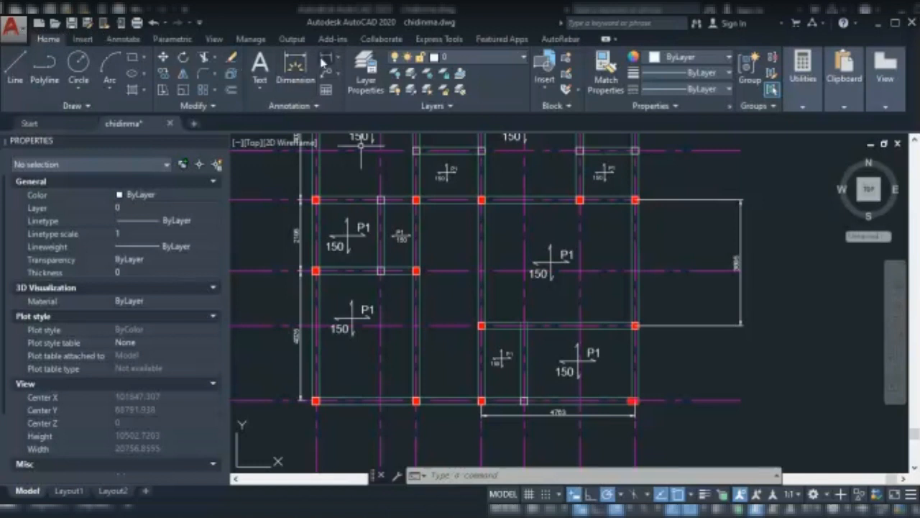
Measure the open middle bay's length with a linear dimension from its upper-left column corner to the bottom column.
{"action": "left_click", "coordinate": [322, 62]}
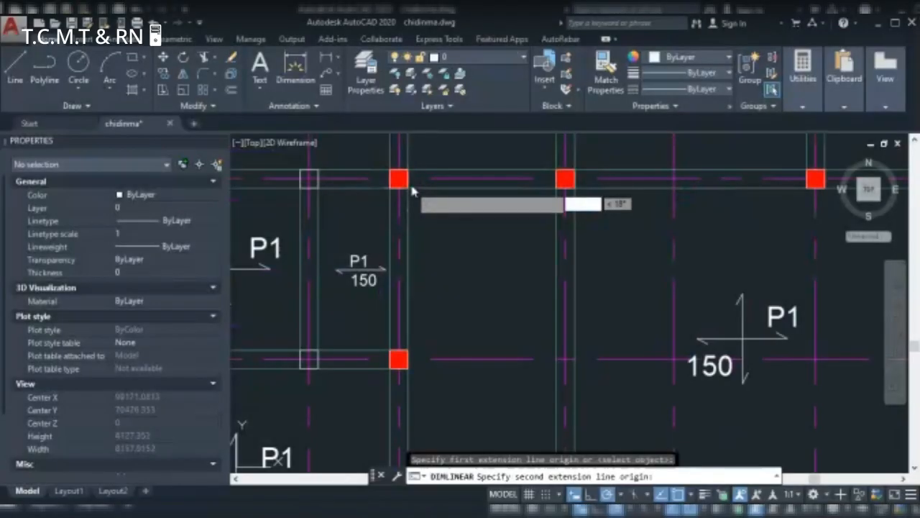
{"action": "scroll", "coordinate": [414, 259], "scroll_direction": "down", "scroll_amount": 5}
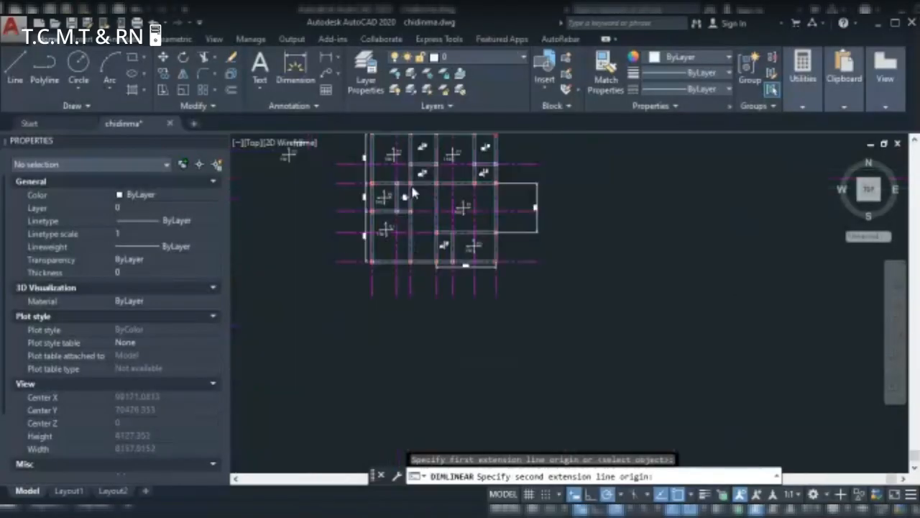
{"action": "scroll", "coordinate": [415, 263], "scroll_direction": "up", "scroll_amount": 2}
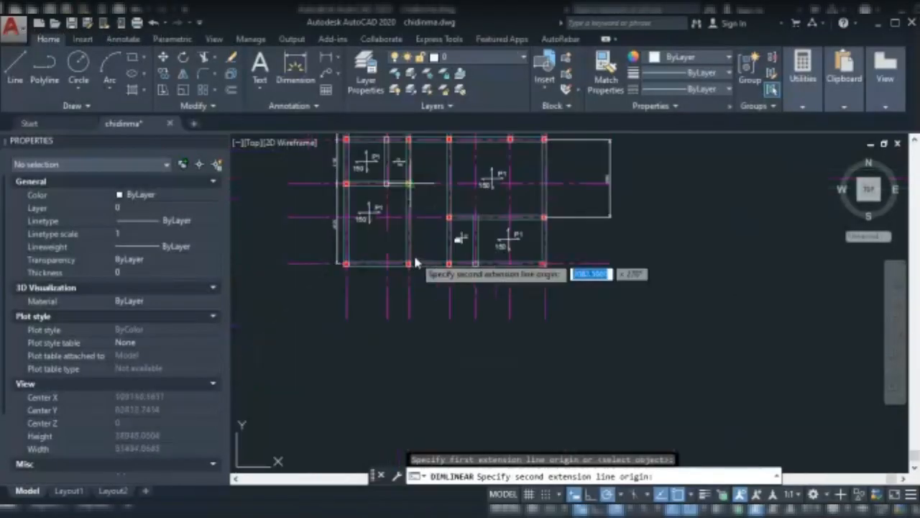
{"action": "scroll", "coordinate": [415, 263], "scroll_direction": "up", "scroll_amount": 3}
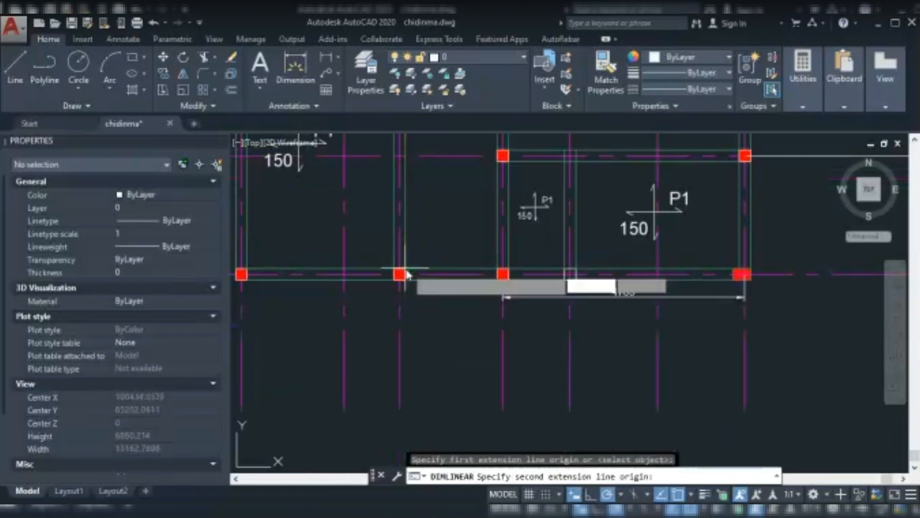
{"action": "left_click", "coordinate": [406, 274]}
Extend the two horizontal beam lines from the left column across the open middle bay to its right-hand beam.
{"action": "scroll", "coordinate": [432, 241], "scroll_direction": "down", "scroll_amount": 4}
{"action": "scroll", "coordinate": [425, 251], "scroll_direction": "up", "scroll_amount": 6}
{"action": "scroll", "coordinate": [415, 258], "scroll_direction": "up", "scroll_amount": 2}
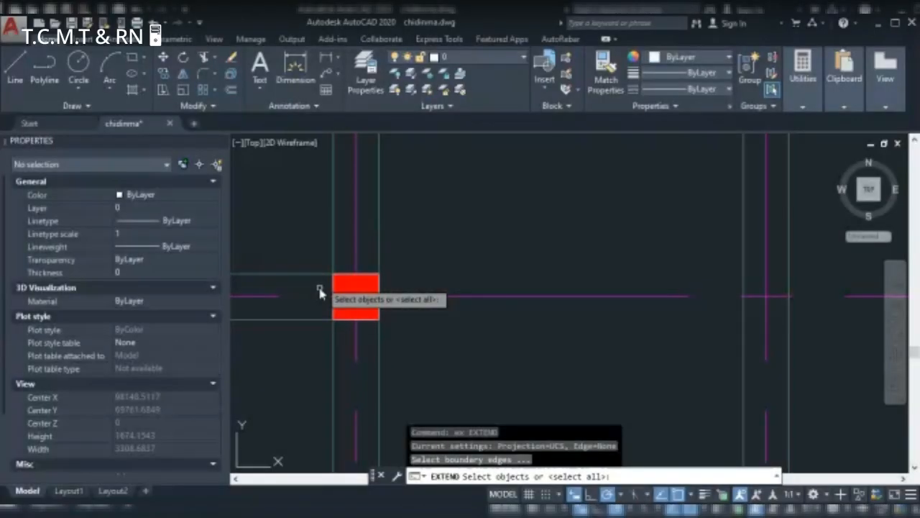
{"action": "key", "text": "Return"}
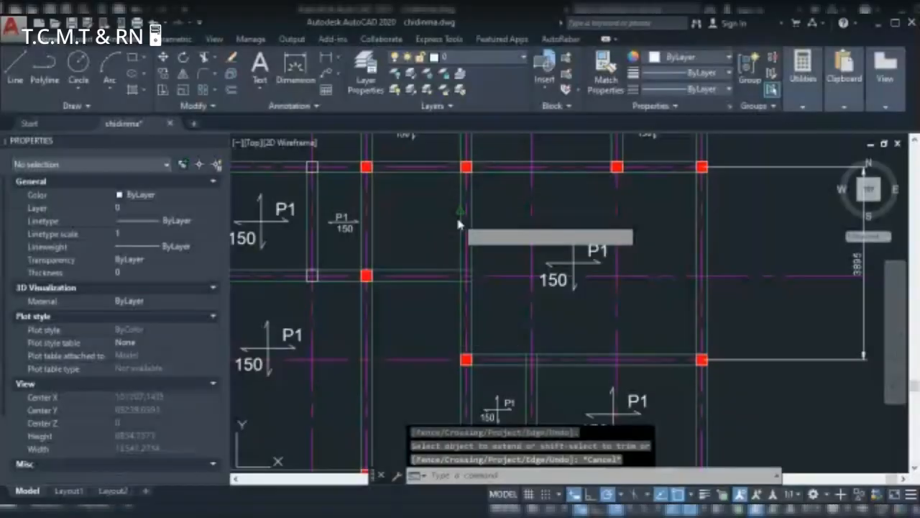
Measure the vertical distance between the extended beam and the bottom beam of the middle bay with a temporary dimension.
{"action": "scroll", "coordinate": [454, 211], "scroll_direction": "down", "scroll_amount": 5}
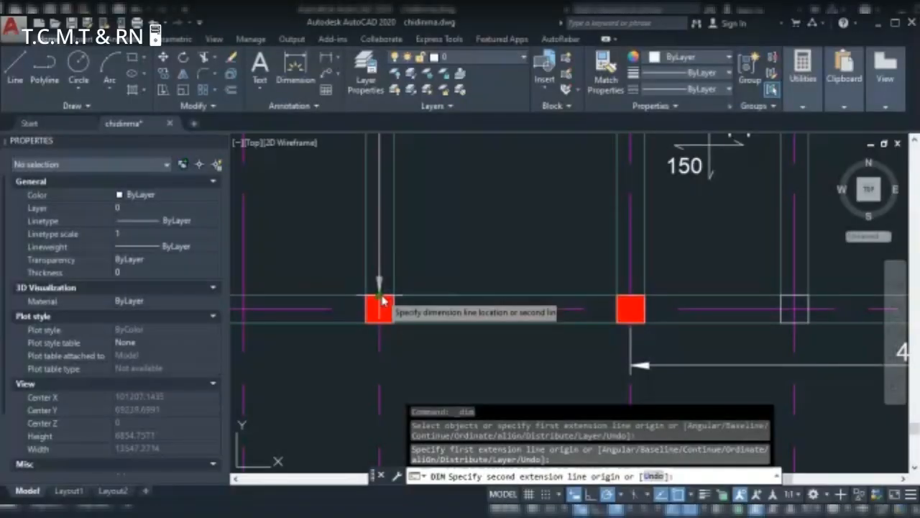
{"action": "left_click", "coordinate": [382, 301]}
{"action": "scroll", "coordinate": [471, 274], "scroll_direction": "down", "scroll_amount": 2}
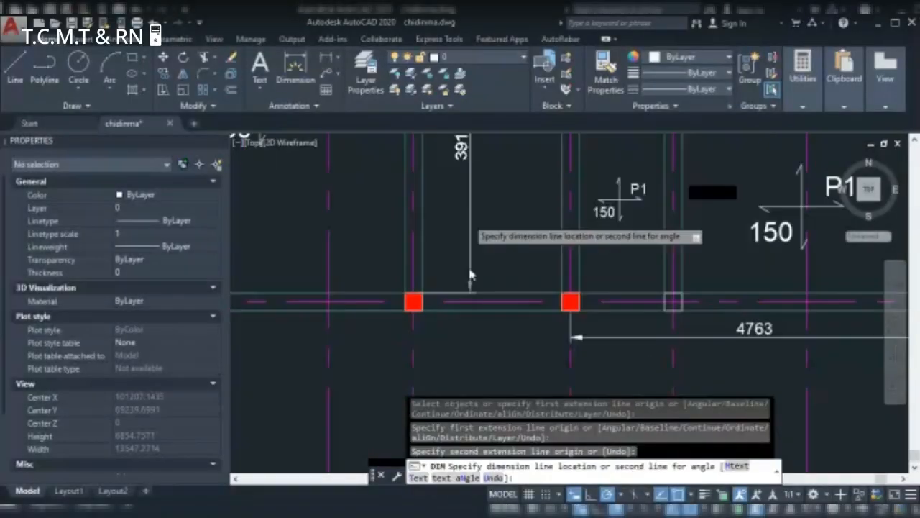
{"action": "scroll", "coordinate": [471, 275], "scroll_direction": "up", "scroll_amount": 3}
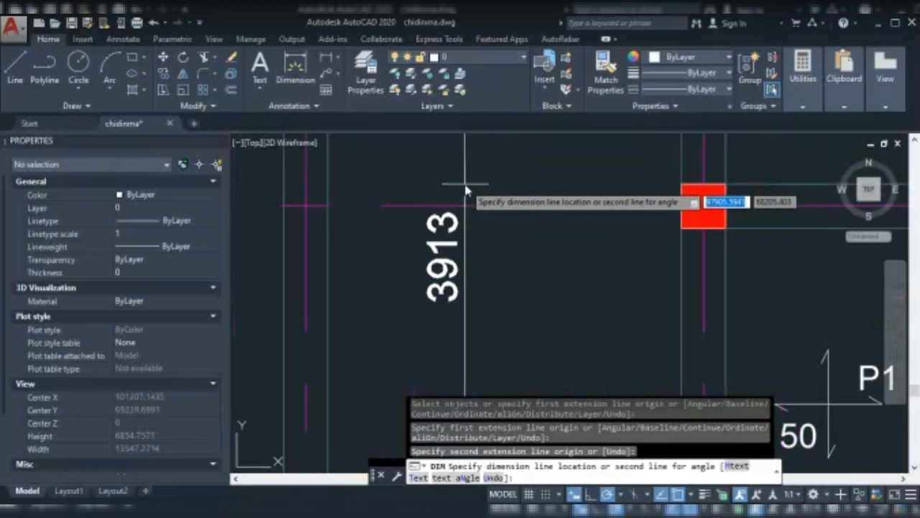
{"action": "key", "text": "Escape"}
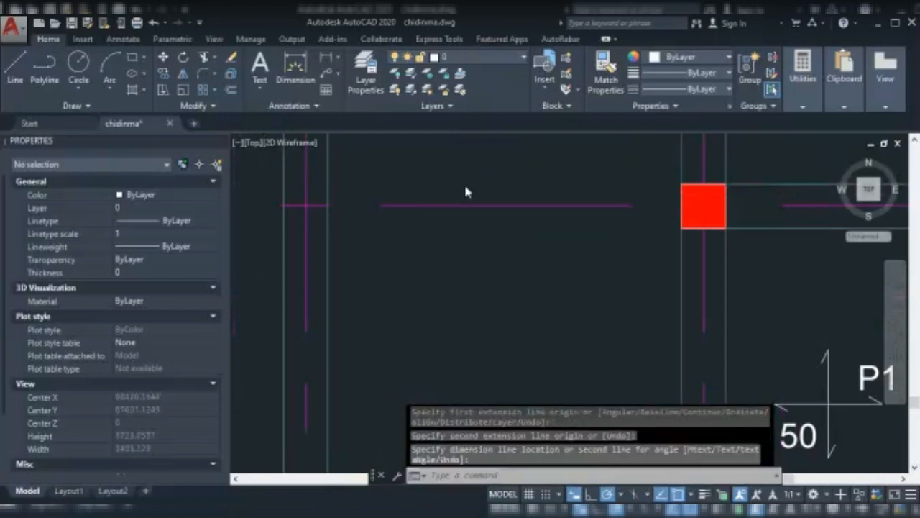
Examine the extended beam and the surrounding panels of the open middle bay in the floor plan.
{"action": "scroll", "coordinate": [465, 192], "scroll_direction": "down", "scroll_amount": 3}
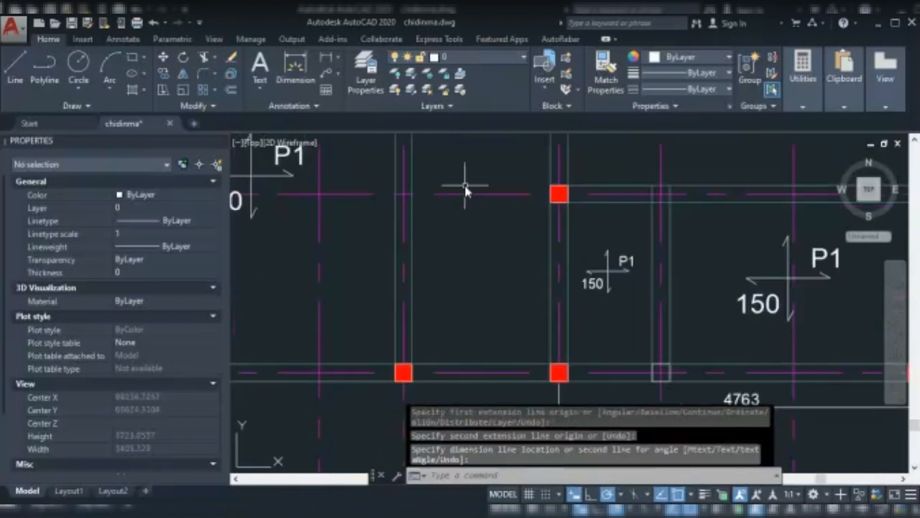
{"action": "scroll", "coordinate": [465, 191], "scroll_direction": "down", "scroll_amount": 4}
{"action": "scroll", "coordinate": [464, 207], "scroll_direction": "down", "scroll_amount": 2}
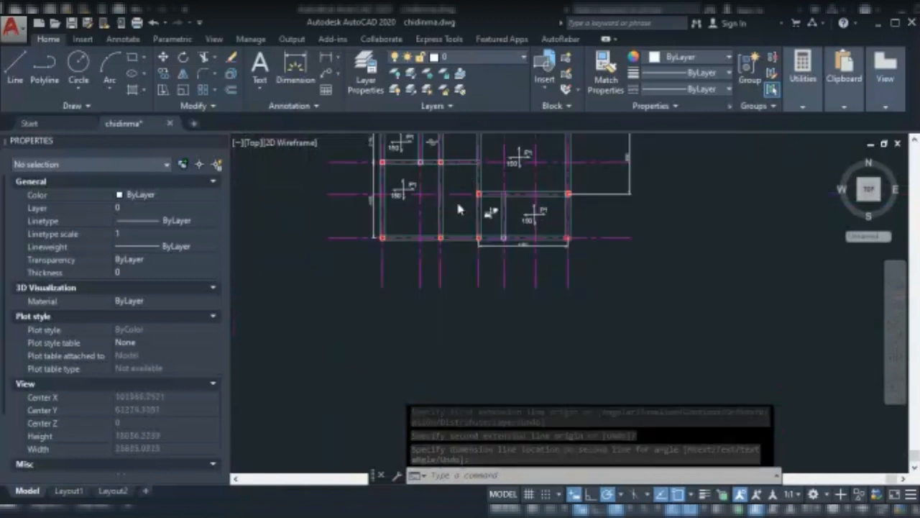
{"action": "scroll", "coordinate": [454, 194], "scroll_direction": "down", "scroll_amount": 2}
{"action": "scroll", "coordinate": [448, 179], "scroll_direction": "up", "scroll_amount": 5}
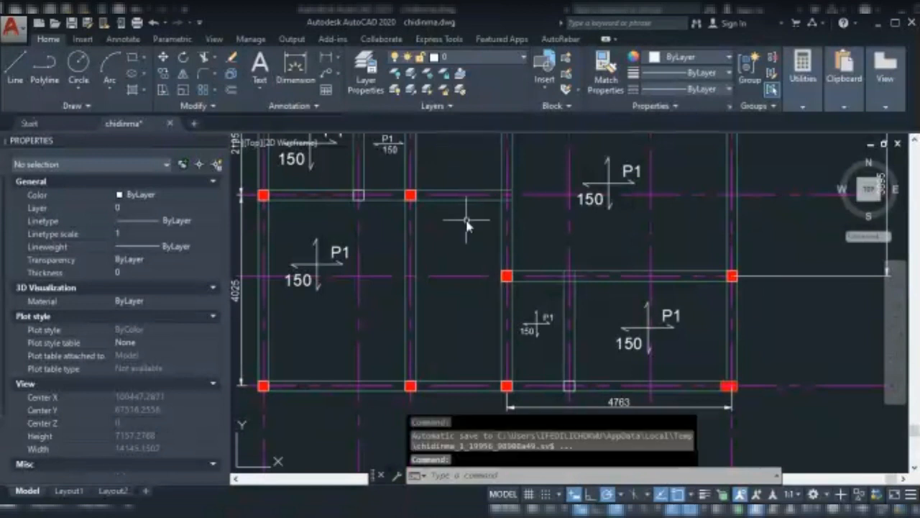
{"action": "scroll", "coordinate": [463, 185], "scroll_direction": "up", "scroll_amount": 2}
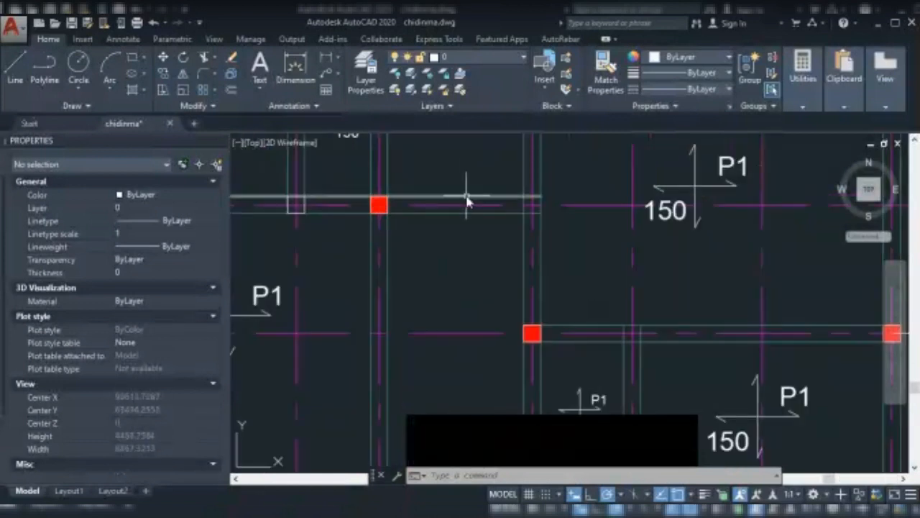
{"action": "scroll", "coordinate": [473, 183], "scroll_direction": "down", "scroll_amount": 2}
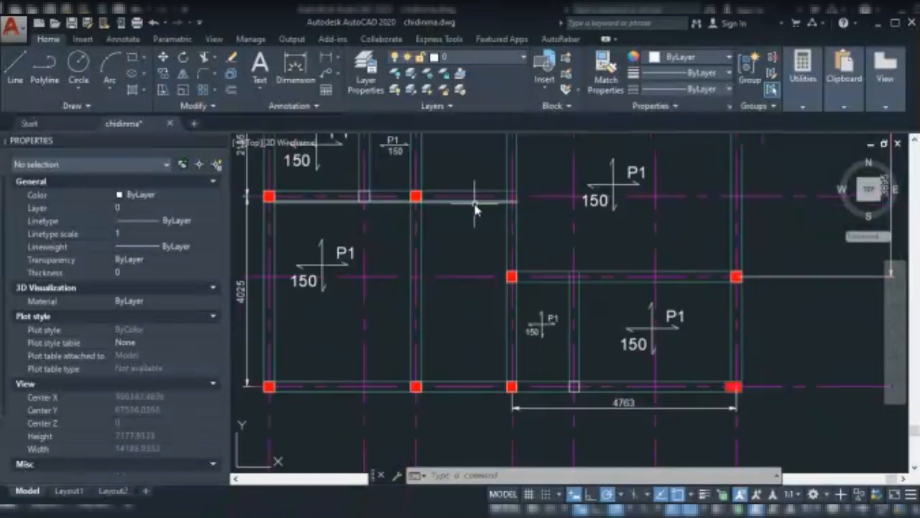
{"action": "scroll", "coordinate": [476, 207], "scroll_direction": "down", "scroll_amount": 2}
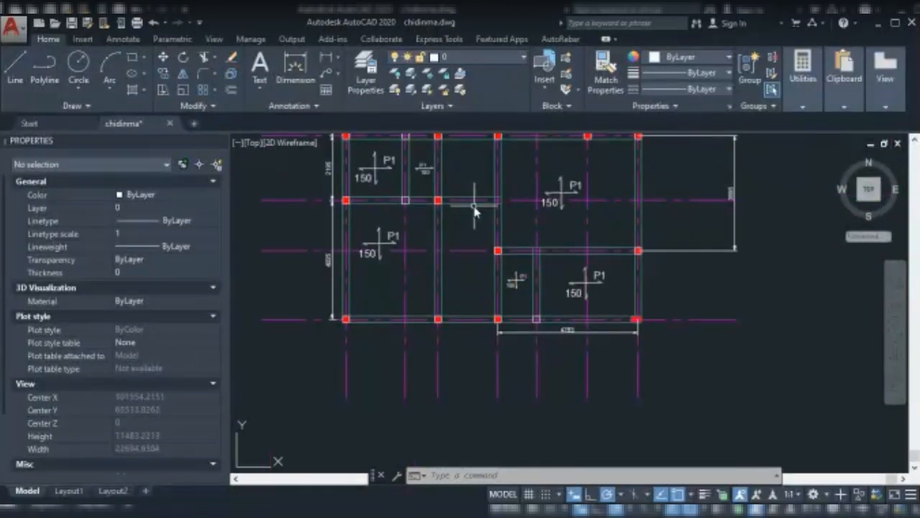
Offset the inner line of the bottom beam upward into the open middle bay by 913.
{"action": "scroll", "coordinate": [468, 316], "scroll_direction": "up", "scroll_amount": 2}
{"action": "scroll", "coordinate": [468, 317], "scroll_direction": "up", "scroll_amount": 2}
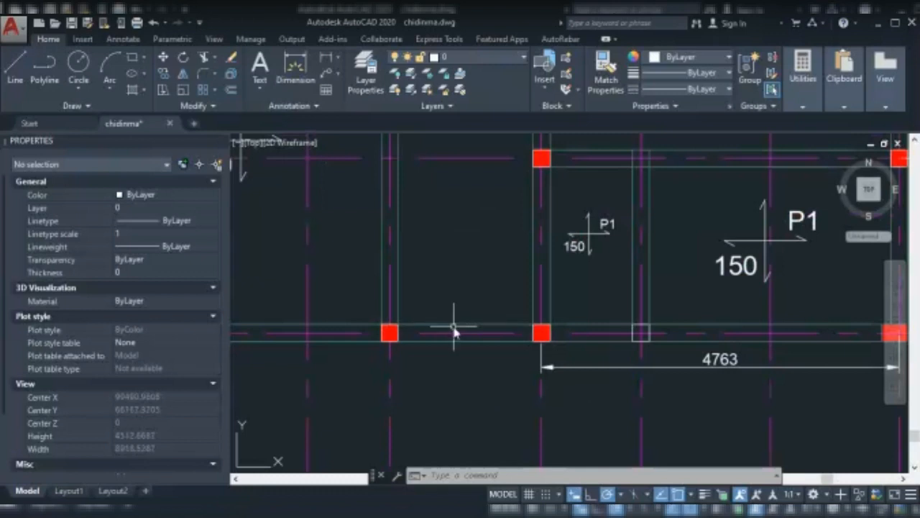
{"action": "type", "text": "c"}
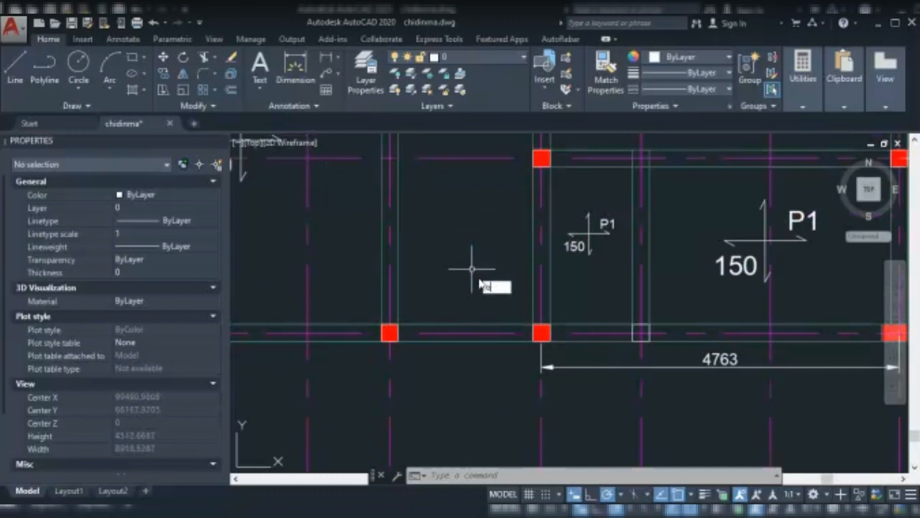
{"action": "type", "text": "f"}
{"action": "key", "text": "Return"}
{"action": "type", "text": "913"}
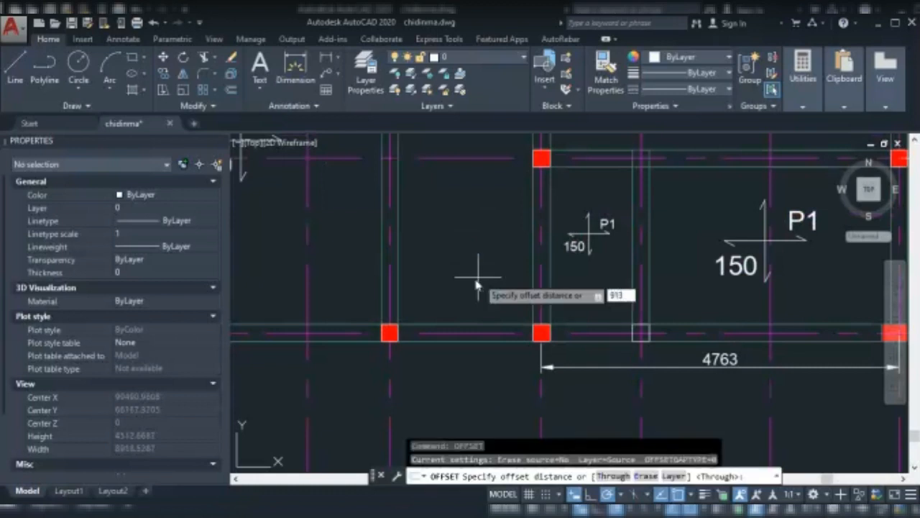
{"action": "key", "text": "Return"}
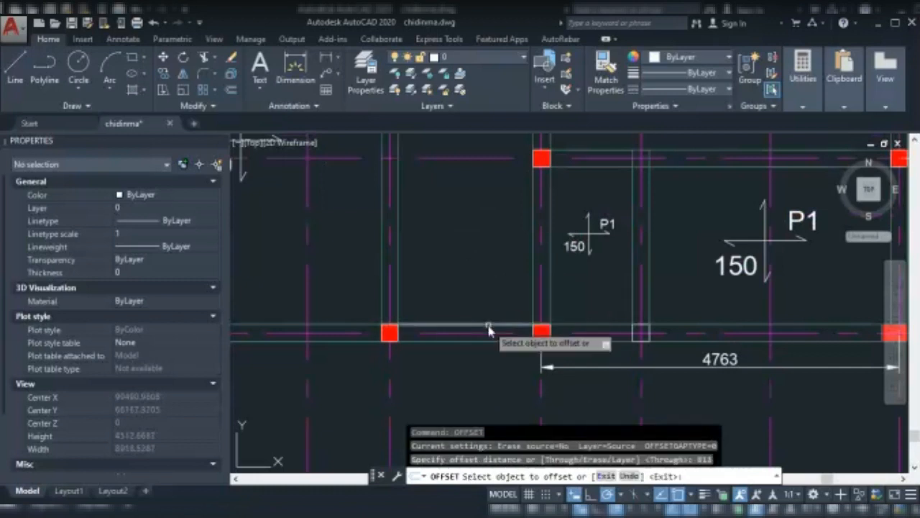
{"action": "left_click", "coordinate": [487, 314]}
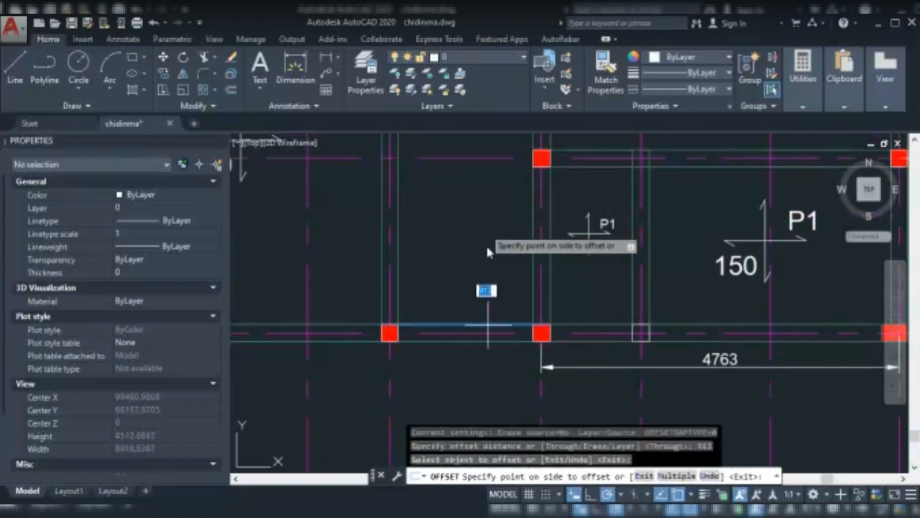
{"action": "left_click", "coordinate": [486, 243]}
{"action": "key", "text": "Escape"}
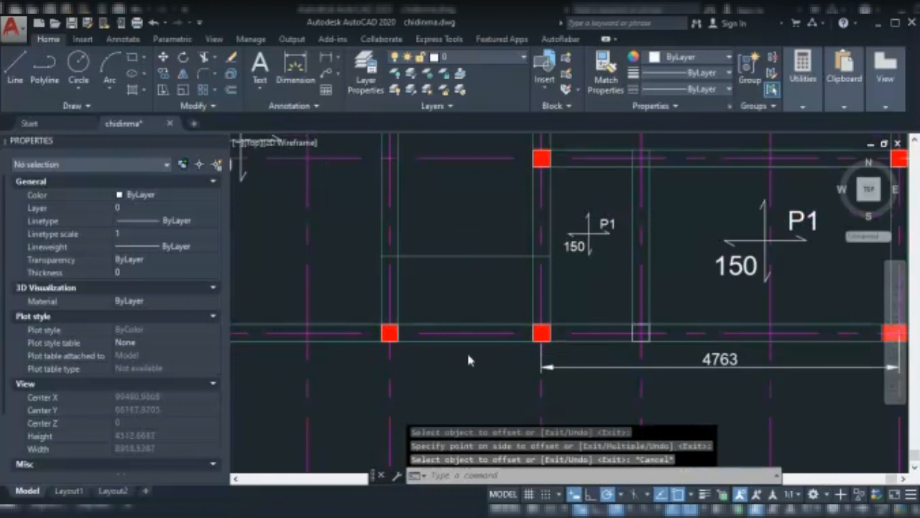
Measure the clear width of the open bay just below the extended beam, between its two side beams.
{"action": "scroll", "coordinate": [468, 360], "scroll_direction": "down", "scroll_amount": 5}
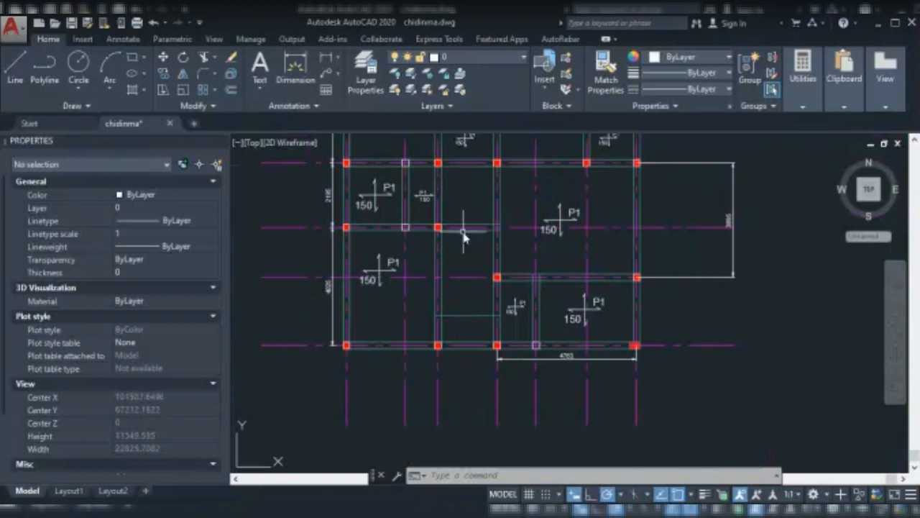
{"action": "scroll", "coordinate": [464, 237], "scroll_direction": "up", "scroll_amount": 4}
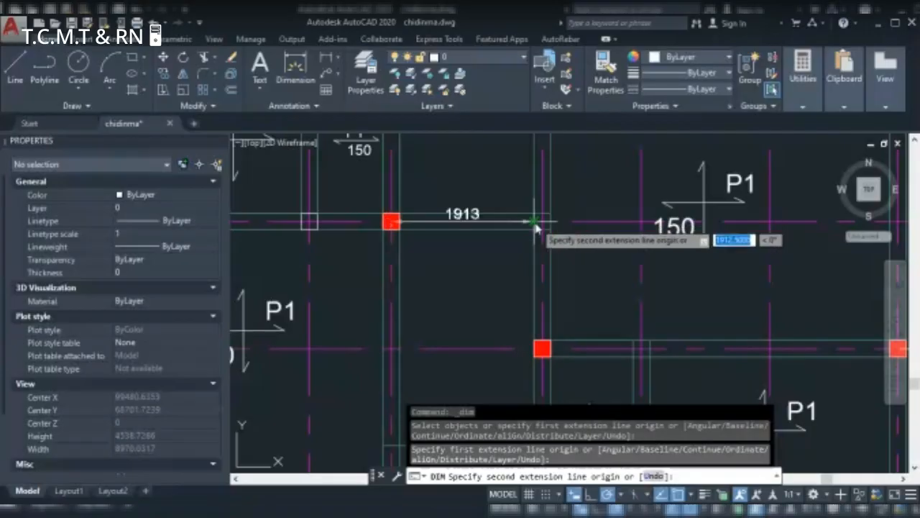
{"action": "key", "text": "Escape"}
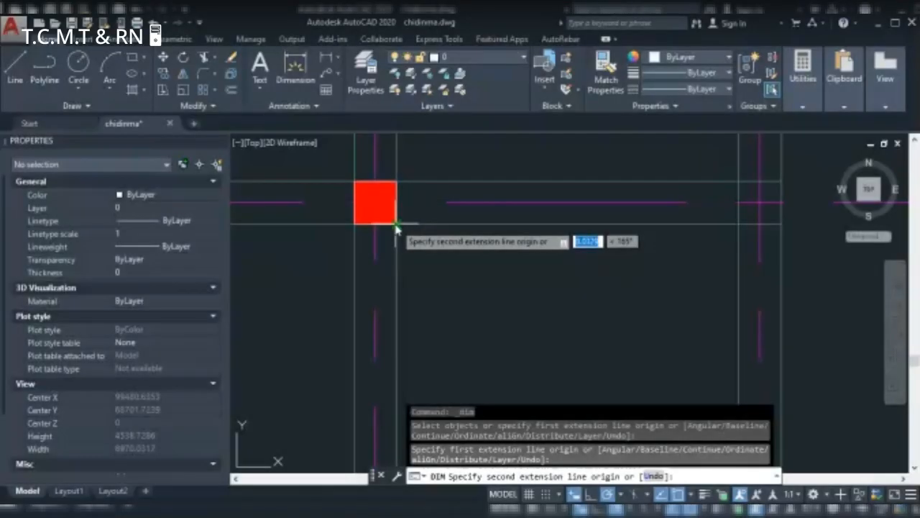
{"action": "scroll", "coordinate": [397, 228], "scroll_direction": "down", "scroll_amount": 3}
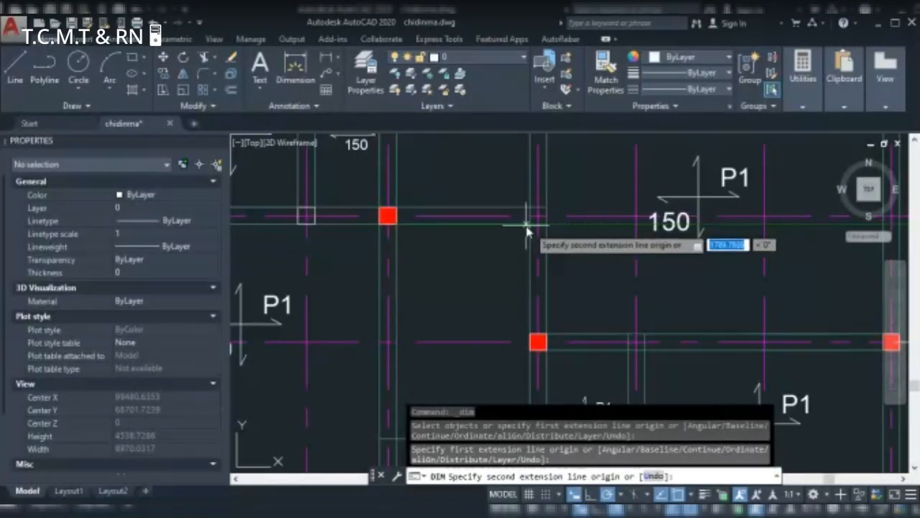
{"action": "scroll", "coordinate": [528, 229], "scroll_direction": "up", "scroll_amount": 2}
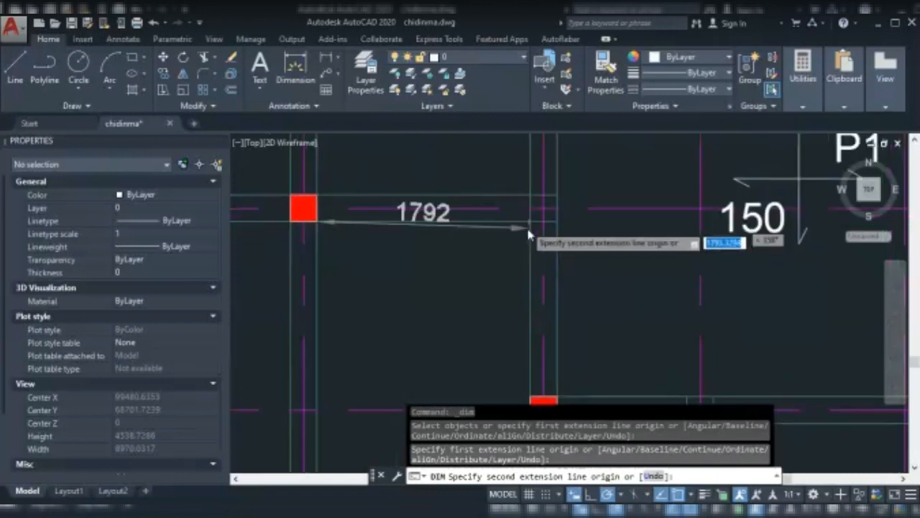
{"action": "scroll", "coordinate": [529, 228], "scroll_direction": "up", "scroll_amount": 2}
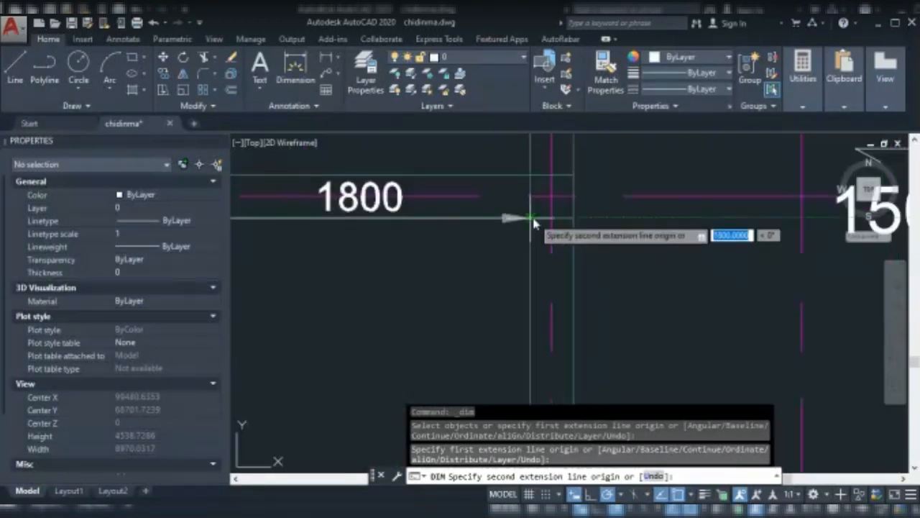
{"action": "key", "text": "Escape"}
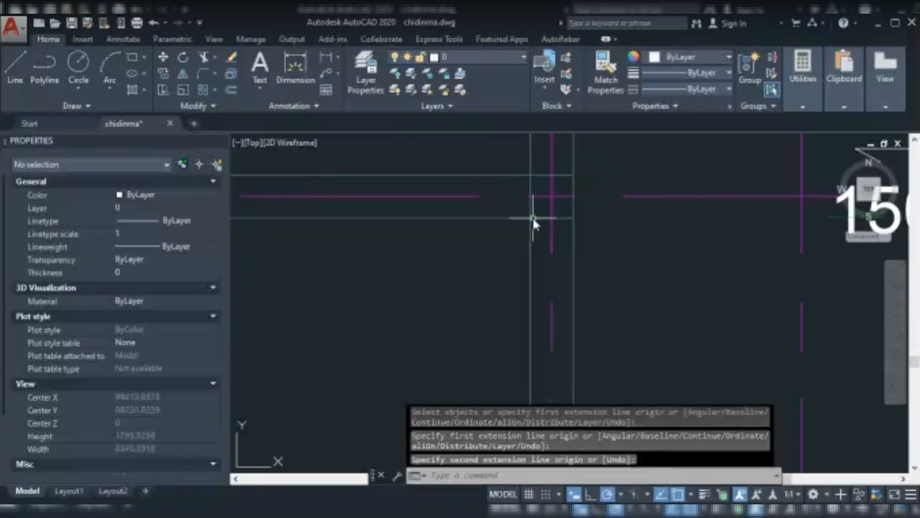
Offset the inner edges of the open bay's left and right beams inward by 850.
{"action": "scroll", "coordinate": [535, 219], "scroll_direction": "down", "scroll_amount": 2}
{"action": "scroll", "coordinate": [536, 229], "scroll_direction": "down", "scroll_amount": 2}
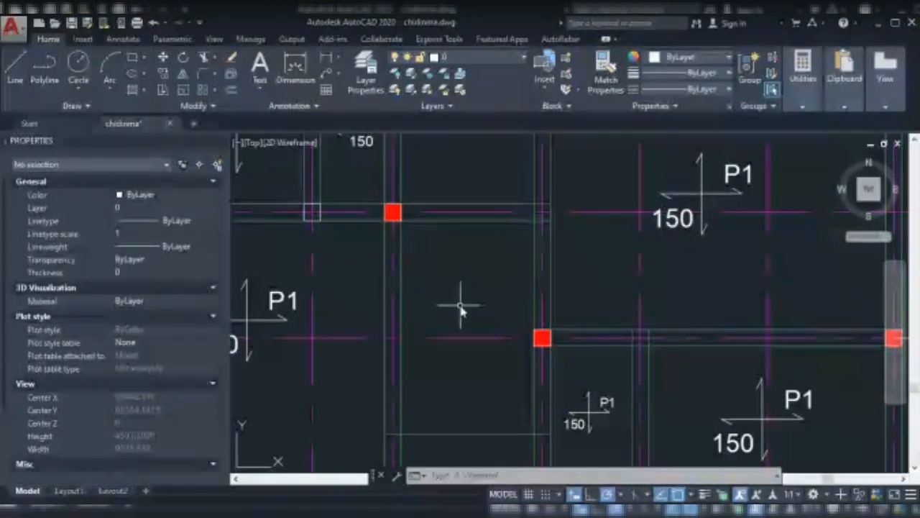
{"action": "type", "text": "off"}
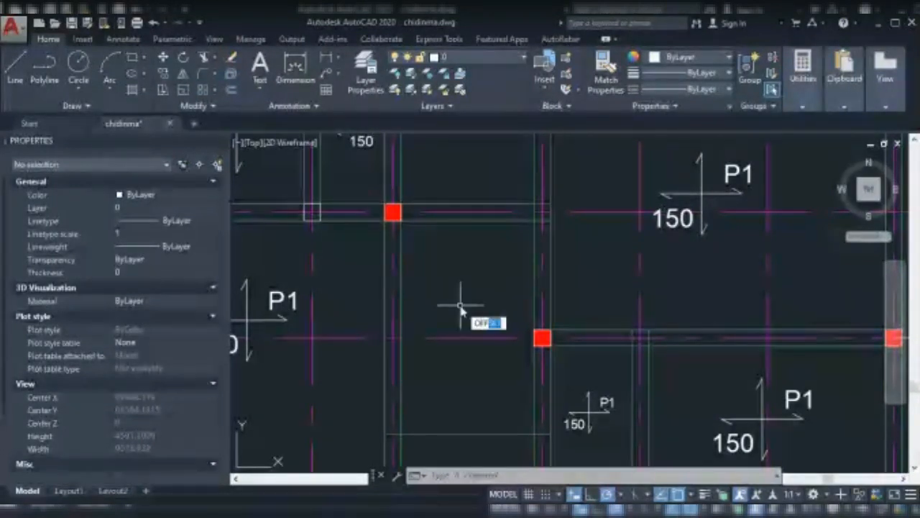
{"action": "key", "text": "Return"}
{"action": "type", "text": "1"}
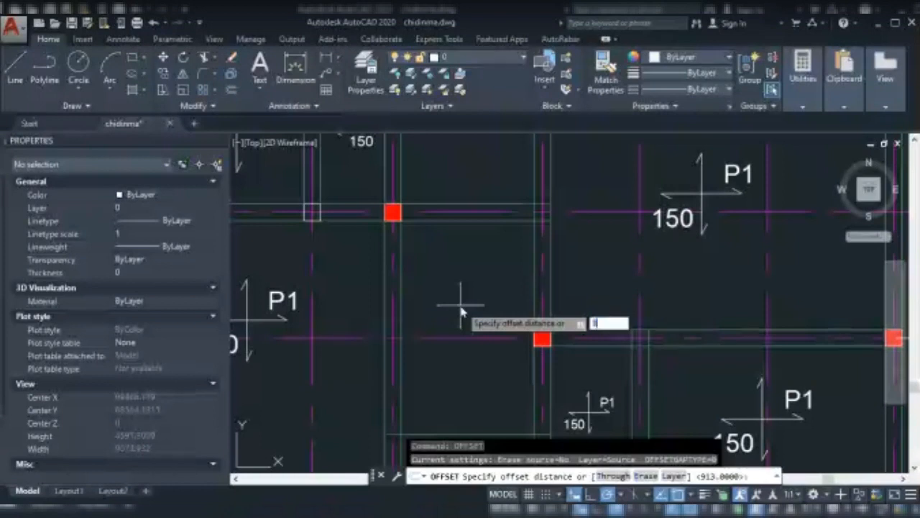
{"action": "type", "text": "30"}
{"action": "key", "text": "Return"}
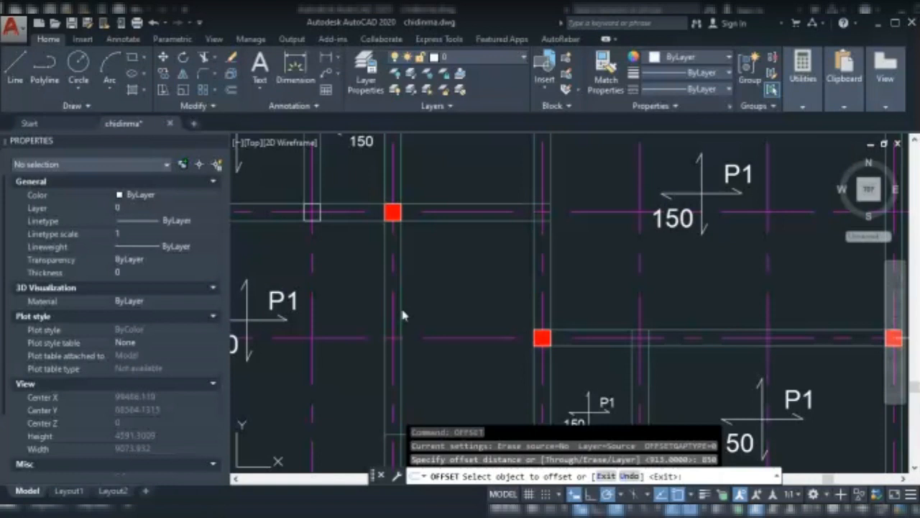
{"action": "left_click", "coordinate": [401, 314]}
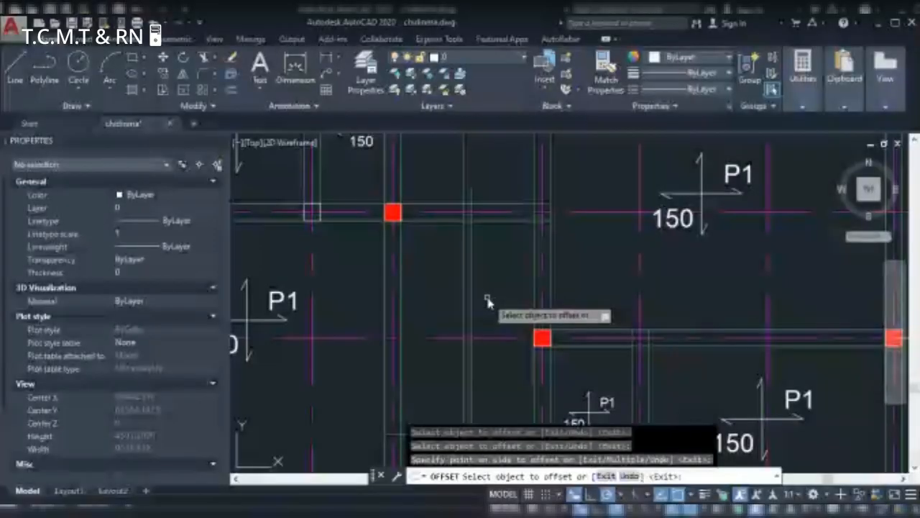
{"action": "key", "text": "Escape"}
{"action": "scroll", "coordinate": [486, 303], "scroll_direction": "down", "scroll_amount": 5}
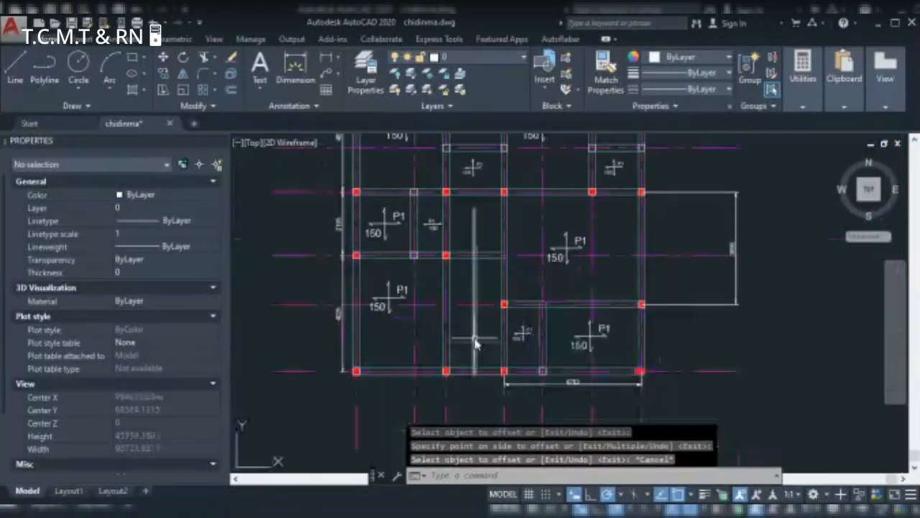
Trim the two central vertical lines of the open bay so they run only from the upper beam to the landing line.
{"action": "scroll", "coordinate": [474, 343], "scroll_direction": "up", "scroll_amount": 4}
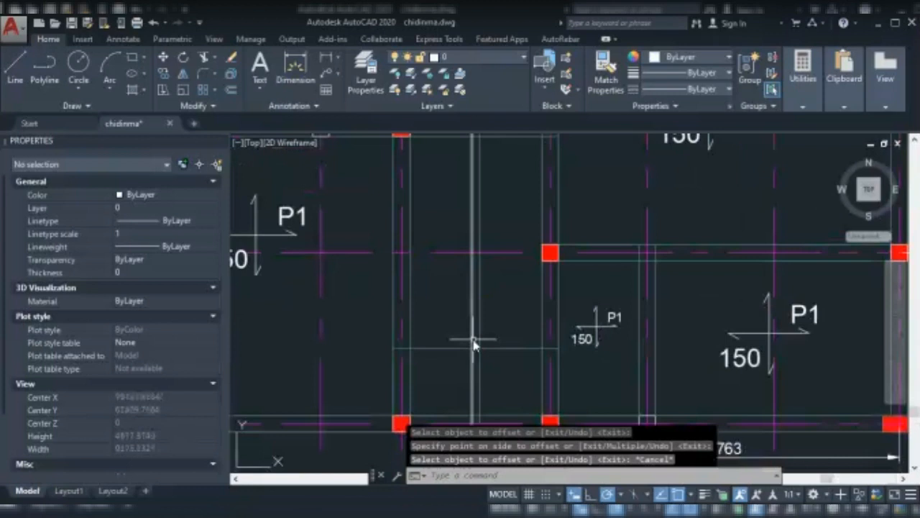
{"action": "type", "text": "tr"}
{"action": "key", "text": "Return"}
{"action": "key", "text": "Return"}
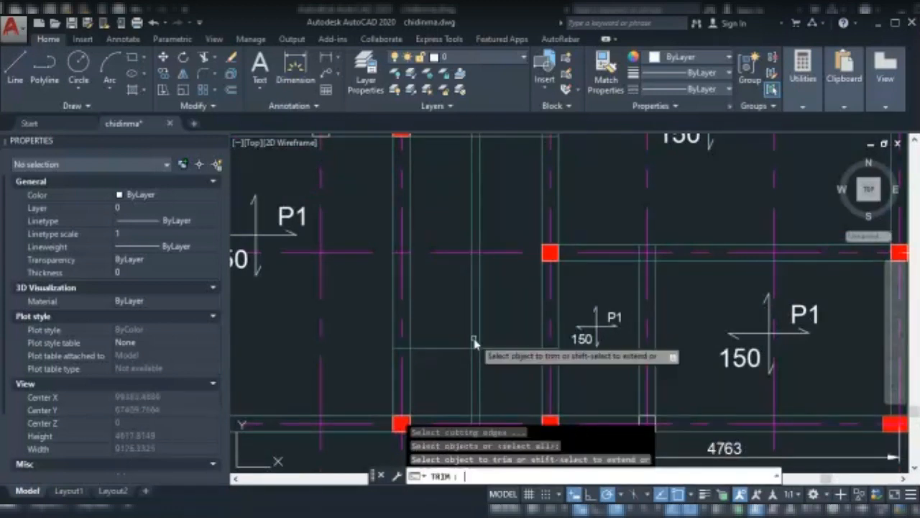
{"action": "scroll", "coordinate": [504, 291], "scroll_direction": "down", "scroll_amount": 2}
{"action": "scroll", "coordinate": [499, 374], "scroll_direction": "up", "scroll_amount": 2}
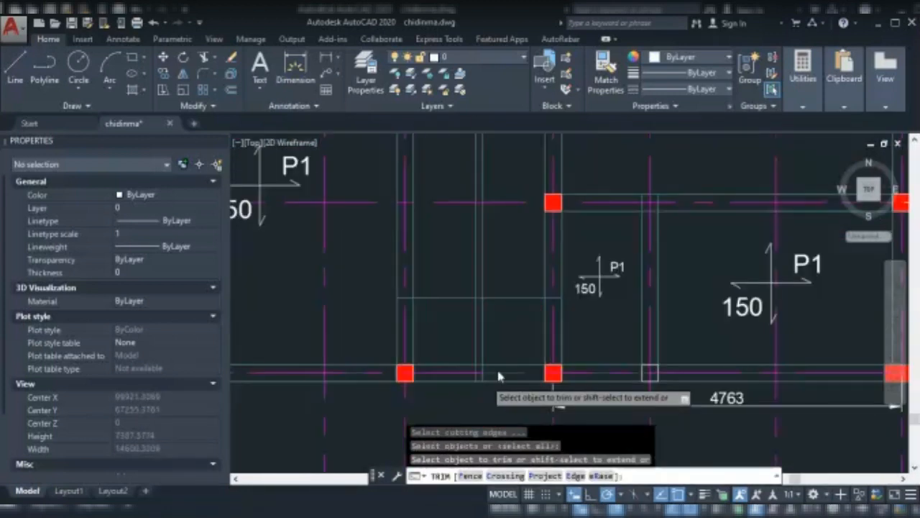
{"action": "scroll", "coordinate": [499, 371], "scroll_direction": "up", "scroll_amount": 2}
{"action": "left_click", "coordinate": [482, 383]}
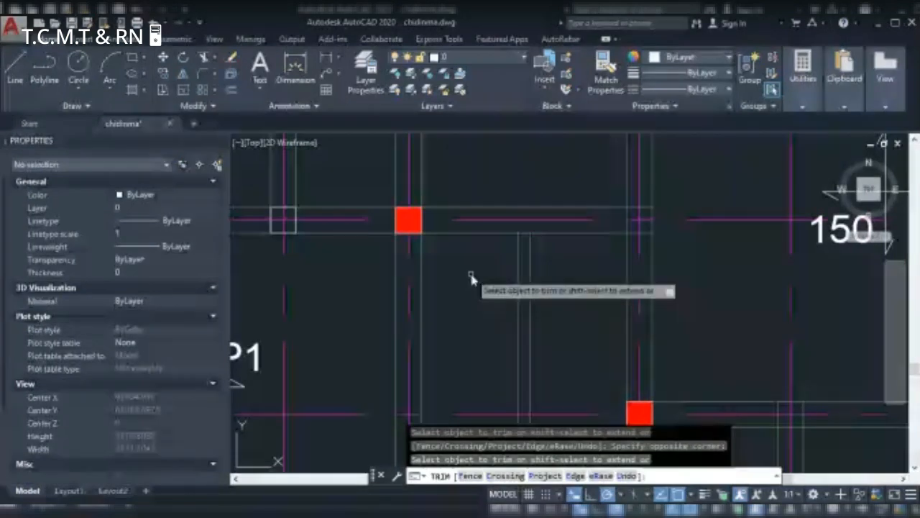
{"action": "key", "text": "Escape"}
{"action": "scroll", "coordinate": [496, 263], "scroll_direction": "down", "scroll_amount": 2}
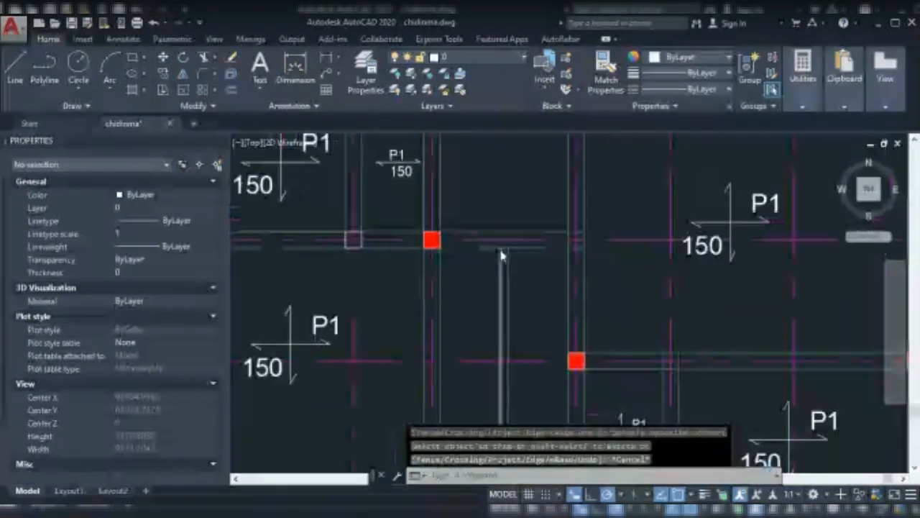
{"action": "scroll", "coordinate": [502, 255], "scroll_direction": "down", "scroll_amount": 2}
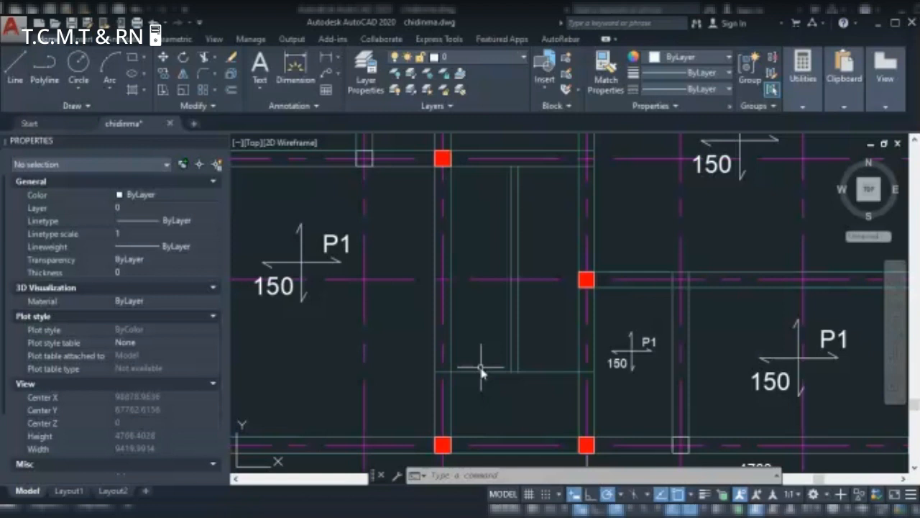
Offset the landing line upward by 300 and trim the copy so it ends at the left central stair line.
{"action": "type", "text": "of"}
{"action": "key", "text": "Return"}
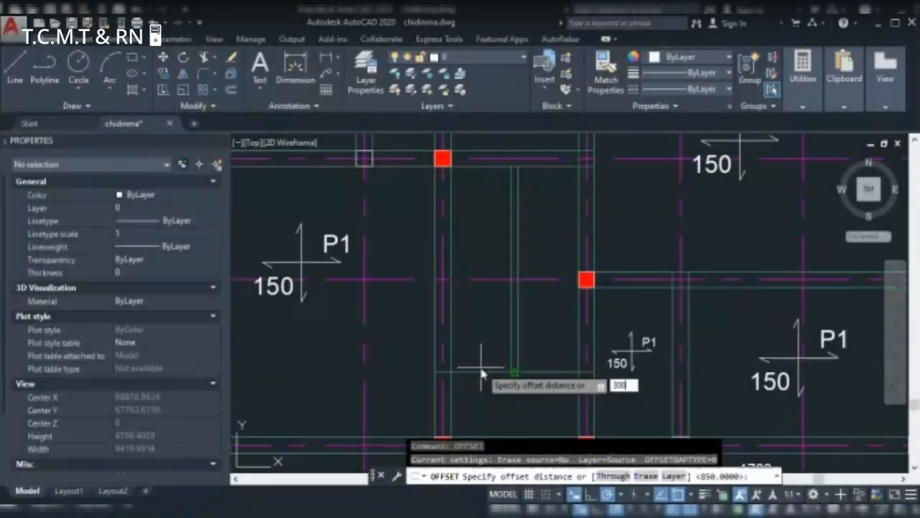
{"action": "key", "text": "Return"}
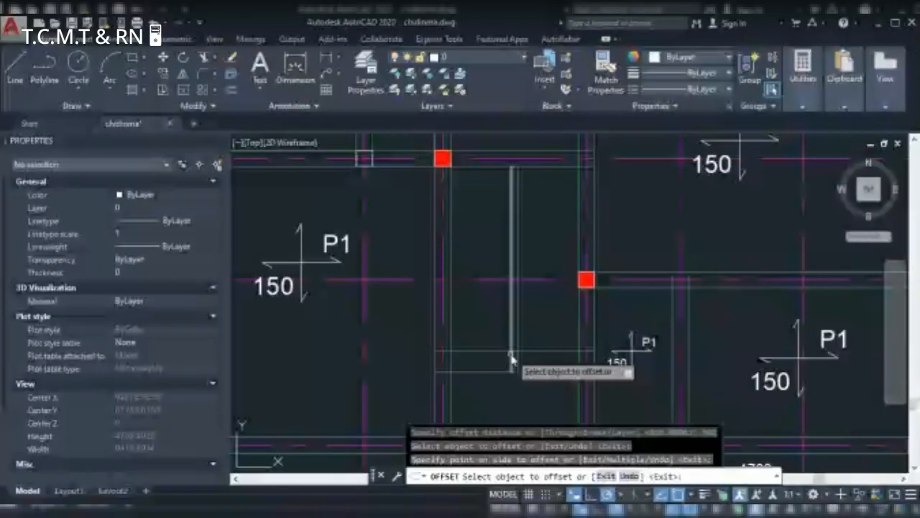
{"action": "key", "text": "Escape"}
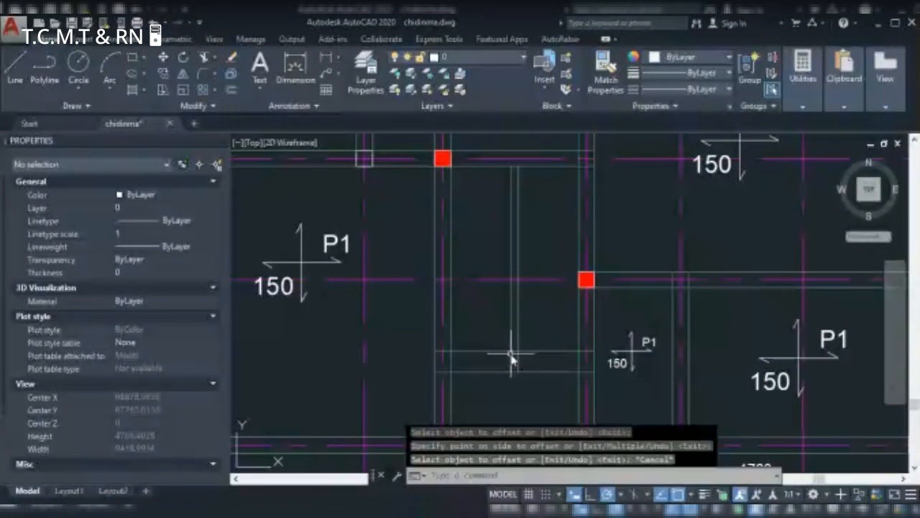
{"action": "type", "text": "TR"}
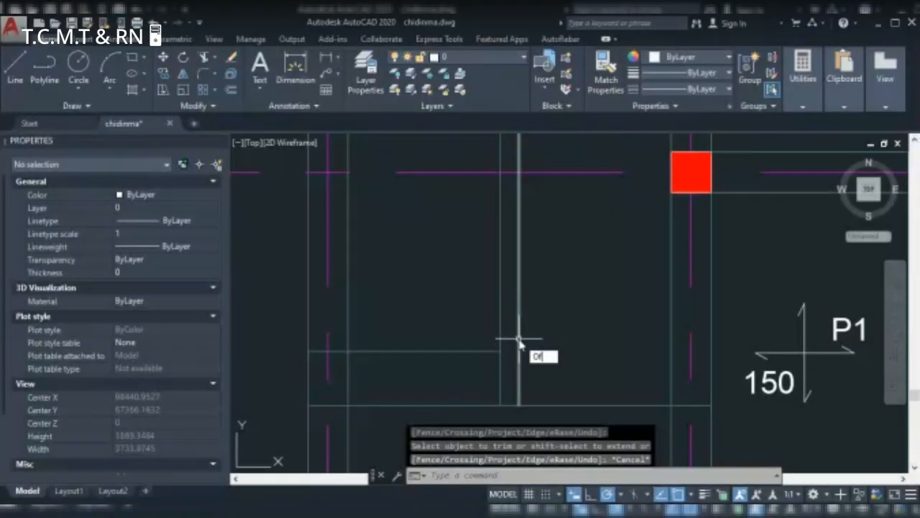
Offset each newest tread line upward by 300 in turn until the left flight reaches the upper beam.
{"action": "key", "text": "Return"}
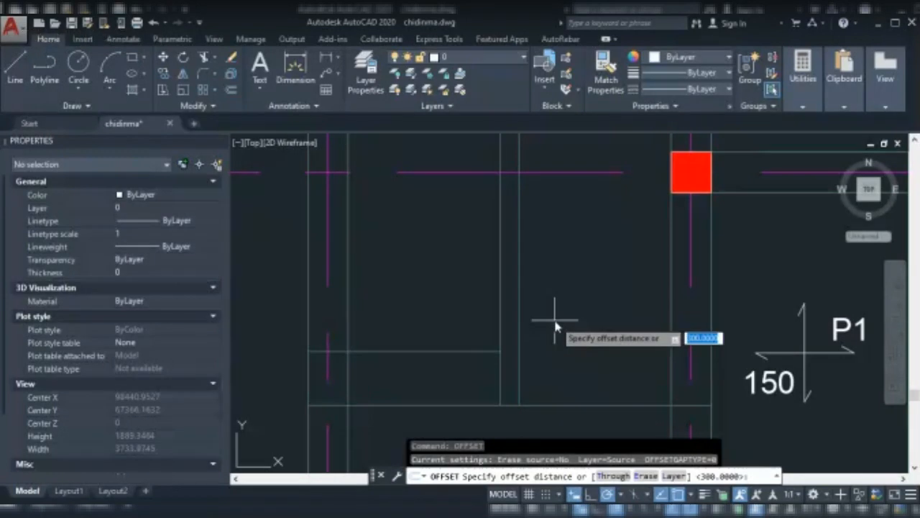
{"action": "key", "text": "Return"}
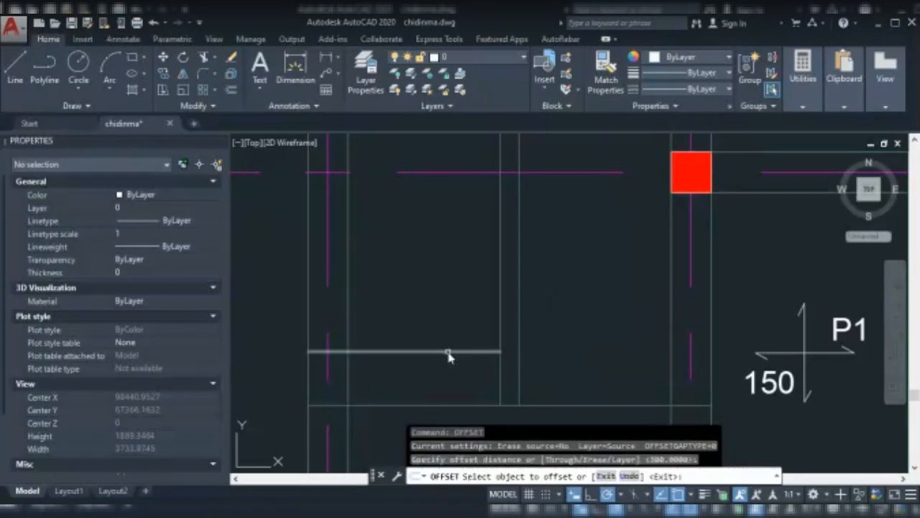
{"action": "left_click", "coordinate": [448, 353]}
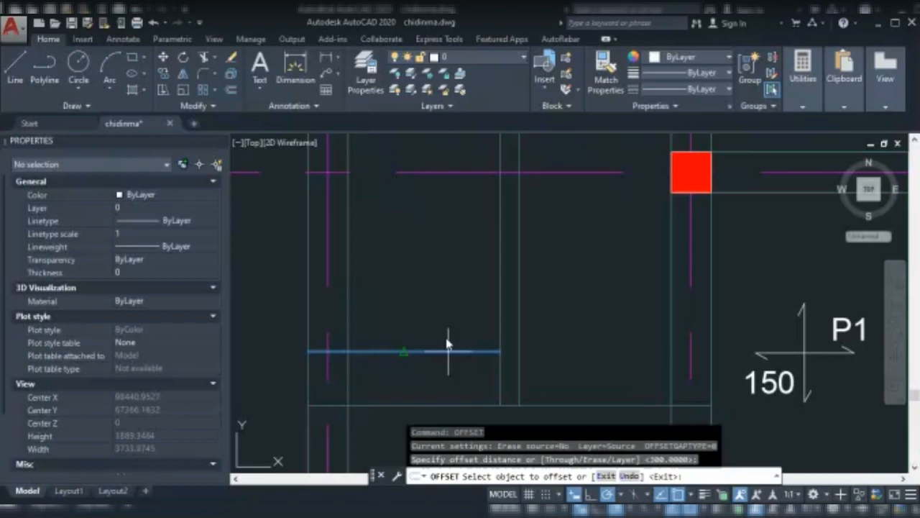
{"action": "left_click", "coordinate": [443, 300]}
{"action": "left_click", "coordinate": [443, 297]}
{"action": "left_click", "coordinate": [435, 271]}
{"action": "scroll", "coordinate": [434, 271], "scroll_direction": "down", "scroll_amount": 2}
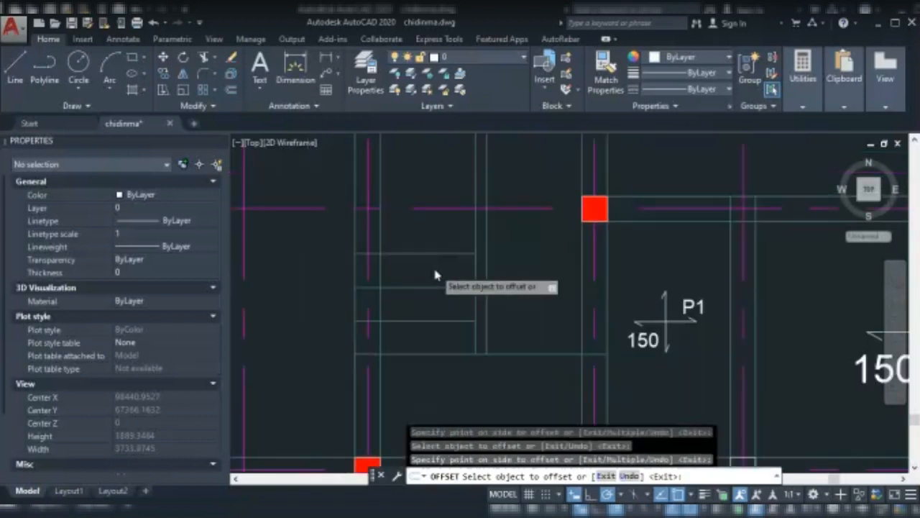
{"action": "scroll", "coordinate": [434, 274], "scroll_direction": "down", "scroll_amount": 2}
{"action": "left_click", "coordinate": [431, 262]}
{"action": "left_click", "coordinate": [432, 246]}
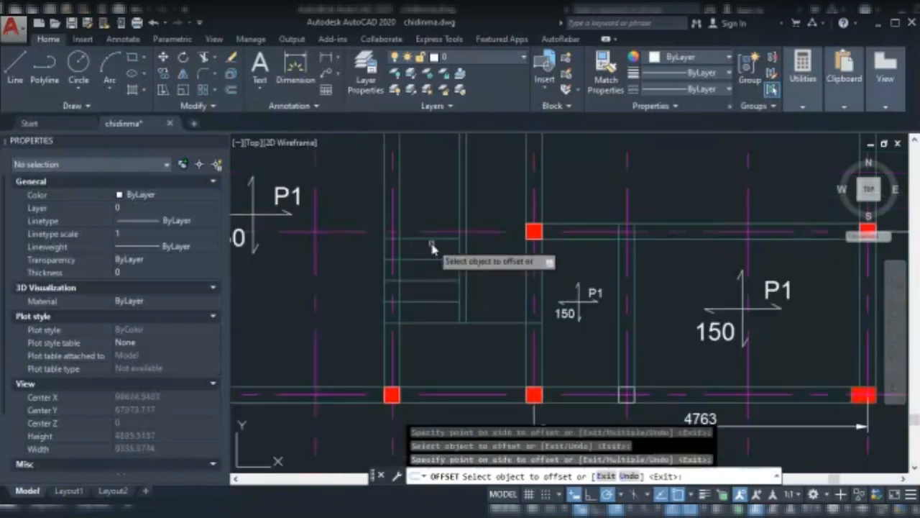
{"action": "left_click", "coordinate": [431, 241]}
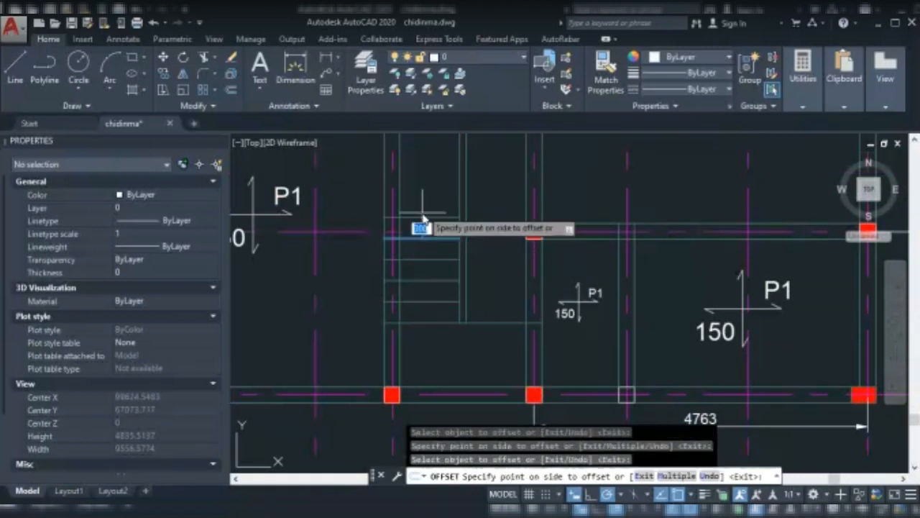
{"action": "left_click", "coordinate": [423, 217]}
{"action": "scroll", "coordinate": [423, 216], "scroll_direction": "down", "scroll_amount": 2}
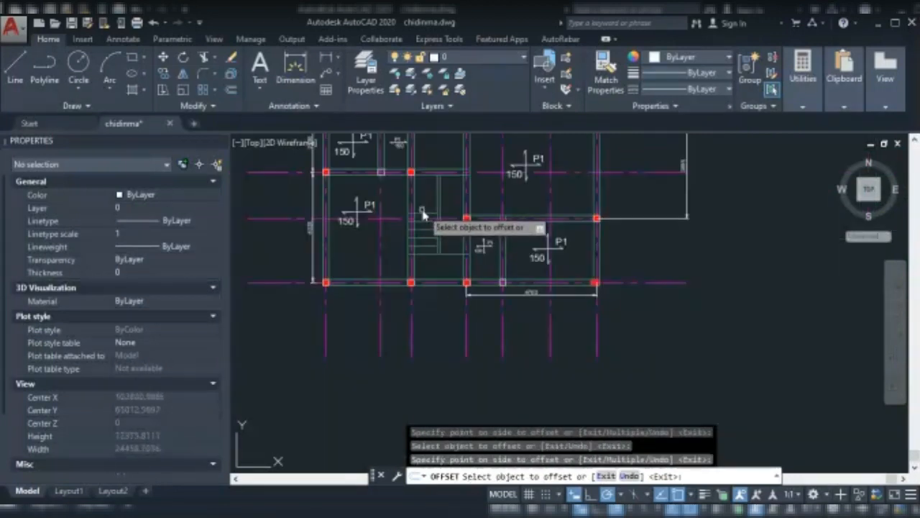
{"action": "middle_click_drag", "start_coordinate": [425, 161], "coordinate": [427, 167]}
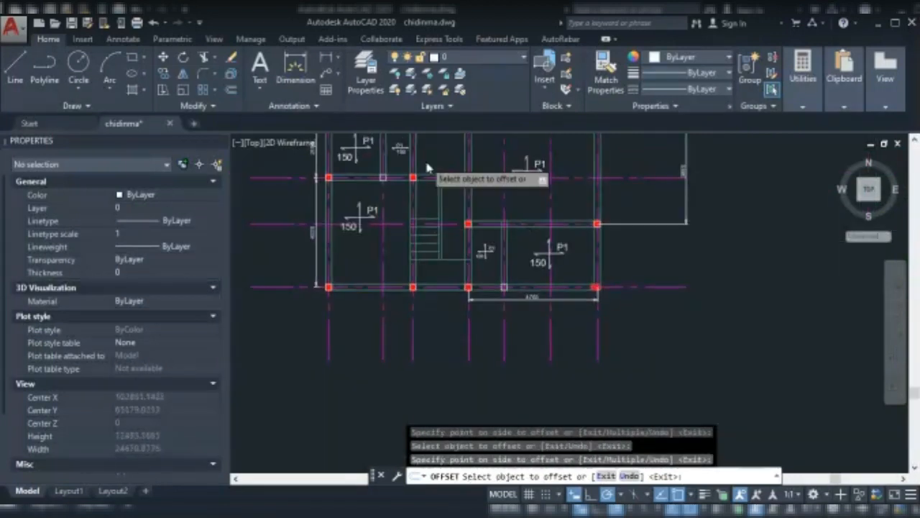
{"action": "scroll", "coordinate": [426, 173], "scroll_direction": "up", "scroll_amount": 5}
{"action": "left_click", "coordinate": [440, 395]}
{"action": "left_click", "coordinate": [444, 361]}
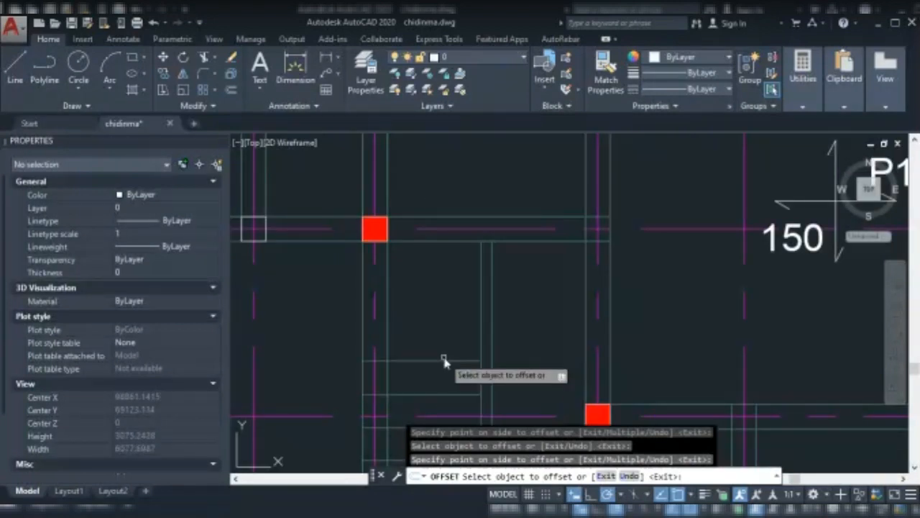
{"action": "left_click", "coordinate": [445, 361]}
{"action": "left_click", "coordinate": [438, 334]}
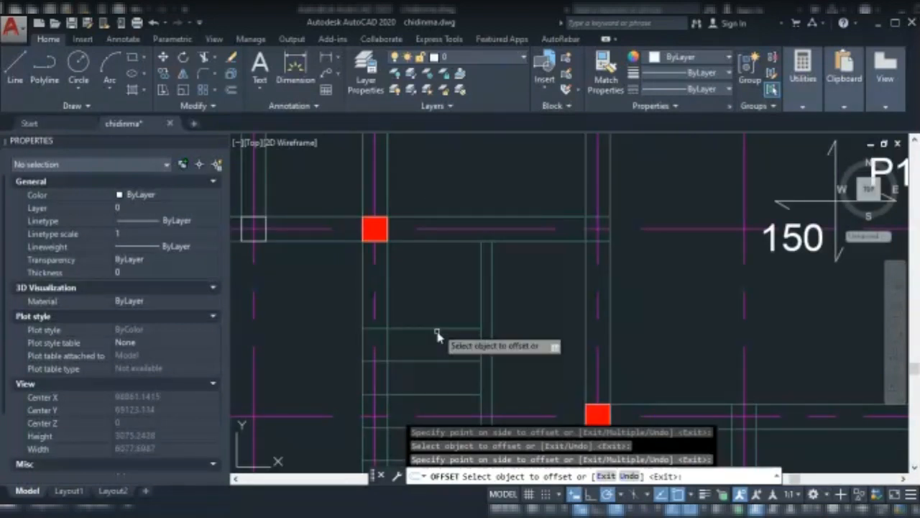
{"action": "left_click", "coordinate": [437, 329]}
{"action": "left_click", "coordinate": [441, 267]}
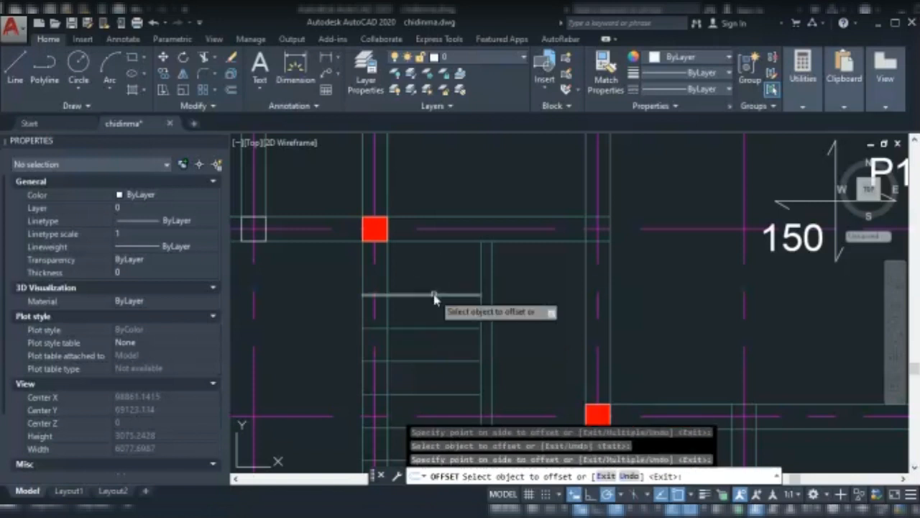
{"action": "left_click", "coordinate": [434, 295]}
{"action": "left_click", "coordinate": [433, 268]}
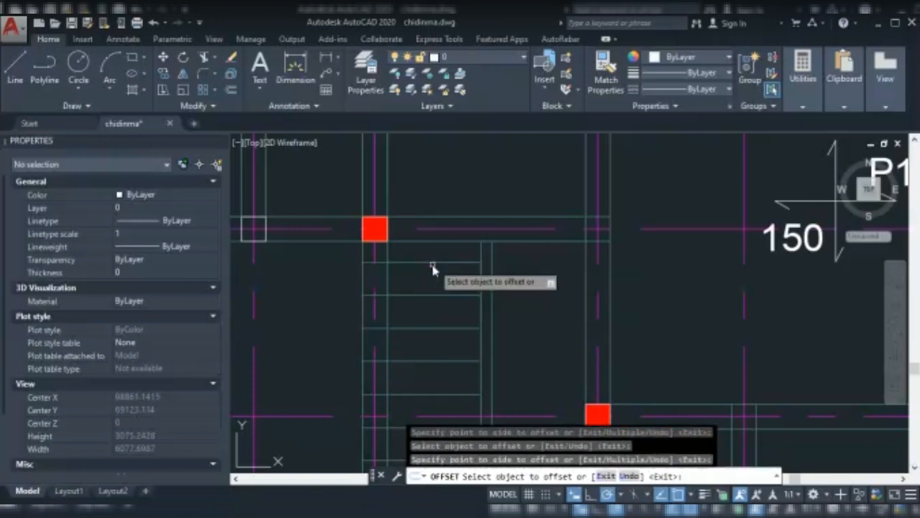
{"action": "left_click", "coordinate": [433, 265]}
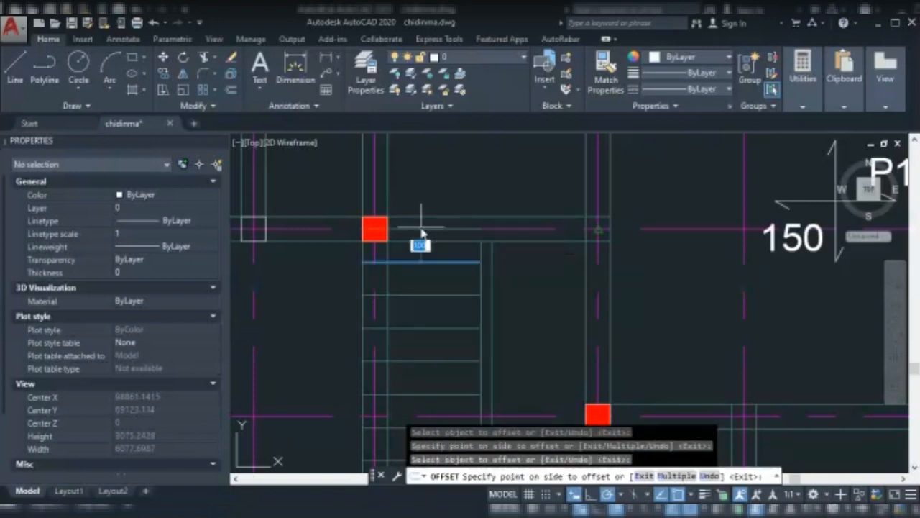
{"action": "left_click", "coordinate": [421, 231]}
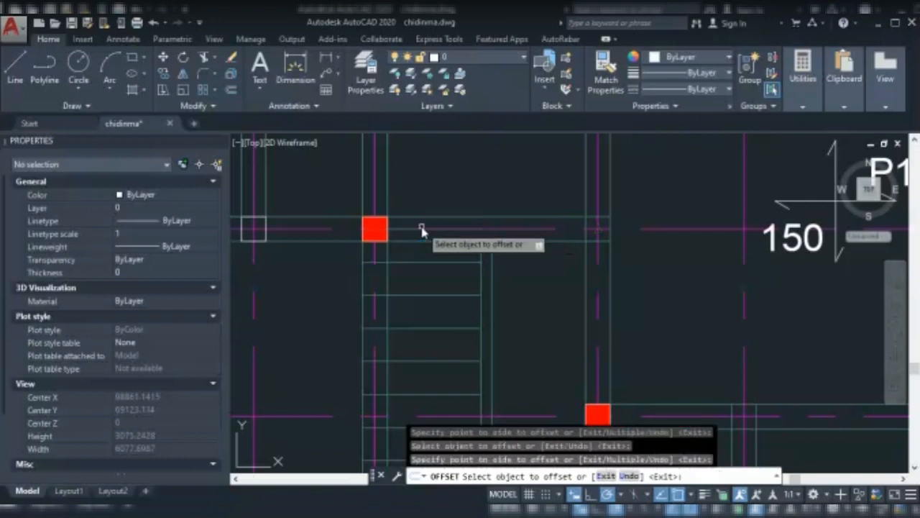
{"action": "key", "text": "Escape"}
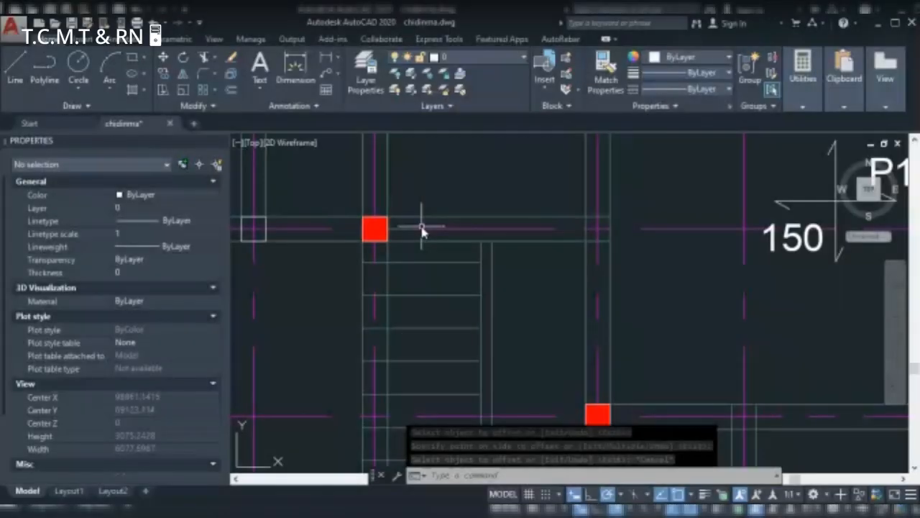
Try to select the tread lines of the left flight for copying.
{"action": "scroll", "coordinate": [493, 202], "scroll_direction": "down", "scroll_amount": 2}
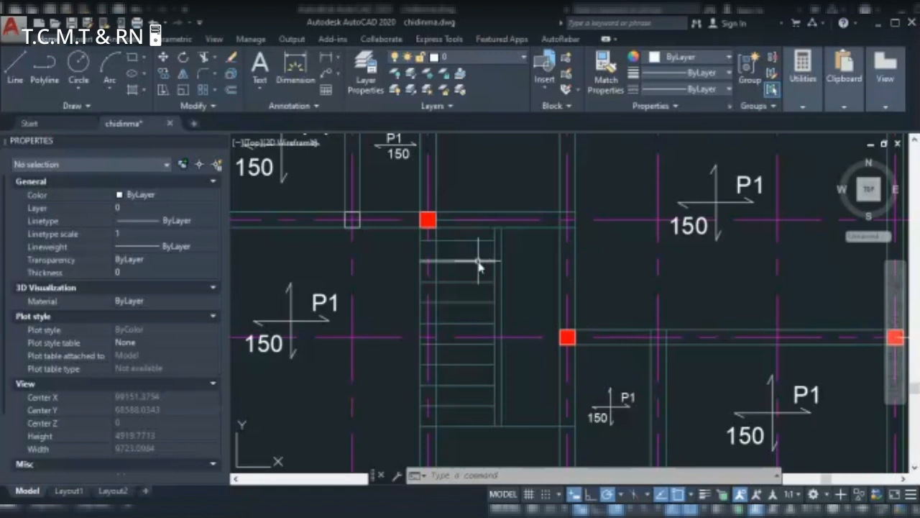
{"action": "scroll", "coordinate": [480, 266], "scroll_direction": "up", "scroll_amount": 1}
{"action": "left_click", "coordinate": [494, 248]}
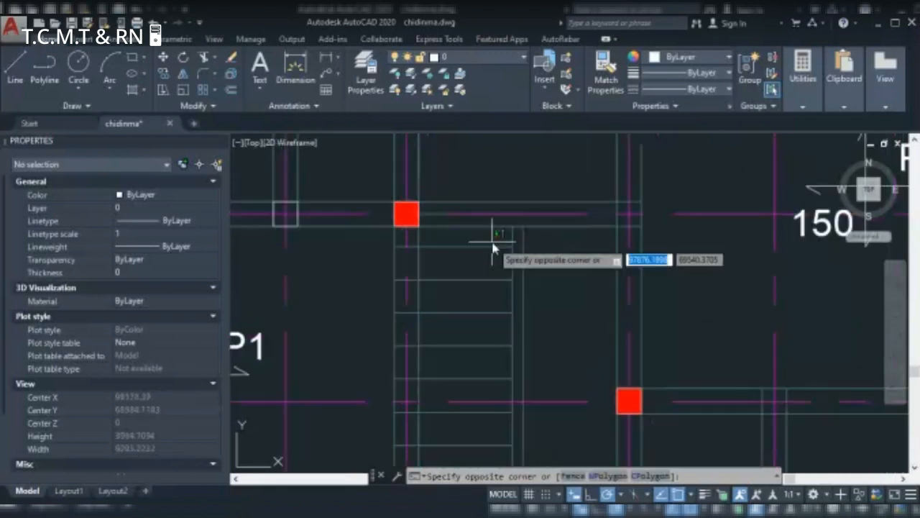
{"action": "scroll", "coordinate": [493, 248], "scroll_direction": "down", "scroll_amount": 2}
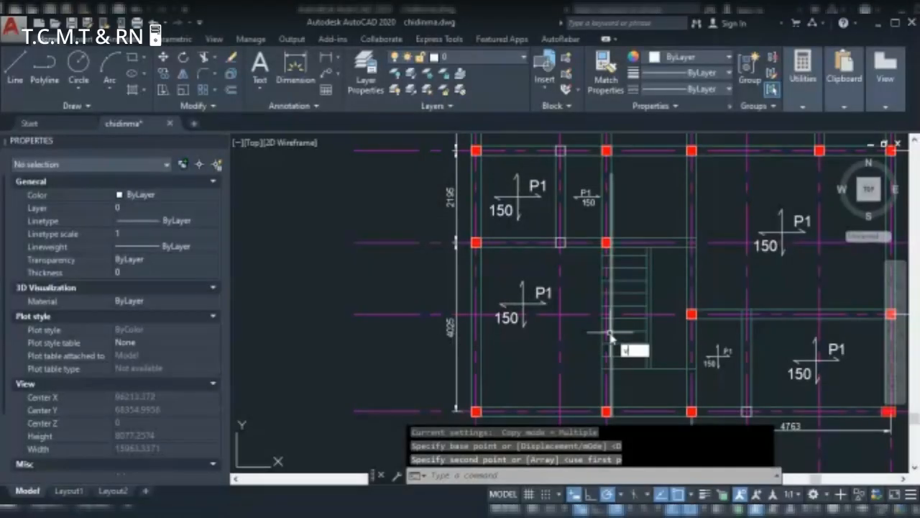
{"action": "type", "text": "tr"}
{"action": "key", "text": "Return"}
{"action": "scroll", "coordinate": [608, 248], "scroll_direction": "up", "scroll_amount": 3}
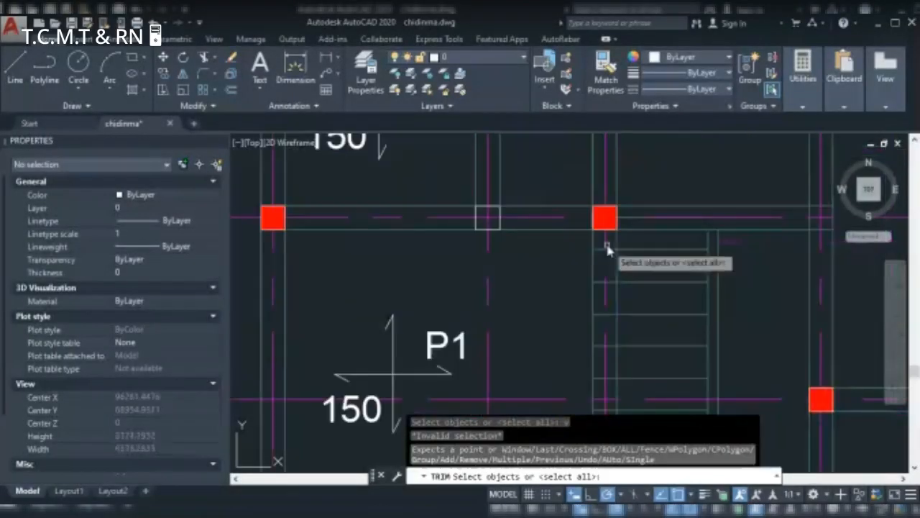
{"action": "key", "text": "Return"}
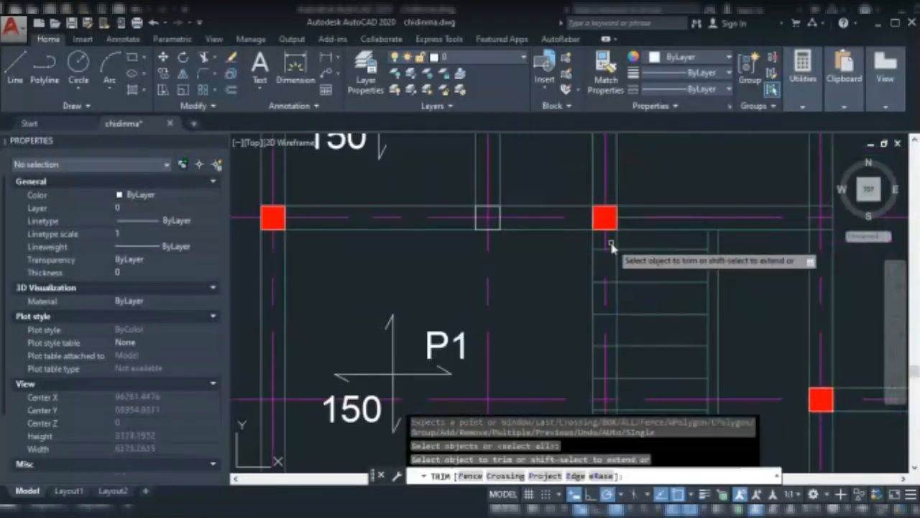
{"action": "left_click", "coordinate": [610, 246]}
{"action": "scroll", "coordinate": [610, 246], "scroll_direction": "up", "scroll_amount": 2}
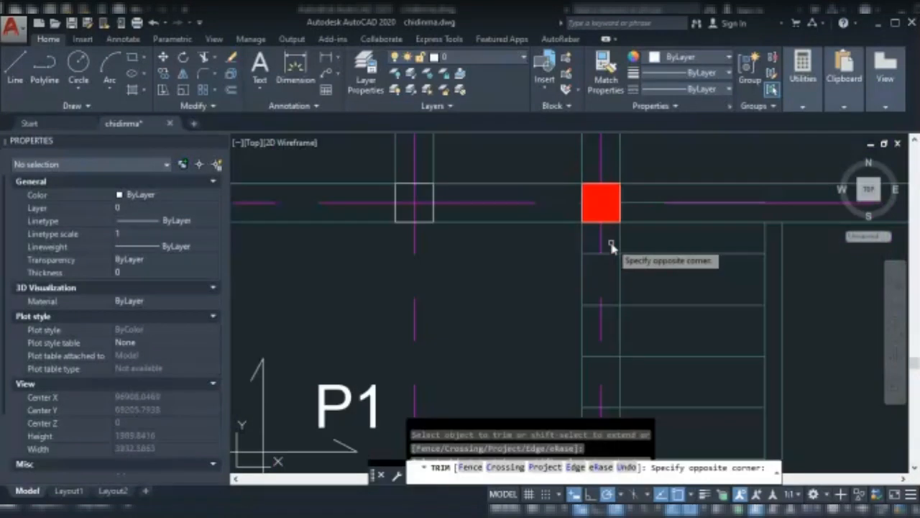
{"action": "scroll", "coordinate": [612, 244], "scroll_direction": "down", "scroll_amount": 2}
{"action": "scroll", "coordinate": [604, 313], "scroll_direction": "down", "scroll_amount": 4}
{"action": "key", "text": "Escape"}
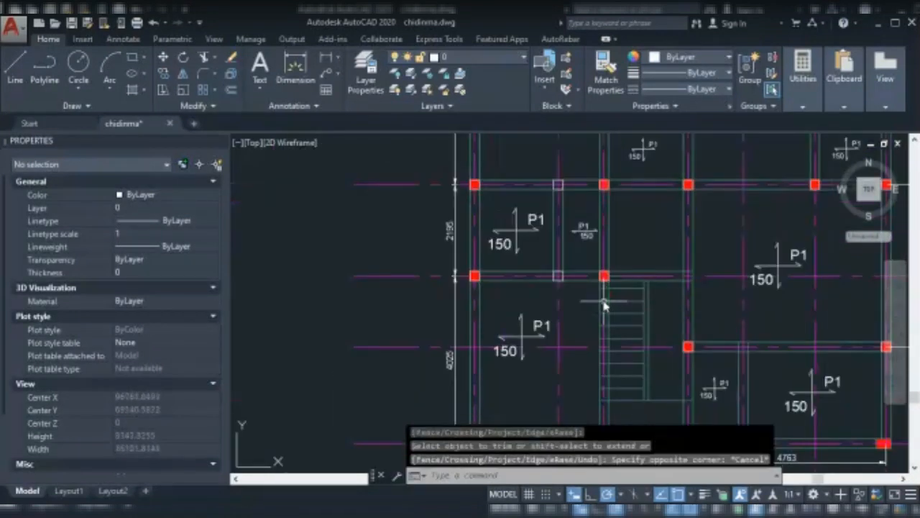
{"action": "scroll", "coordinate": [606, 304], "scroll_direction": "up", "scroll_amount": 4}
{"action": "scroll", "coordinate": [602, 289], "scroll_direction": "up", "scroll_amount": 2}
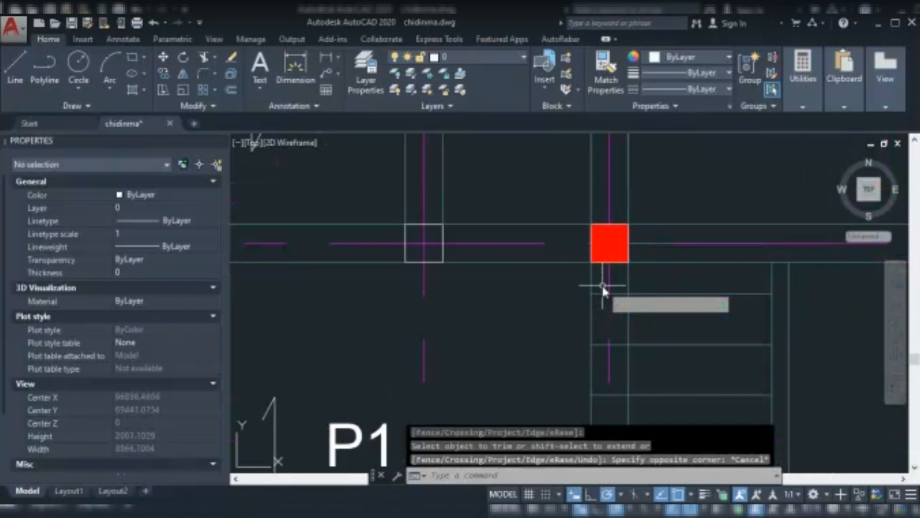
{"action": "key", "text": "Return"}
{"action": "left_click", "coordinate": [605, 276]}
{"action": "left_click", "coordinate": [604, 281]}
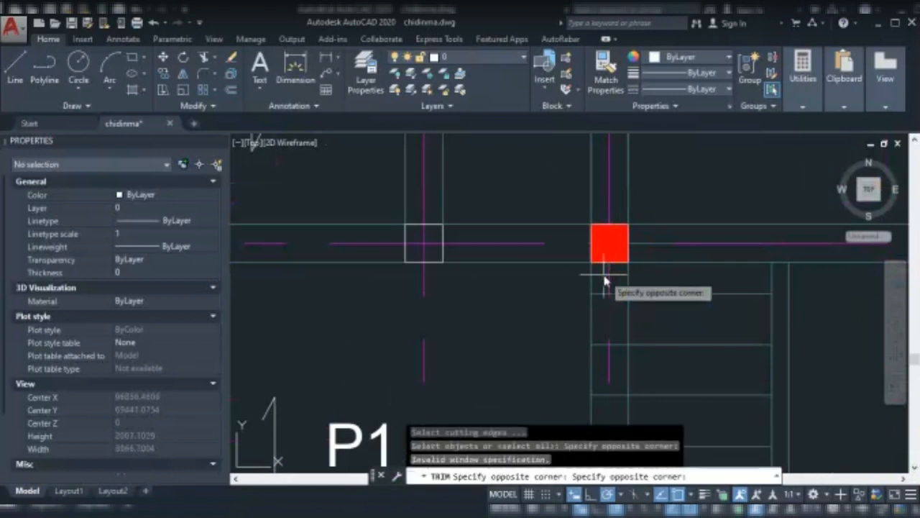
{"action": "scroll", "coordinate": [605, 281], "scroll_direction": "down", "scroll_amount": 4}
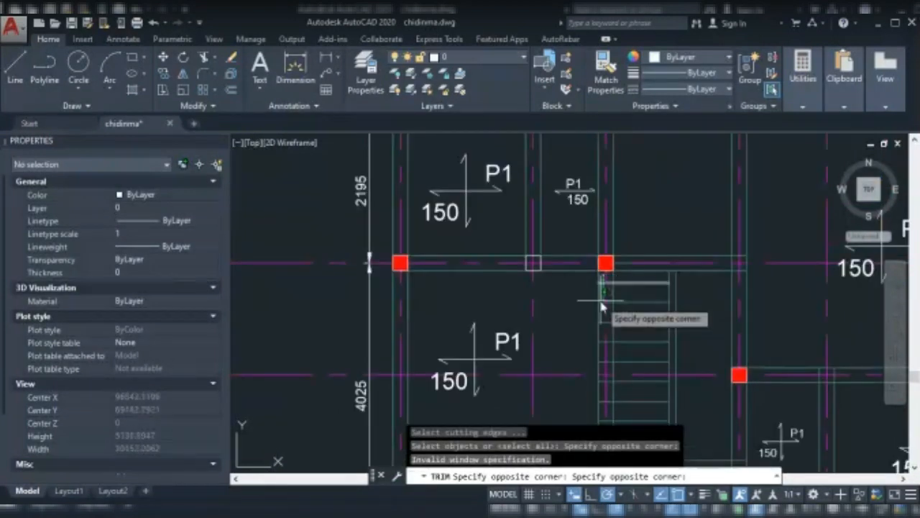
{"action": "key", "text": "Escape"}
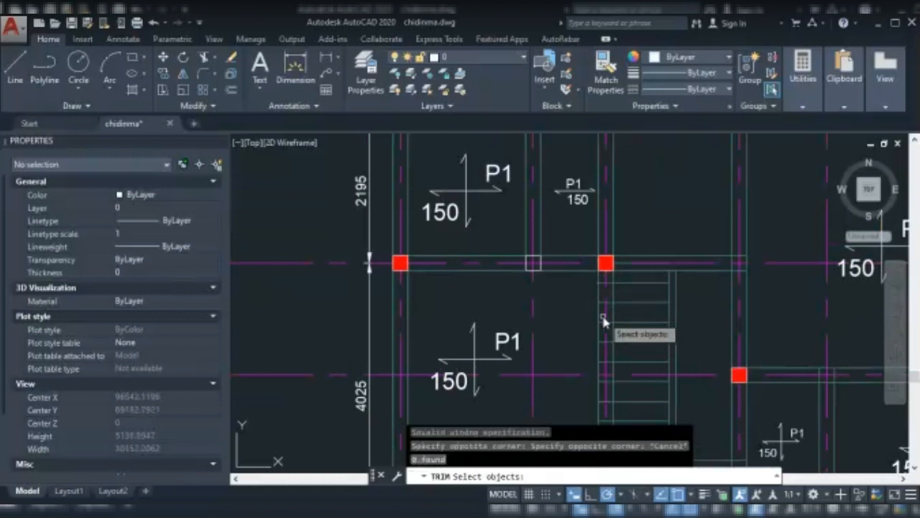
Trim the left ends of the left flight's tread lines back to the stair-side edge of the adjoining vertical beam.
{"action": "type", "text": "tr"}
{"action": "key", "text": "Return"}
{"action": "left_click", "coordinate": [618, 294]}
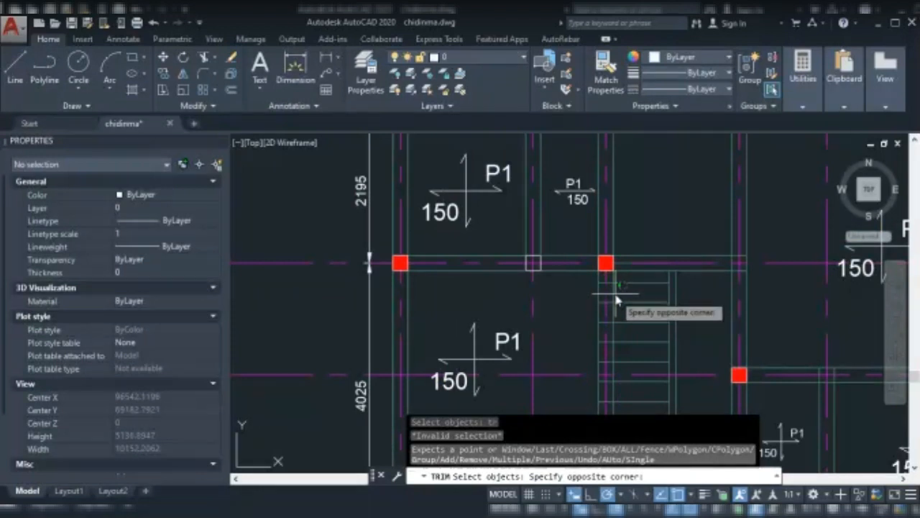
{"action": "left_click", "coordinate": [616, 301]}
{"action": "key", "text": "Return"}
{"action": "scroll", "coordinate": [608, 300], "scroll_direction": "up", "scroll_amount": 2}
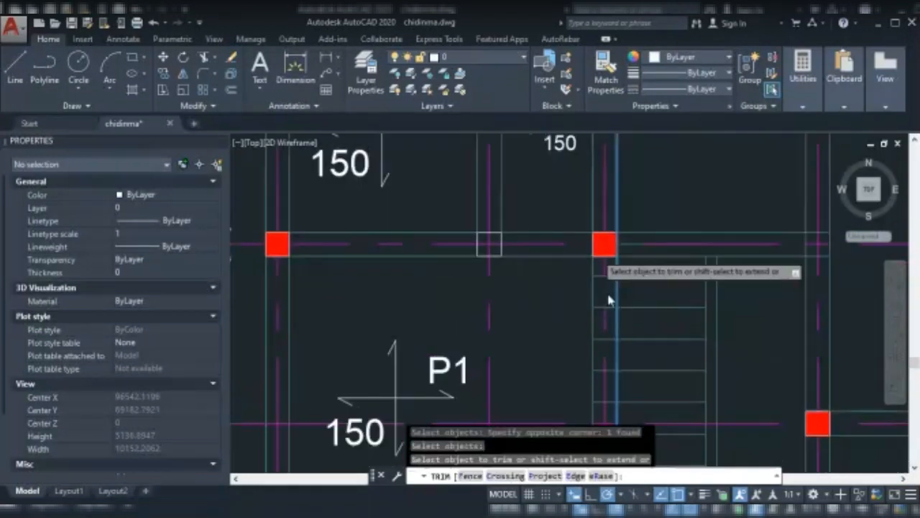
{"action": "scroll", "coordinate": [608, 301], "scroll_direction": "up", "scroll_amount": 2}
{"action": "left_click", "coordinate": [594, 308]}
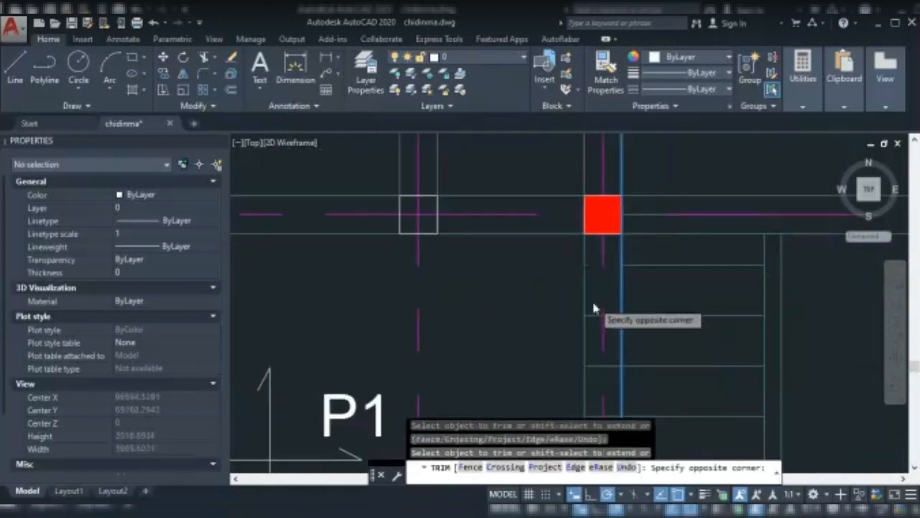
{"action": "scroll", "coordinate": [594, 307], "scroll_direction": "down", "scroll_amount": 5}
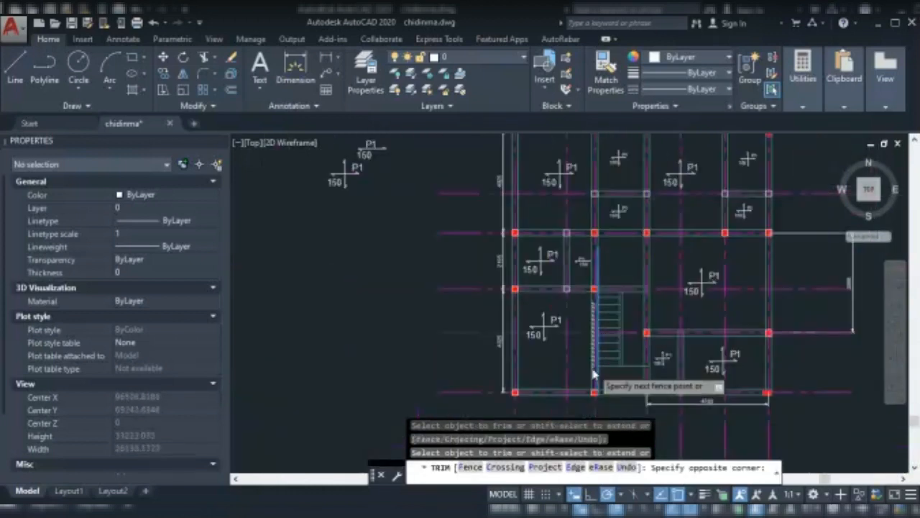
{"action": "scroll", "coordinate": [594, 373], "scroll_direction": "up", "scroll_amount": 4}
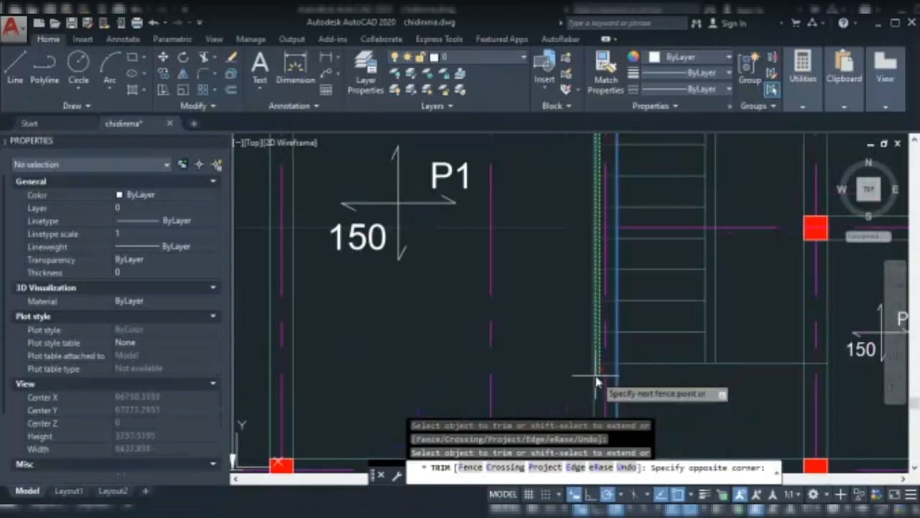
{"action": "left_click", "coordinate": [596, 382]}
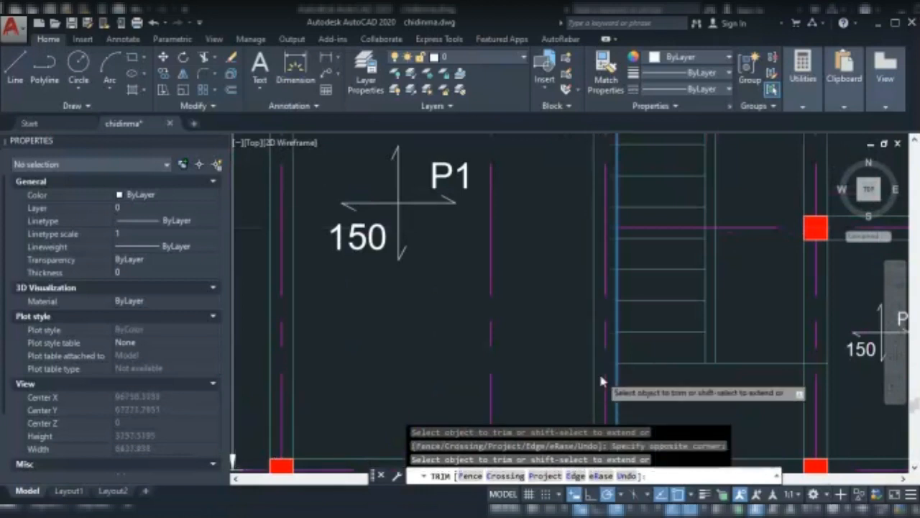
{"action": "scroll", "coordinate": [600, 377], "scroll_direction": "down", "scroll_amount": 3}
{"action": "key", "text": "Escape"}
Copy all the left flight's tread lines 950 horizontally to the right central stair line to form the right flight.
{"action": "scroll", "coordinate": [646, 264], "scroll_direction": "up", "scroll_amount": 4}
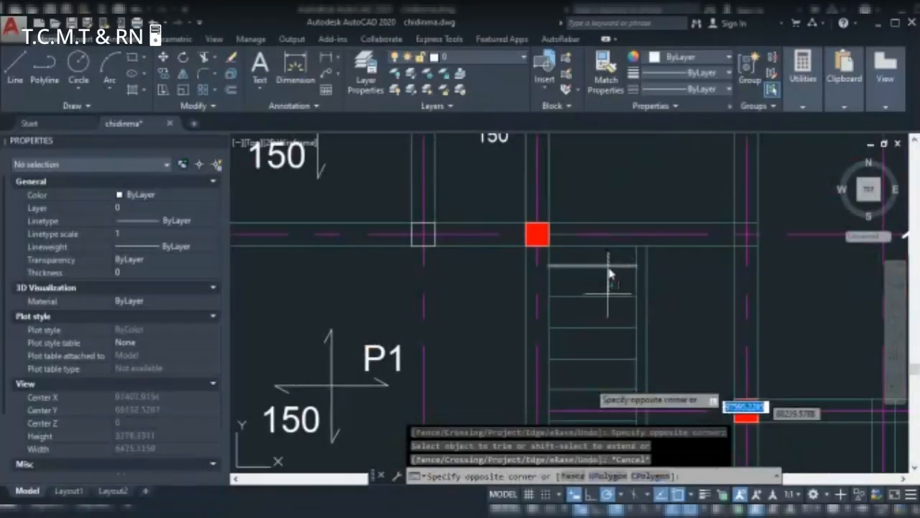
{"action": "left_click", "coordinate": [609, 272]}
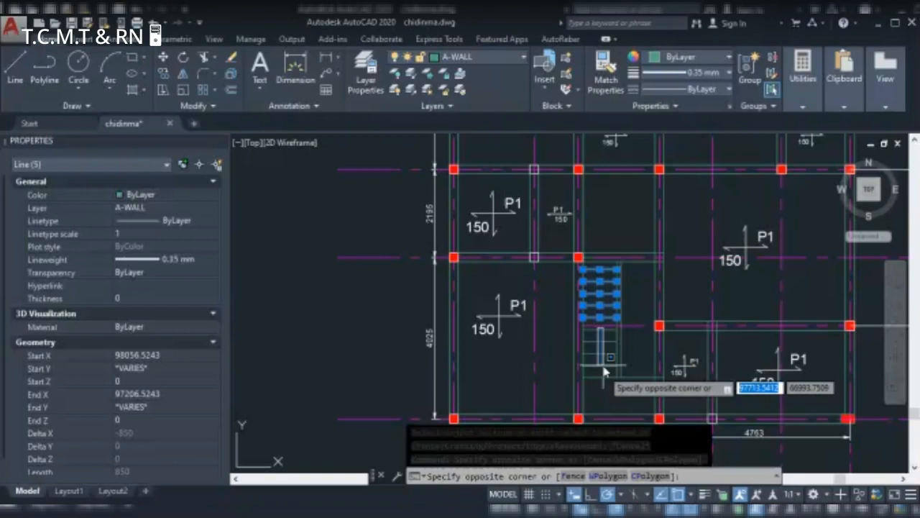
{"action": "left_click", "coordinate": [605, 373]}
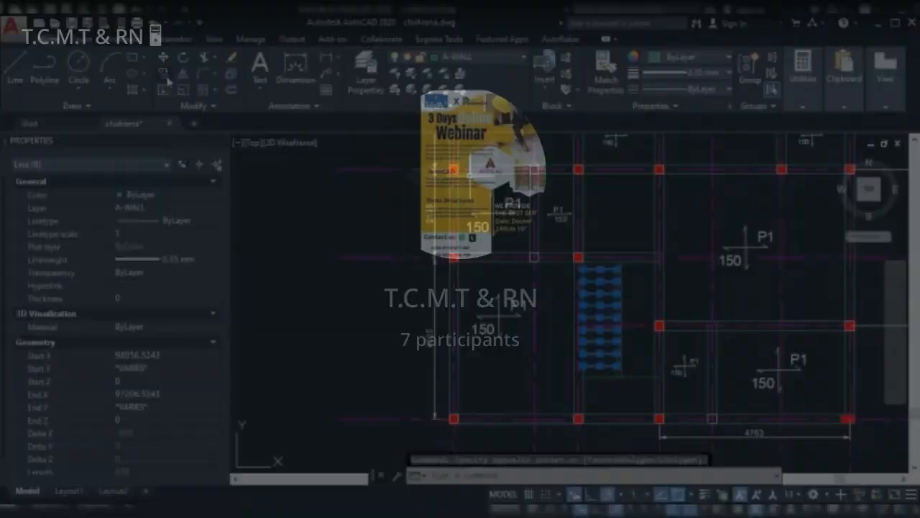
{"action": "left_click", "coordinate": [165, 74]}
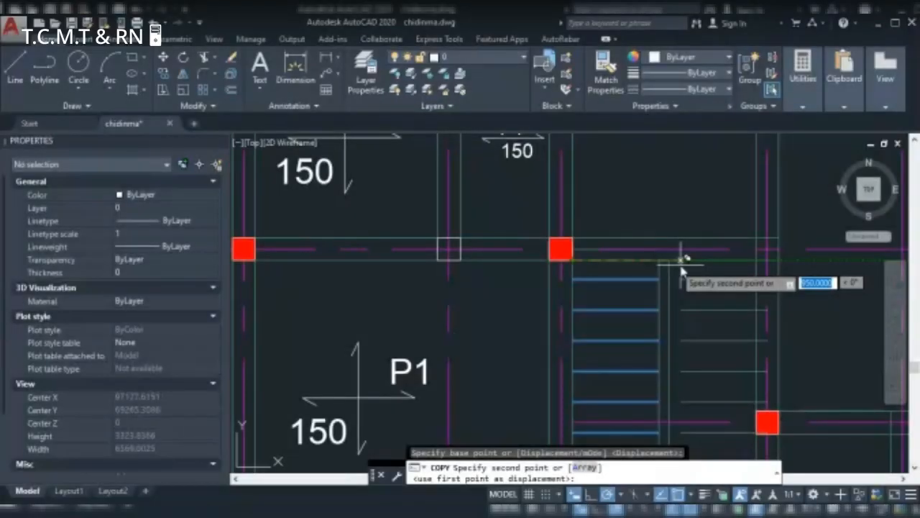
{"action": "key", "text": "Escape"}
{"action": "scroll", "coordinate": [681, 207], "scroll_direction": "down", "scroll_amount": 4}
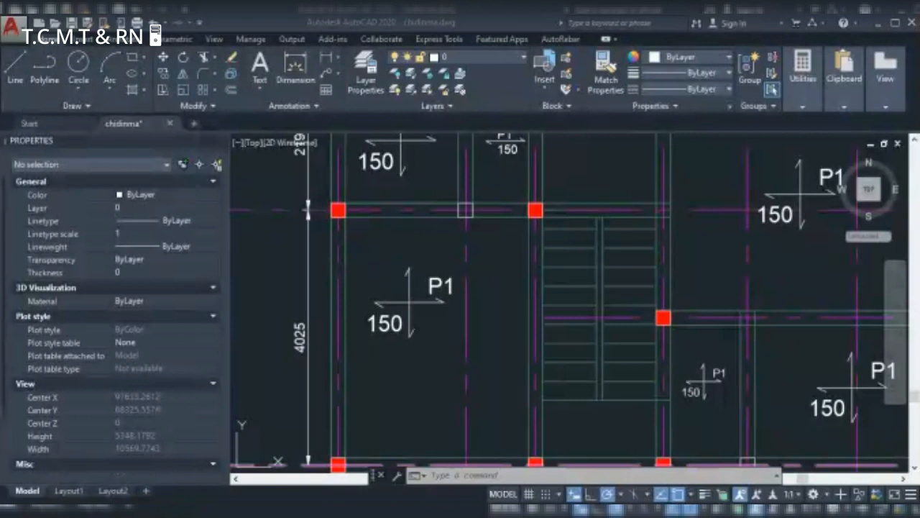
{"action": "scroll", "coordinate": [487, 283], "scroll_direction": "down", "scroll_amount": 2}
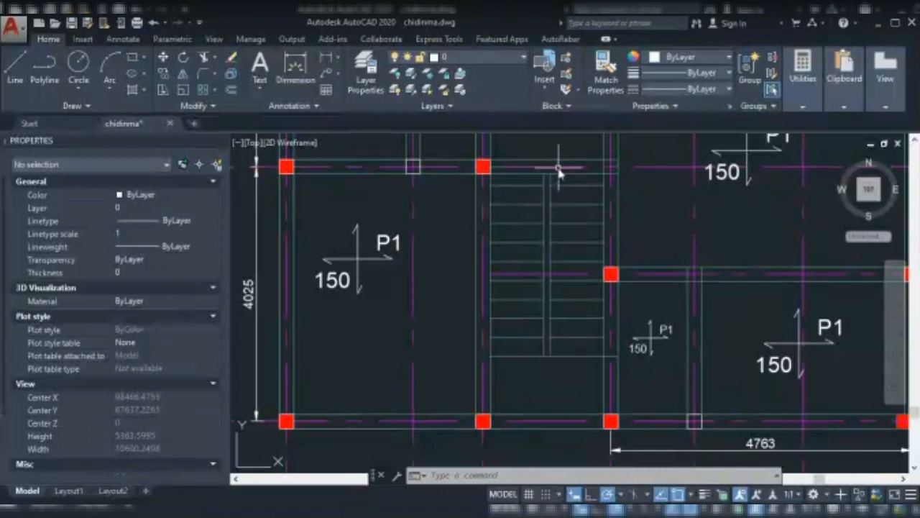
{"action": "scroll", "coordinate": [520, 308], "scroll_direction": "down", "scroll_amount": 3}
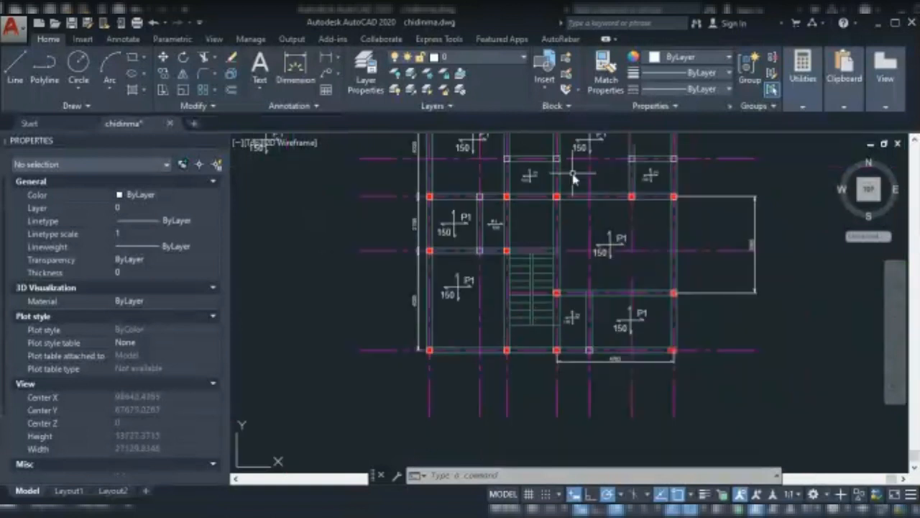
{"action": "scroll", "coordinate": [574, 177], "scroll_direction": "up", "scroll_amount": 2}
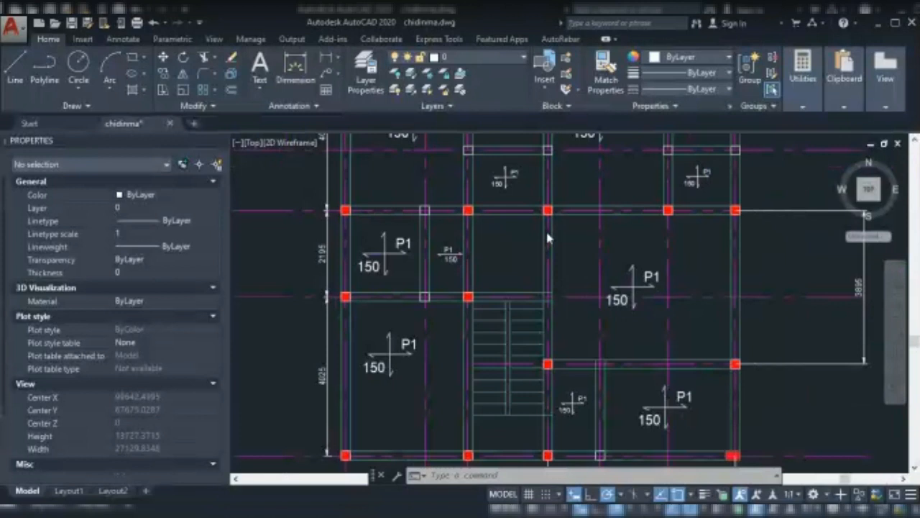
{"action": "scroll", "coordinate": [547, 236], "scroll_direction": "up", "scroll_amount": 2}
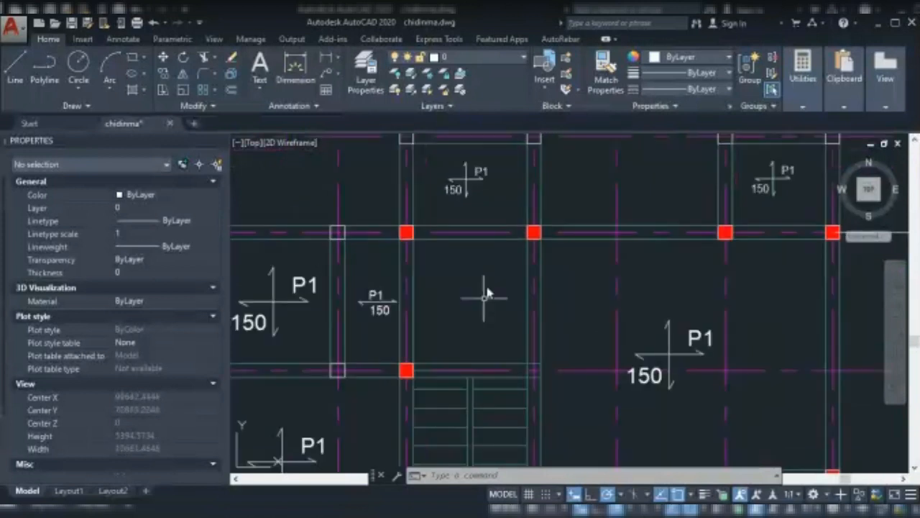
{"action": "scroll", "coordinate": [492, 261], "scroll_direction": "down", "scroll_amount": 2}
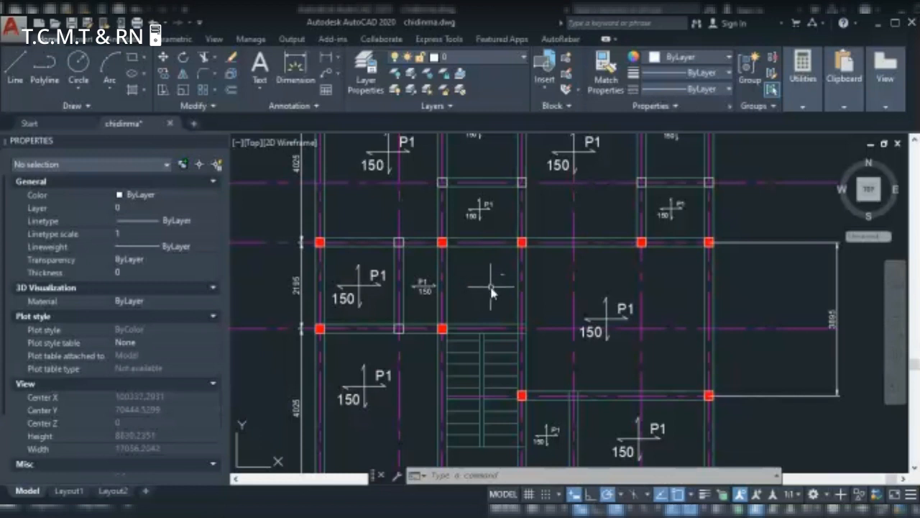
Copy the P1/150 slab label with its span arrows straight down into the empty bay above the staircase.
{"action": "scroll", "coordinate": [496, 194], "scroll_direction": "up", "scroll_amount": 4}
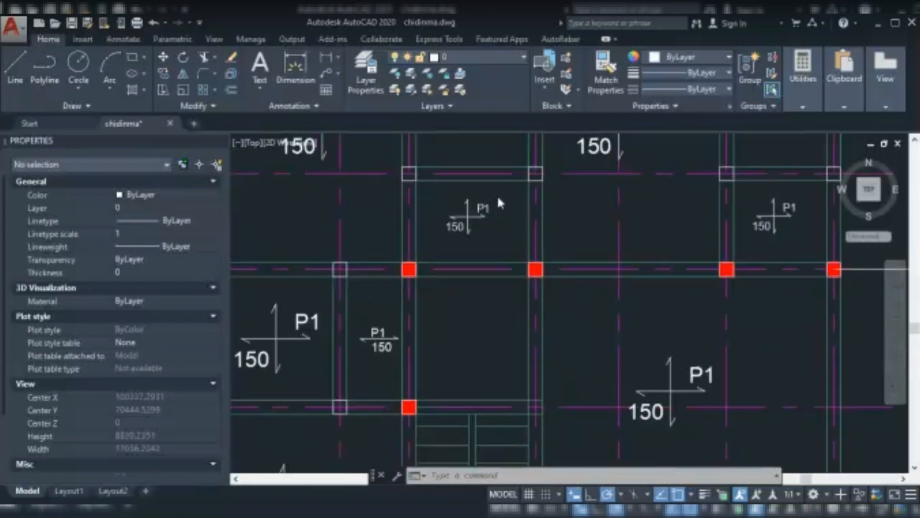
{"action": "left_click", "coordinate": [498, 196]}
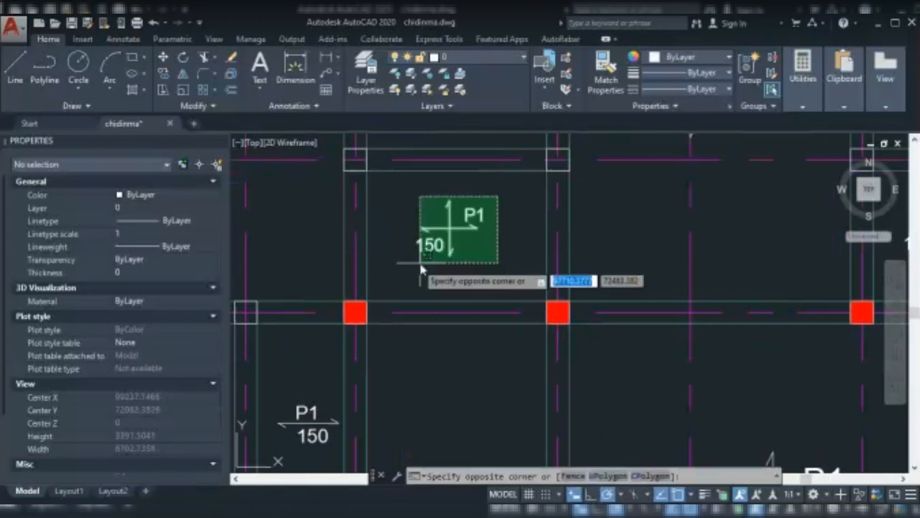
{"action": "left_click", "coordinate": [410, 267]}
{"action": "left_click", "coordinate": [410, 270]}
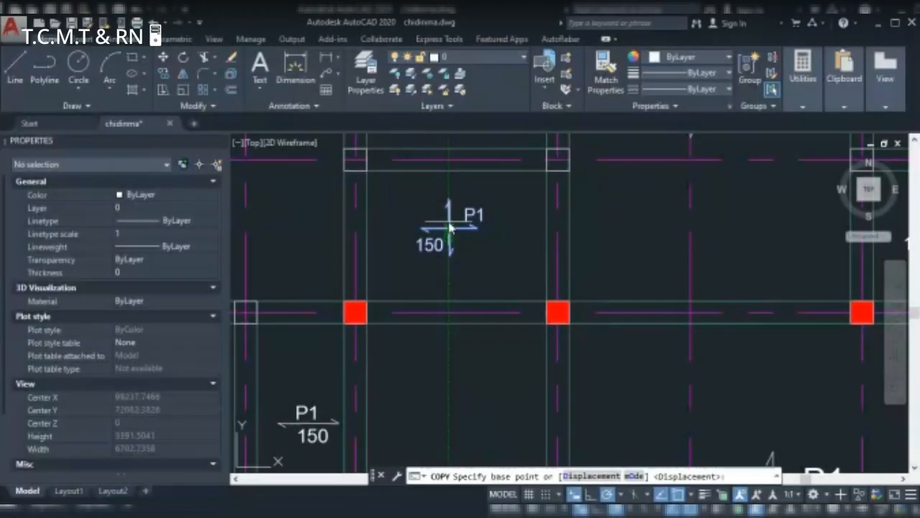
{"action": "left_click", "coordinate": [449, 227]}
{"action": "scroll", "coordinate": [453, 226], "scroll_direction": "down", "scroll_amount": 5}
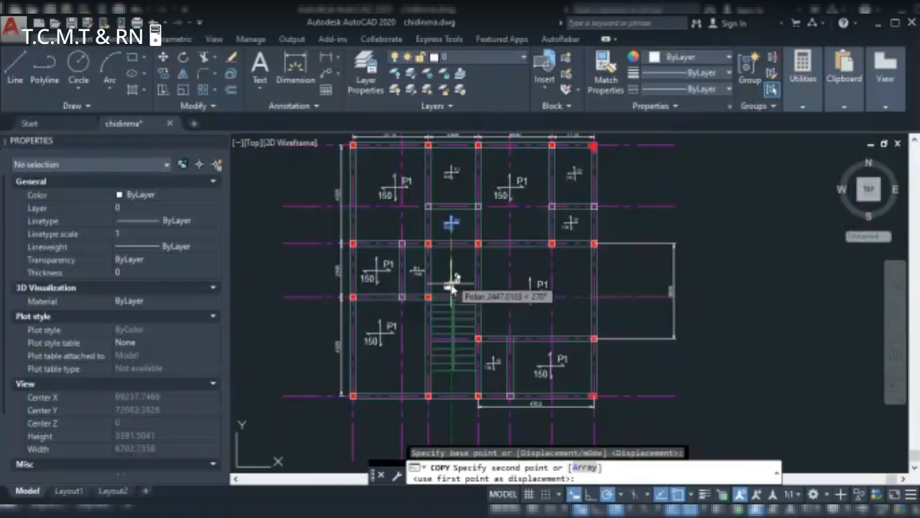
{"action": "left_click", "coordinate": [451, 288]}
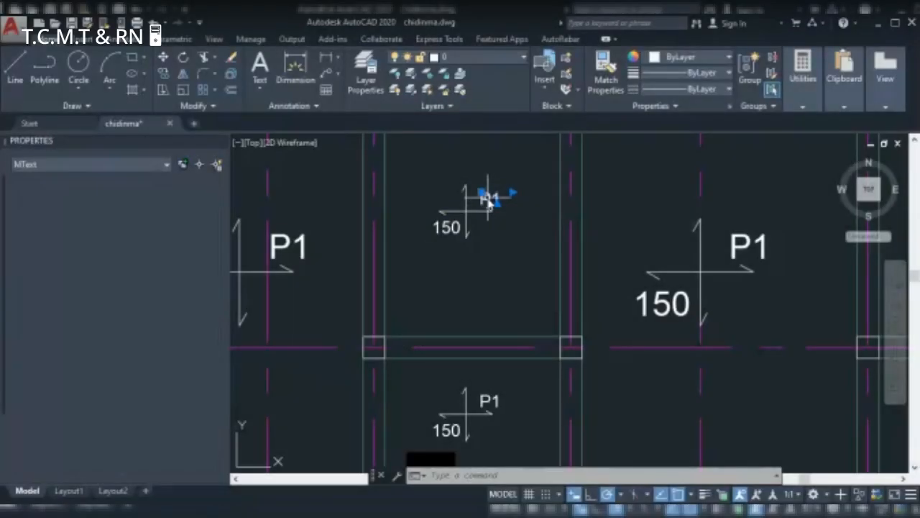
Select the P1 label texts in the upper bays of the floor plan, leaving out the top-left bay's label.
{"action": "scroll", "coordinate": [489, 203], "scroll_direction": "down", "scroll_amount": 2}
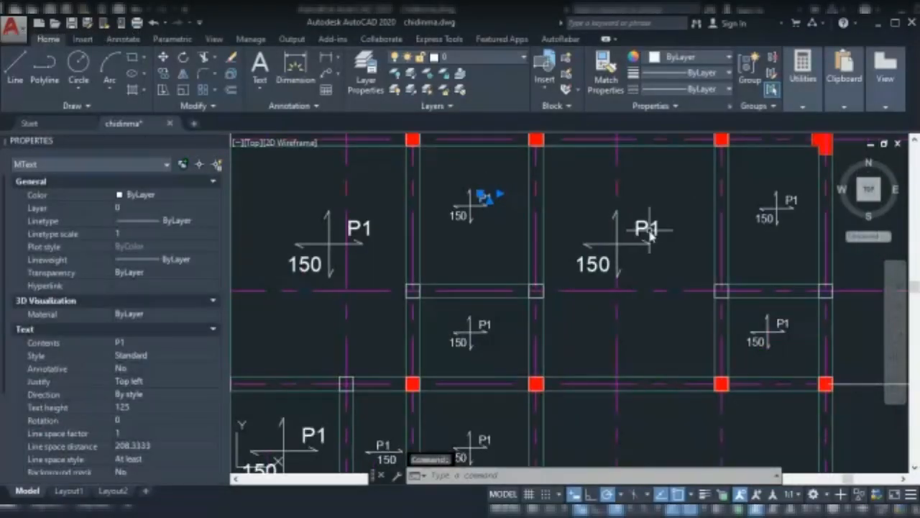
{"action": "left_click", "coordinate": [650, 231]}
{"action": "left_click", "coordinate": [639, 223]}
{"action": "left_click", "coordinate": [791, 201]}
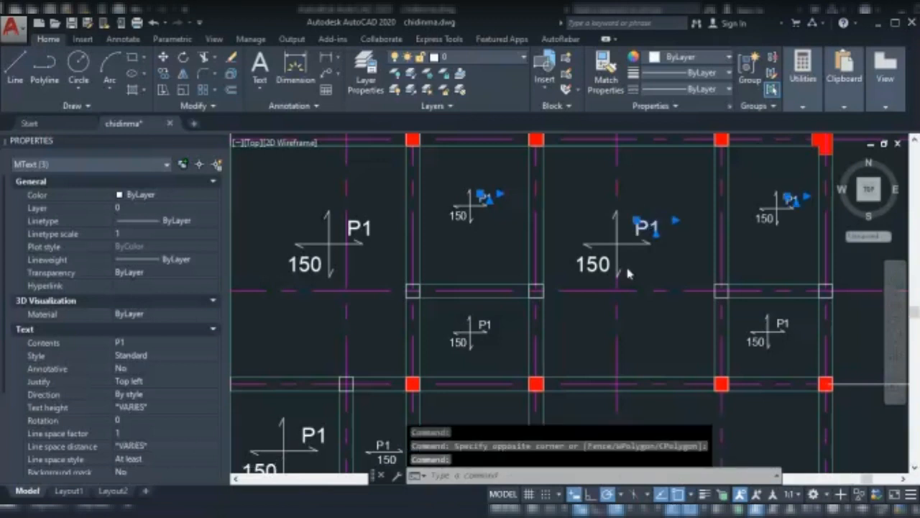
{"action": "scroll", "coordinate": [627, 271], "scroll_direction": "down", "scroll_amount": 2}
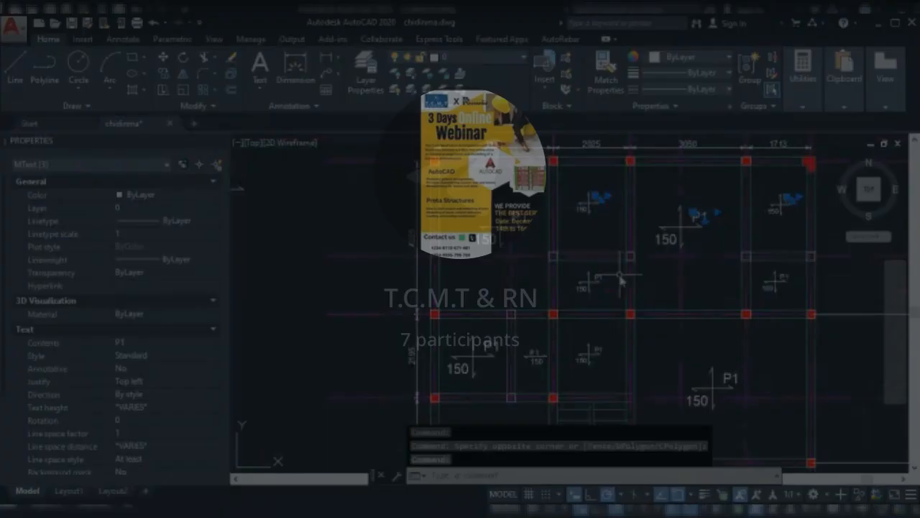
{"action": "scroll", "coordinate": [621, 281], "scroll_direction": "up", "scroll_amount": 3}
{"action": "left_click", "coordinate": [565, 278]}
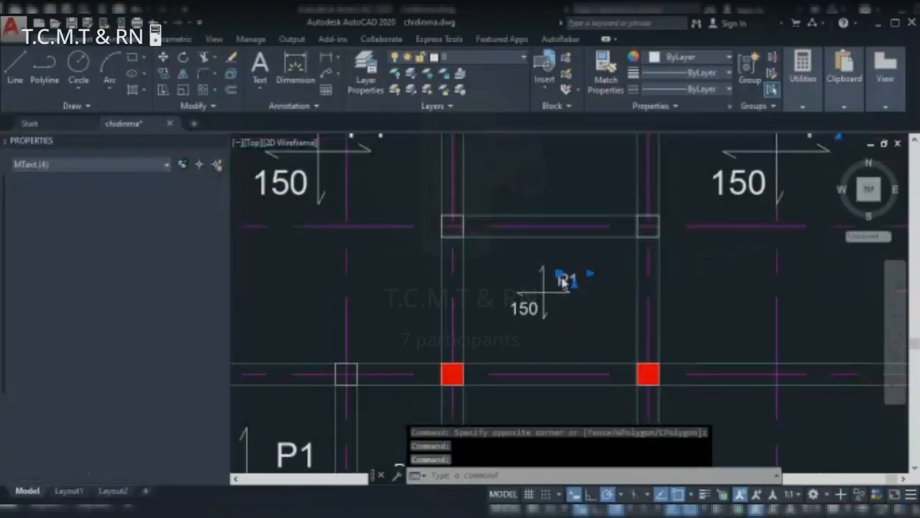
{"action": "scroll", "coordinate": [627, 279], "scroll_direction": "down", "scroll_amount": 5}
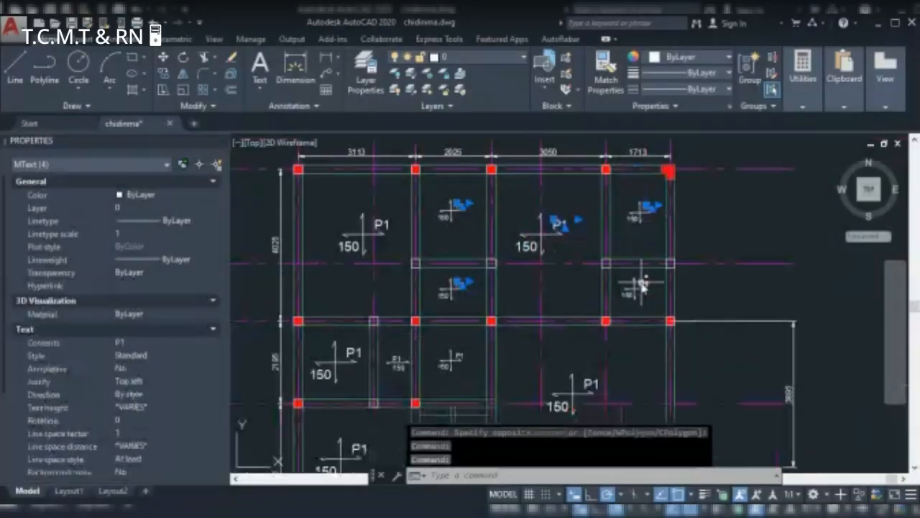
Add the P1 label texts of the middle and lower bays to the selection, so that twelve texts are selected.
{"action": "middle_click_drag", "start_coordinate": [339, 363], "coordinate": [467, 338]}
{"action": "left_click", "coordinate": [465, 335]}
{"action": "scroll", "coordinate": [467, 338], "scroll_direction": "up", "scroll_amount": 2}
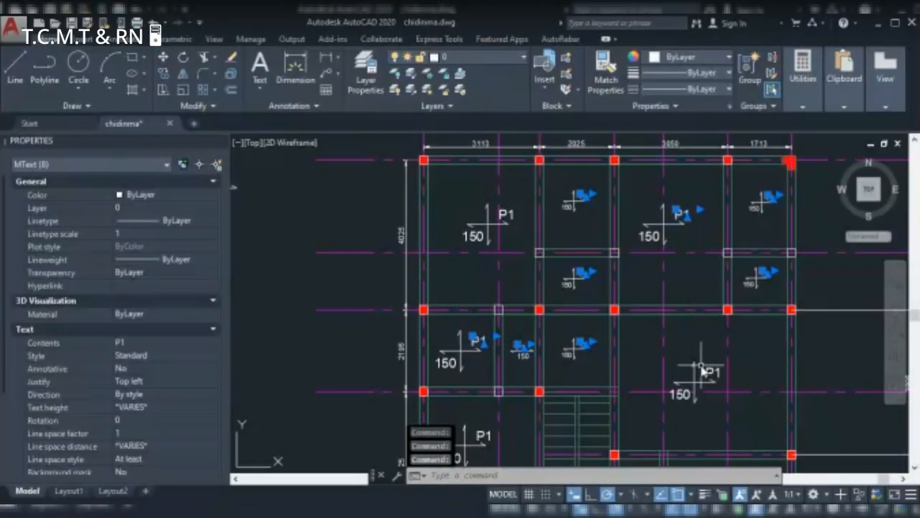
{"action": "scroll", "coordinate": [701, 366], "scroll_direction": "down", "scroll_amount": 5}
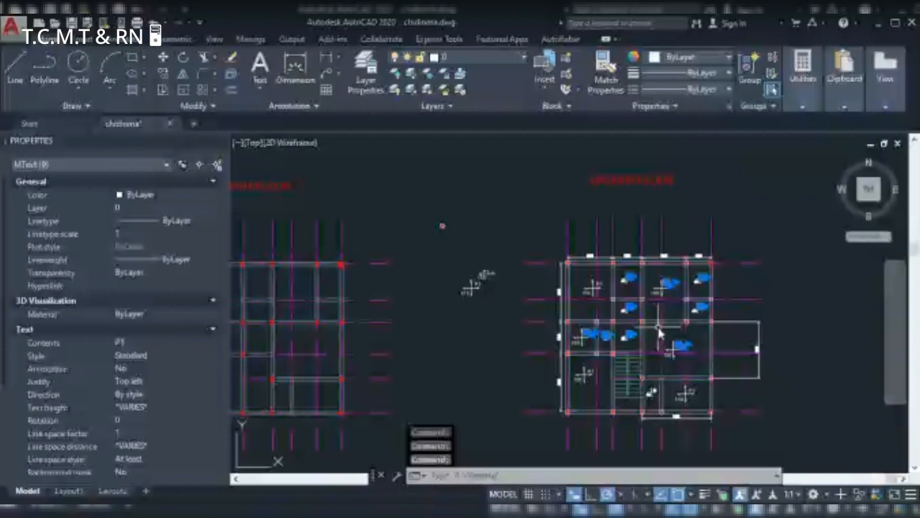
{"action": "scroll", "coordinate": [659, 331], "scroll_direction": "up", "scroll_amount": 5}
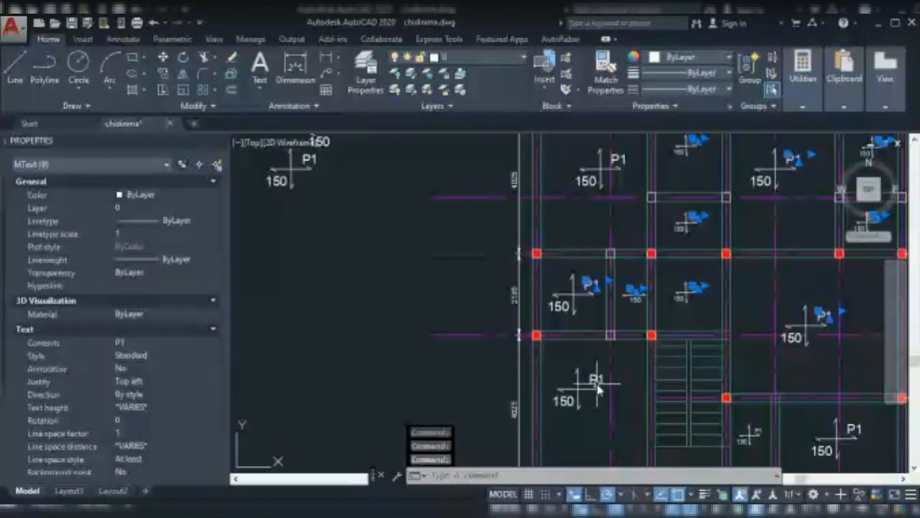
{"action": "scroll", "coordinate": [596, 380], "scroll_direction": "up", "scroll_amount": 4}
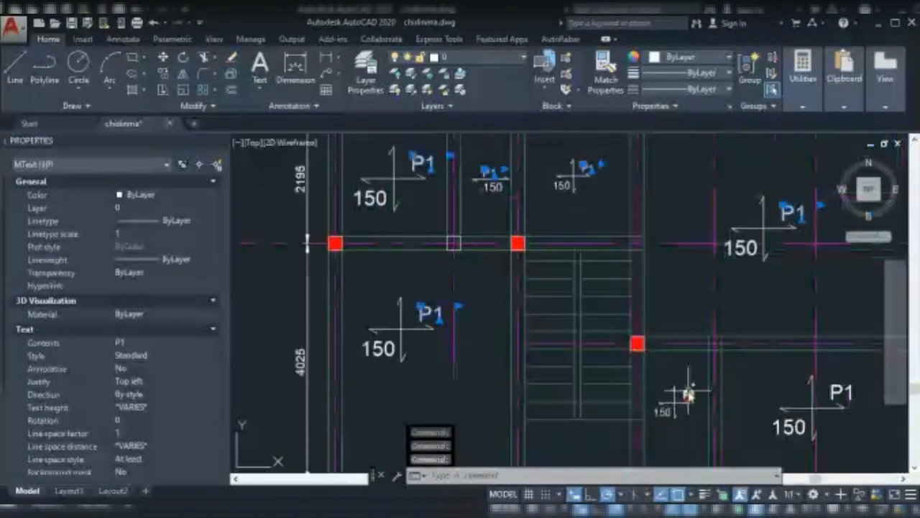
{"action": "left_click", "coordinate": [755, 381]}
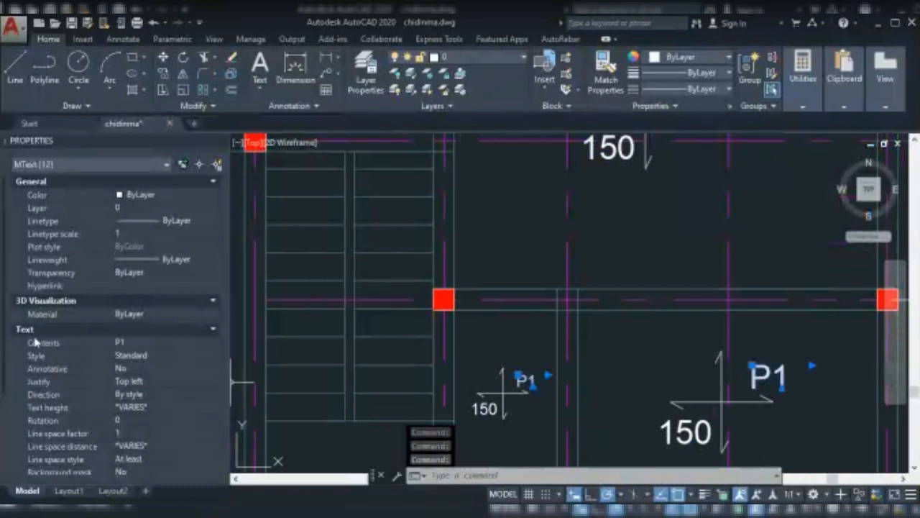
Change the label texts of the narrow second bay and the large third bay in the top row to P2.
{"action": "left_click", "coordinate": [164, 343]}
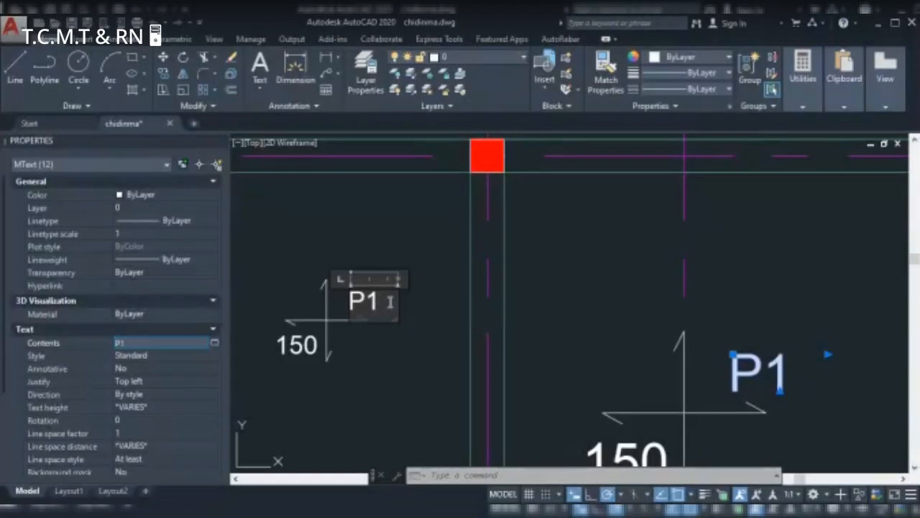
{"action": "left_click", "coordinate": [214, 343]}
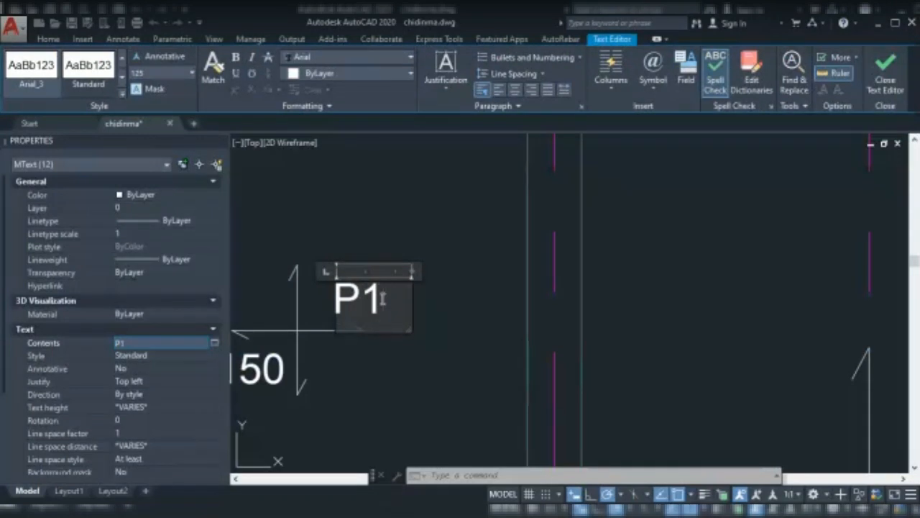
{"action": "key", "text": "BackSpace"}
{"action": "type", "text": "2"}
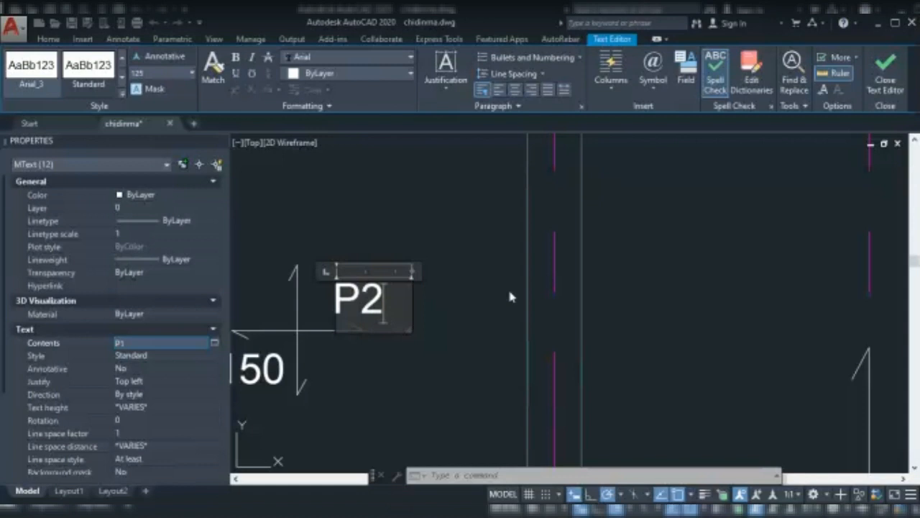
{"action": "left_click", "coordinate": [462, 316]}
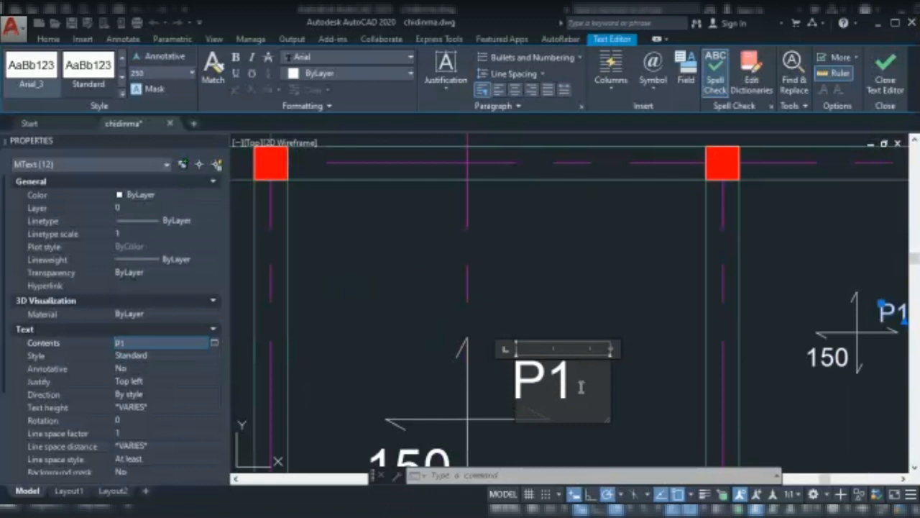
{"action": "key", "text": "BackSpace"}
{"action": "left_click", "coordinate": [609, 284]}
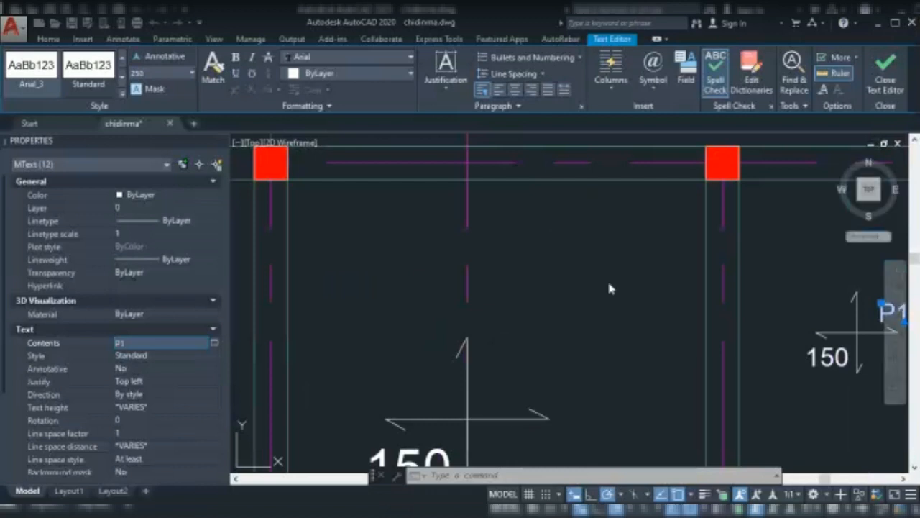
Change the label text of the small top-right bay to P3.
{"action": "scroll", "coordinate": [502, 292], "scroll_direction": "down", "scroll_amount": 2}
{"action": "scroll", "coordinate": [502, 296], "scroll_direction": "down", "scroll_amount": 2}
{"action": "scroll", "coordinate": [666, 297], "scroll_direction": "up", "scroll_amount": 4}
{"action": "key", "text": "BackSpace"}
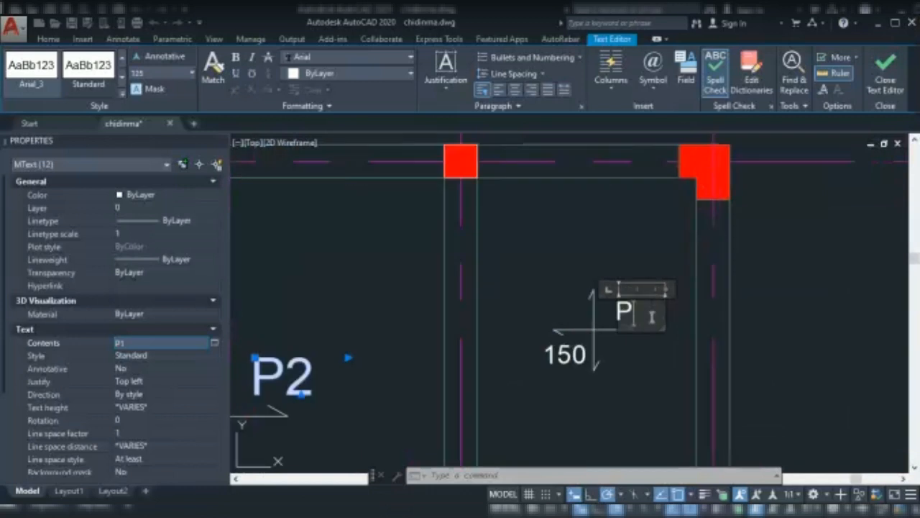
{"action": "type", "text": "3"}
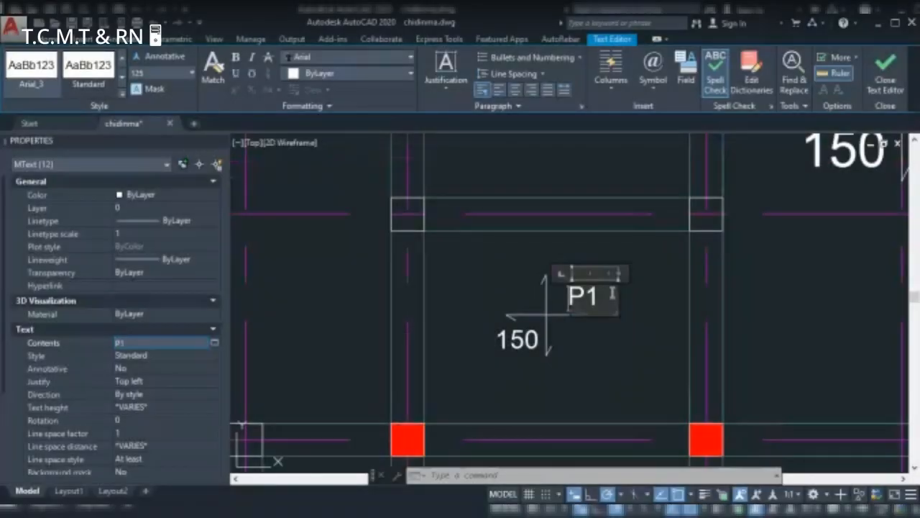
Relabel the small bay below the narrow top bay as P4 and the one below the P3 bay as P5.
{"action": "key", "text": "BackSpace"}
{"action": "type", "text": "4"}
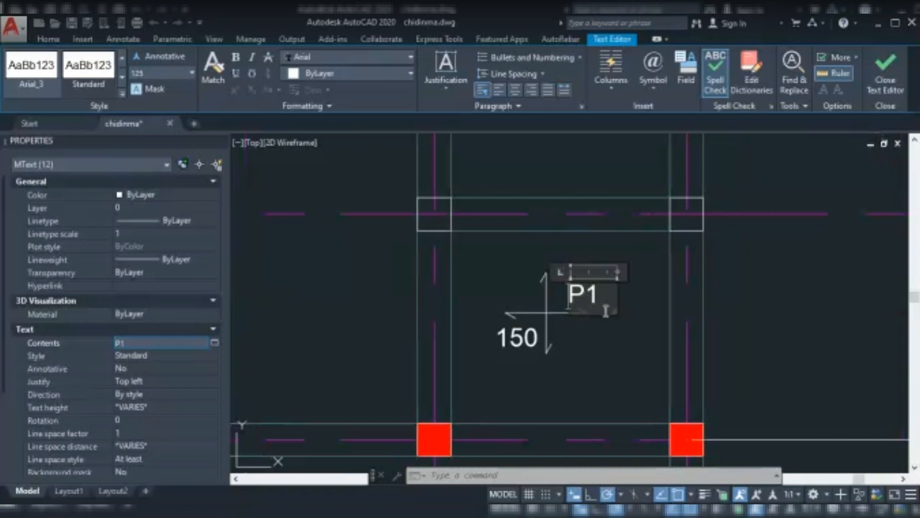
{"action": "key", "text": "BackSpace"}
{"action": "type", "text": "5"}
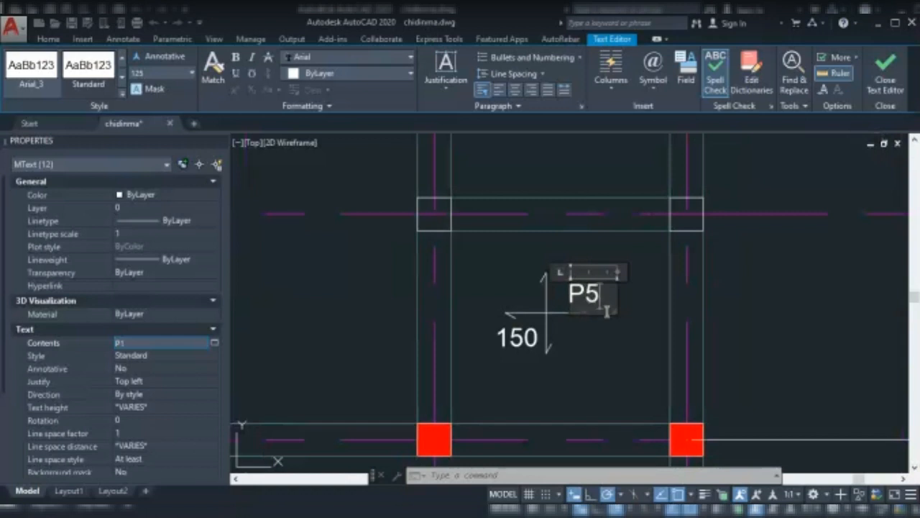
{"action": "left_click", "coordinate": [602, 345]}
Relabel the leftmost bay of the middle row as P6 and the narrow bay beside it as P7.
{"action": "left_click", "coordinate": [643, 286]}
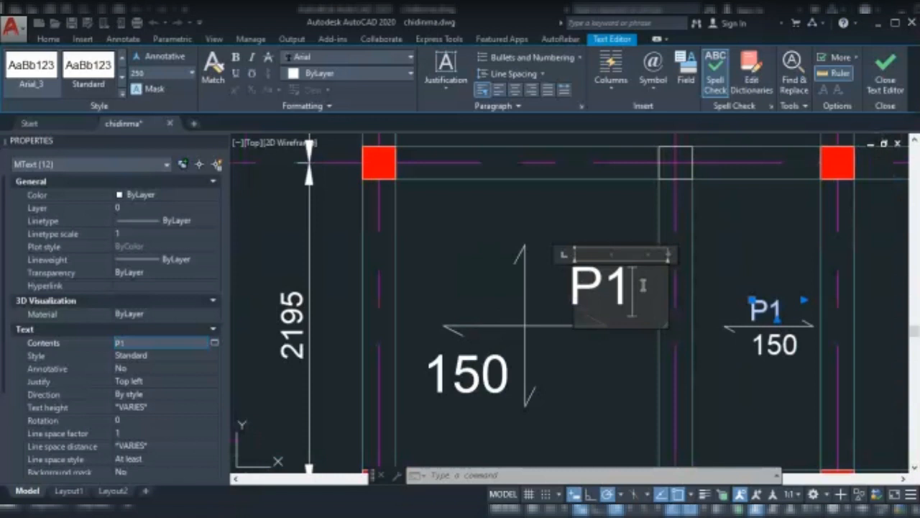
{"action": "key", "text": "BackSpace"}
{"action": "type", "text": "6"}
{"action": "left_click", "coordinate": [604, 347]}
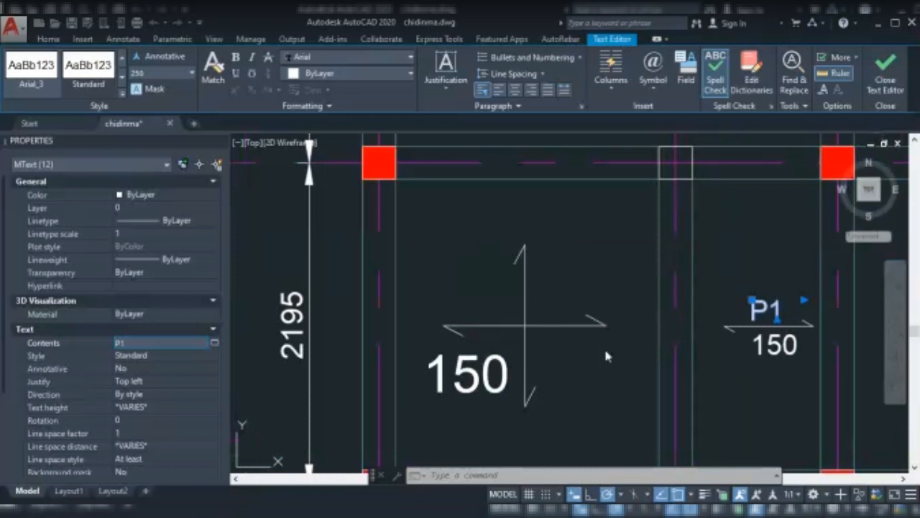
{"action": "left_click", "coordinate": [768, 310]}
{"action": "key", "text": "BackSpace"}
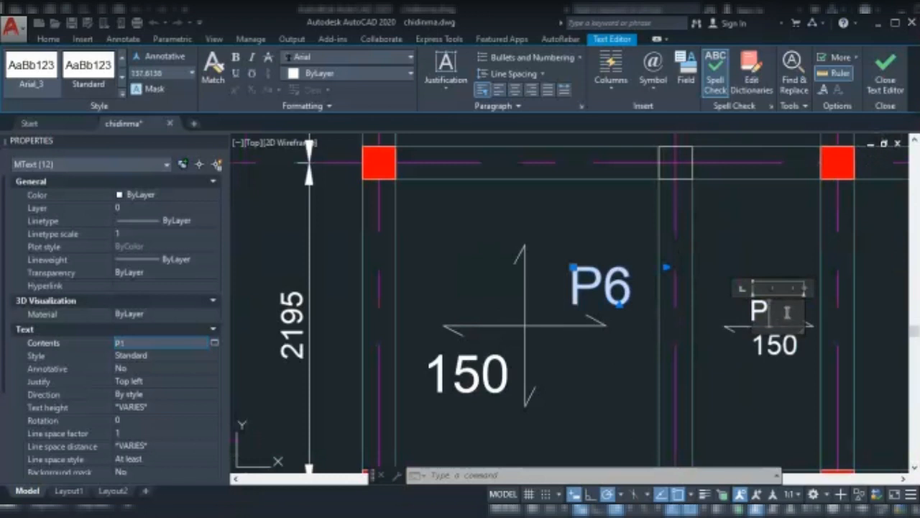
{"action": "type", "text": "7"}
{"action": "left_click", "coordinate": [656, 372]}
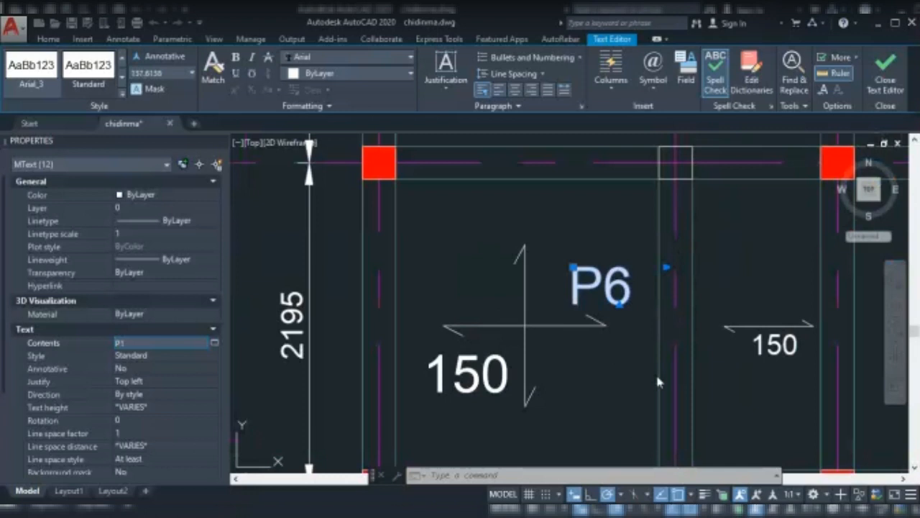
Relabel the bay above the staircase as P8 and the large bay to its right as P9.
{"action": "middle_click_drag", "start_coordinate": [656, 372], "coordinate": [226, 372]}
{"action": "left_click", "coordinate": [600, 307]}
{"action": "key", "text": "BackSpace"}
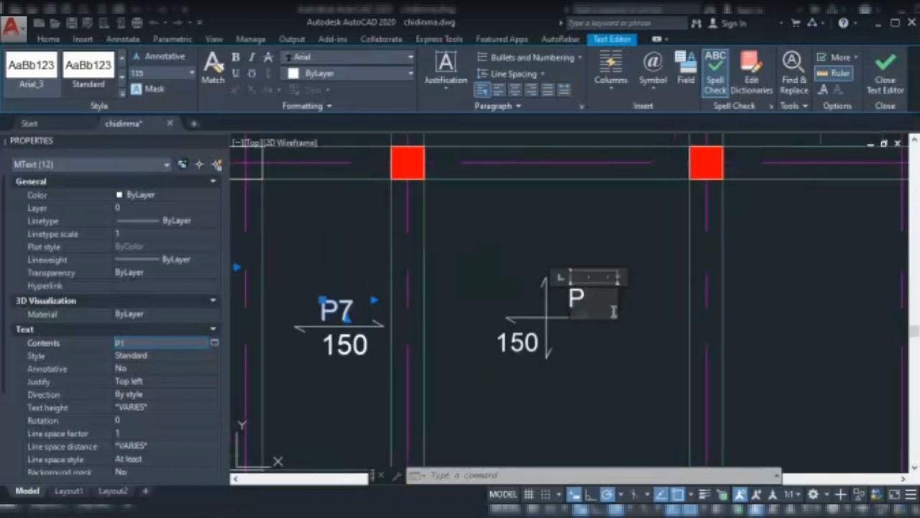
{"action": "type", "text": "8"}
{"action": "left_click", "coordinate": [579, 352]}
{"action": "left_click", "coordinate": [627, 392]}
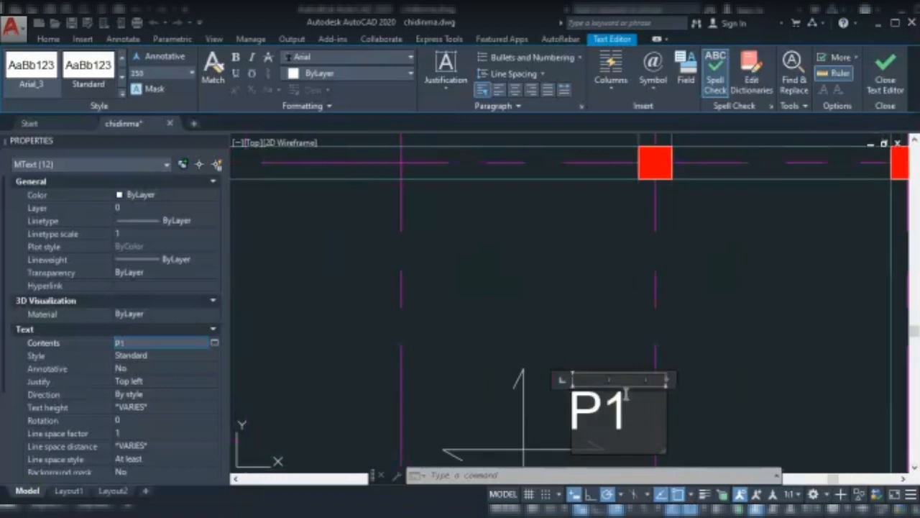
{"action": "key", "text": "BackSpace"}
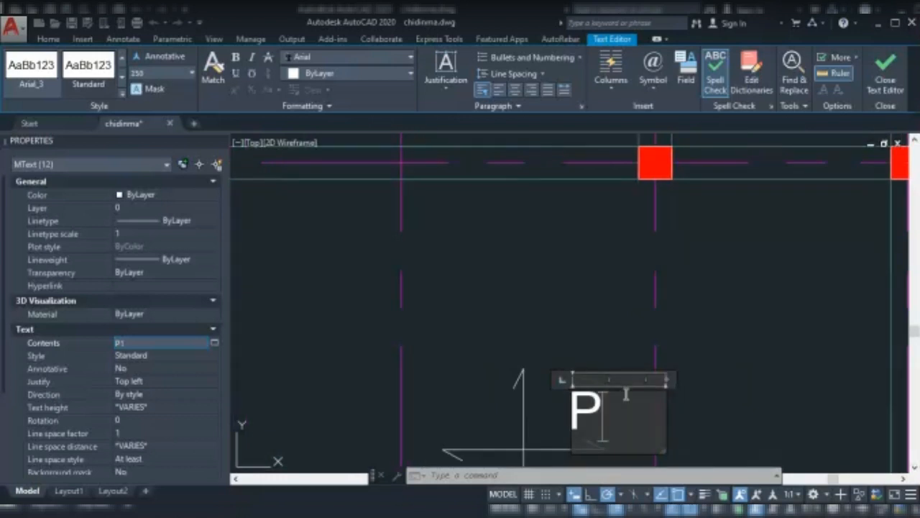
{"action": "left_click", "coordinate": [541, 323]}
Relabel the large bay beside the staircase as P10 and the bottom-right bay as P12, and clear the selection.
{"action": "left_click", "coordinate": [575, 325]}
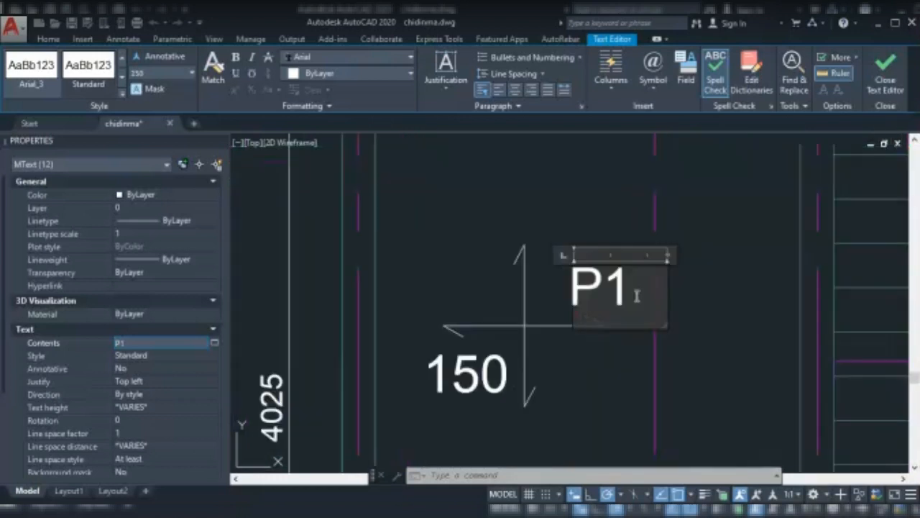
{"action": "left_click", "coordinate": [638, 295]}
{"action": "type", "text": "0"}
{"action": "left_click", "coordinate": [595, 362]}
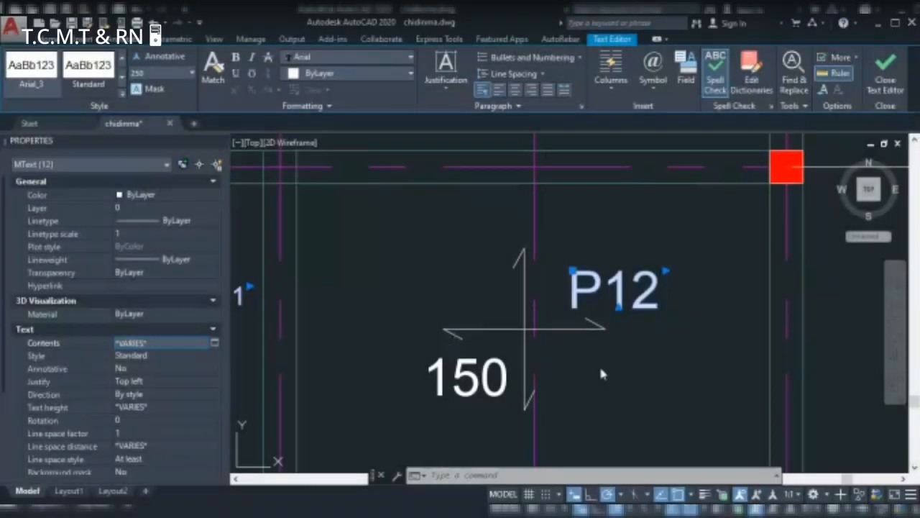
{"action": "left_click", "coordinate": [606, 326]}
{"action": "scroll", "coordinate": [606, 325], "scroll_direction": "down", "scroll_amount": 4}
{"action": "scroll", "coordinate": [607, 332], "scroll_direction": "down", "scroll_amount": 4}
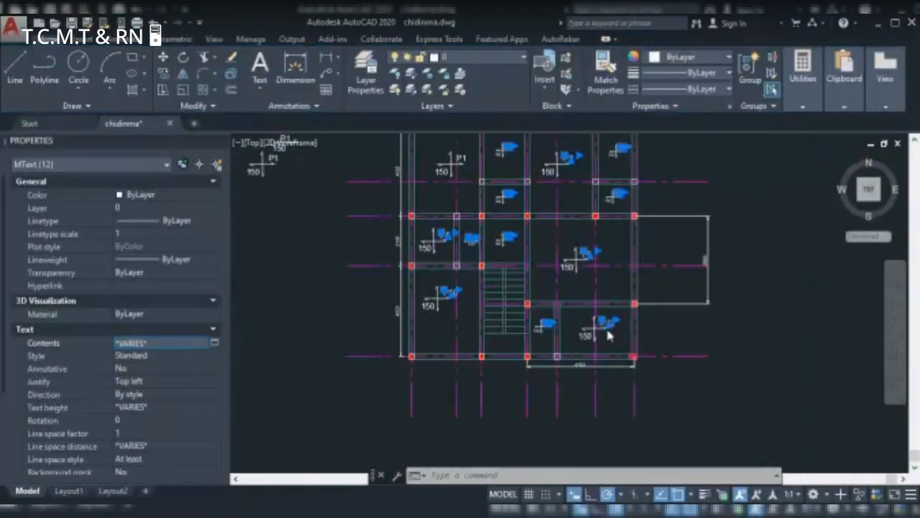
{"action": "scroll", "coordinate": [607, 335], "scroll_direction": "down", "scroll_amount": 3}
{"action": "scroll", "coordinate": [648, 303], "scroll_direction": "up", "scroll_amount": 3}
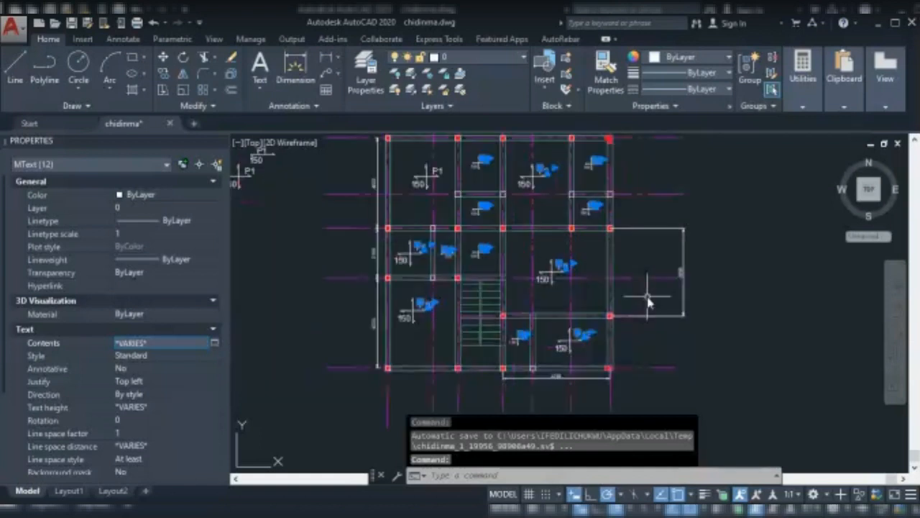
{"action": "key", "text": "Escape"}
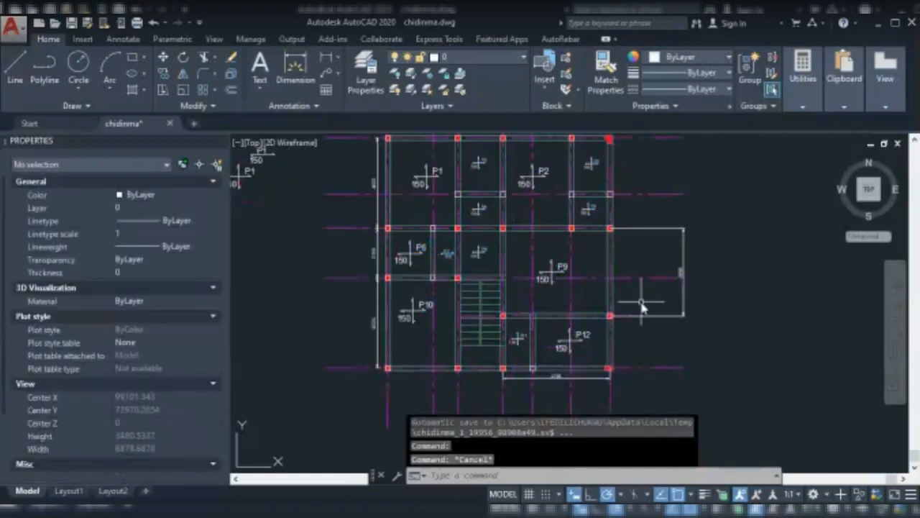
Look over the relabelled bays and switch from the beam.jpg photo back to the AutoCAD floor plan.
{"action": "scroll", "coordinate": [486, 176], "scroll_direction": "up", "scroll_amount": 4}
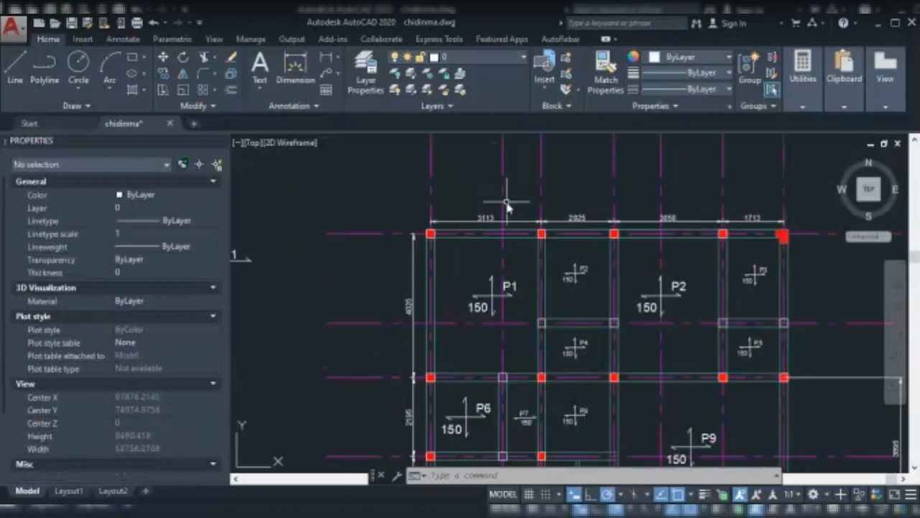
{"action": "scroll", "coordinate": [507, 207], "scroll_direction": "down", "scroll_amount": 2}
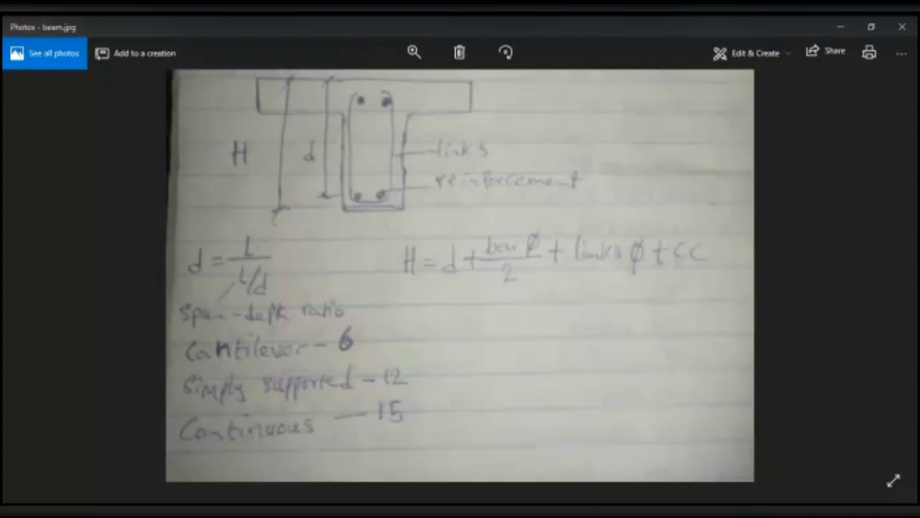
{"action": "key", "text": "alt+Tab"}
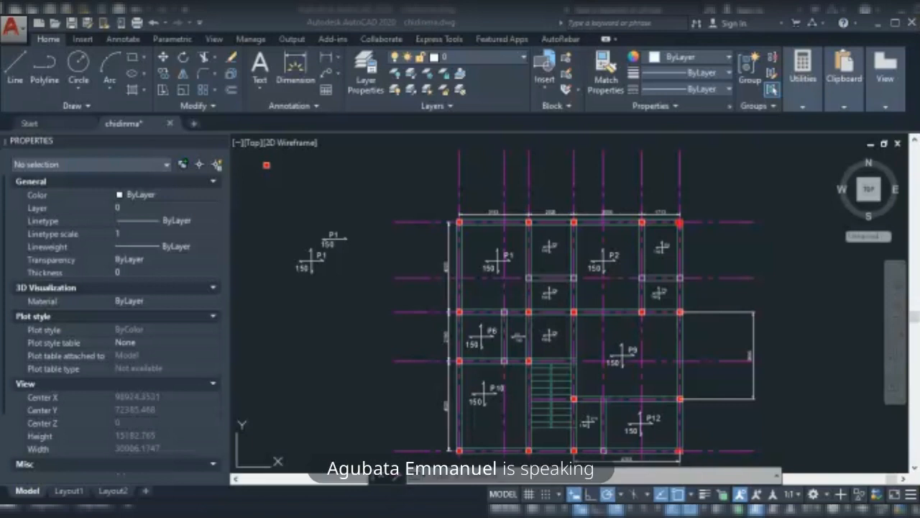
{"action": "left_click", "coordinate": [545, 353]}
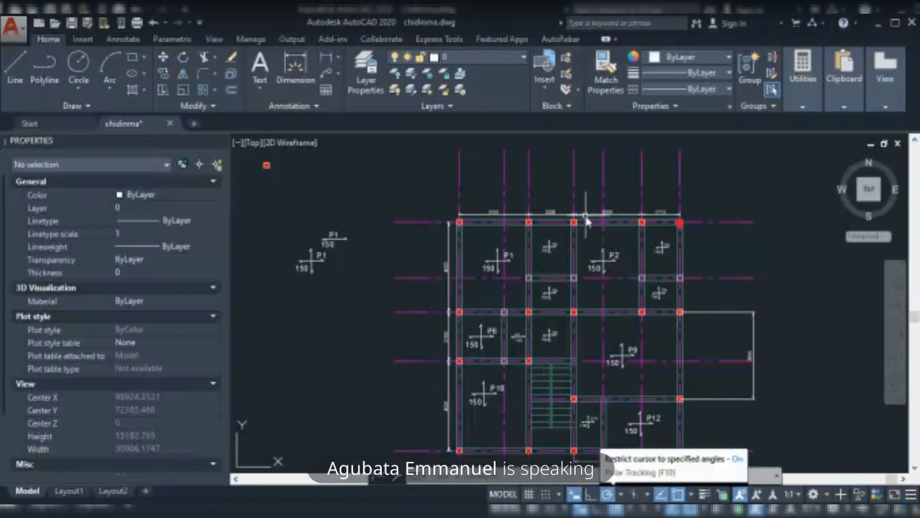
Look over the whole floor plan, checking the numbered slab panels and the beam lines around them.
{"action": "scroll", "coordinate": [588, 216], "scroll_direction": "up", "scroll_amount": 1}
{"action": "scroll", "coordinate": [540, 240], "scroll_direction": "down", "scroll_amount": 1}
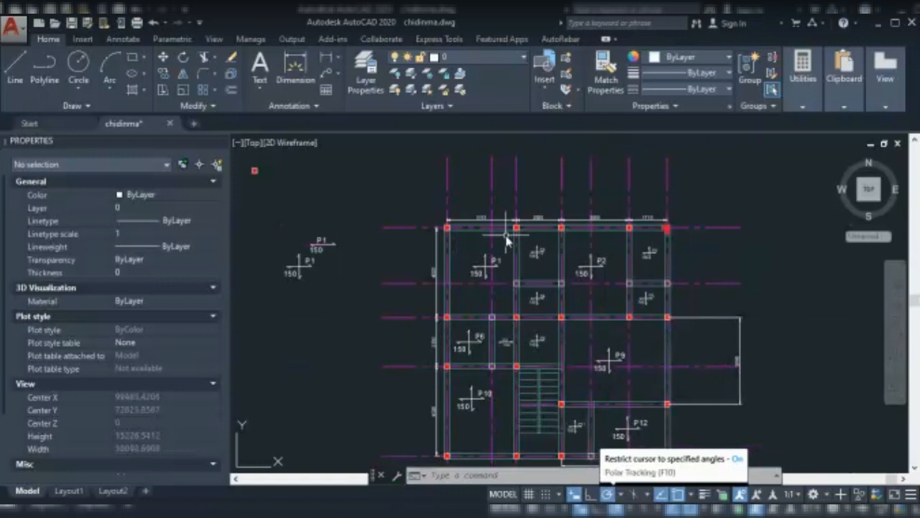
{"action": "scroll", "coordinate": [516, 230], "scroll_direction": "up", "scroll_amount": 1}
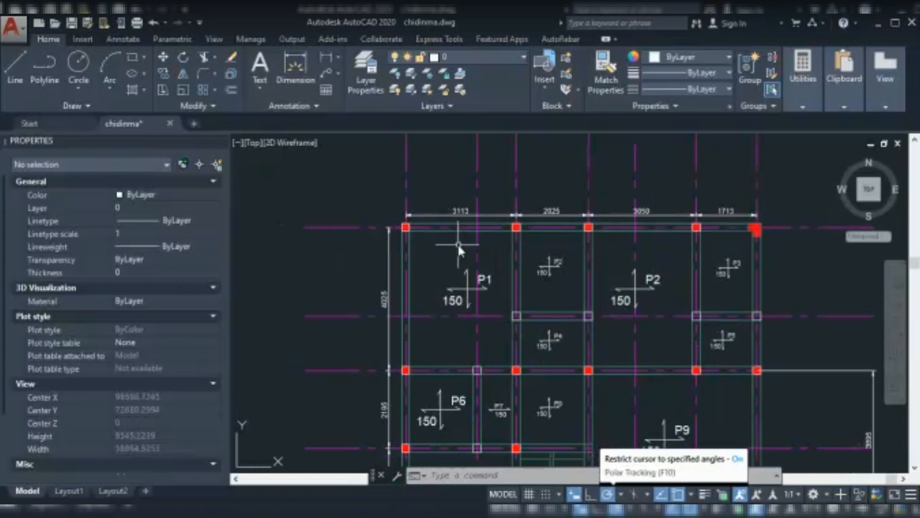
{"action": "scroll", "coordinate": [459, 245], "scroll_direction": "down", "scroll_amount": 1}
{"action": "scroll", "coordinate": [443, 232], "scroll_direction": "up", "scroll_amount": 2}
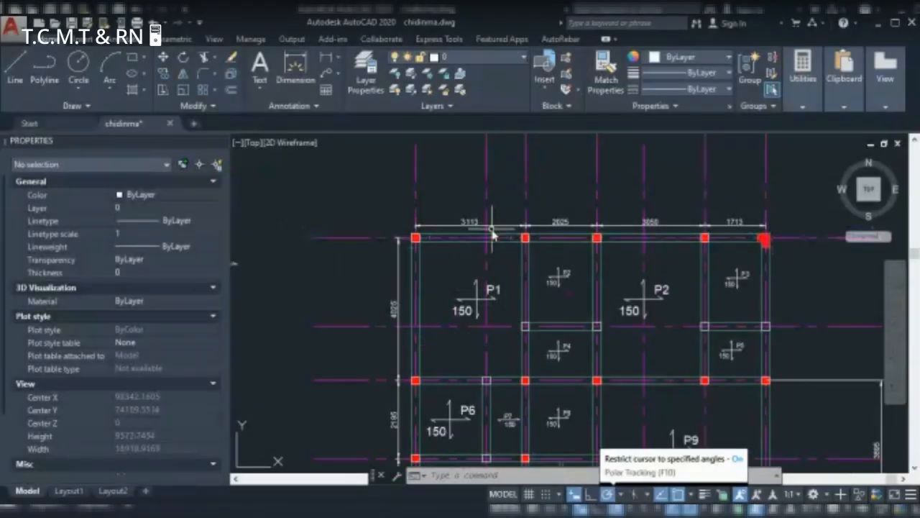
{"action": "scroll", "coordinate": [492, 234], "scroll_direction": "down", "scroll_amount": 2}
{"action": "scroll", "coordinate": [474, 230], "scroll_direction": "down", "scroll_amount": 4}
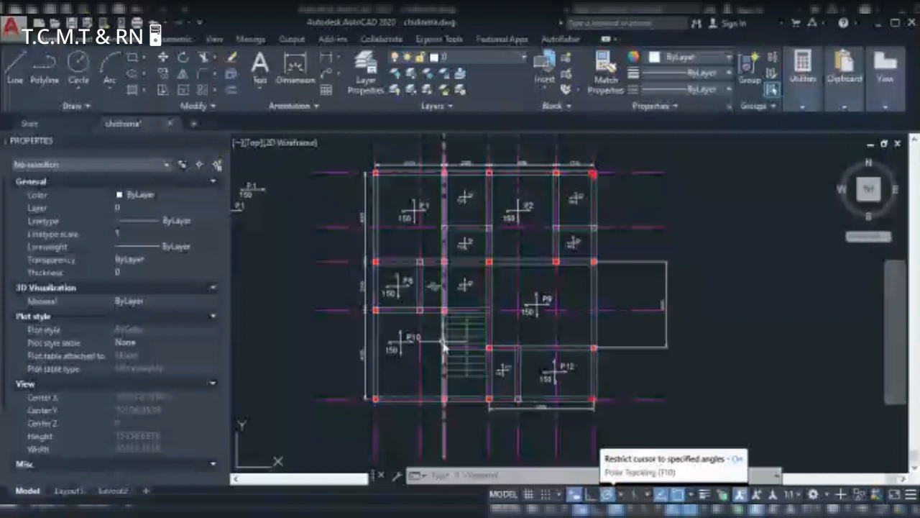
{"action": "scroll", "coordinate": [404, 158], "scroll_direction": "up", "scroll_amount": 2}
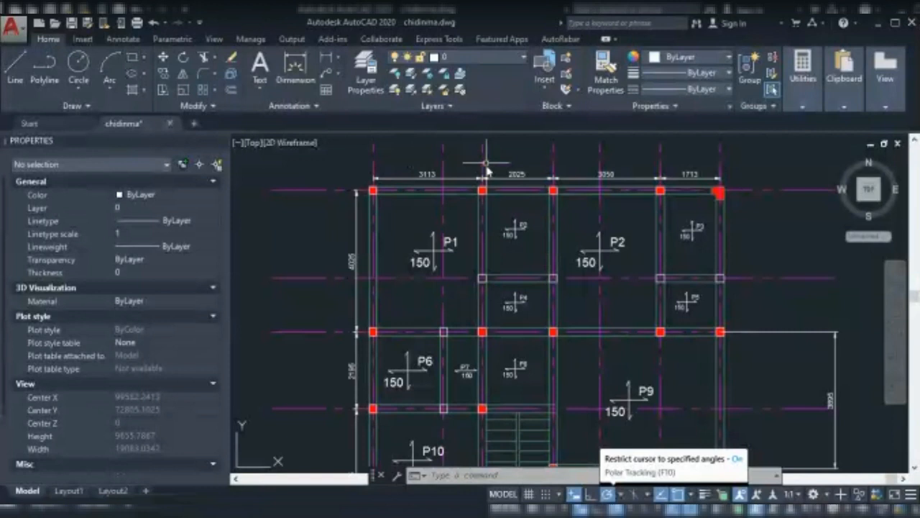
Examine the beam line and span dimensions along the plan's upper edge, from bay P1 across to bay P3.
{"action": "scroll", "coordinate": [483, 158], "scroll_direction": "up", "scroll_amount": 2}
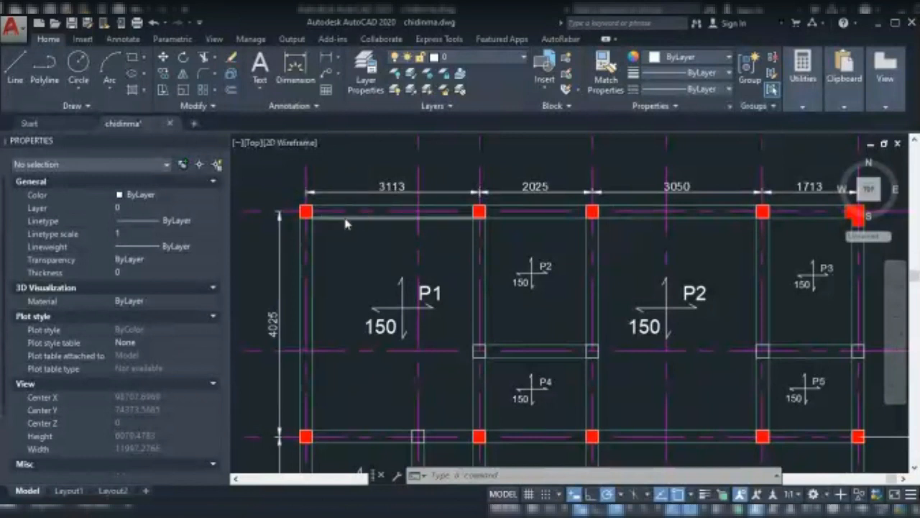
{"action": "scroll", "coordinate": [345, 224], "scroll_direction": "down", "scroll_amount": 2}
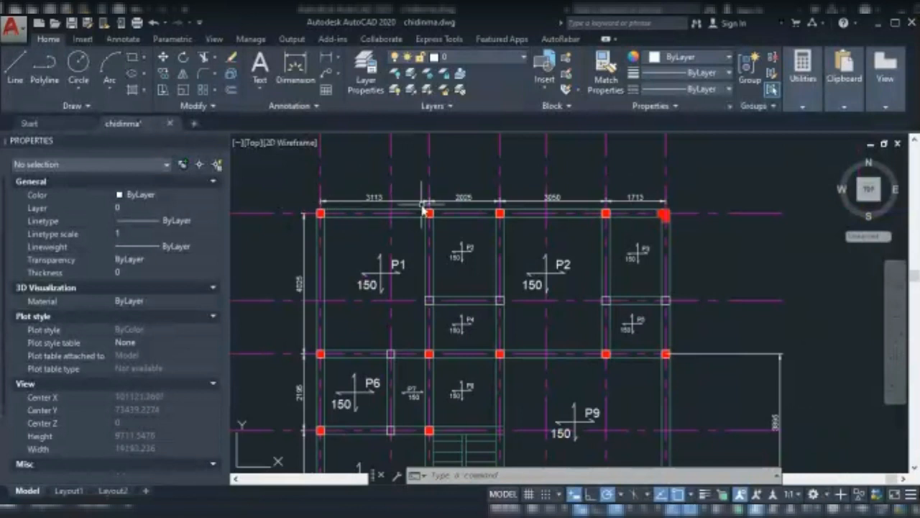
{"action": "scroll", "coordinate": [412, 189], "scroll_direction": "up", "scroll_amount": 2}
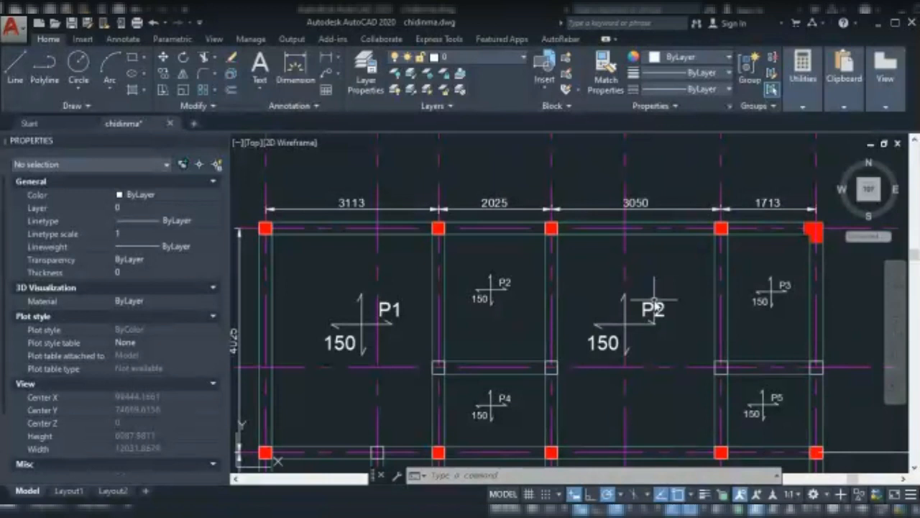
{"action": "scroll", "coordinate": [603, 304], "scroll_direction": "down", "scroll_amount": 2}
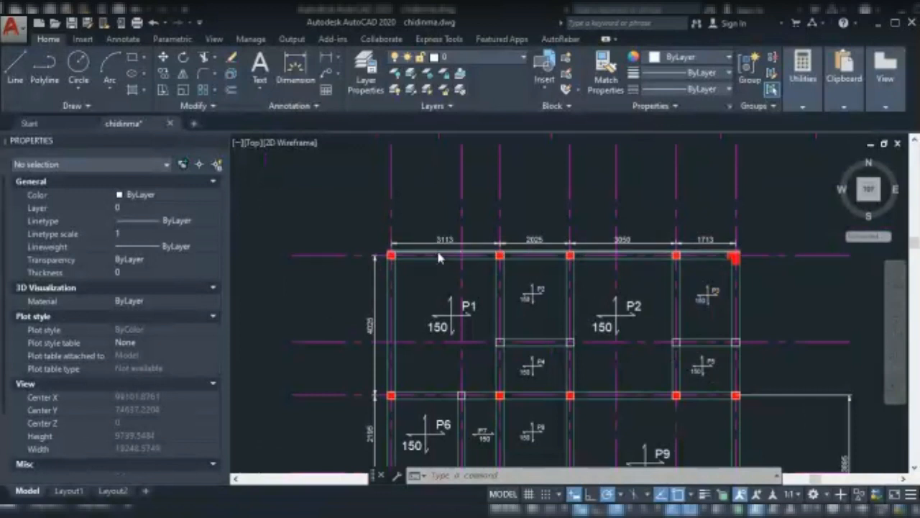
{"action": "scroll", "coordinate": [424, 258], "scroll_direction": "up", "scroll_amount": 4}
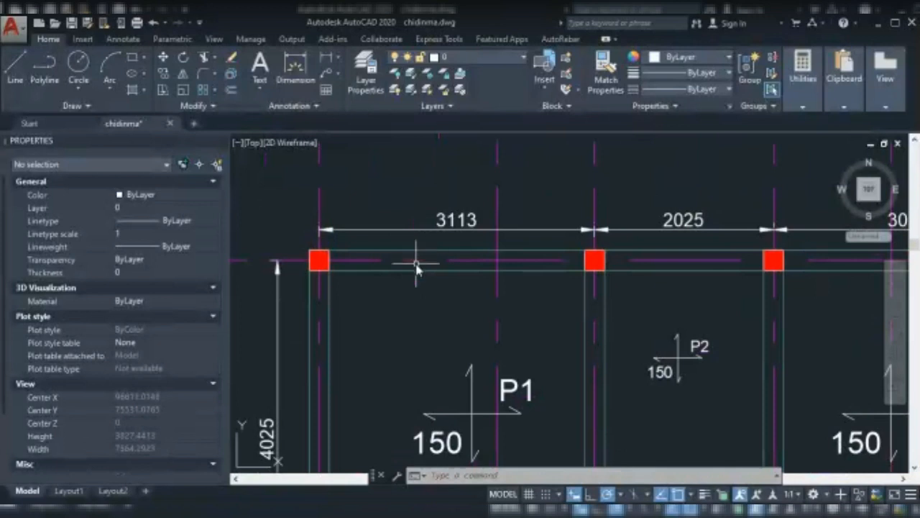
{"action": "scroll", "coordinate": [418, 263], "scroll_direction": "down", "scroll_amount": 1}
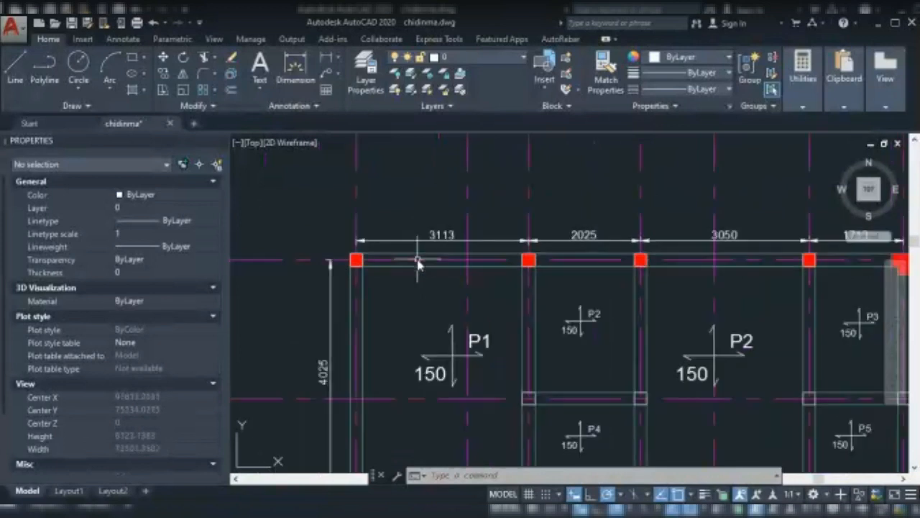
{"action": "scroll", "coordinate": [418, 263], "scroll_direction": "down", "scroll_amount": 1}
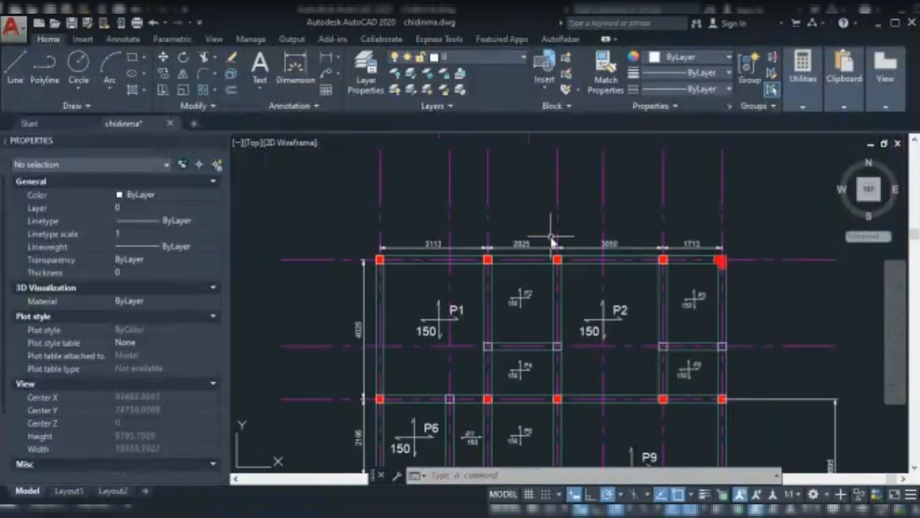
{"action": "scroll", "coordinate": [706, 220], "scroll_direction": "up", "scroll_amount": 2}
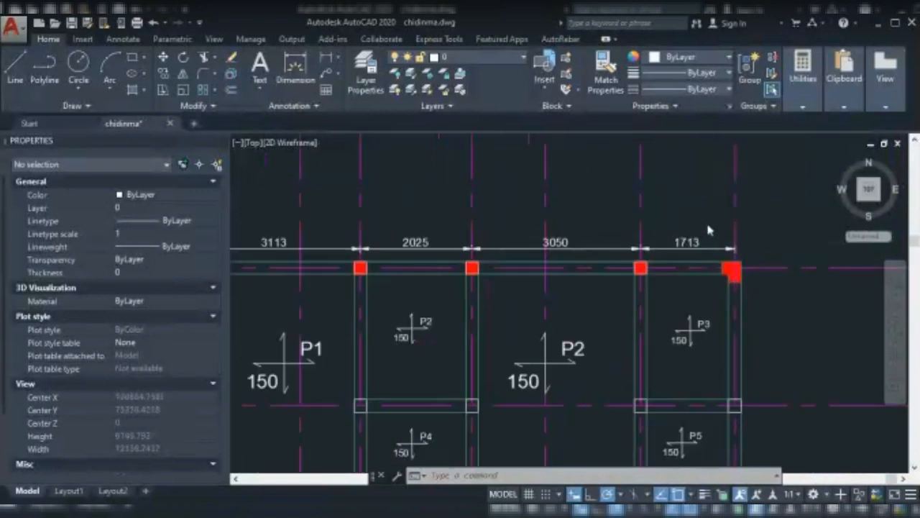
{"action": "scroll", "coordinate": [706, 220], "scroll_direction": "down", "scroll_amount": 4}
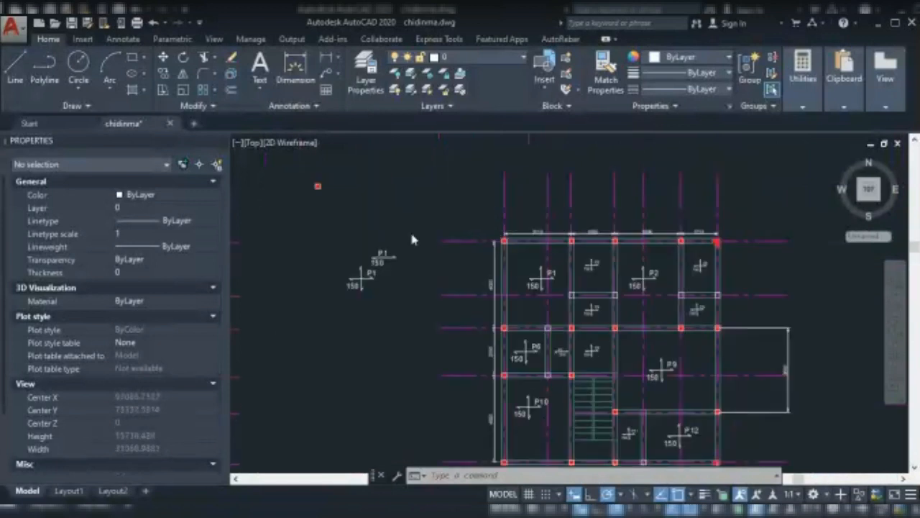
Add the multiline text 450x225Beam01 in the empty area above the two loose P1 slab symbols.
{"action": "scroll", "coordinate": [412, 239], "scroll_direction": "up", "scroll_amount": 2}
{"action": "left_click", "coordinate": [258, 72]}
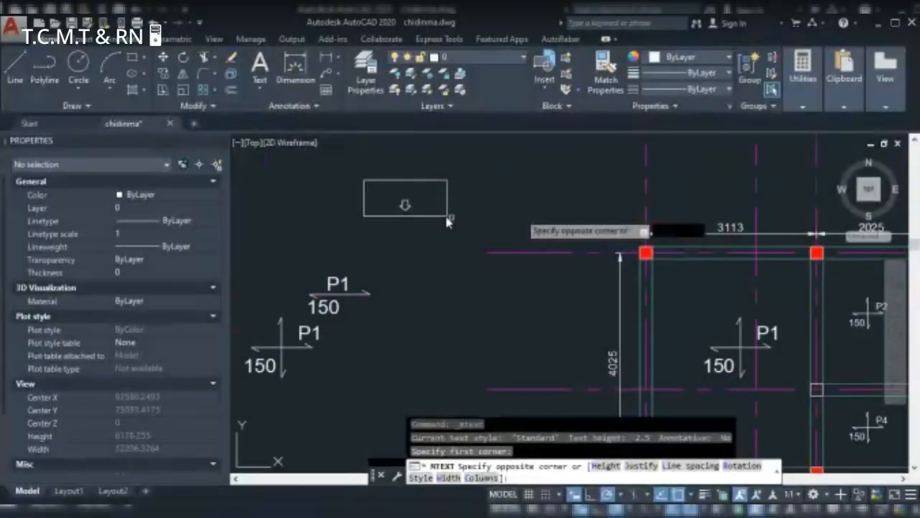
{"action": "left_click", "coordinate": [447, 222]}
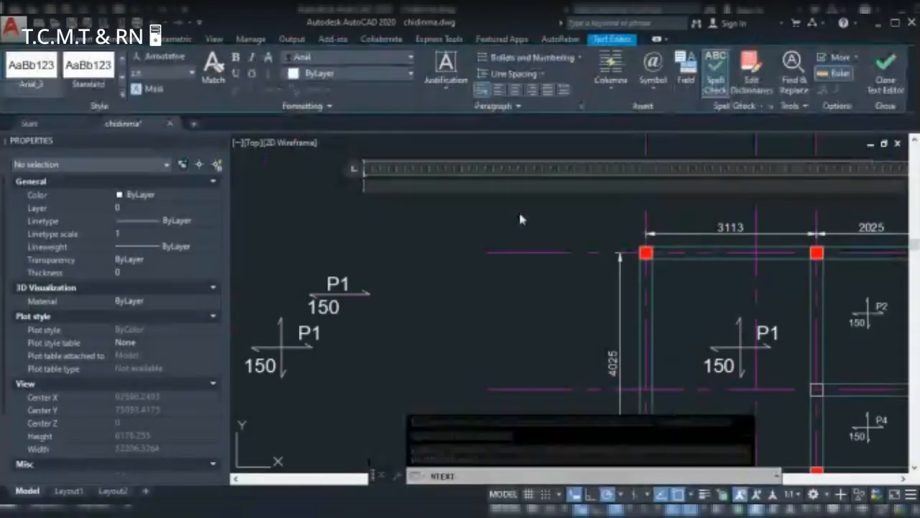
{"action": "type", "text": "45"}
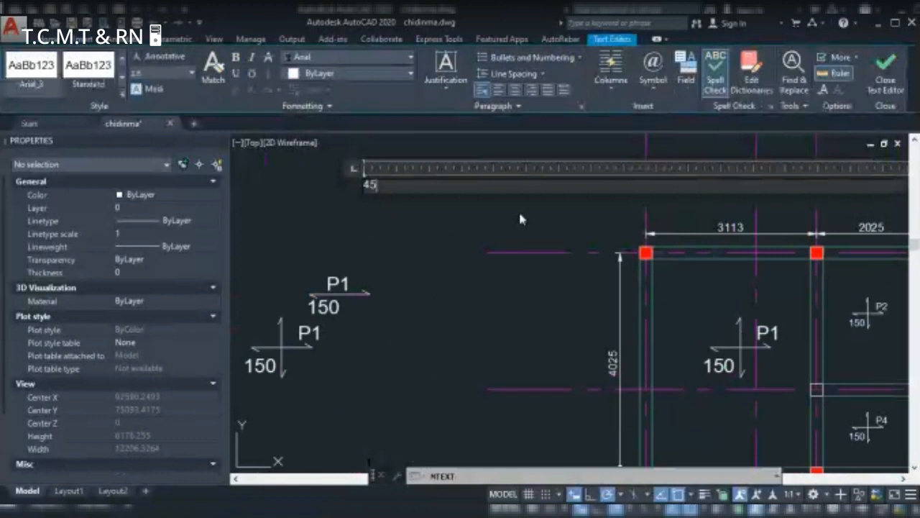
{"action": "type", "text": "0"}
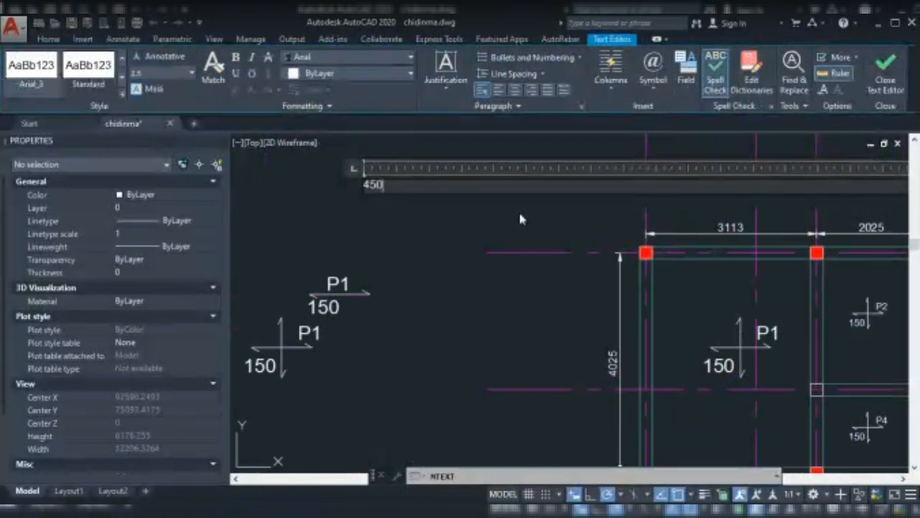
{"action": "type", "text": "x225Beam"}
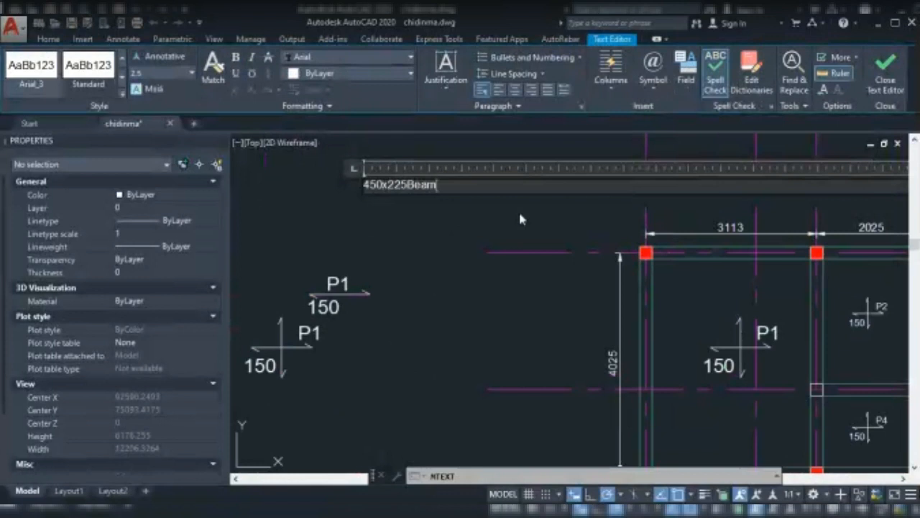
{"action": "type", "text": "o"}
{"action": "key", "text": "BackSpace"}
{"action": "type", "text": "01"}
{"action": "left_click", "coordinate": [348, 162]}
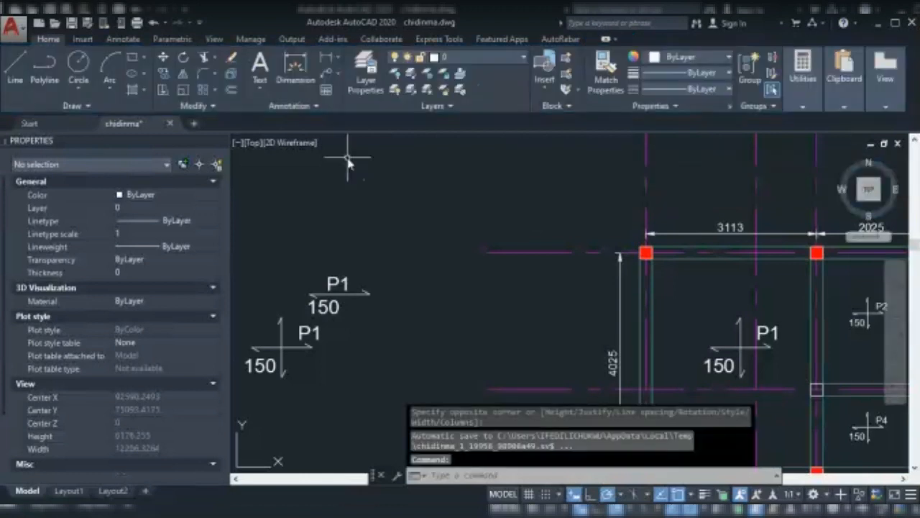
Set the text height of the new beam label to 250 and clear the selection.
{"action": "left_click", "coordinate": [389, 164]}
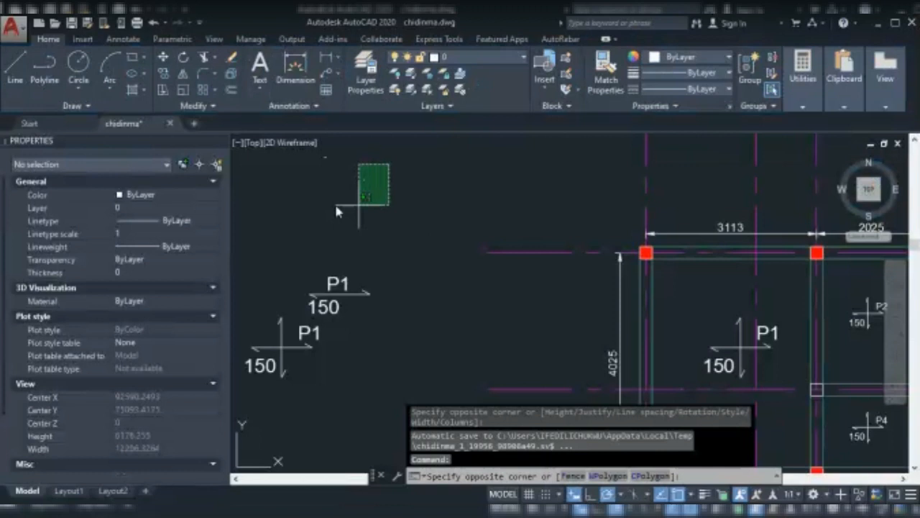
{"action": "left_click", "coordinate": [336, 209]}
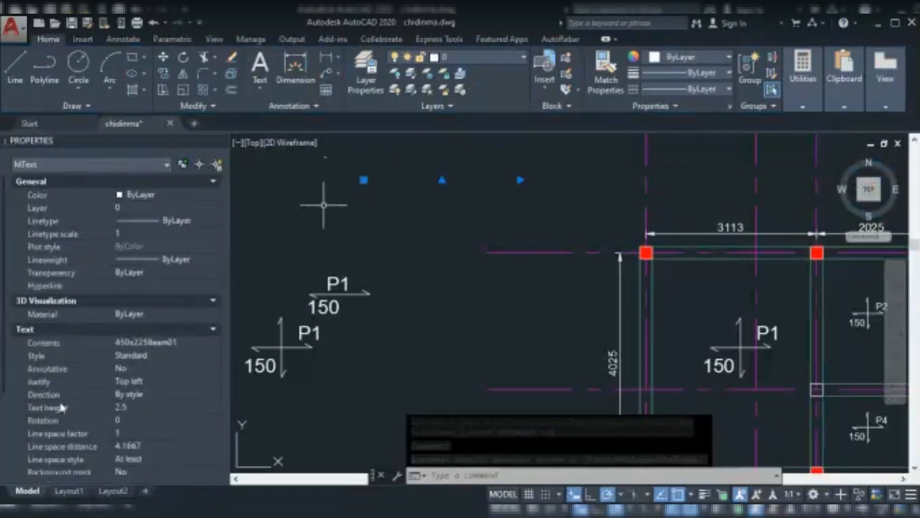
{"action": "left_click", "coordinate": [126, 407]}
{"action": "type", "text": "250"}
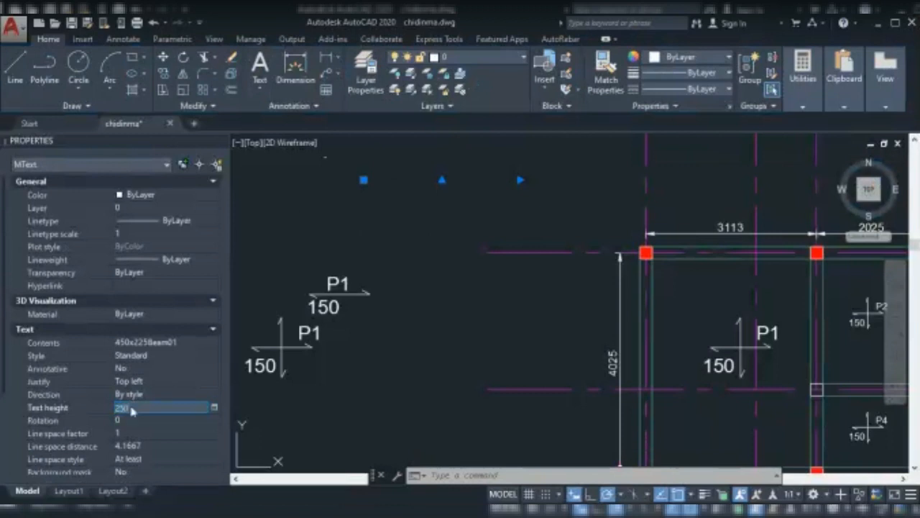
{"action": "key", "text": "Tab"}
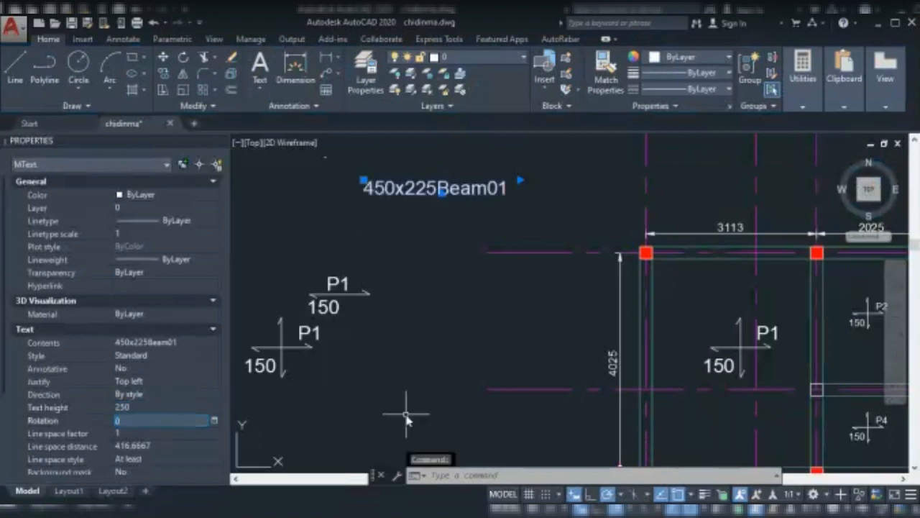
{"action": "key", "text": "Escape"}
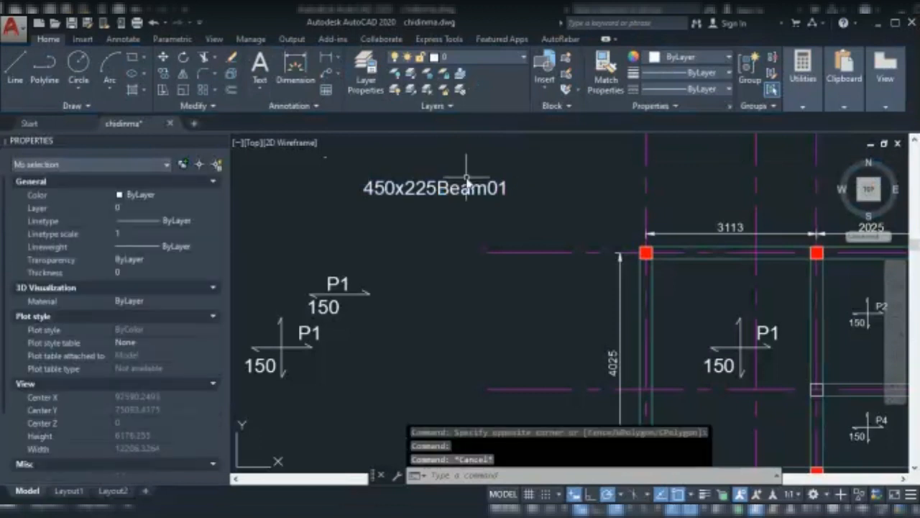
Examine the beam lines around bays P6, P9, P10 and P12 and the staircase for beam label positions.
{"action": "scroll", "coordinate": [441, 201], "scroll_direction": "down", "scroll_amount": 2}
{"action": "scroll", "coordinate": [440, 204], "scroll_direction": "down", "scroll_amount": 2}
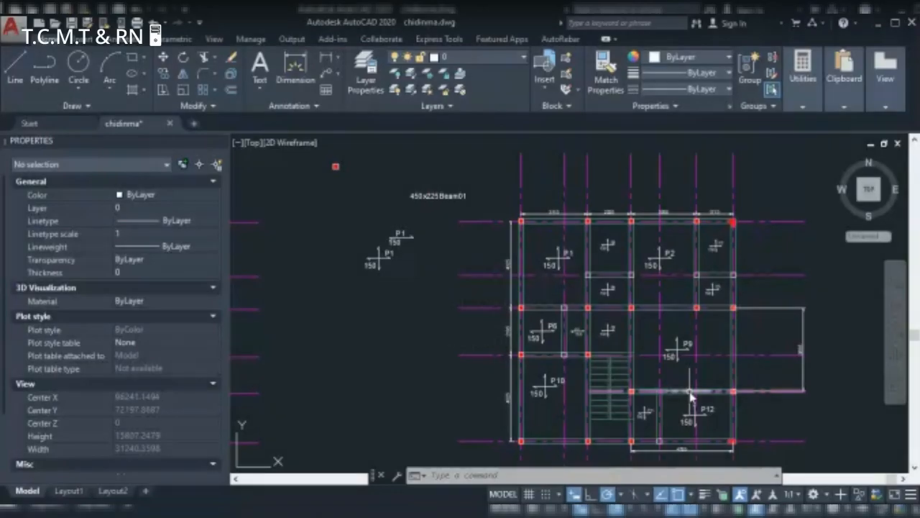
{"action": "scroll", "coordinate": [534, 381], "scroll_direction": "up", "scroll_amount": 4}
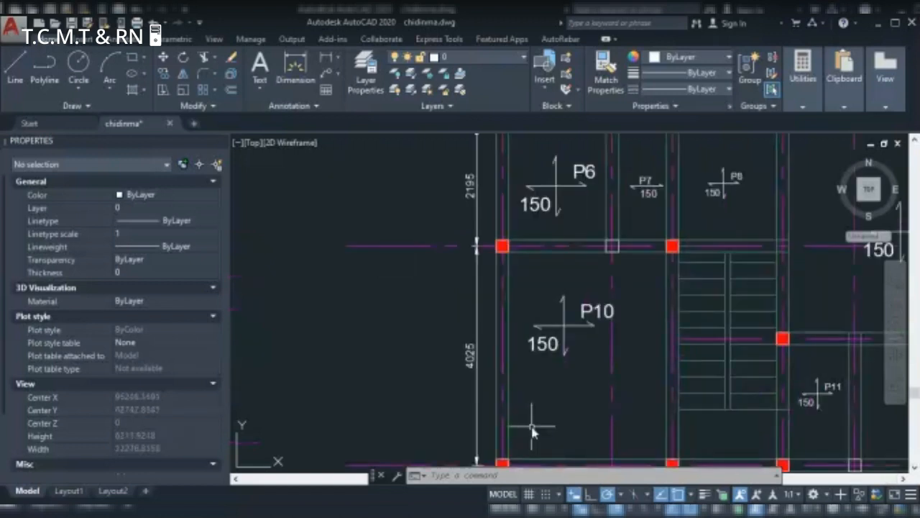
{"action": "scroll", "coordinate": [532, 430], "scroll_direction": "down", "scroll_amount": 2}
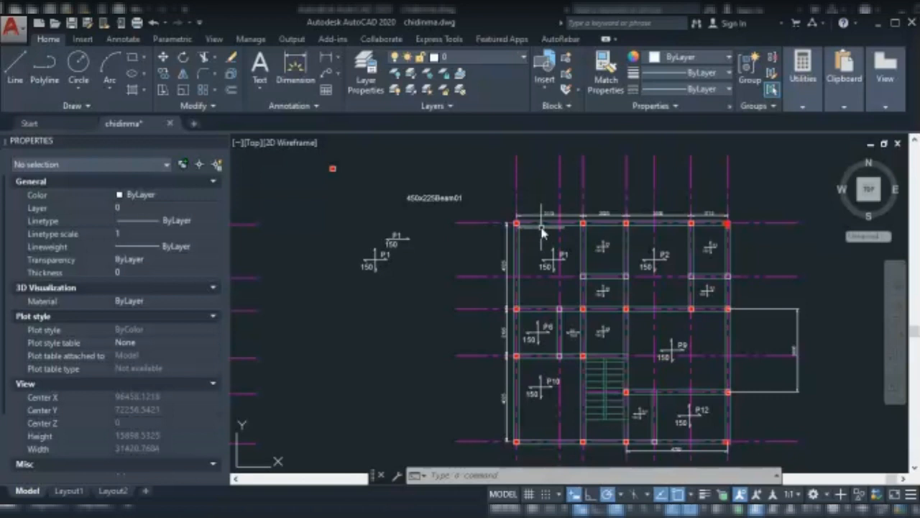
{"action": "scroll", "coordinate": [722, 369], "scroll_direction": "up", "scroll_amount": 2}
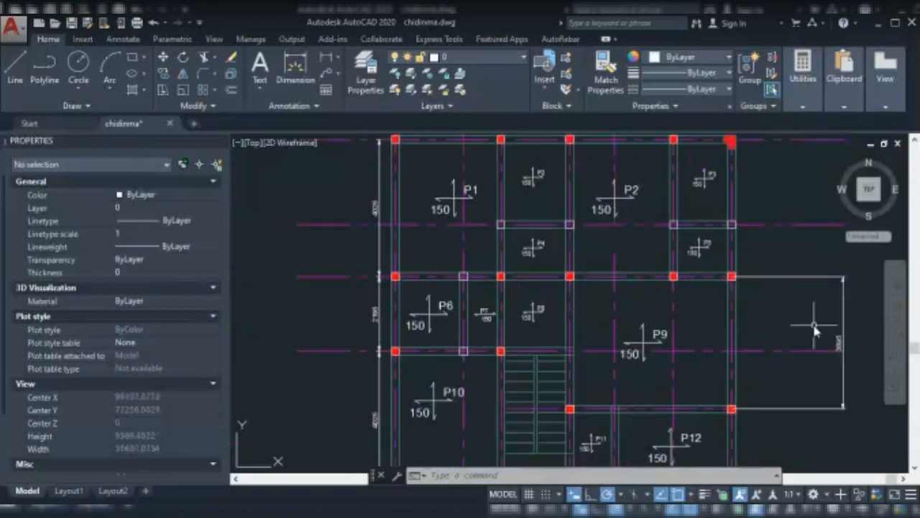
{"action": "scroll", "coordinate": [691, 338], "scroll_direction": "down", "scroll_amount": 4}
{"action": "scroll", "coordinate": [544, 349], "scroll_direction": "up", "scroll_amount": 4}
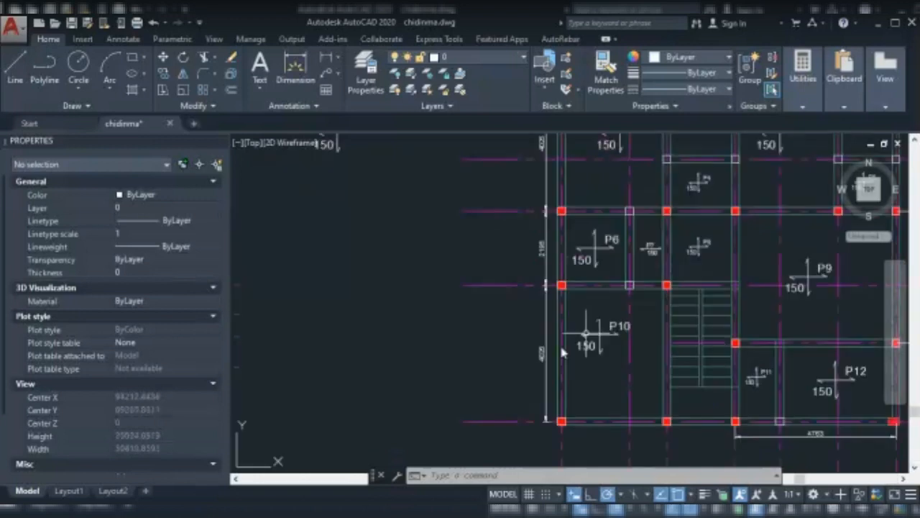
{"action": "scroll", "coordinate": [542, 353], "scroll_direction": "up", "scroll_amount": 1}
{"action": "scroll", "coordinate": [551, 351], "scroll_direction": "down", "scroll_amount": 3}
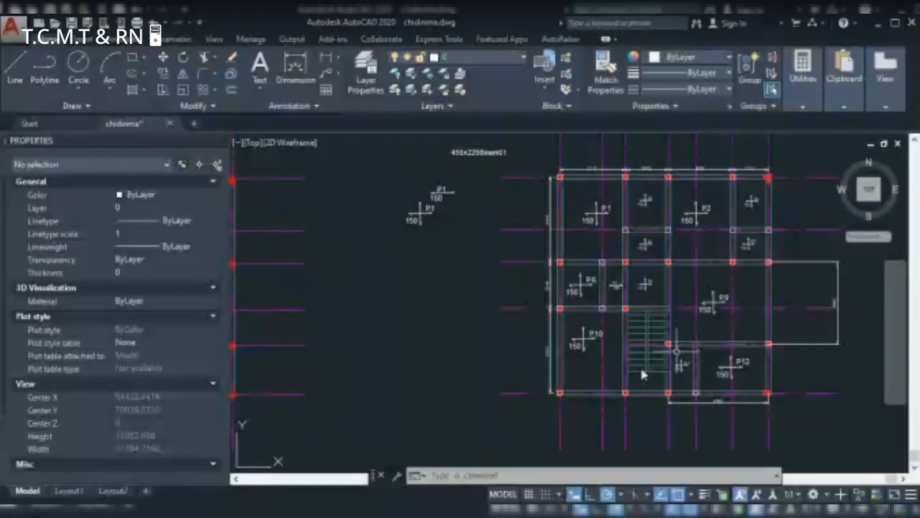
{"action": "scroll", "coordinate": [498, 352], "scroll_direction": "down", "scroll_amount": 4}
Copy the loose 450x225Beam01 label to a spot just below the original.
{"action": "scroll", "coordinate": [466, 273], "scroll_direction": "up", "scroll_amount": 6}
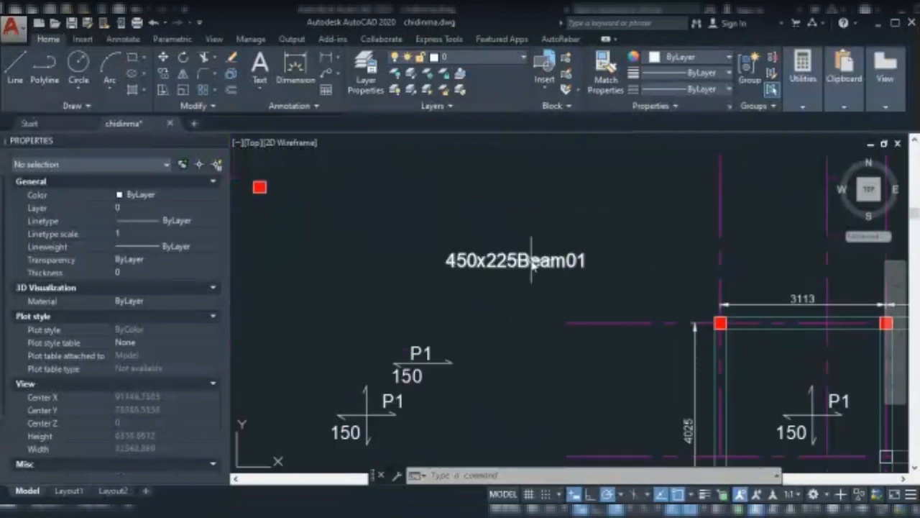
{"action": "left_click", "coordinate": [532, 261]}
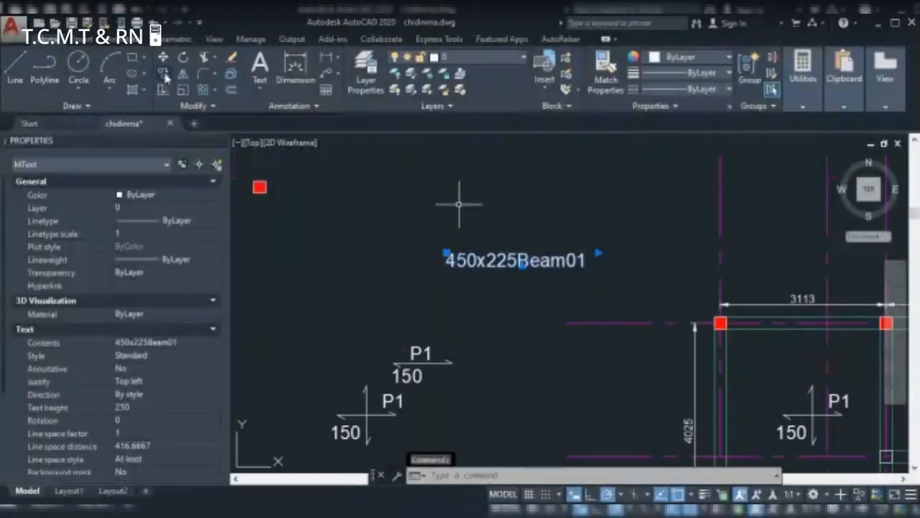
{"action": "type", "text": "co"}
{"action": "key", "text": "Return"}
{"action": "left_click", "coordinate": [514, 307]}
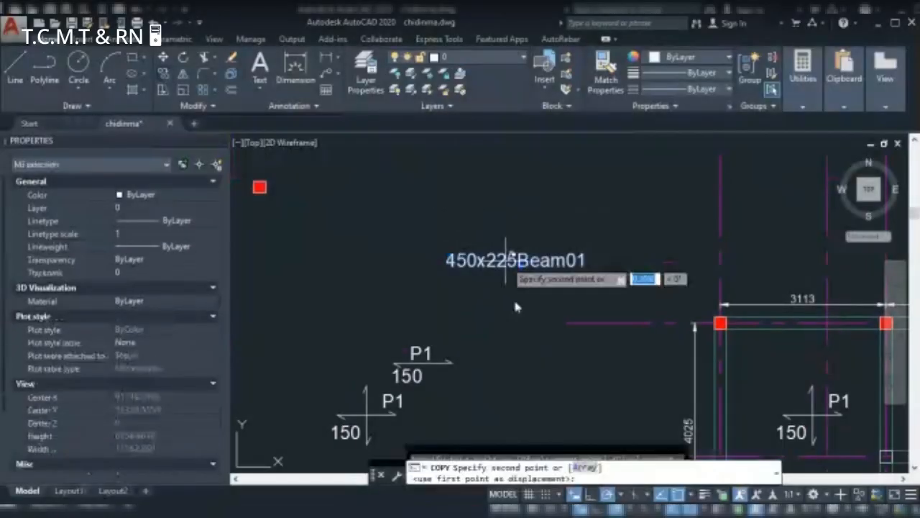
{"action": "left_click", "coordinate": [490, 303]}
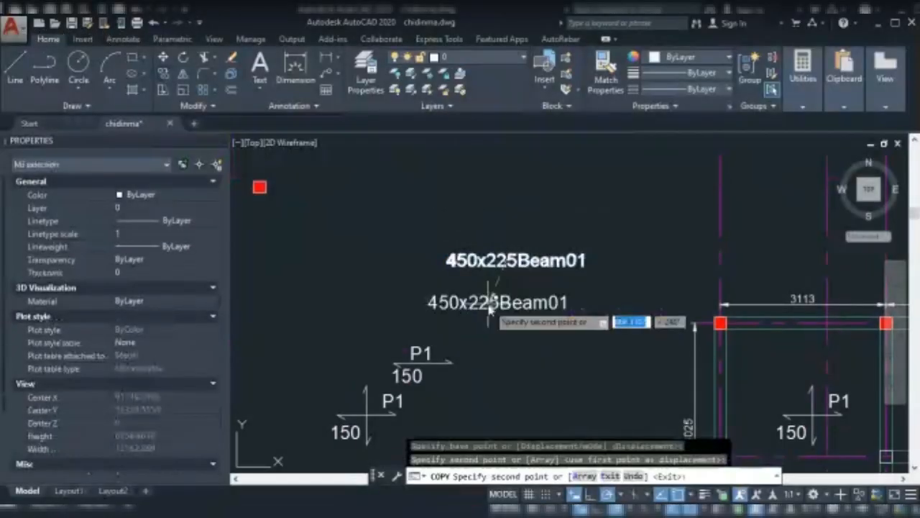
{"action": "key", "text": "Escape"}
Rotate the original 450x225Beam01 label to vertical so that it reads downward.
{"action": "left_click", "coordinate": [526, 247]}
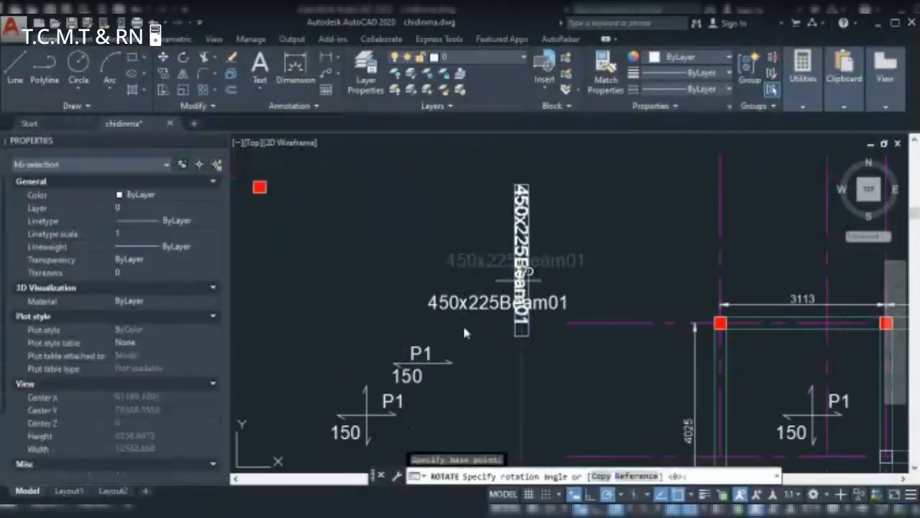
{"action": "left_click", "coordinate": [527, 355]}
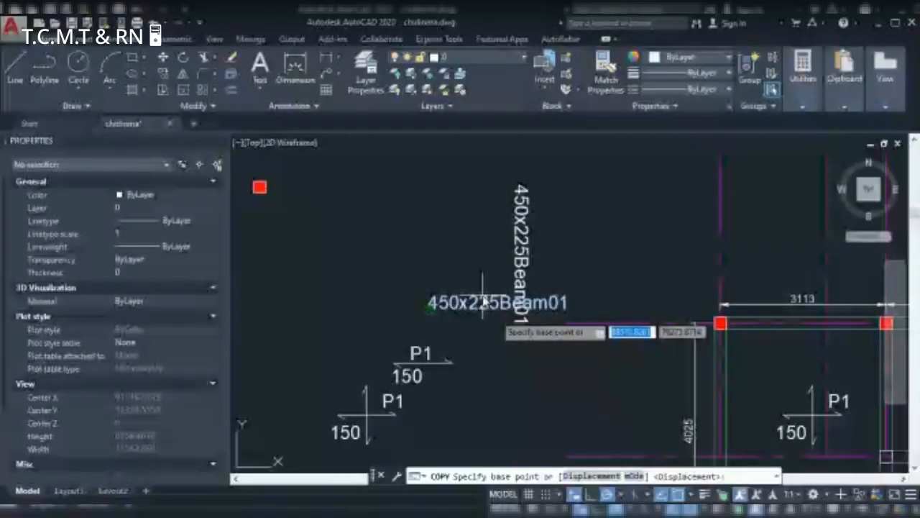
Delete the dimensions around the ground floor plan.
{"action": "left_click", "coordinate": [482, 302]}
{"action": "scroll", "coordinate": [450, 315], "scroll_direction": "down", "scroll_amount": 5}
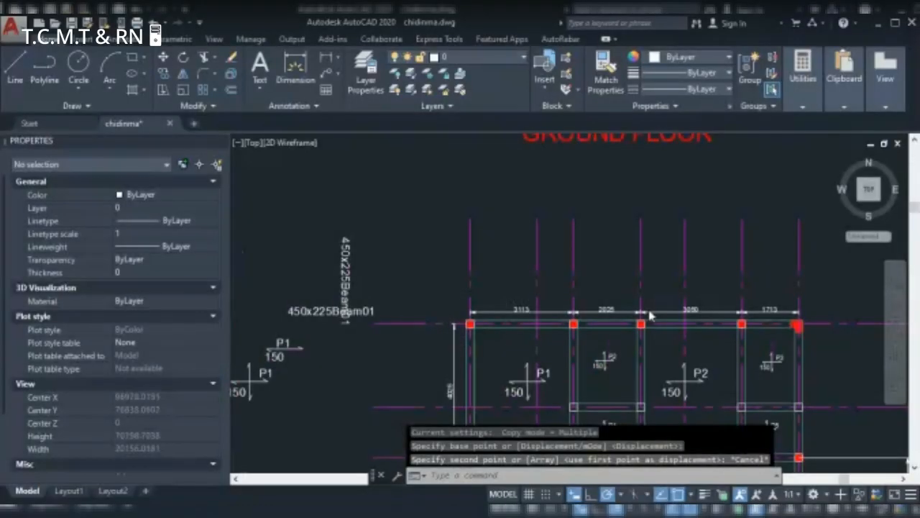
{"action": "scroll", "coordinate": [630, 320], "scroll_direction": "up", "scroll_amount": 2}
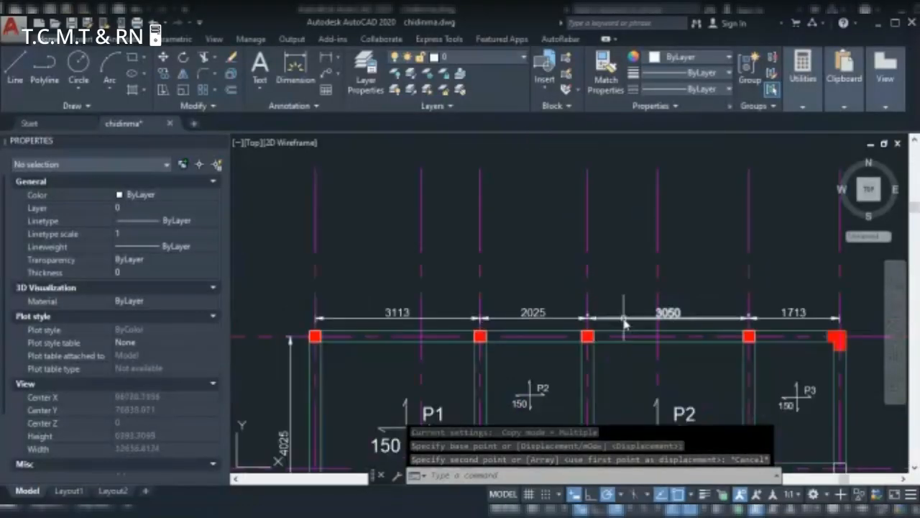
{"action": "left_click", "coordinate": [625, 324]}
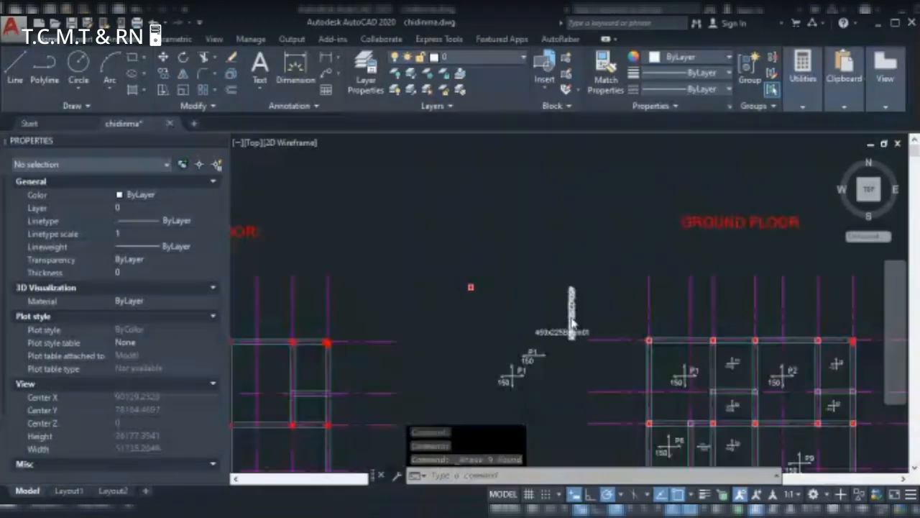
Copy the horizontal 450x225Beam01 label to just above the ground floor plan's upper edge beam, near its middle.
{"action": "scroll", "coordinate": [561, 334], "scroll_direction": "up", "scroll_amount": 5}
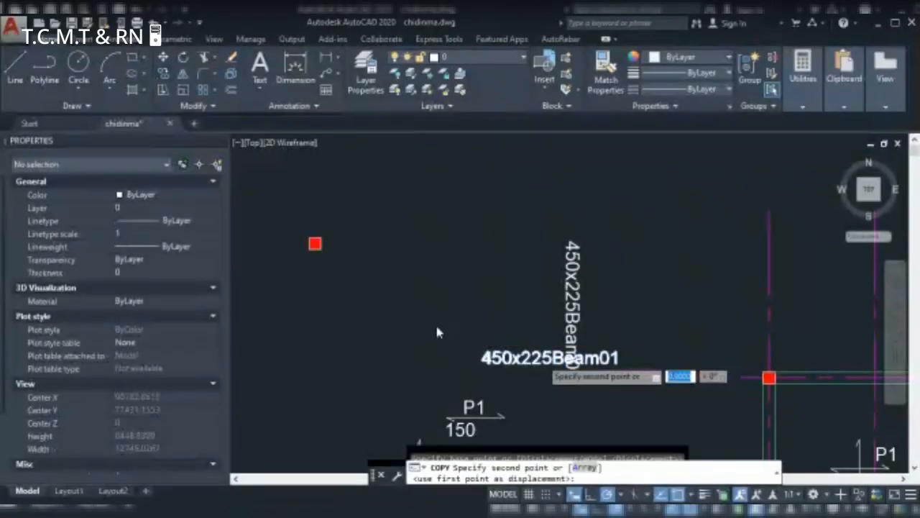
{"action": "scroll", "coordinate": [435, 325], "scroll_direction": "down", "scroll_amount": 5}
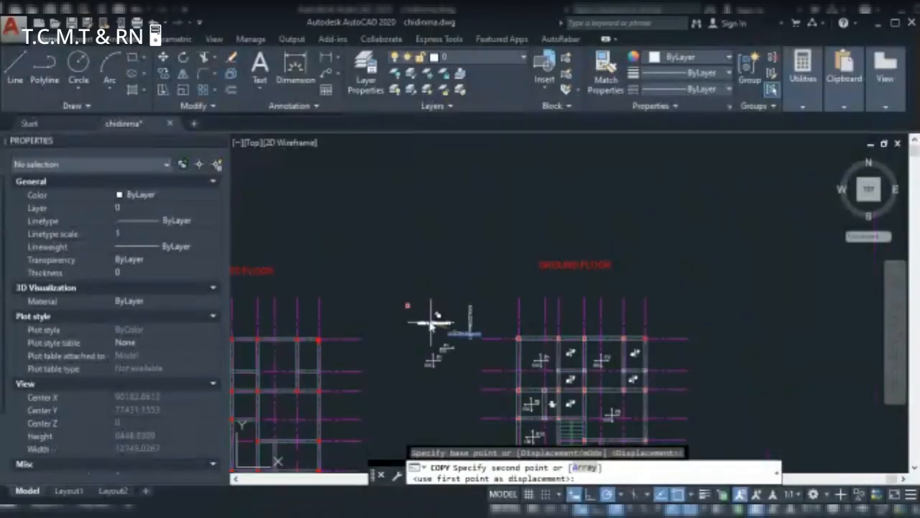
{"action": "scroll", "coordinate": [586, 336], "scroll_direction": "up", "scroll_amount": 5}
{"action": "scroll", "coordinate": [587, 333], "scroll_direction": "up", "scroll_amount": 2}
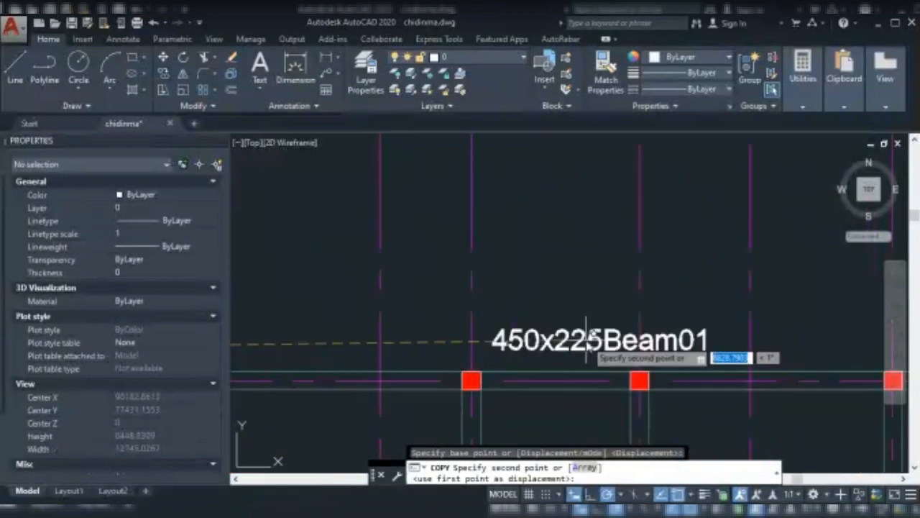
{"action": "left_click", "coordinate": [600, 343]}
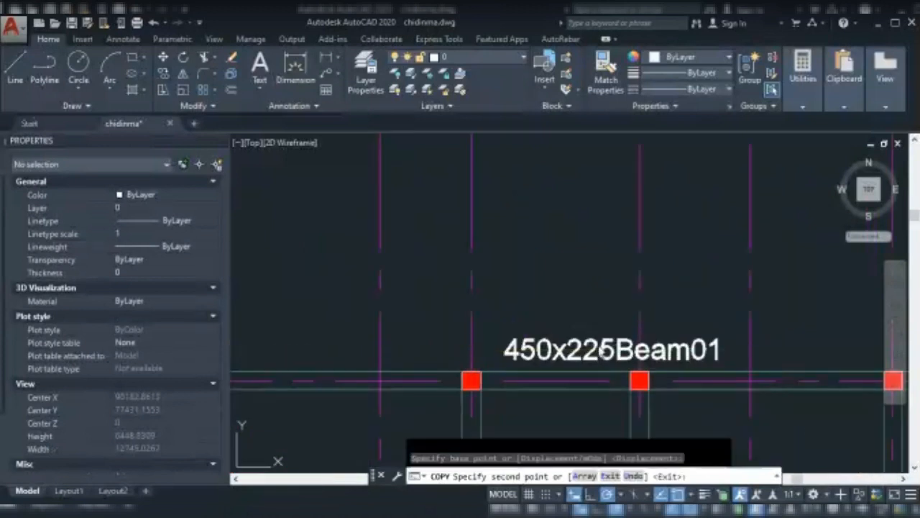
{"action": "scroll", "coordinate": [611, 344], "scroll_direction": "down", "scroll_amount": 4}
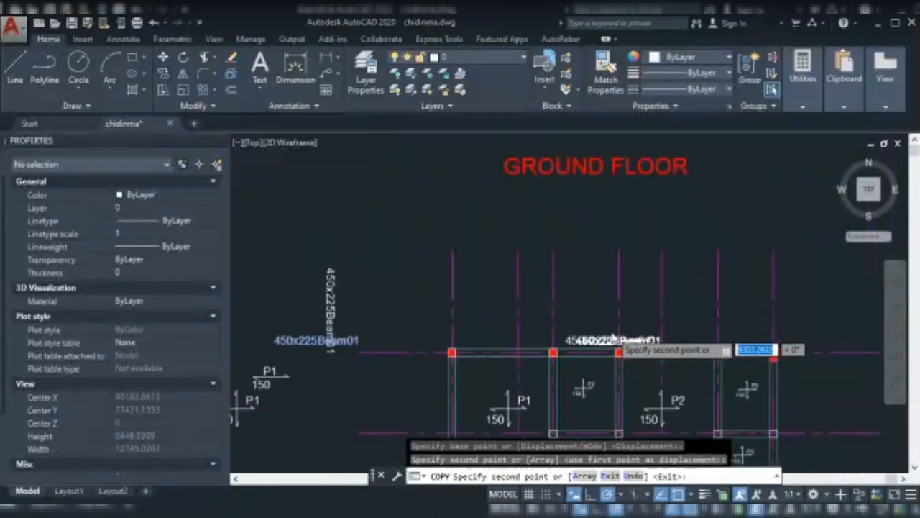
Try placing a copy of the horizontal beam label on the short beam between panels P2 and P4.
{"action": "scroll", "coordinate": [612, 338], "scroll_direction": "down", "scroll_amount": 3}
{"action": "scroll", "coordinate": [597, 359], "scroll_direction": "up", "scroll_amount": 2}
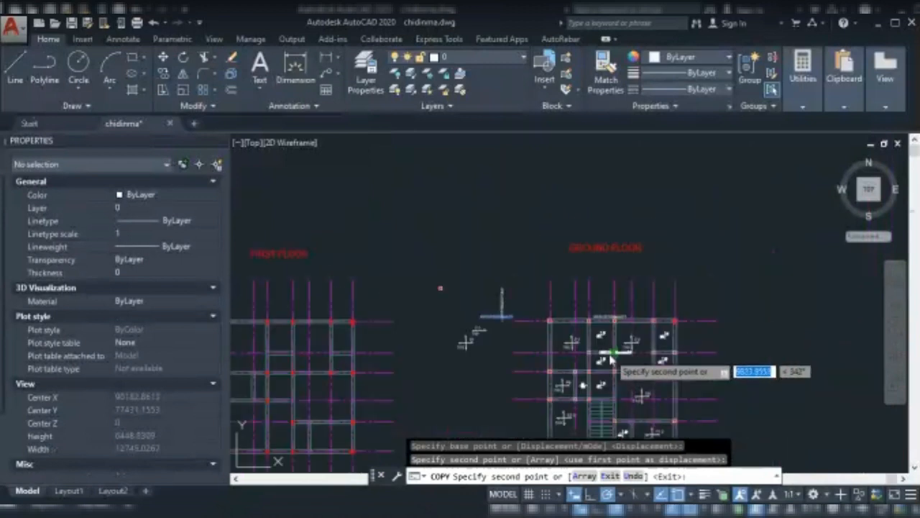
{"action": "scroll", "coordinate": [607, 363], "scroll_direction": "down", "scroll_amount": 1}
{"action": "scroll", "coordinate": [608, 363], "scroll_direction": "up", "scroll_amount": 4}
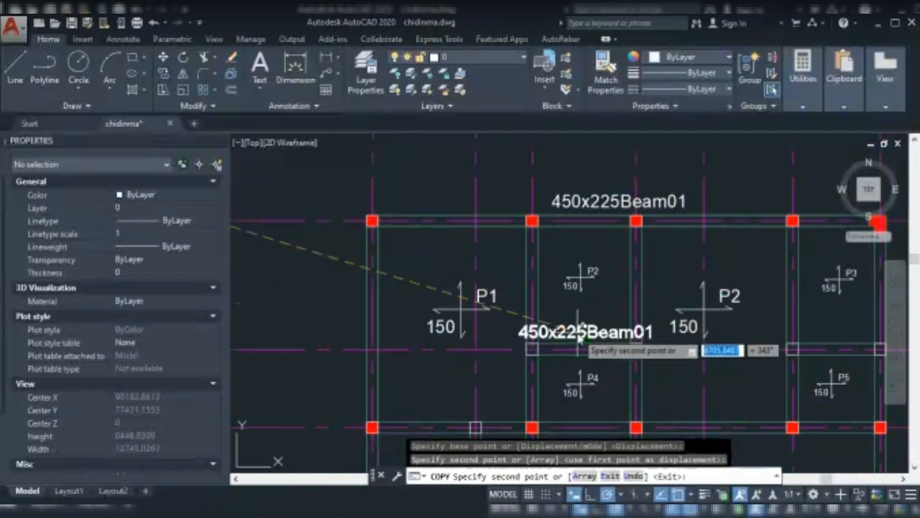
{"action": "left_click", "coordinate": [580, 342]}
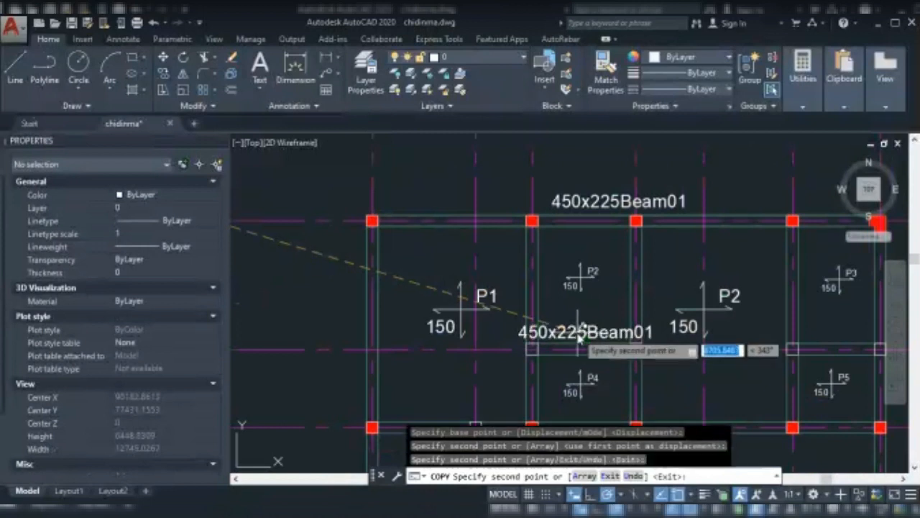
{"action": "scroll", "coordinate": [576, 337], "scroll_direction": "down", "scroll_amount": 1}
{"action": "scroll", "coordinate": [578, 332], "scroll_direction": "down", "scroll_amount": 4}
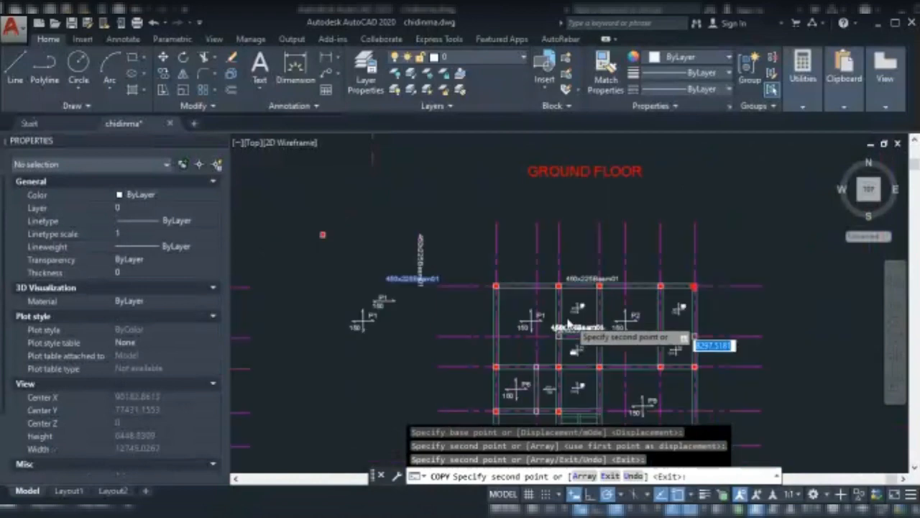
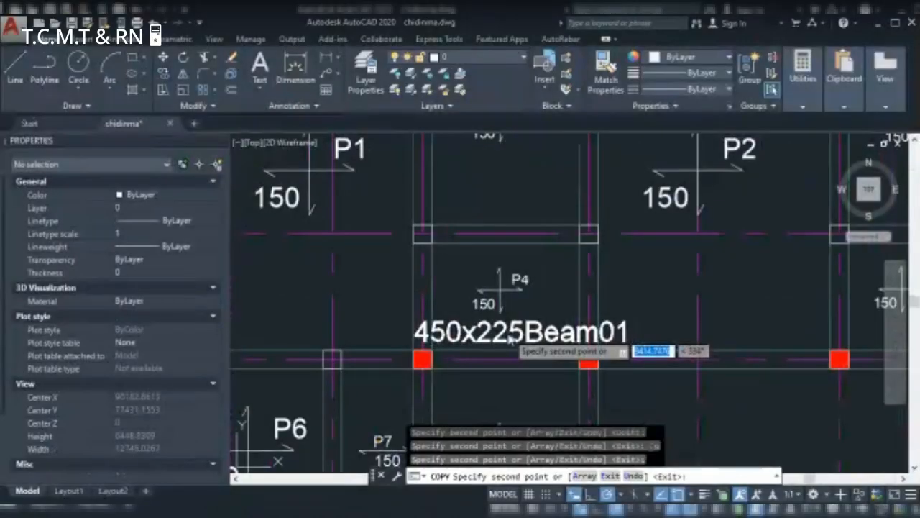
Place copies of the horizontal beam label on the beams below P4, between P6 and P10, and between P9 and P12.
{"action": "scroll", "coordinate": [512, 341], "scroll_direction": "down", "scroll_amount": 5}
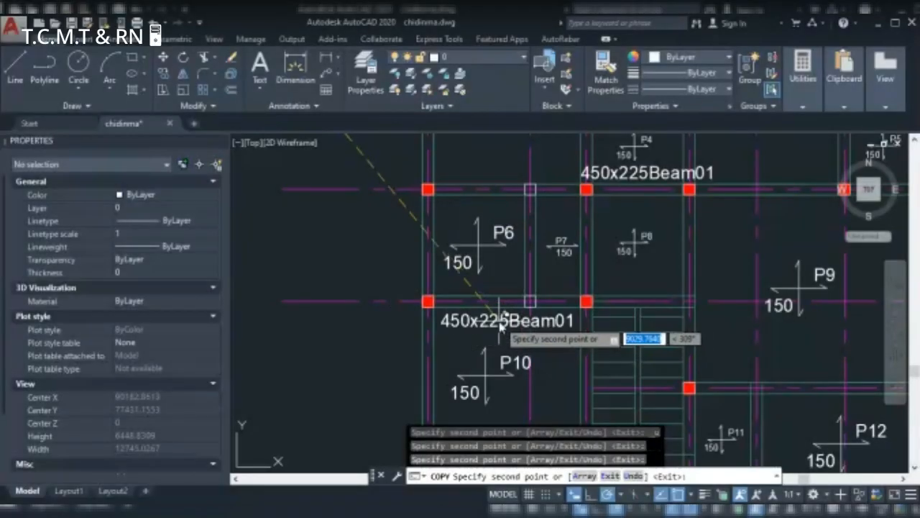
{"action": "scroll", "coordinate": [501, 324], "scroll_direction": "down", "scroll_amount": 5}
{"action": "scroll", "coordinate": [628, 379], "scroll_direction": "up", "scroll_amount": 5}
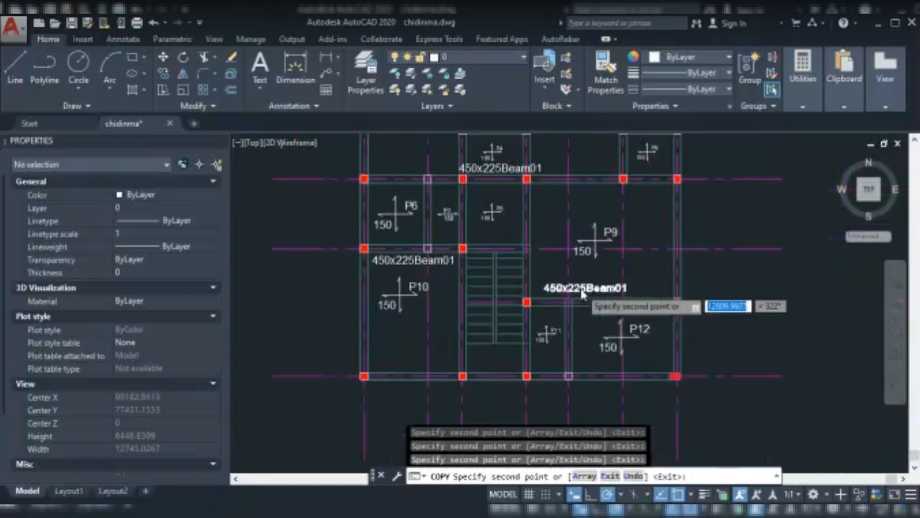
Place a copy of the horizontal beam label below the plan's lower edge beam and end the copying.
{"action": "scroll", "coordinate": [584, 292], "scroll_direction": "down", "scroll_amount": 2}
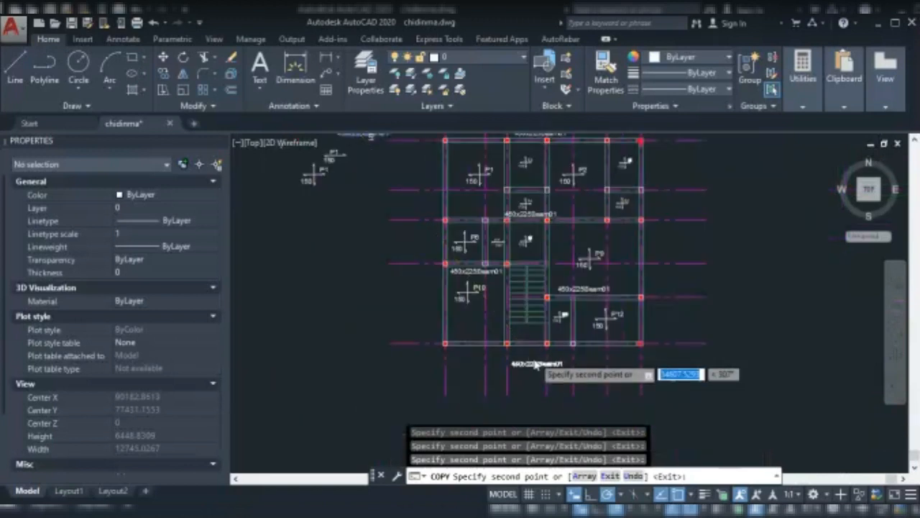
{"action": "scroll", "coordinate": [541, 367], "scroll_direction": "up", "scroll_amount": 5}
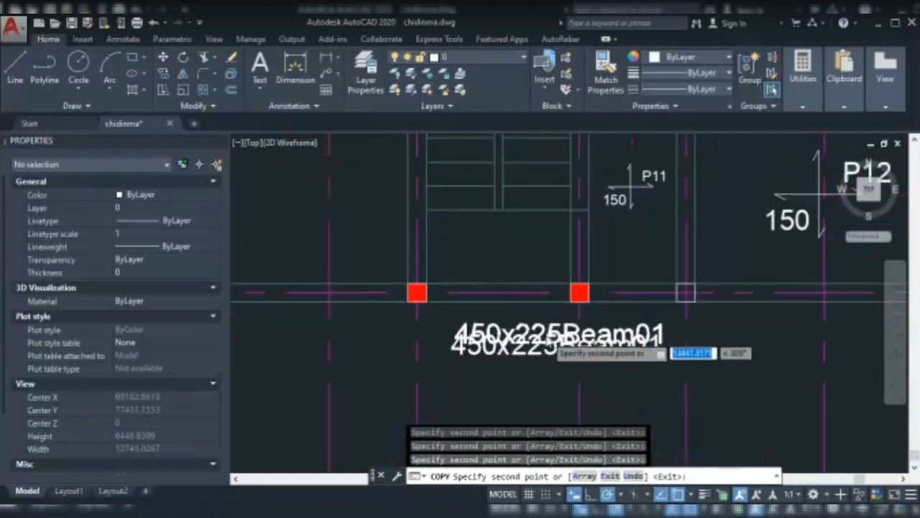
{"action": "scroll", "coordinate": [548, 343], "scroll_direction": "down", "scroll_amount": 4}
{"action": "scroll", "coordinate": [562, 356], "scroll_direction": "down", "scroll_amount": 4}
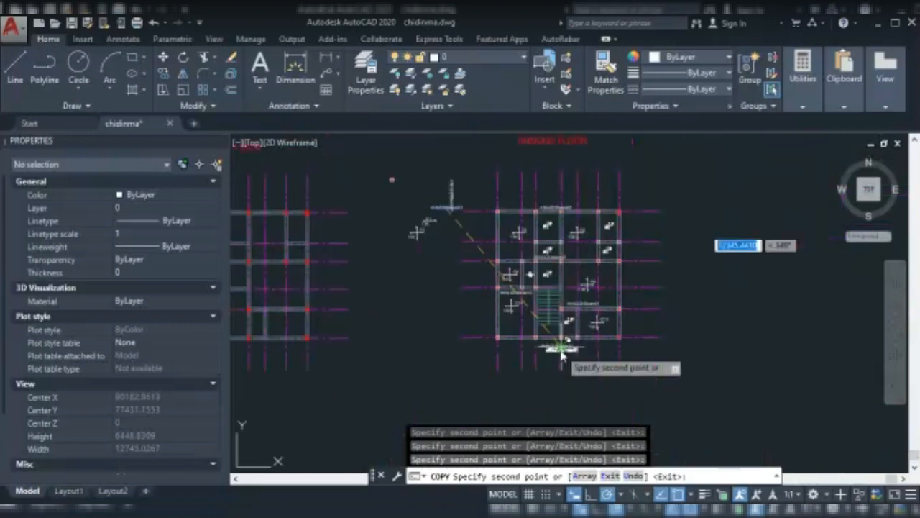
{"action": "key", "text": "Escape"}
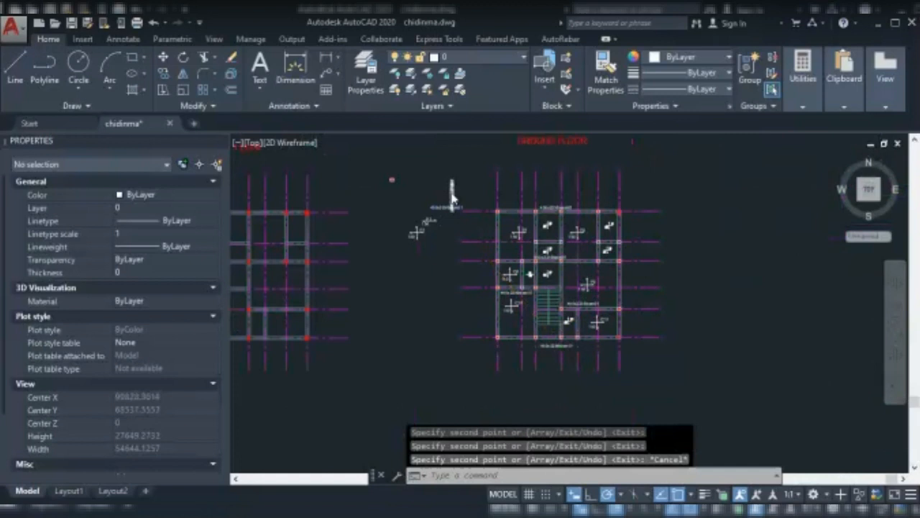
Set the text height of the loose horizontal 450x225Beam01 label to 200 and clear the selection.
{"action": "scroll", "coordinate": [449, 202], "scroll_direction": "up", "scroll_amount": 5}
{"action": "scroll", "coordinate": [441, 239], "scroll_direction": "up", "scroll_amount": 2}
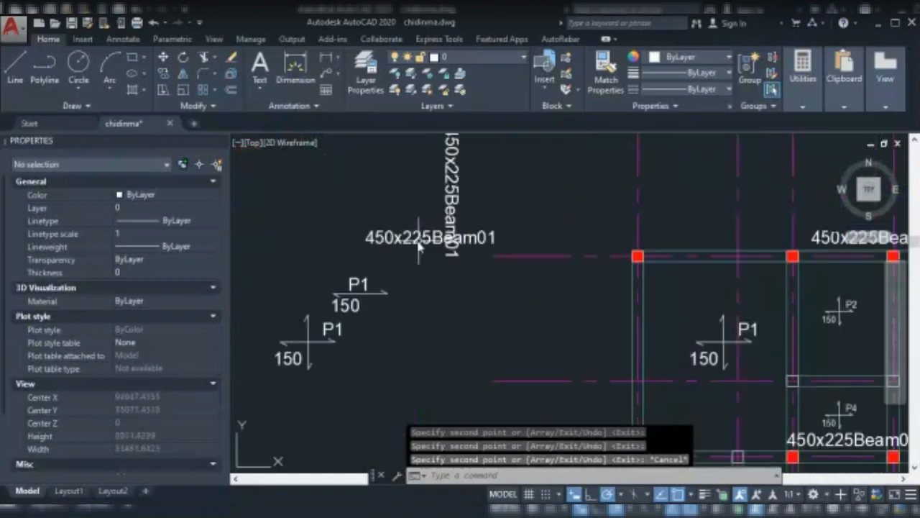
{"action": "left_click", "coordinate": [416, 243]}
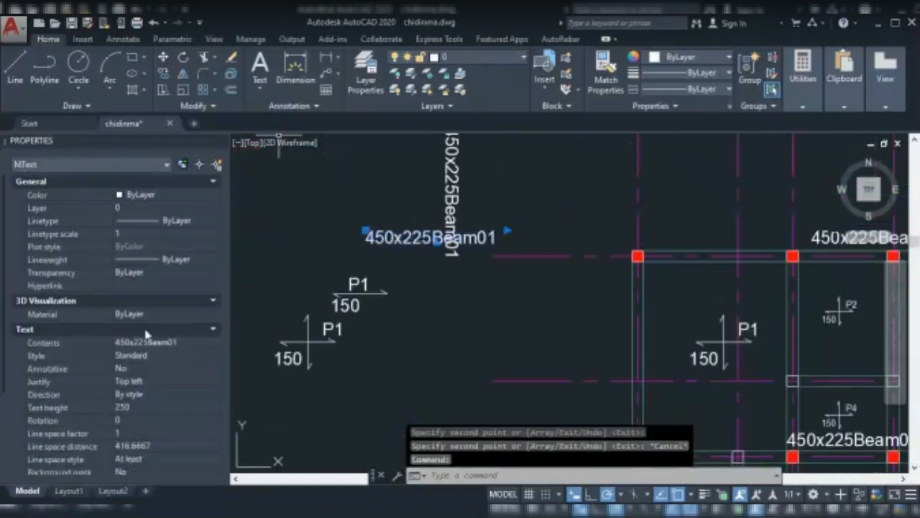
{"action": "left_click", "coordinate": [132, 408]}
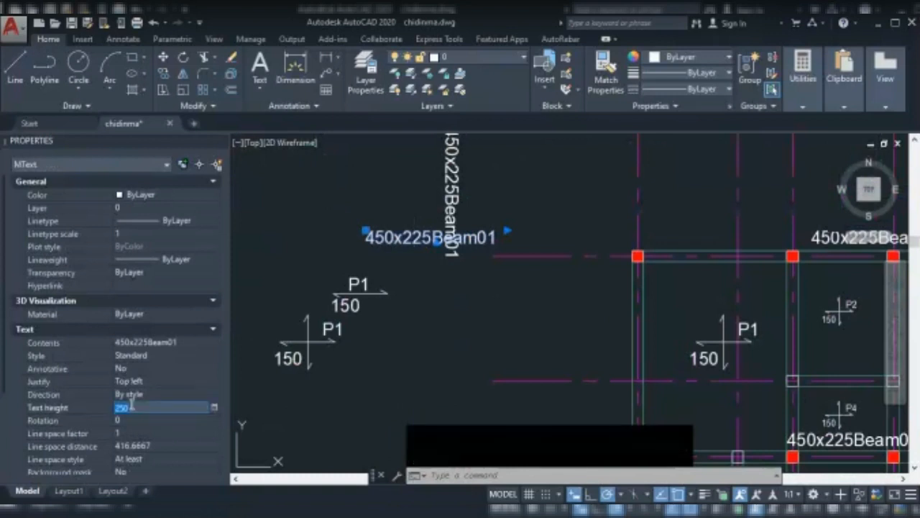
{"action": "type", "text": "200"}
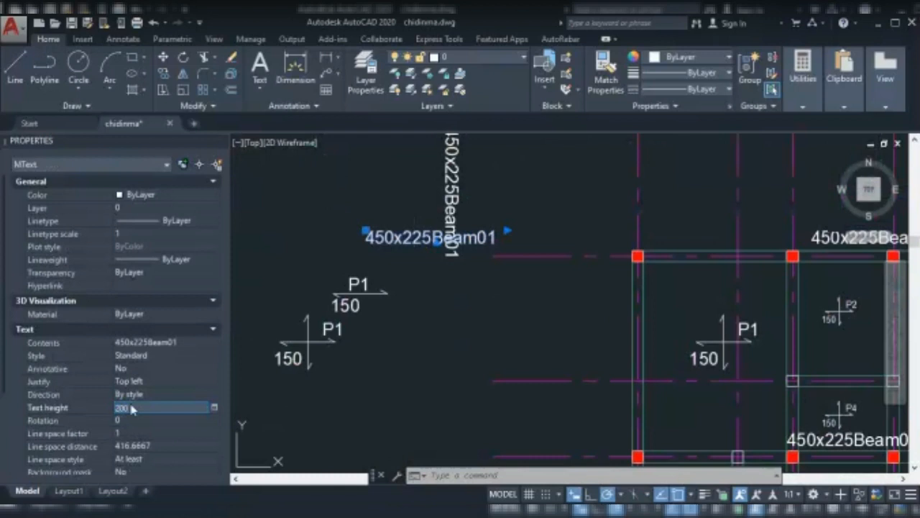
{"action": "key", "text": "Tab"}
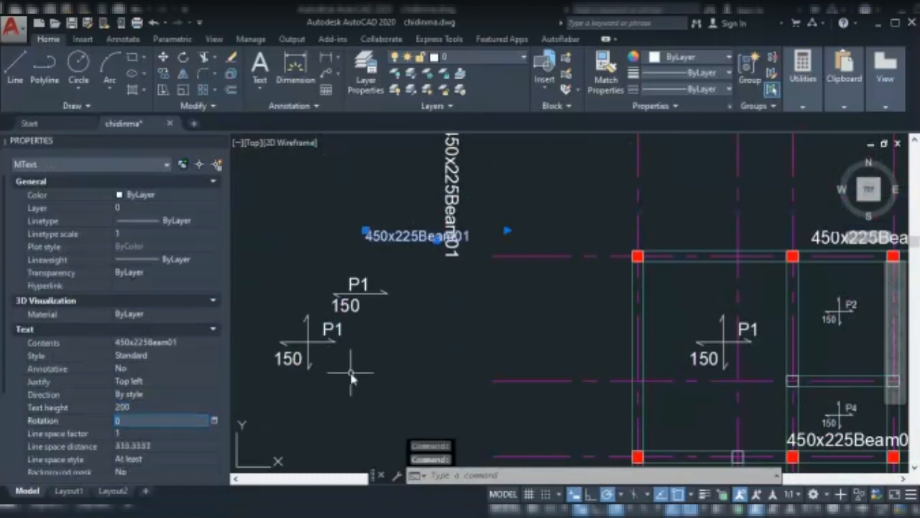
{"action": "key", "text": "Escape"}
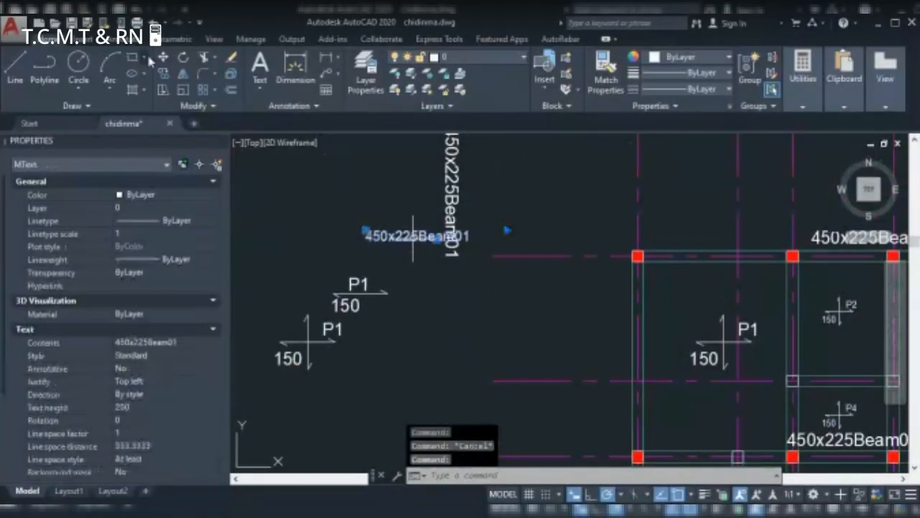
Copy the loose horizontal 450x225Beam01 label onto the short beam between panels P2 and P4.
{"action": "left_click", "coordinate": [163, 73]}
{"action": "left_click", "coordinate": [367, 257]}
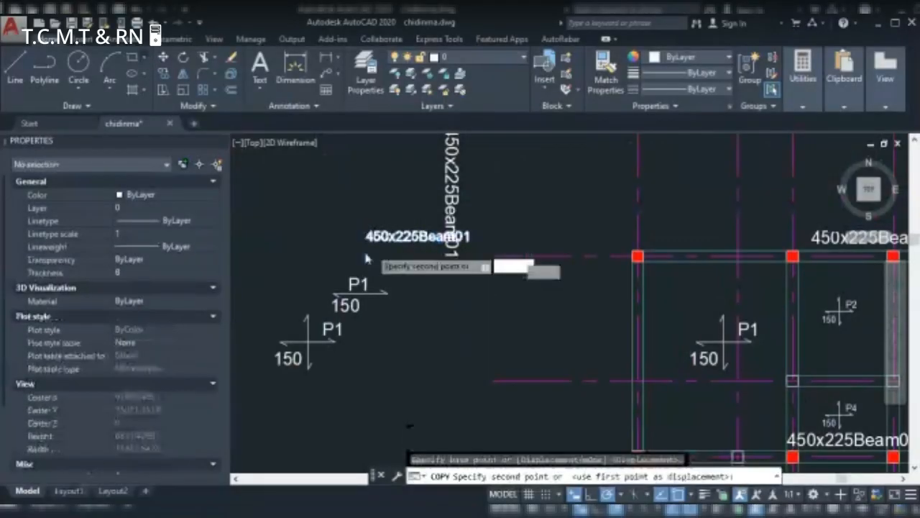
{"action": "scroll", "coordinate": [366, 256], "scroll_direction": "down", "scroll_amount": 3}
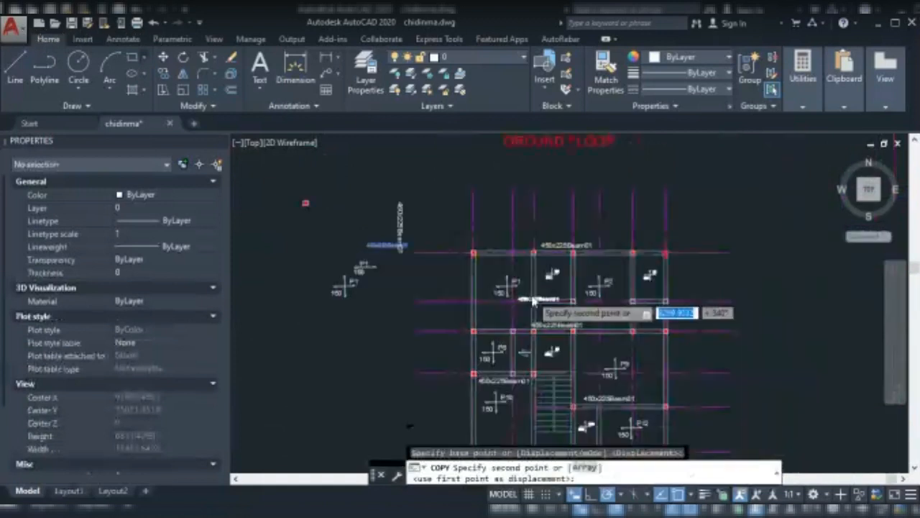
{"action": "scroll", "coordinate": [533, 302], "scroll_direction": "up", "scroll_amount": 4}
{"action": "left_click", "coordinate": [567, 302]}
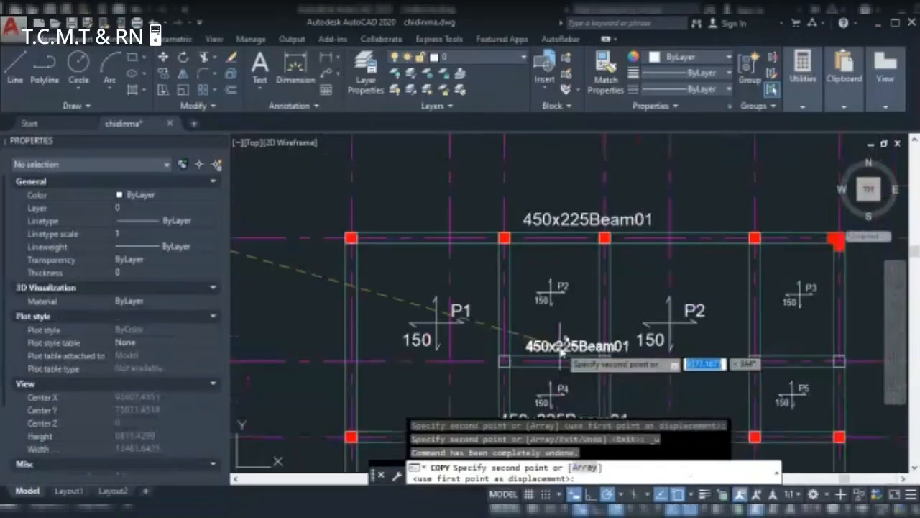
{"action": "scroll", "coordinate": [562, 350], "scroll_direction": "up", "scroll_amount": 3}
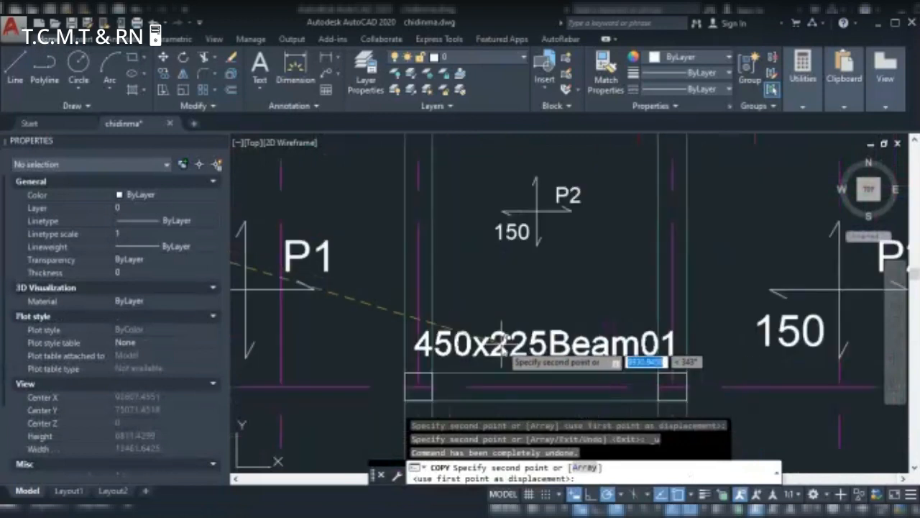
{"action": "scroll", "coordinate": [496, 341], "scroll_direction": "down", "scroll_amount": 5}
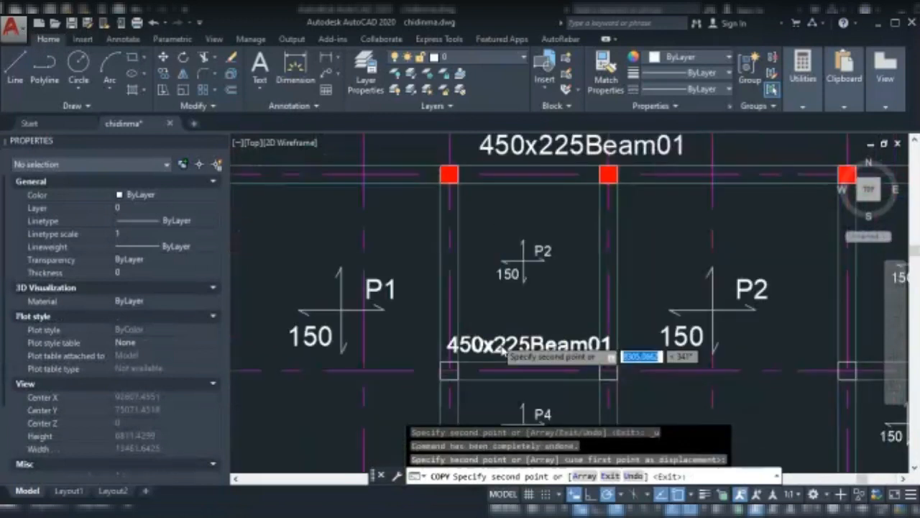
Place a copy of the smaller horizontal beam label above the short beam between P3 and P5 and end the copying.
{"action": "scroll", "coordinate": [490, 340], "scroll_direction": "down", "scroll_amount": 3}
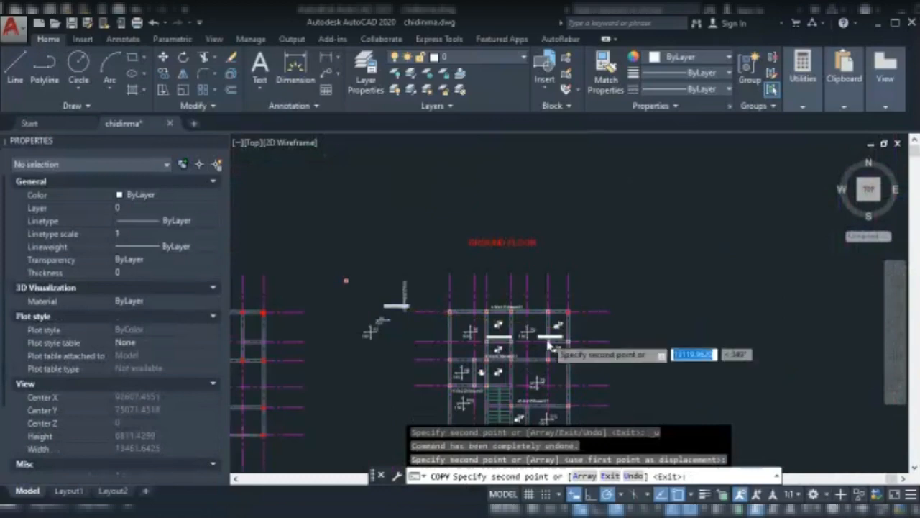
{"action": "scroll", "coordinate": [551, 348], "scroll_direction": "up", "scroll_amount": 3}
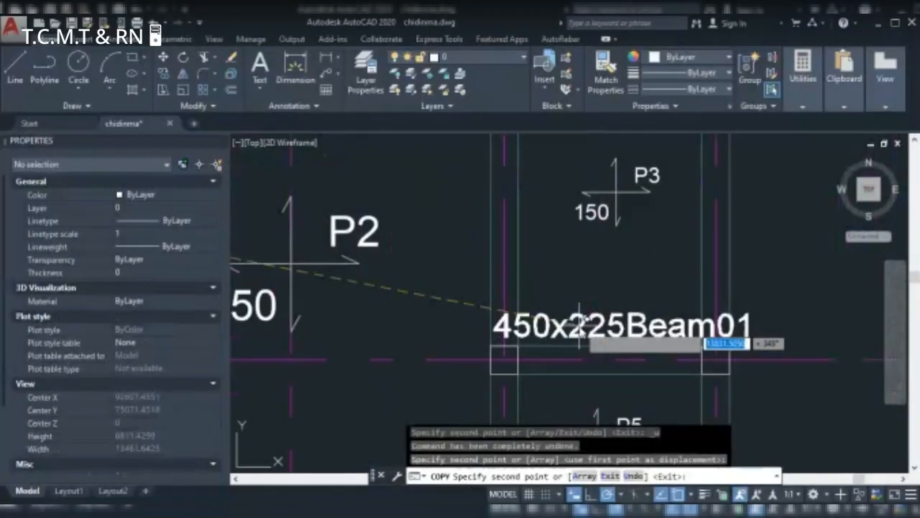
{"action": "scroll", "coordinate": [580, 329], "scroll_direction": "down", "scroll_amount": 2}
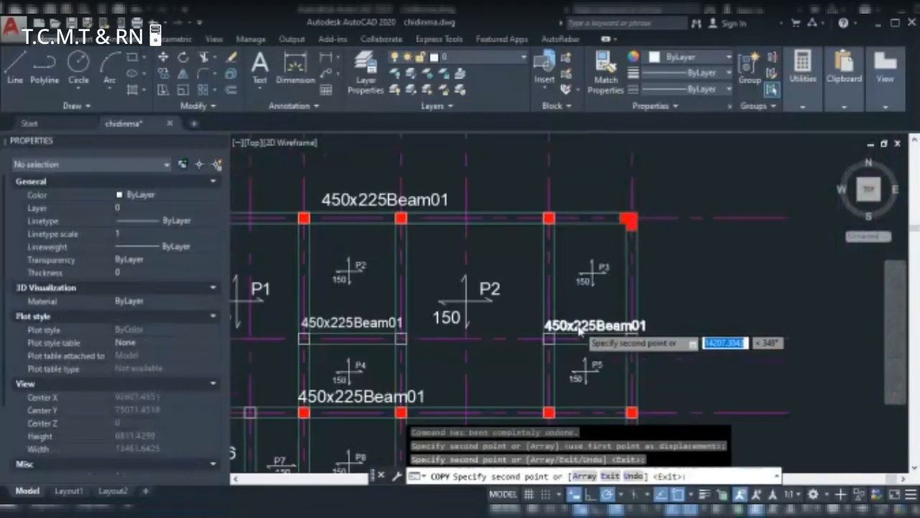
{"action": "scroll", "coordinate": [579, 329], "scroll_direction": "down", "scroll_amount": 2}
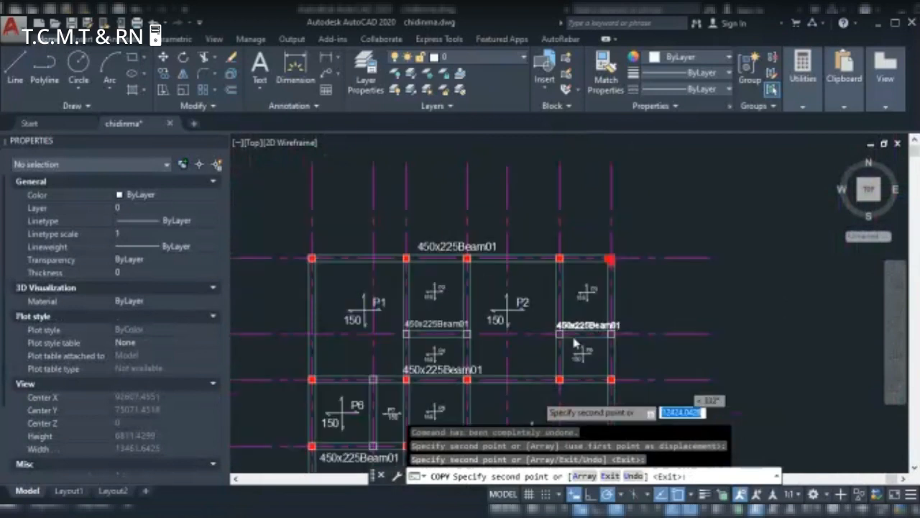
{"action": "scroll", "coordinate": [576, 344], "scroll_direction": "down", "scroll_amount": 2}
{"action": "scroll", "coordinate": [541, 293], "scroll_direction": "up", "scroll_amount": 4}
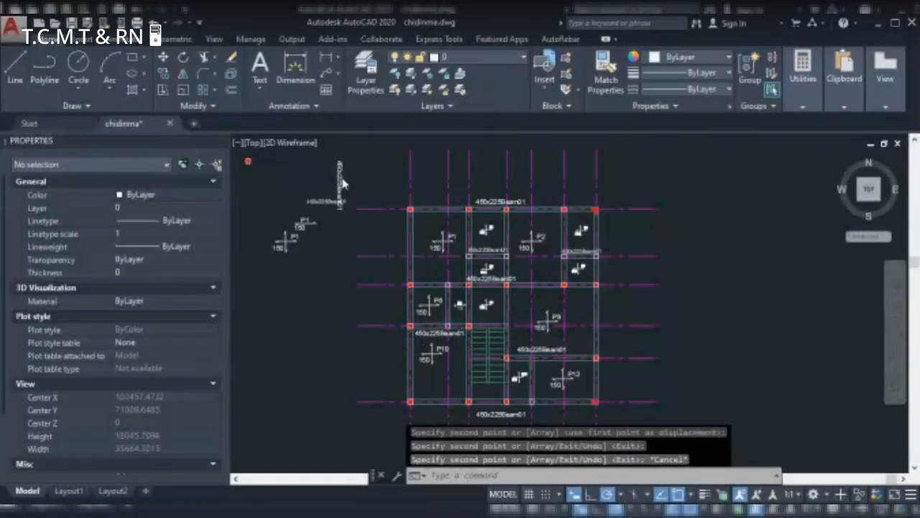
Copy the vertical 450x225Beam01 label beside the plan's left edge beam at P6 and beside the beam between P6 and P7.
{"action": "scroll", "coordinate": [342, 184], "scroll_direction": "up", "scroll_amount": 3}
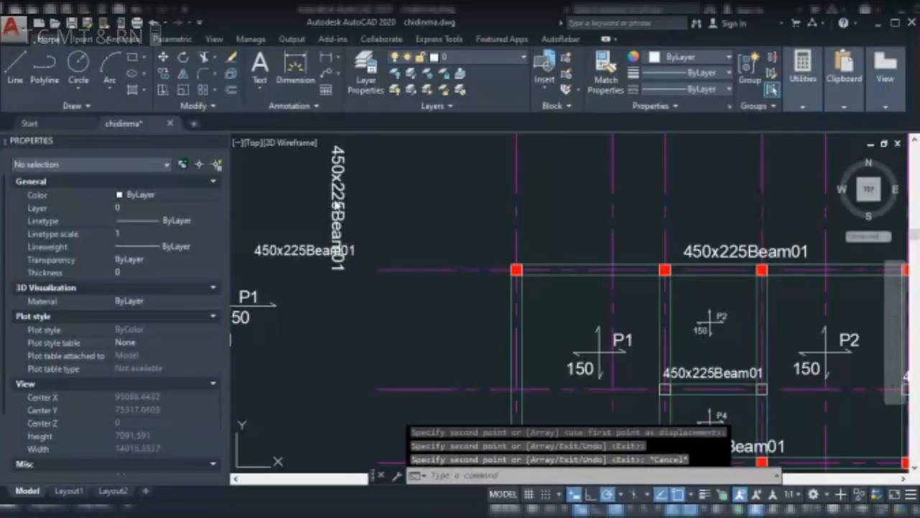
{"action": "left_click", "coordinate": [336, 203]}
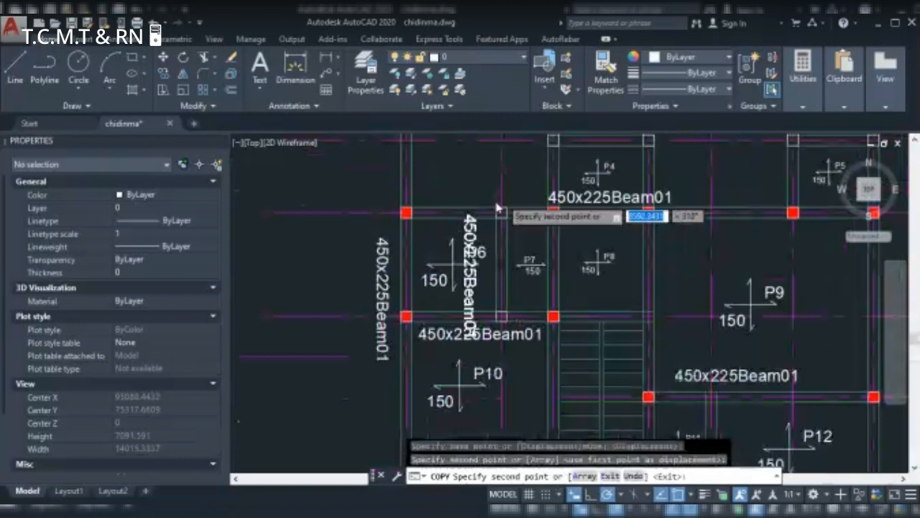
{"action": "scroll", "coordinate": [498, 208], "scroll_direction": "up", "scroll_amount": 4}
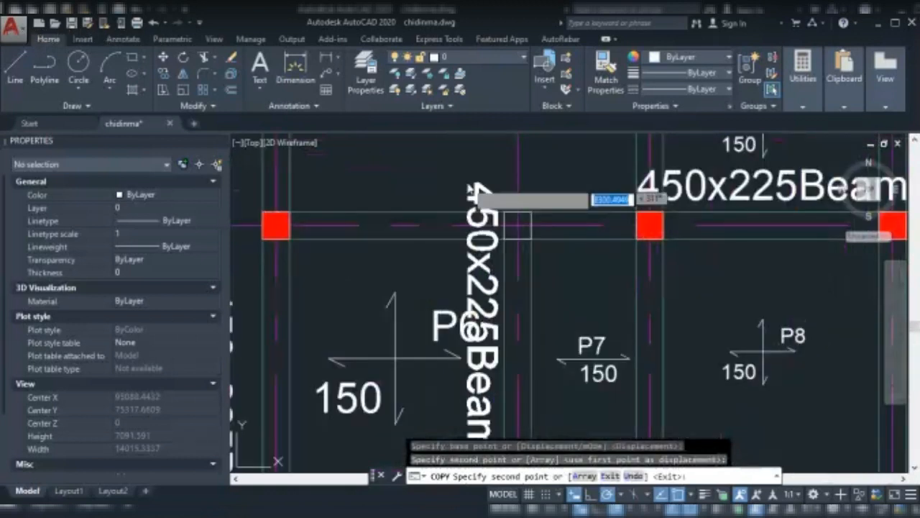
{"action": "scroll", "coordinate": [456, 178], "scroll_direction": "down", "scroll_amount": 4}
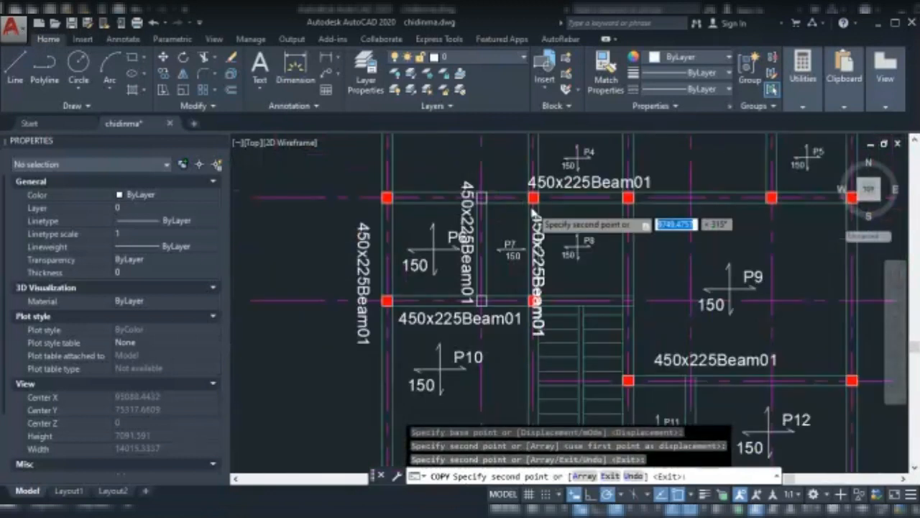
Place copies of the vertical beam label beside the beams between P7 and P8 and between P8 and P9.
{"action": "scroll", "coordinate": [533, 213], "scroll_direction": "up", "scroll_amount": 4}
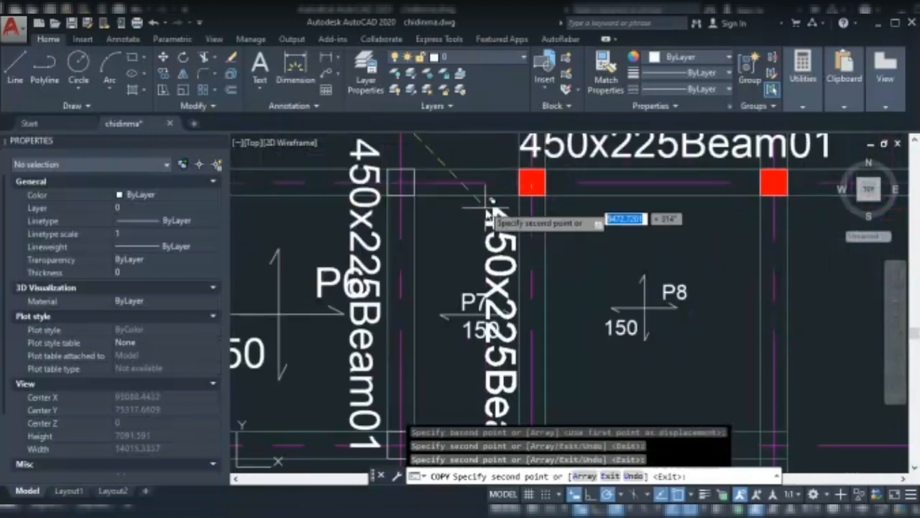
{"action": "scroll", "coordinate": [494, 205], "scroll_direction": "down", "scroll_amount": 5}
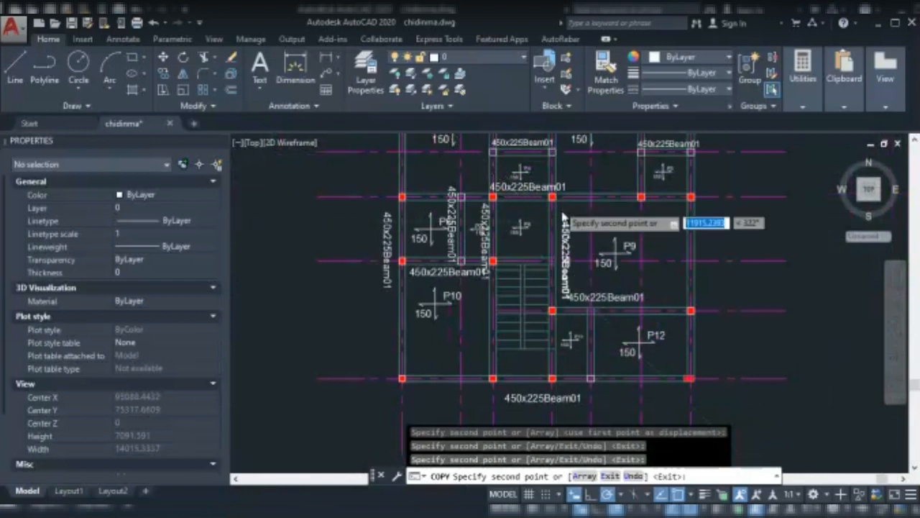
{"action": "scroll", "coordinate": [564, 219], "scroll_direction": "up", "scroll_amount": 2}
{"action": "left_click", "coordinate": [564, 201]}
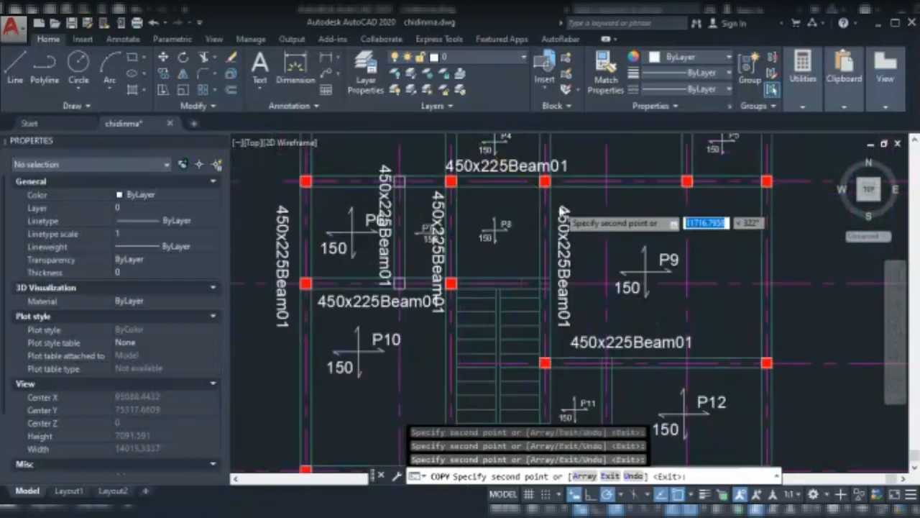
Place copies of the vertical beam label outside the plan's right edge beam at P9 and beside the beam between P2 and P3.
{"action": "scroll", "coordinate": [560, 206], "scroll_direction": "down", "scroll_amount": 4}
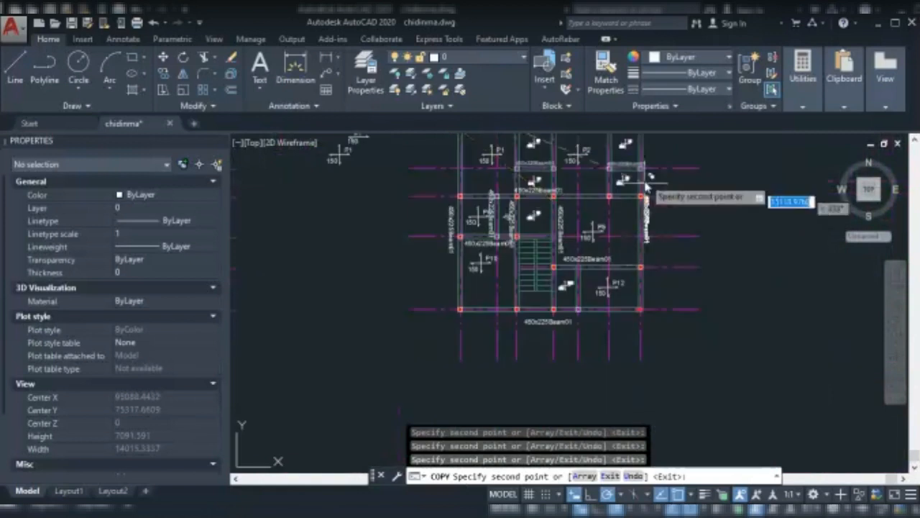
{"action": "scroll", "coordinate": [647, 188], "scroll_direction": "down", "scroll_amount": 2}
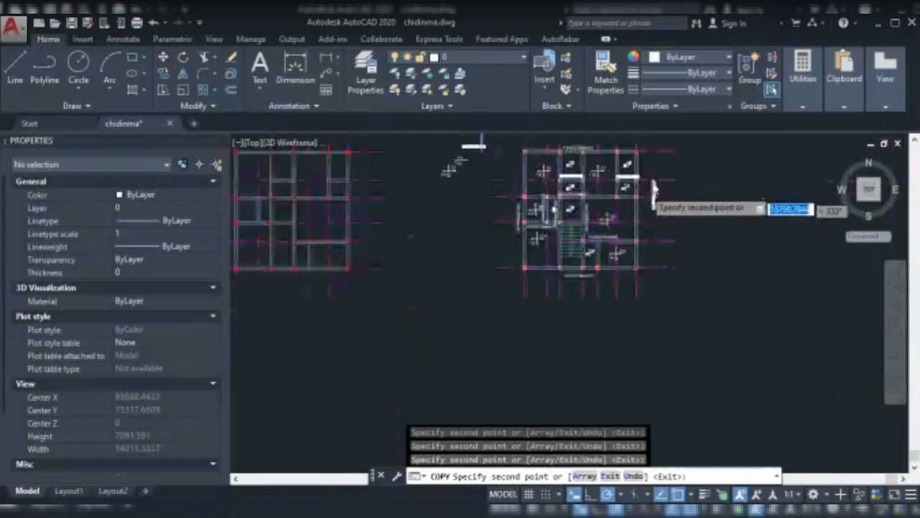
{"action": "scroll", "coordinate": [655, 189], "scroll_direction": "up", "scroll_amount": 2}
{"action": "scroll", "coordinate": [636, 207], "scroll_direction": "down", "scroll_amount": 2}
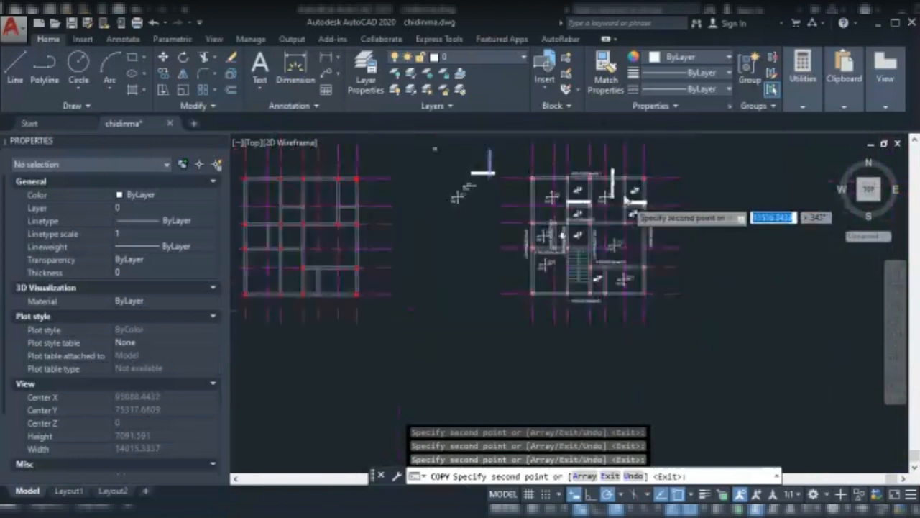
{"action": "scroll", "coordinate": [630, 203], "scroll_direction": "up", "scroll_amount": 4}
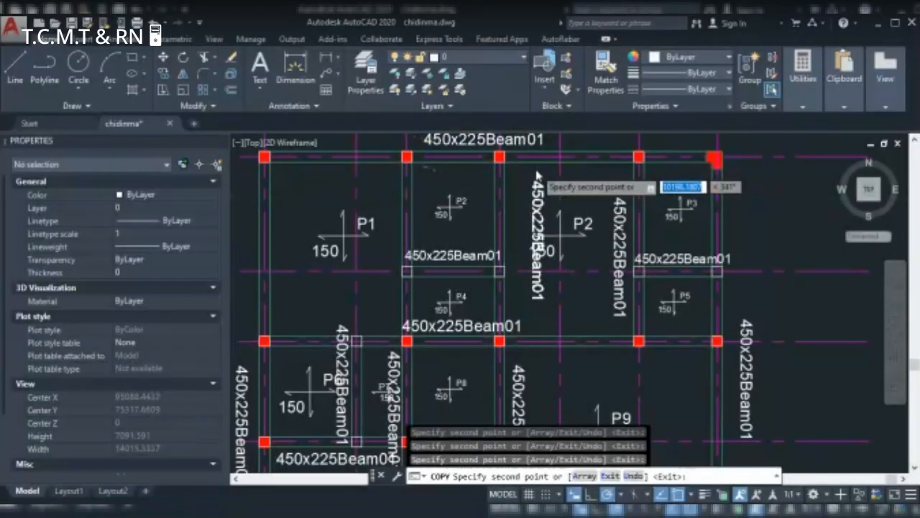
Place a copy of the vertical beam label beside the beam between P11 and P12 and end the copying.
{"action": "scroll", "coordinate": [540, 167], "scroll_direction": "down", "scroll_amount": 5}
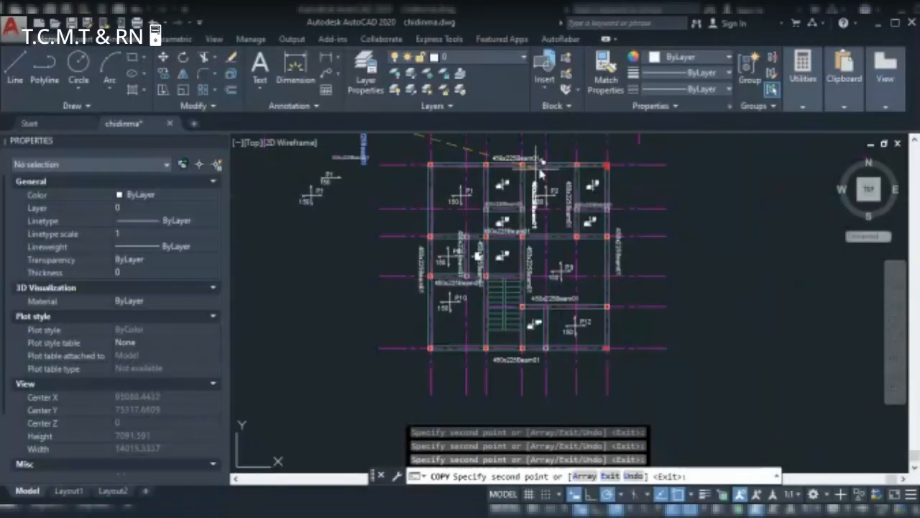
{"action": "scroll", "coordinate": [529, 251], "scroll_direction": "up", "scroll_amount": 3}
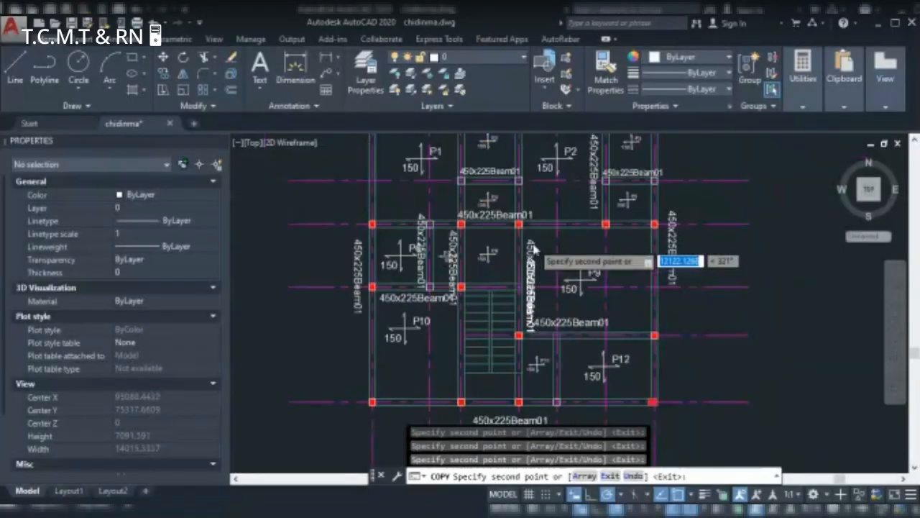
{"action": "scroll", "coordinate": [534, 248], "scroll_direction": "up", "scroll_amount": 3}
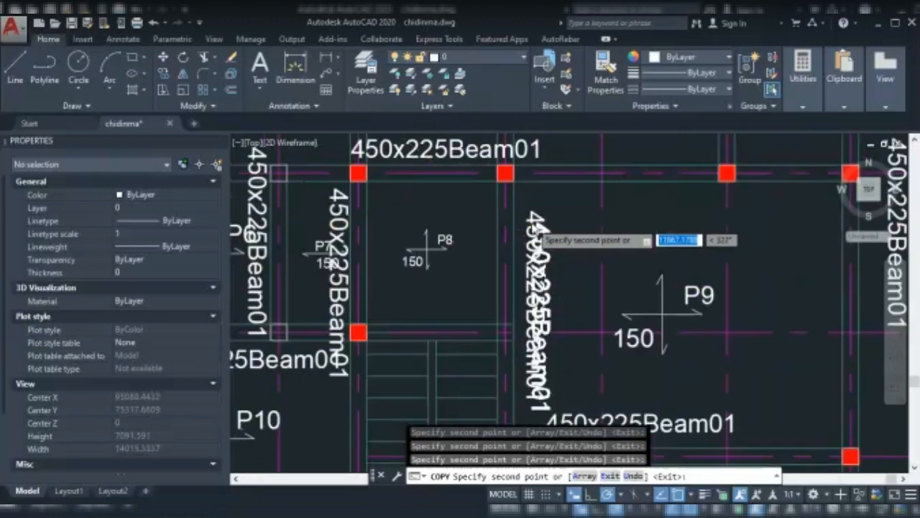
{"action": "scroll", "coordinate": [536, 230], "scroll_direction": "down", "scroll_amount": 2}
{"action": "scroll", "coordinate": [530, 227], "scroll_direction": "down", "scroll_amount": 2}
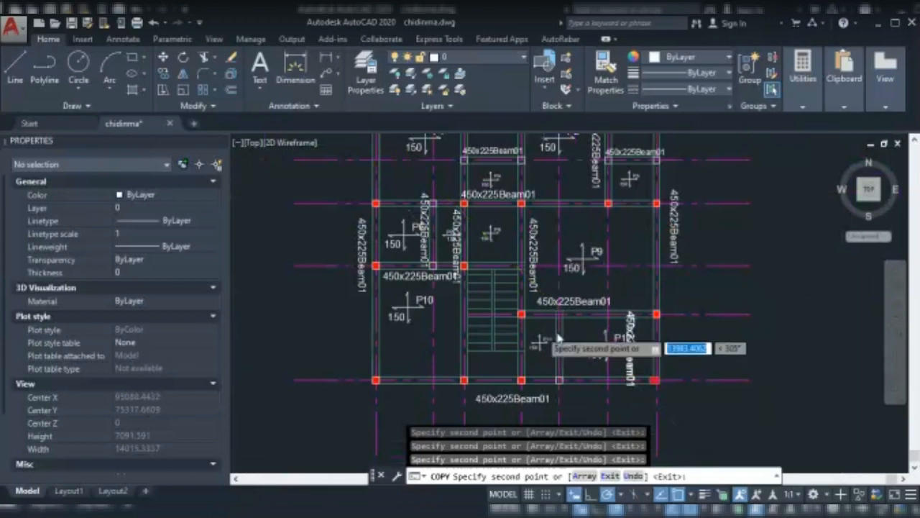
{"action": "scroll", "coordinate": [626, 320], "scroll_direction": "up", "scroll_amount": 4}
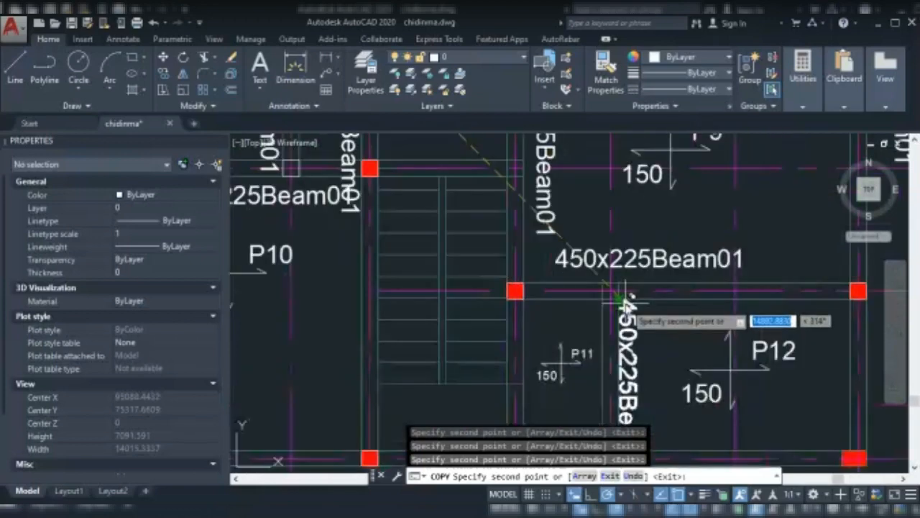
{"action": "scroll", "coordinate": [624, 295], "scroll_direction": "down", "scroll_amount": 4}
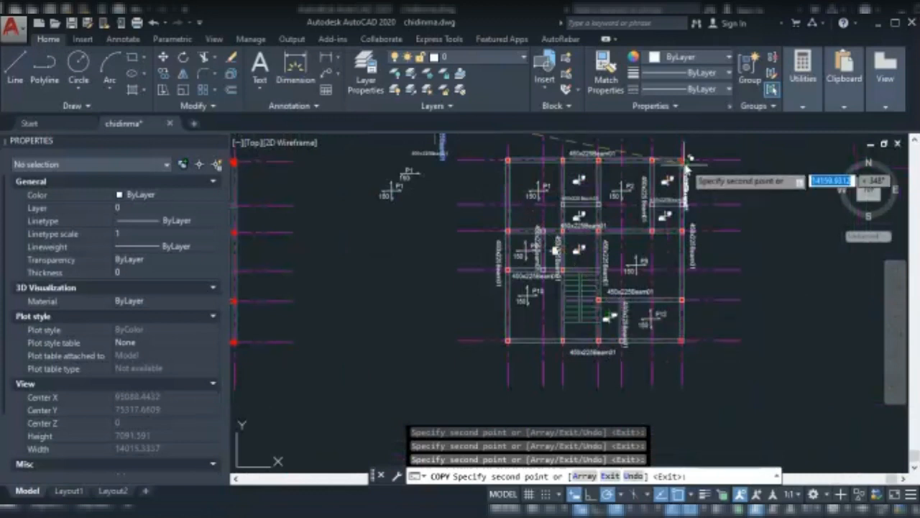
{"action": "key", "text": "Escape"}
Set the text height of the vertical beam label between P6 and P7 to 200 and clear the selection.
{"action": "scroll", "coordinate": [687, 199], "scroll_direction": "up", "scroll_amount": 4}
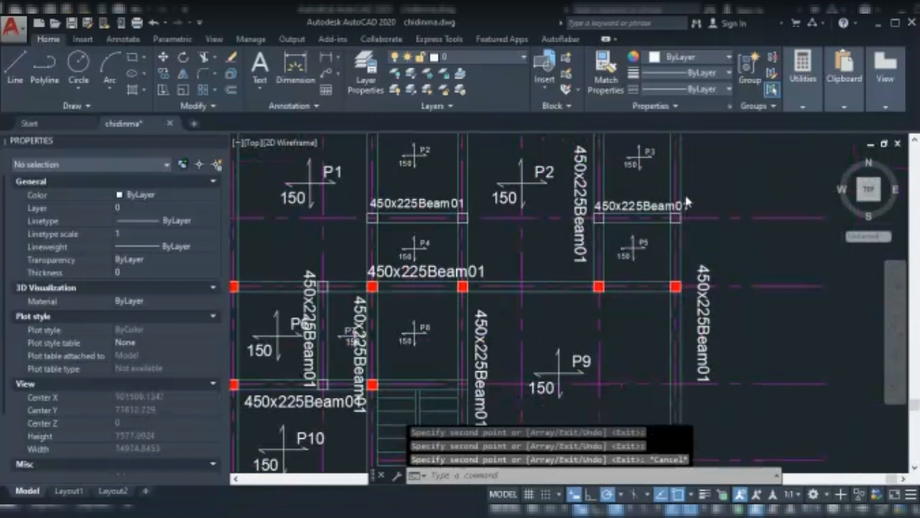
{"action": "scroll", "coordinate": [687, 201], "scroll_direction": "down", "scroll_amount": 2}
{"action": "scroll", "coordinate": [484, 321], "scroll_direction": "up", "scroll_amount": 2}
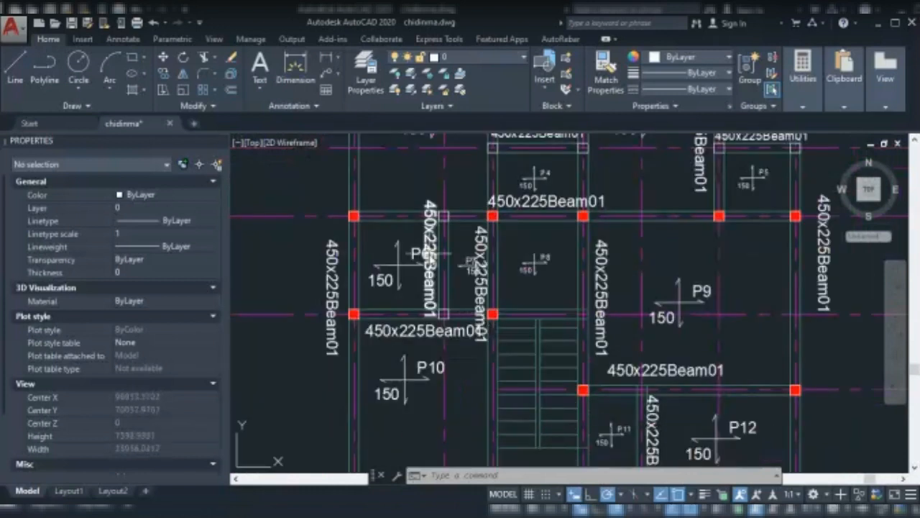
{"action": "left_click", "coordinate": [430, 273]}
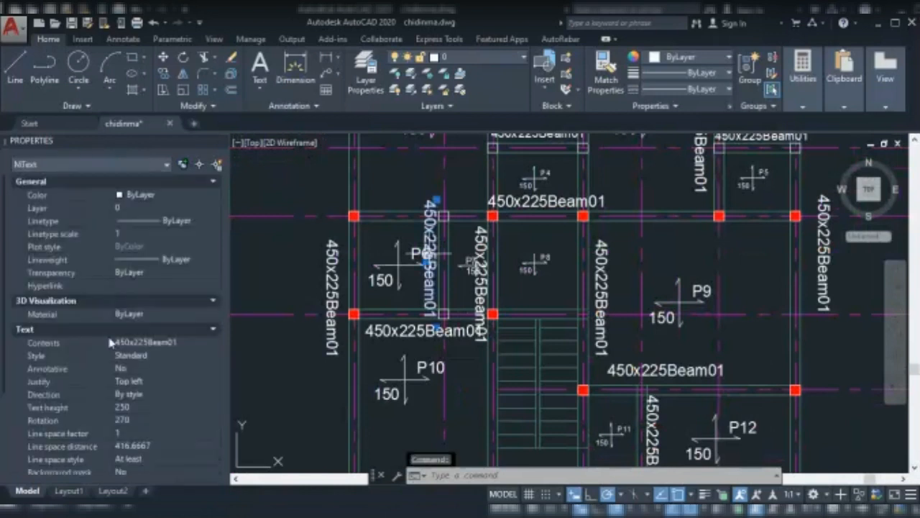
{"action": "left_click", "coordinate": [131, 407]}
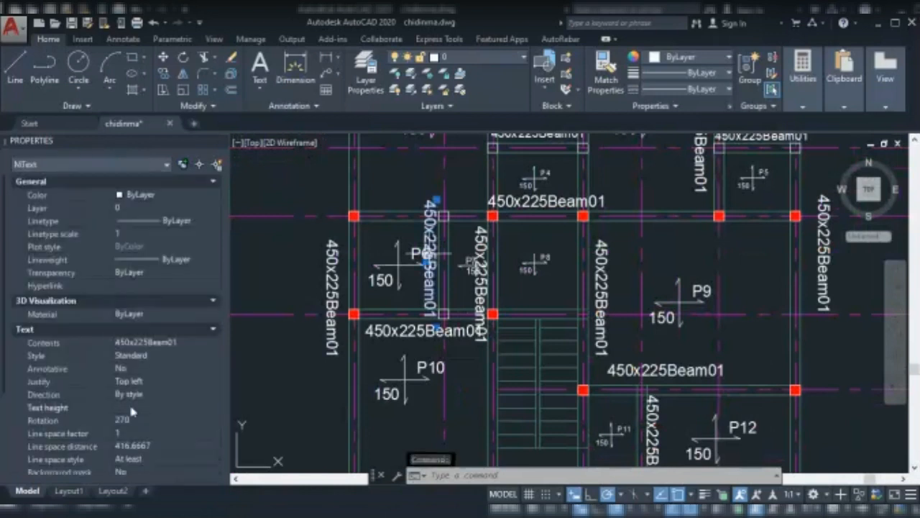
{"action": "type", "text": "200"}
{"action": "key", "text": "Tab"}
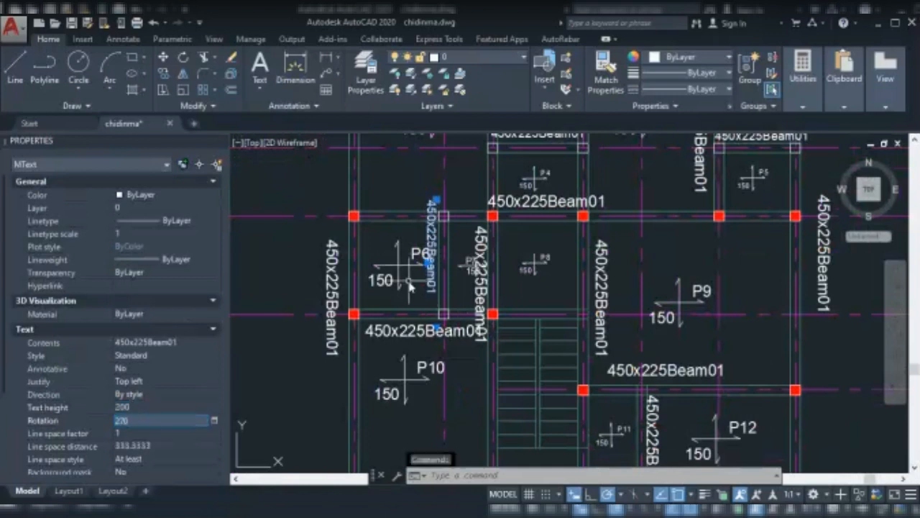
{"action": "key", "text": "Escape"}
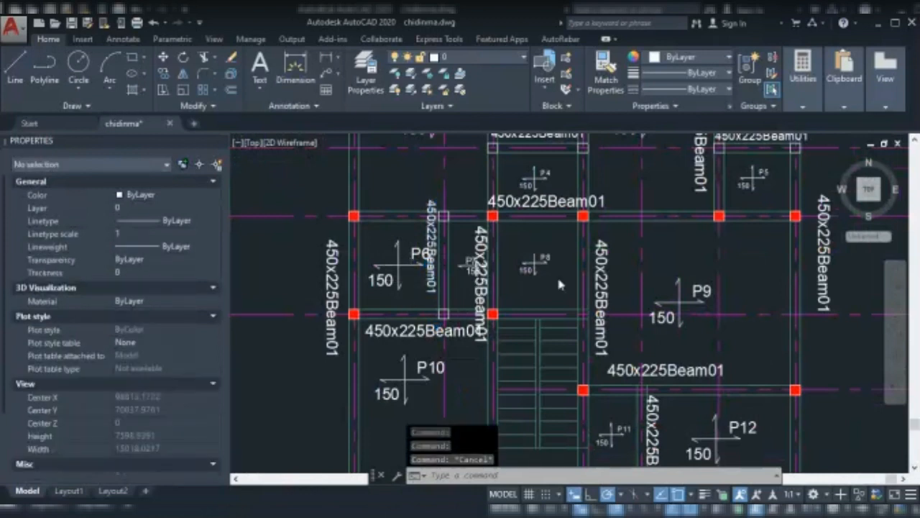
{"action": "scroll", "coordinate": [557, 274], "scroll_direction": "down", "scroll_amount": 2}
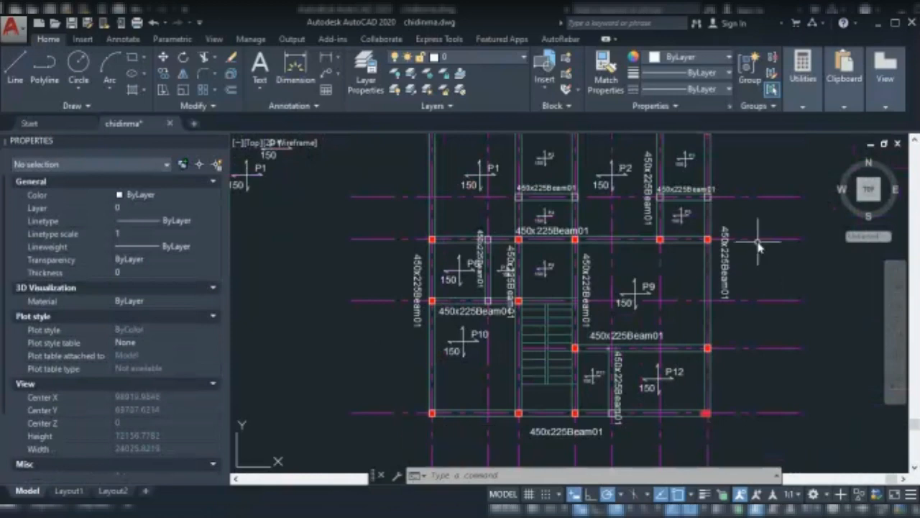
{"action": "scroll", "coordinate": [758, 246], "scroll_direction": "down", "scroll_amount": 2}
{"action": "scroll", "coordinate": [634, 237], "scroll_direction": "up", "scroll_amount": 4}
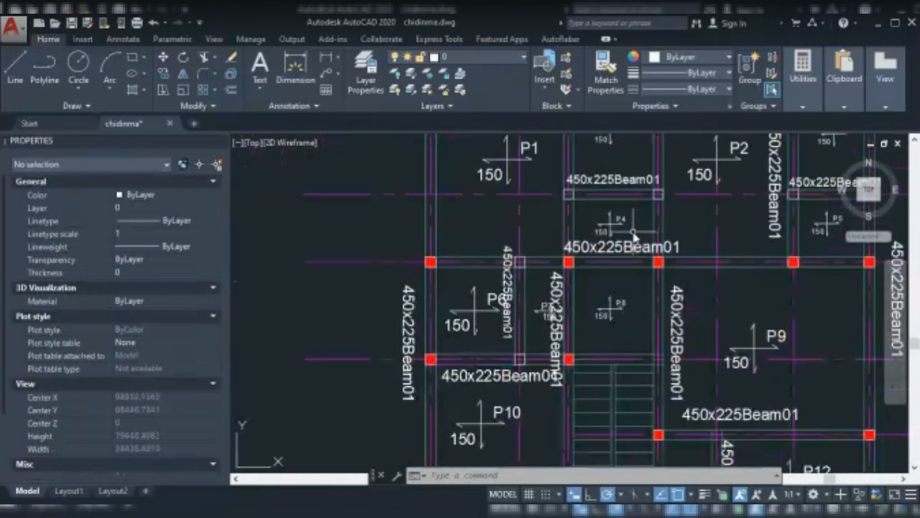
Set the text height of the horizontal beam label above panel P4 to 180 and clear the selection.
{"action": "scroll", "coordinate": [633, 236], "scroll_direction": "down", "scroll_amount": 2}
{"action": "scroll", "coordinate": [627, 237], "scroll_direction": "up", "scroll_amount": 5}
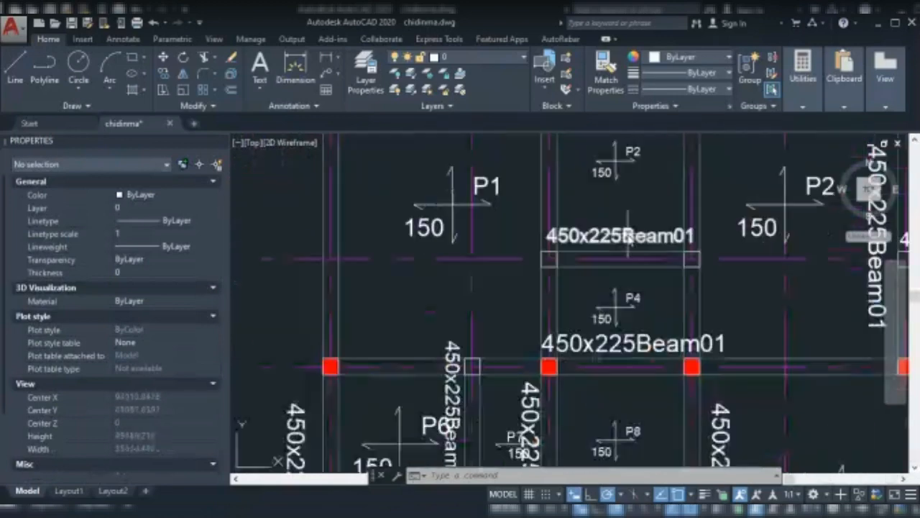
{"action": "left_click", "coordinate": [627, 238]}
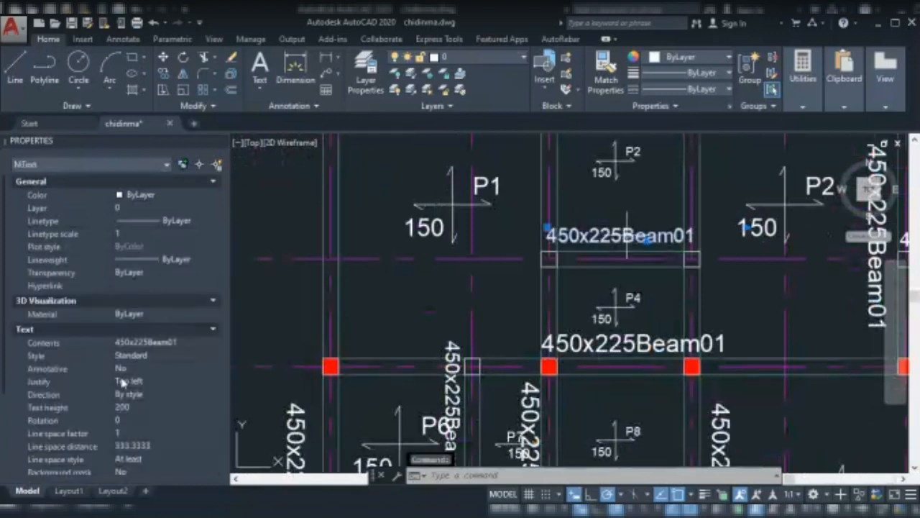
{"action": "left_click", "coordinate": [125, 408]}
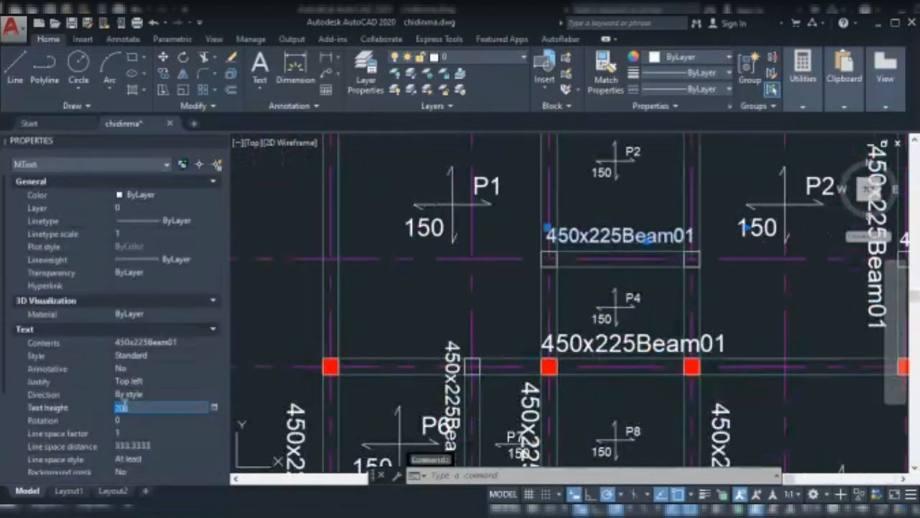
{"action": "type", "text": "100"}
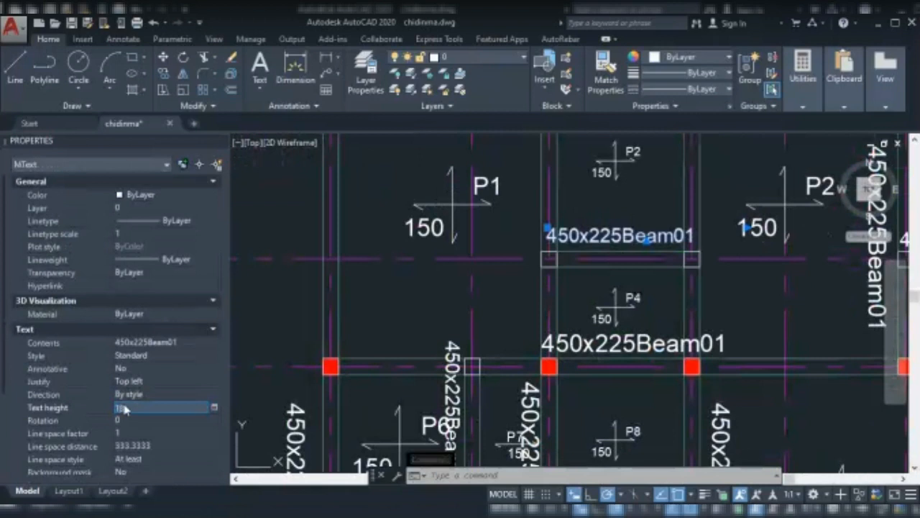
{"action": "key", "text": "Tab"}
{"action": "scroll", "coordinate": [187, 439], "scroll_direction": "down", "scroll_amount": 3}
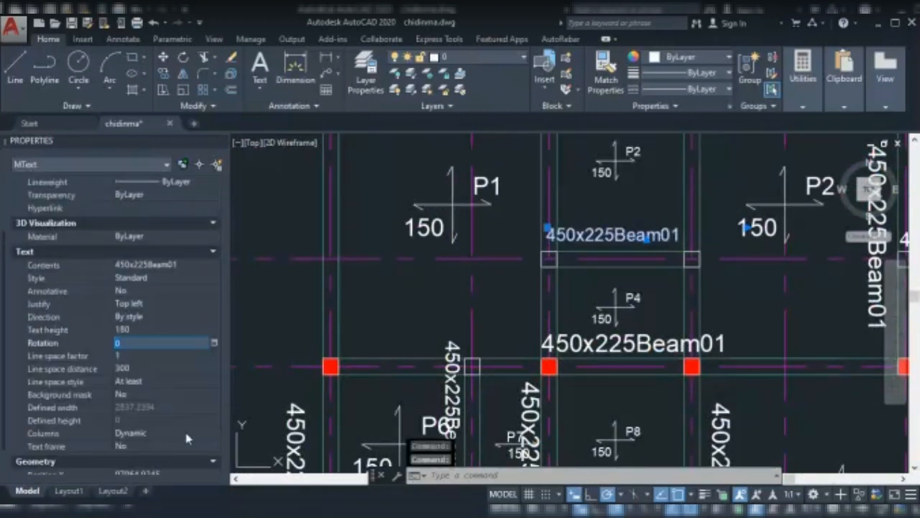
{"action": "scroll", "coordinate": [187, 439], "scroll_direction": "down", "scroll_amount": 1}
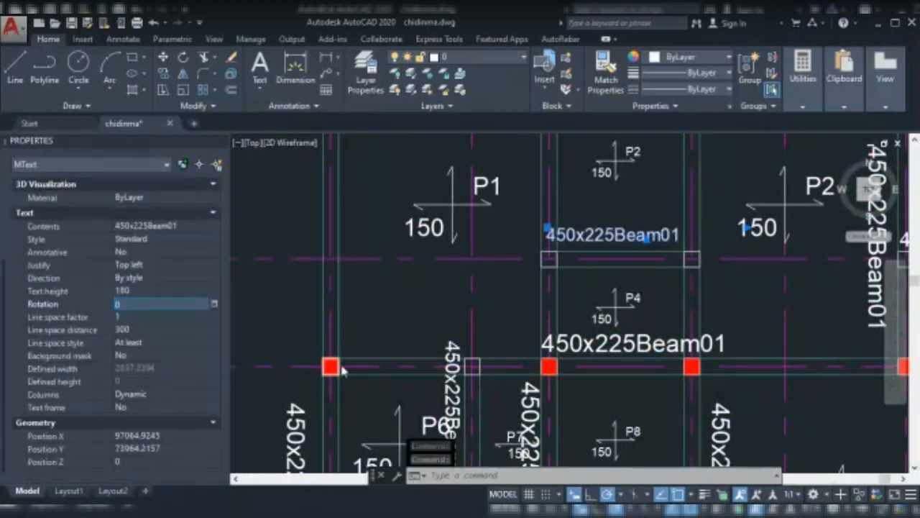
{"action": "scroll", "coordinate": [342, 370], "scroll_direction": "down", "scroll_amount": 2}
{"action": "scroll", "coordinate": [342, 370], "scroll_direction": "down", "scroll_amount": 2}
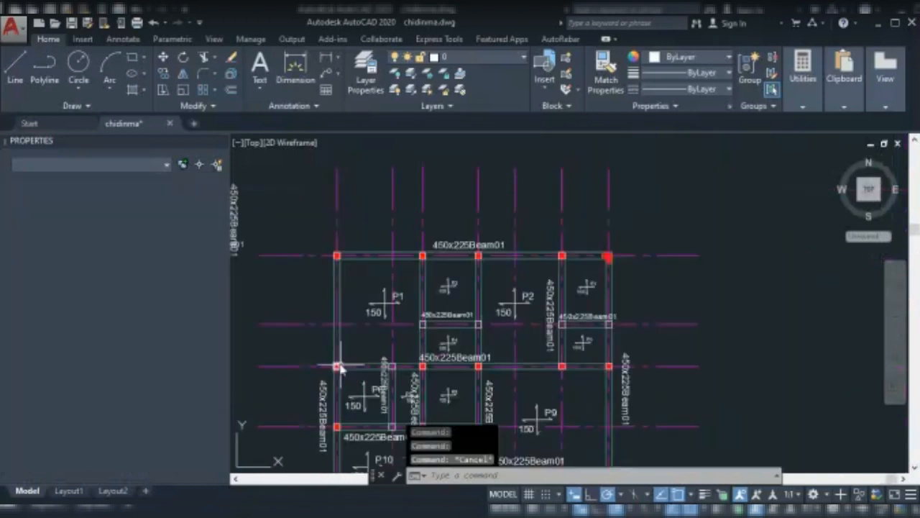
{"action": "key", "text": "Escape"}
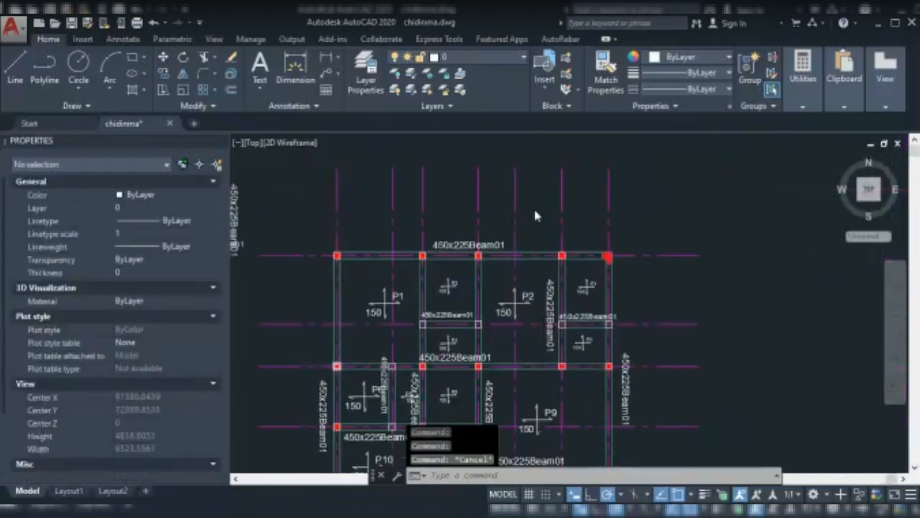
Compare the labelled ground floor plan with the first floor plan and examine which first floor beams have columns at their ends.
{"action": "scroll", "coordinate": [536, 216], "scroll_direction": "down", "scroll_amount": 2}
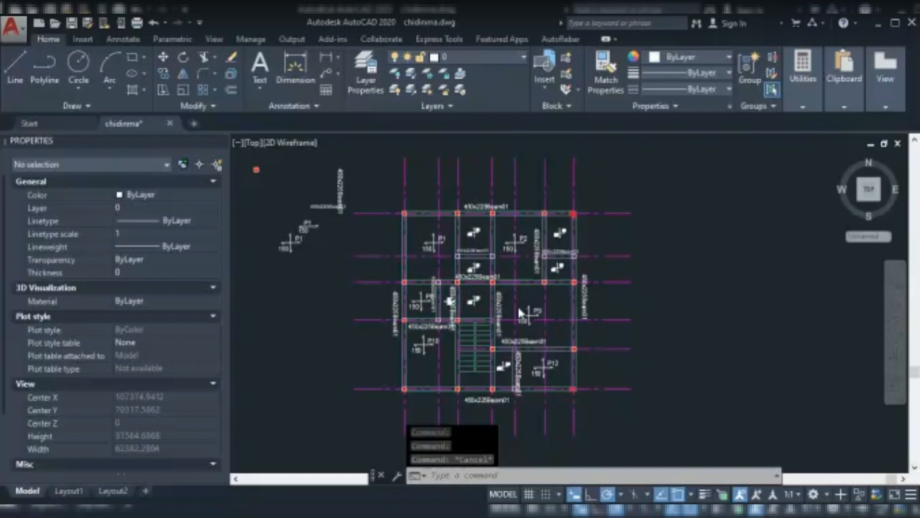
{"action": "scroll", "coordinate": [651, 320], "scroll_direction": "down", "scroll_amount": 2}
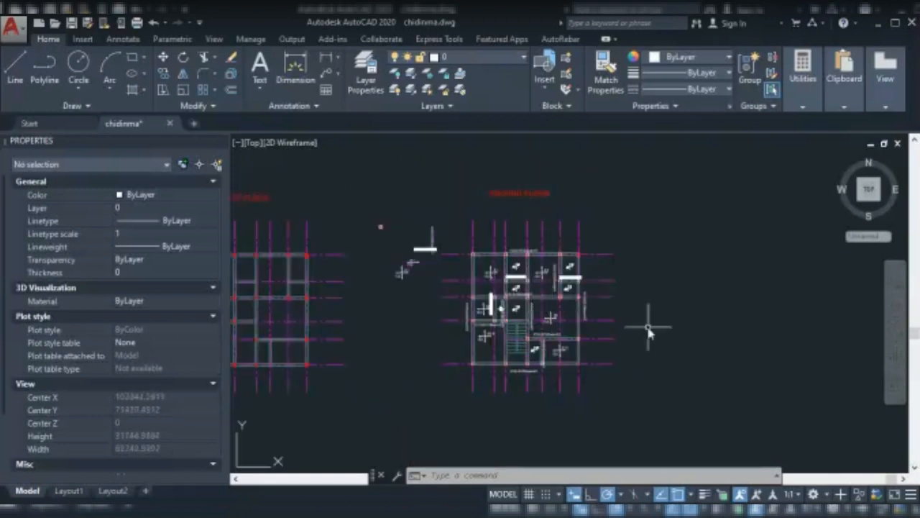
{"action": "scroll", "coordinate": [357, 331], "scroll_direction": "up", "scroll_amount": 2}
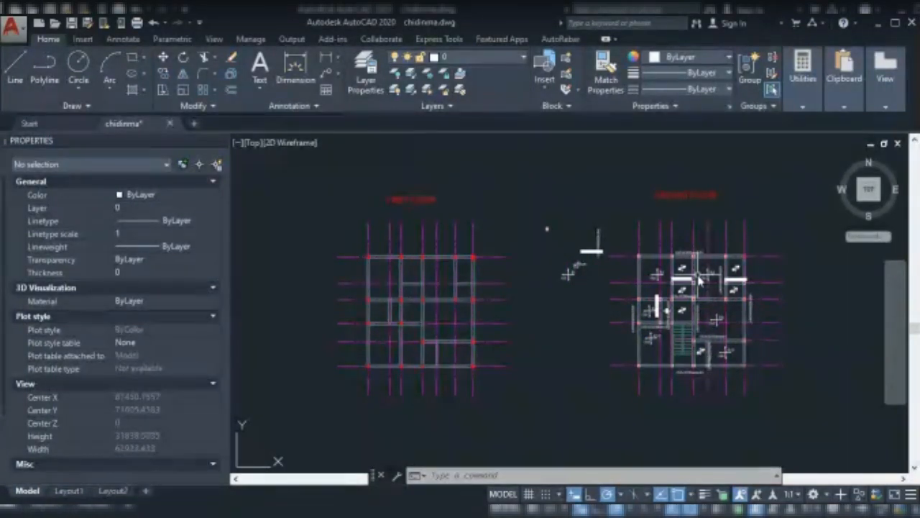
{"action": "scroll", "coordinate": [375, 300], "scroll_direction": "up", "scroll_amount": 2}
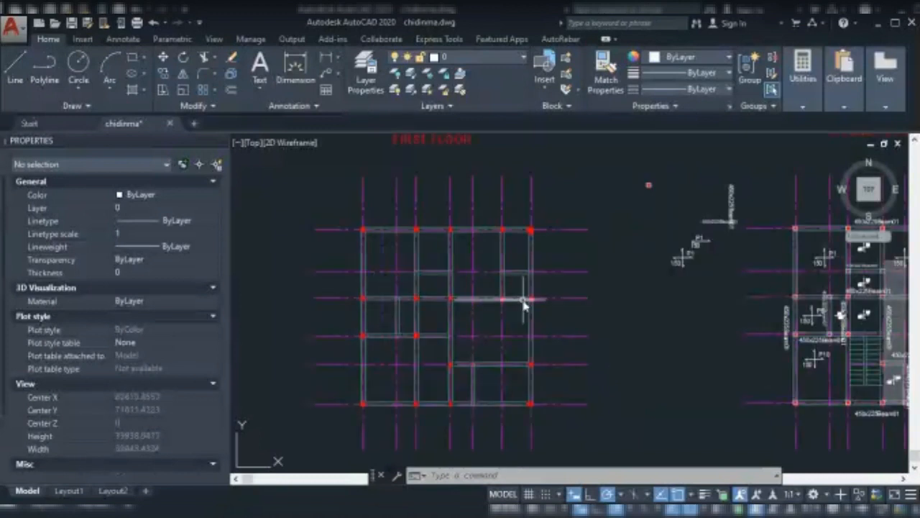
{"action": "scroll", "coordinate": [524, 305], "scroll_direction": "up", "scroll_amount": 2}
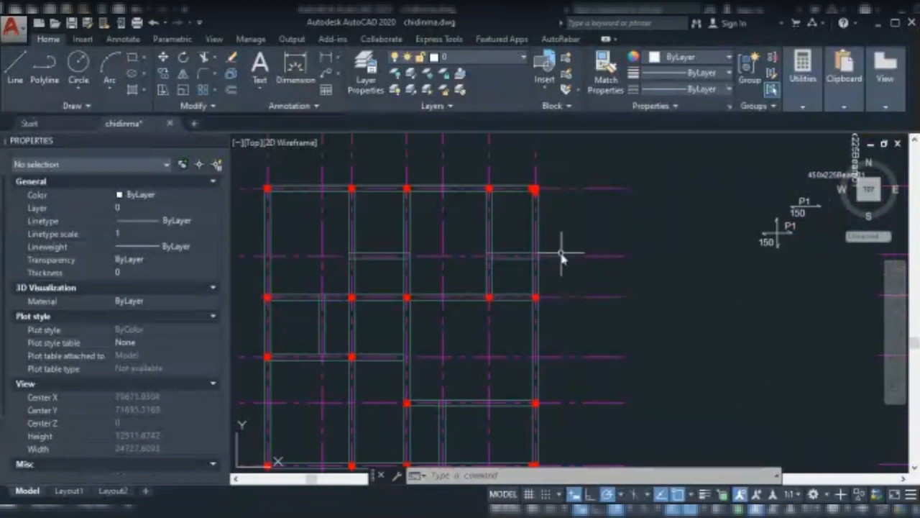
{"action": "scroll", "coordinate": [558, 253], "scroll_direction": "down", "scroll_amount": 2}
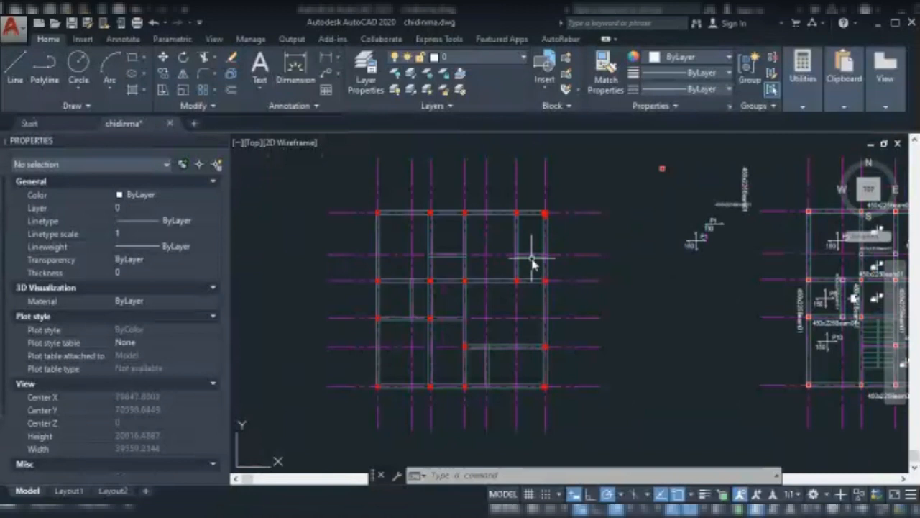
{"action": "scroll", "coordinate": [531, 263], "scroll_direction": "up", "scroll_amount": 4}
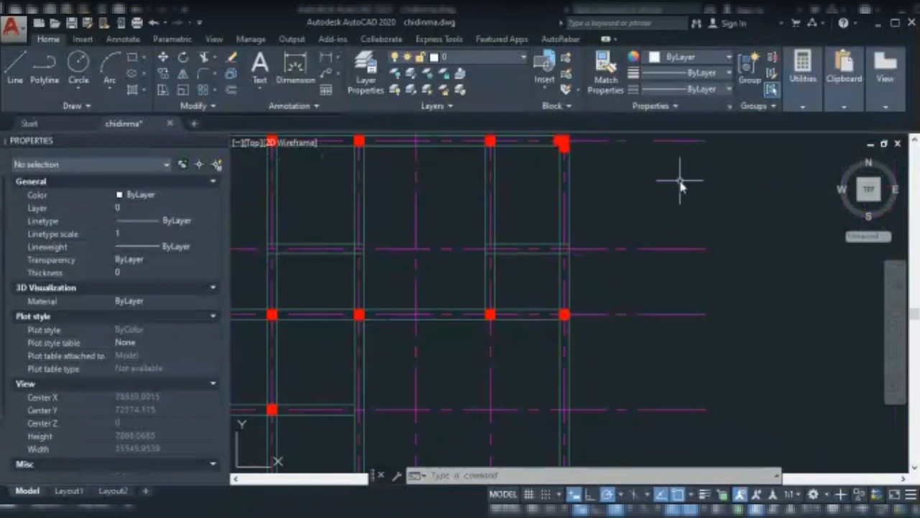
{"action": "scroll", "coordinate": [666, 184], "scroll_direction": "down", "scroll_amount": 3}
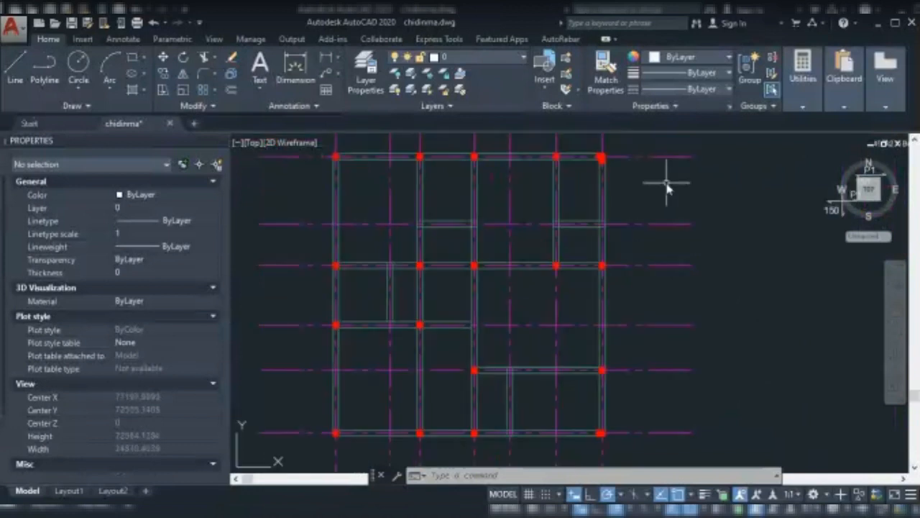
{"action": "scroll", "coordinate": [446, 224], "scroll_direction": "up", "scroll_amount": 4}
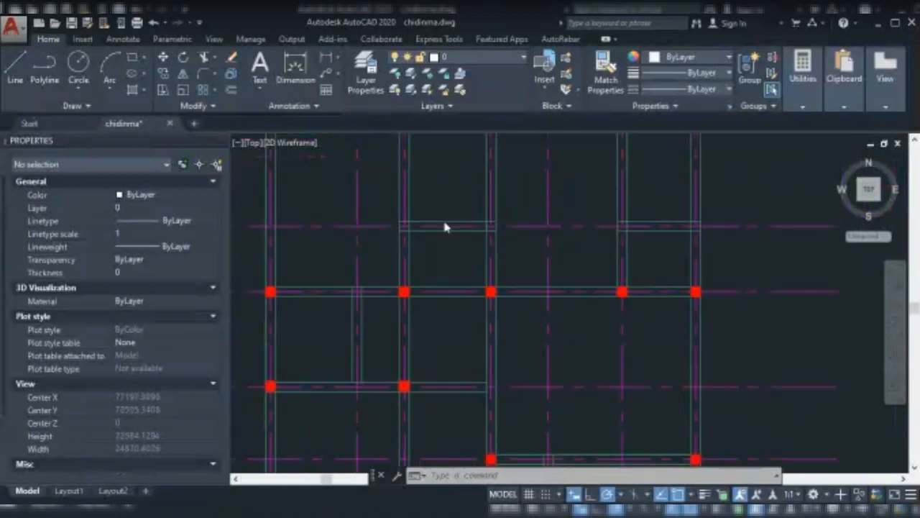
Delete the short secondary beams without end columns from the first floor plan, including the two horizontal ones in the upper bays.
{"action": "scroll", "coordinate": [457, 208], "scroll_direction": "down", "scroll_amount": 2}
{"action": "scroll", "coordinate": [464, 203], "scroll_direction": "up", "scroll_amount": 2}
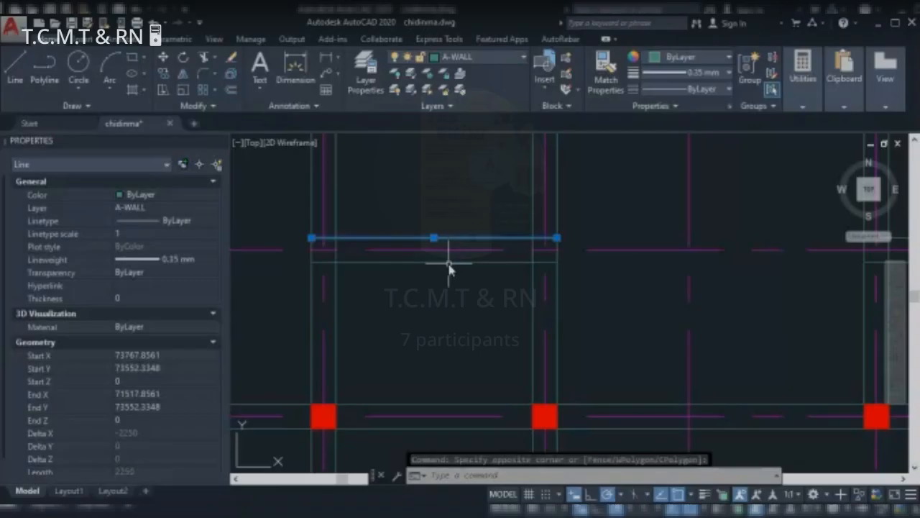
{"action": "left_click", "coordinate": [392, 279]}
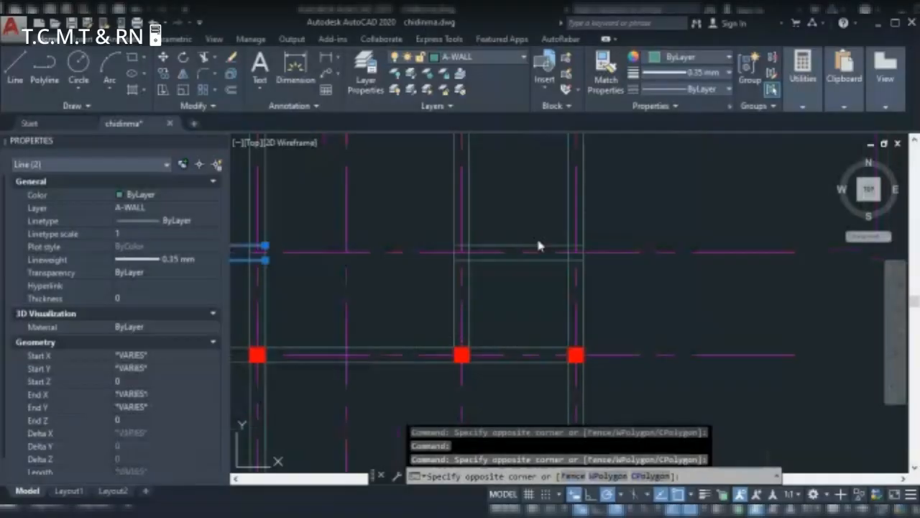
{"action": "left_click", "coordinate": [528, 252]}
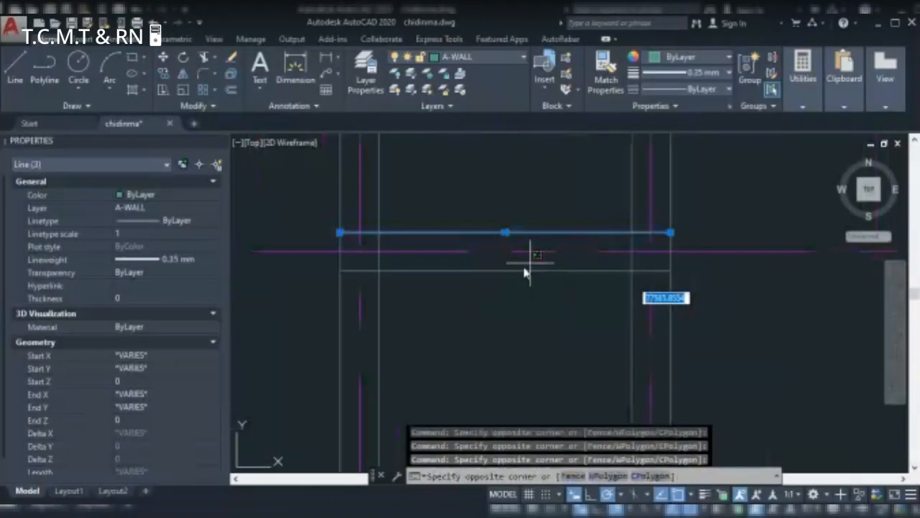
{"action": "left_click", "coordinate": [525, 273]}
{"action": "scroll", "coordinate": [564, 253], "scroll_direction": "down", "scroll_amount": 5}
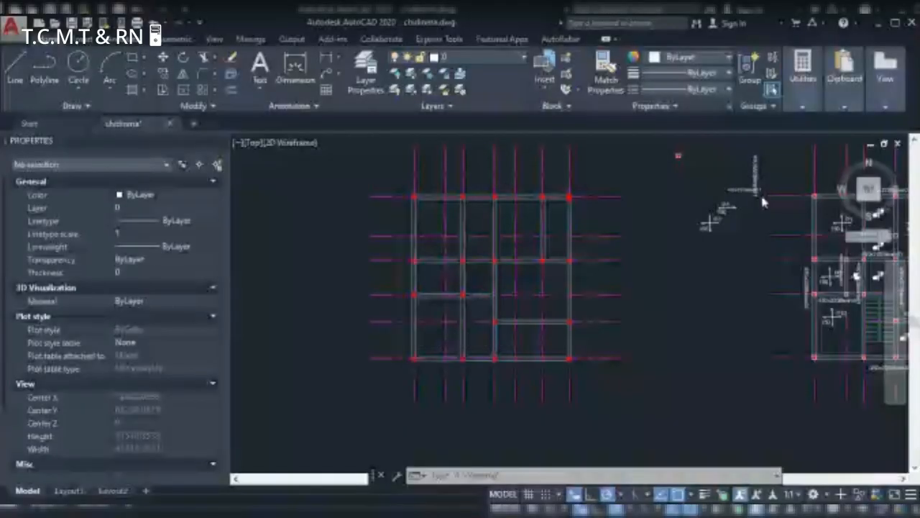
Copy the spare horizontal beam label above the top edge beam of the first floor plan and end the copying.
{"action": "scroll", "coordinate": [764, 203], "scroll_direction": "up", "scroll_amount": 5}
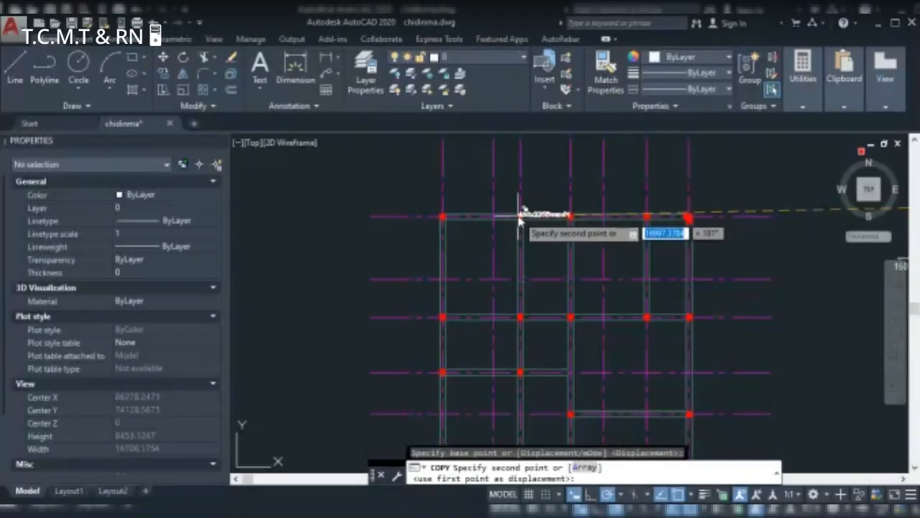
{"action": "scroll", "coordinate": [519, 217], "scroll_direction": "up", "scroll_amount": 3}
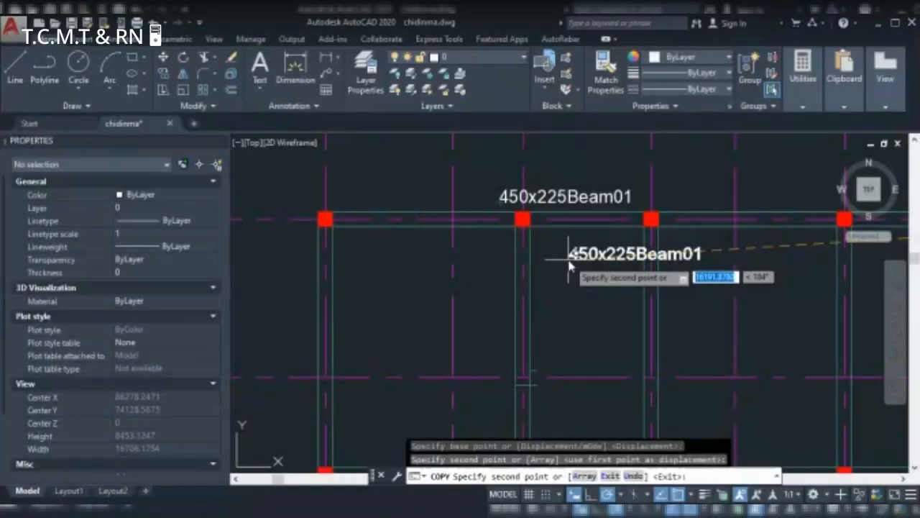
{"action": "key", "text": "Escape"}
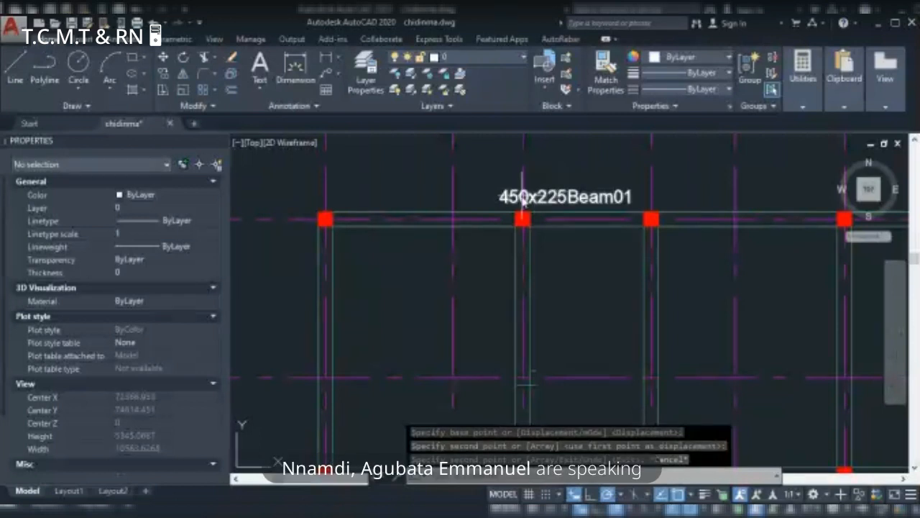
Change the text of the label above the first floor plan's top edge beam to 300x225Beam01.
{"action": "left_click", "coordinate": [564, 206]}
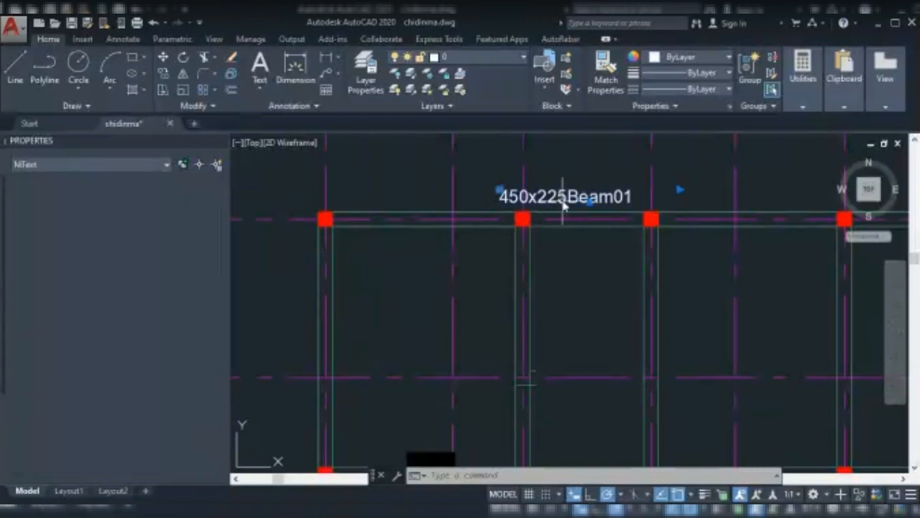
{"action": "double_click", "coordinate": [564, 206]}
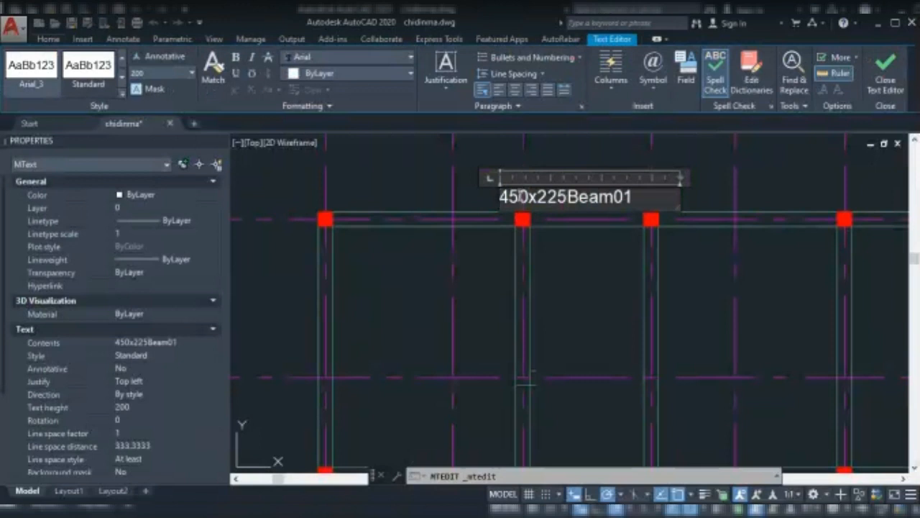
{"action": "key", "text": "BackSpace"}
{"action": "key", "text": "BackSpace"}
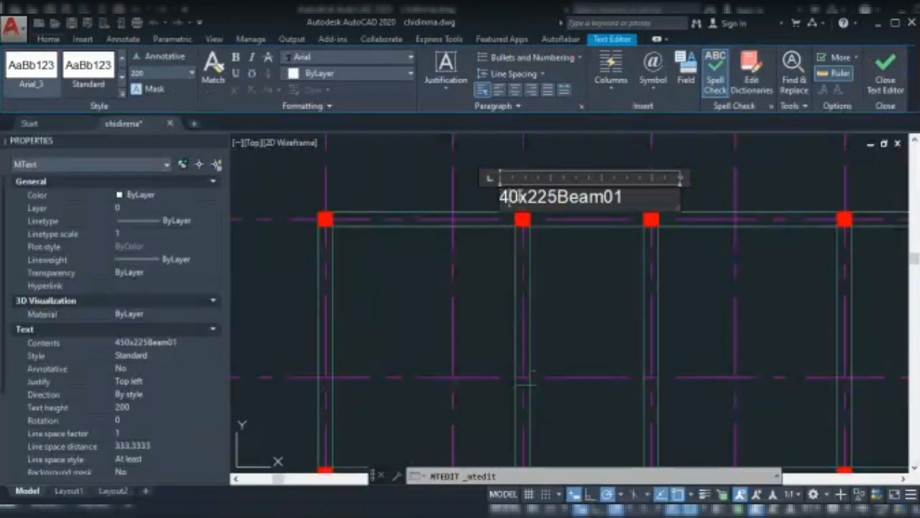
{"action": "type", "text": "30"}
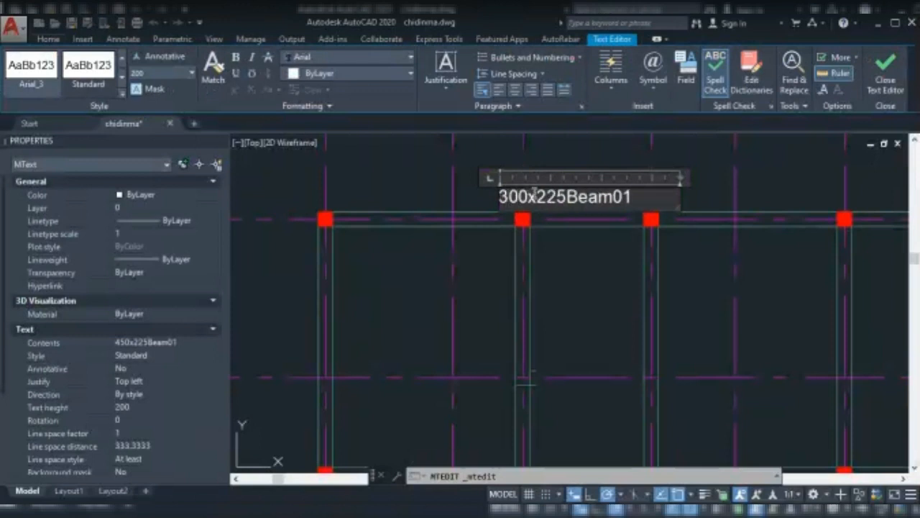
{"action": "left_click", "coordinate": [408, 186]}
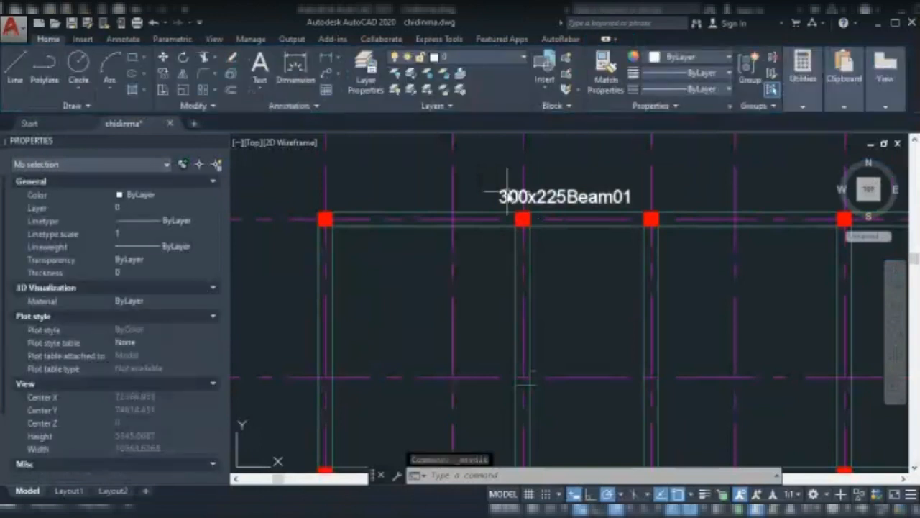
Copy the 300x225Beam01 label from the first floor plan's top edge beam to above each of its three interior horizontal beams.
{"action": "scroll", "coordinate": [512, 192], "scroll_direction": "down", "scroll_amount": 2}
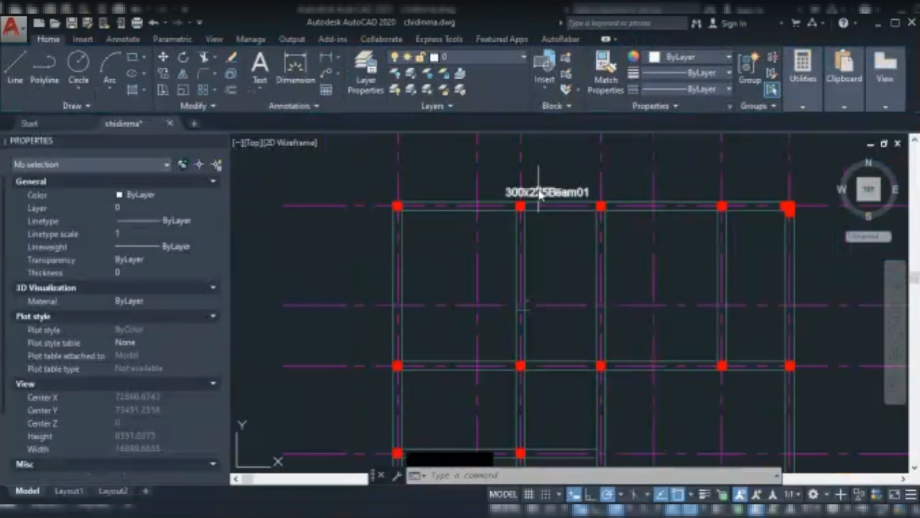
{"action": "left_click", "coordinate": [539, 193]}
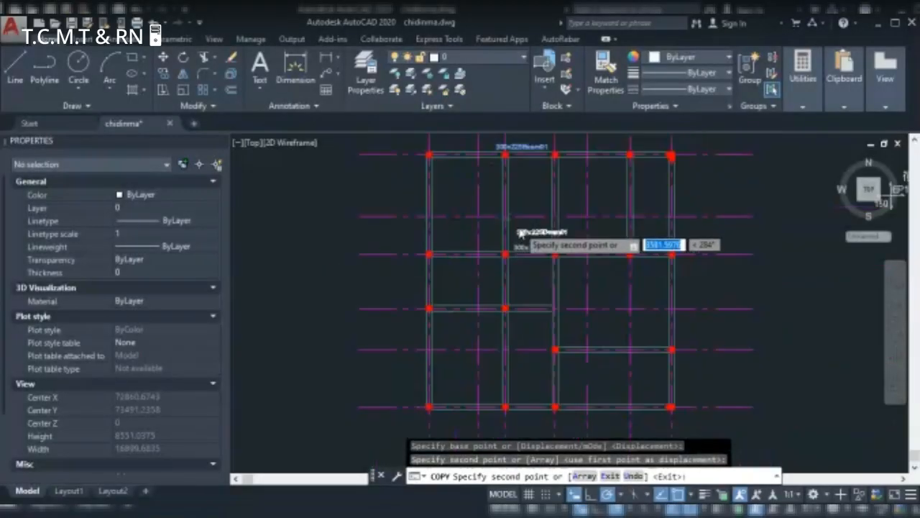
{"action": "scroll", "coordinate": [519, 232], "scroll_direction": "down", "scroll_amount": 2}
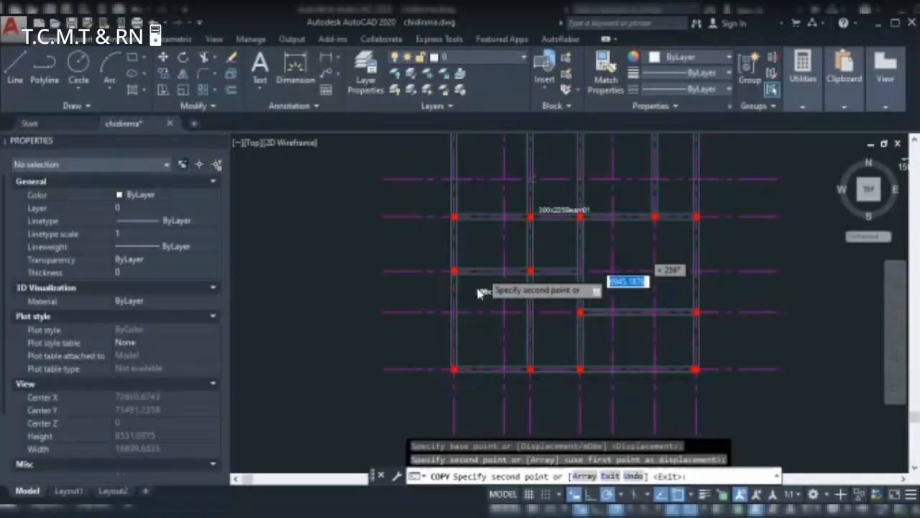
{"action": "scroll", "coordinate": [496, 266], "scroll_direction": "down", "scroll_amount": 3}
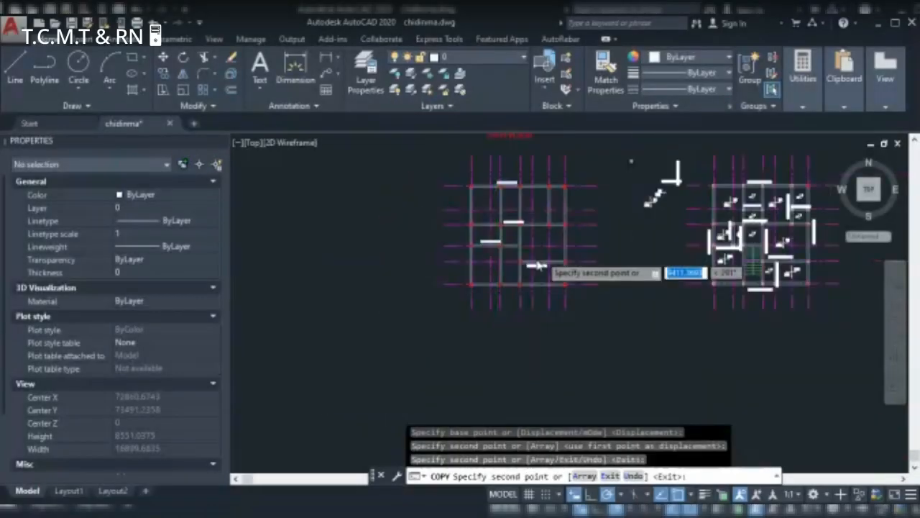
{"action": "scroll", "coordinate": [538, 266], "scroll_direction": "up", "scroll_amount": 4}
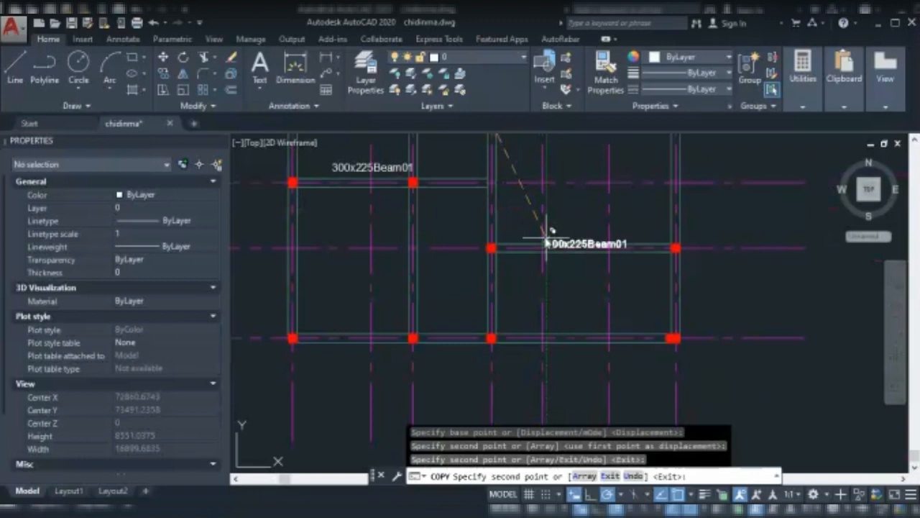
Copy the label below the first floor plan's bottom edge beam, place a spare copy in the empty space beside the plan, and end the copying.
{"action": "scroll", "coordinate": [482, 306], "scroll_direction": "down", "scroll_amount": 2}
{"action": "scroll", "coordinate": [482, 307], "scroll_direction": "up", "scroll_amount": 4}
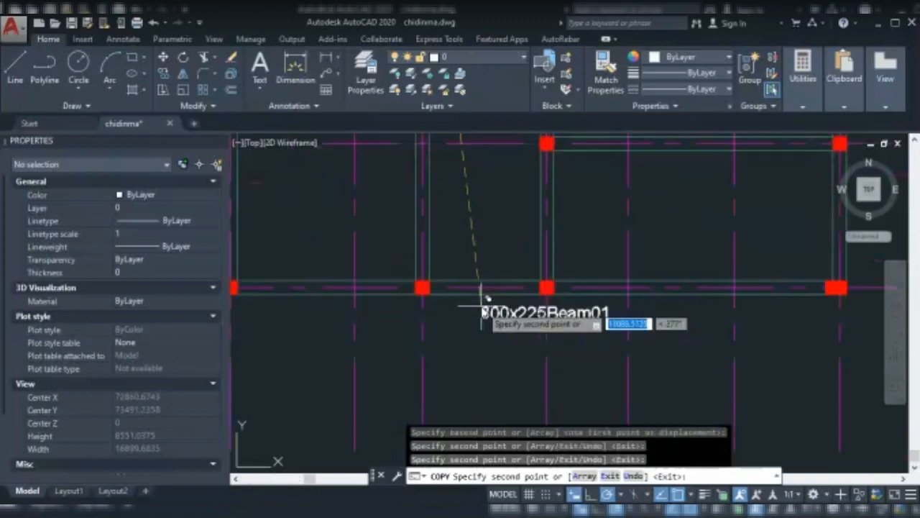
{"action": "scroll", "coordinate": [476, 309], "scroll_direction": "down", "scroll_amount": 2}
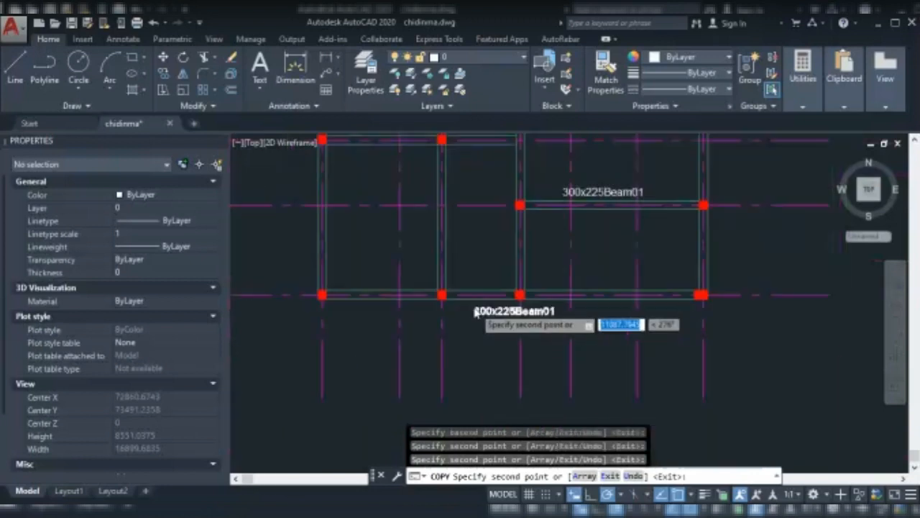
{"action": "scroll", "coordinate": [475, 311], "scroll_direction": "down", "scroll_amount": 3}
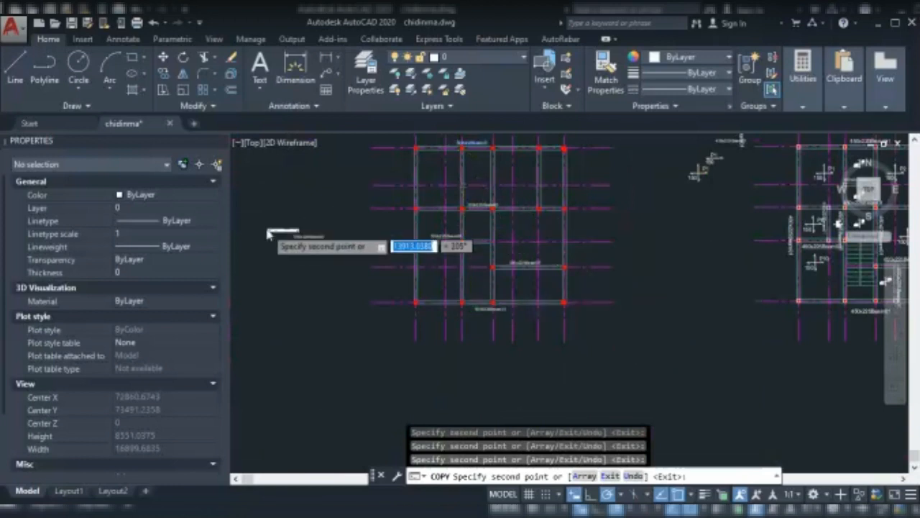
{"action": "scroll", "coordinate": [268, 233], "scroll_direction": "up", "scroll_amount": 2}
{"action": "scroll", "coordinate": [271, 236], "scroll_direction": "up", "scroll_amount": 2}
{"action": "key", "text": "Escape"}
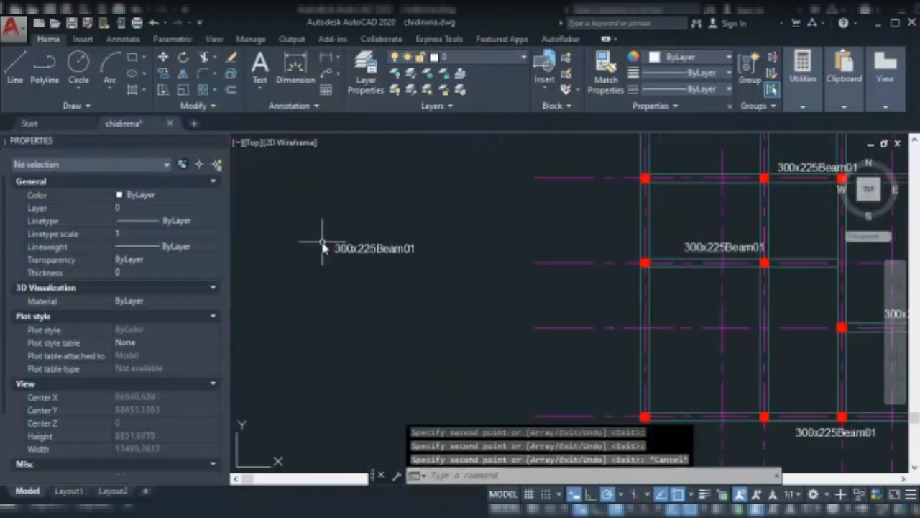
Rotate the spare 300x225Beam01 label to vertical and copy it beside the first floor plan's left edge beam.
{"action": "left_click", "coordinate": [359, 250]}
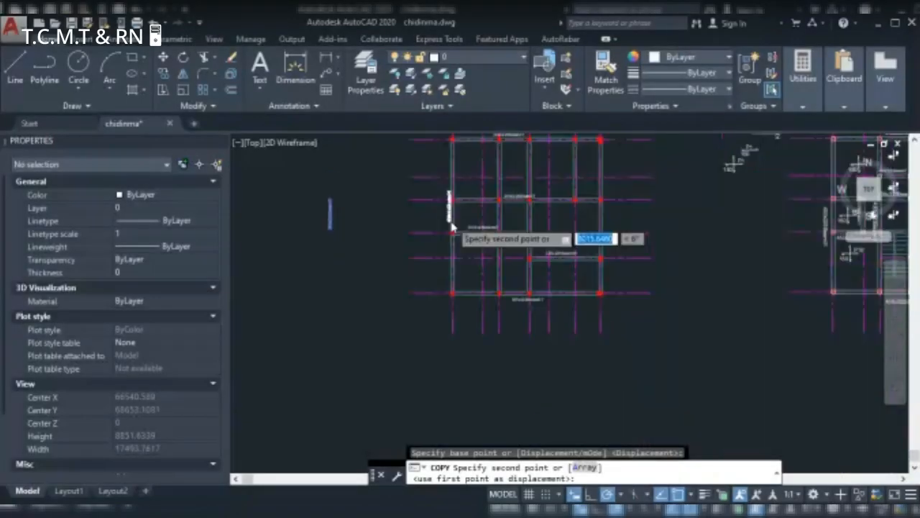
{"action": "scroll", "coordinate": [451, 226], "scroll_direction": "up", "scroll_amount": 3}
{"action": "scroll", "coordinate": [447, 229], "scroll_direction": "up", "scroll_amount": 2}
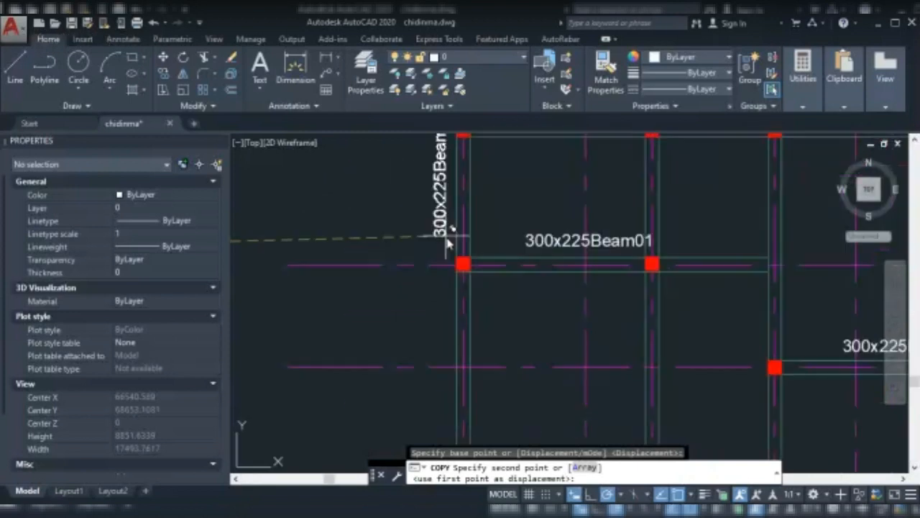
{"action": "left_click", "coordinate": [447, 232]}
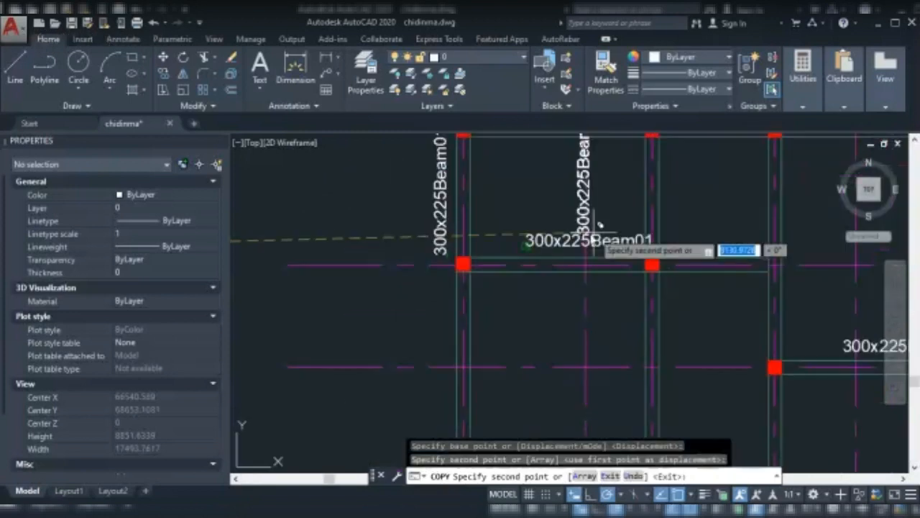
Copy the vertical label beside the three interior vertical beams of the first floor plan, including the short one in the upper right bay.
{"action": "left_click", "coordinate": [674, 332]}
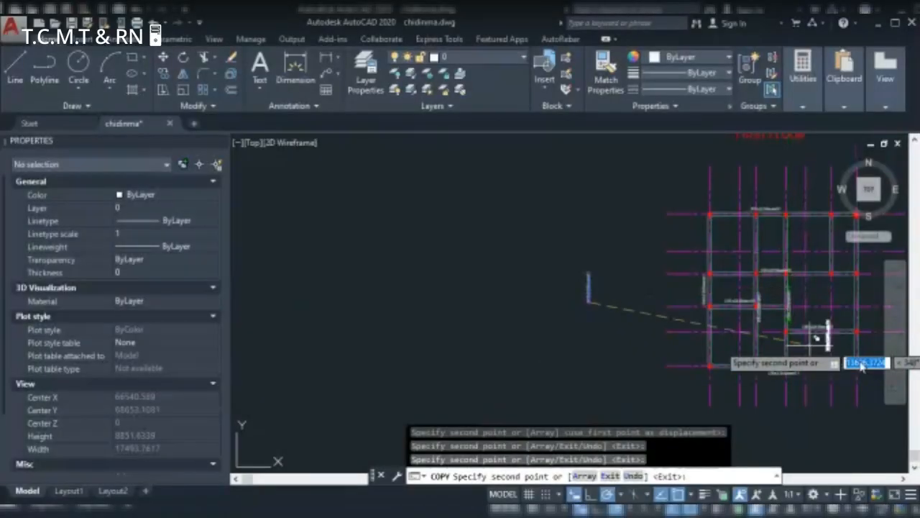
{"action": "scroll", "coordinate": [817, 304], "scroll_direction": "down", "scroll_amount": 2}
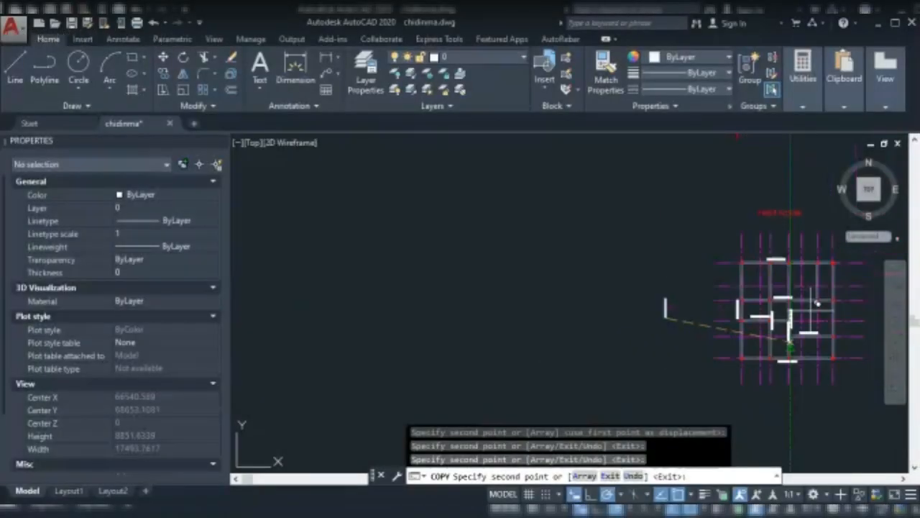
{"action": "scroll", "coordinate": [817, 303], "scroll_direction": "up", "scroll_amount": 2}
{"action": "scroll", "coordinate": [823, 295], "scroll_direction": "up", "scroll_amount": 5}
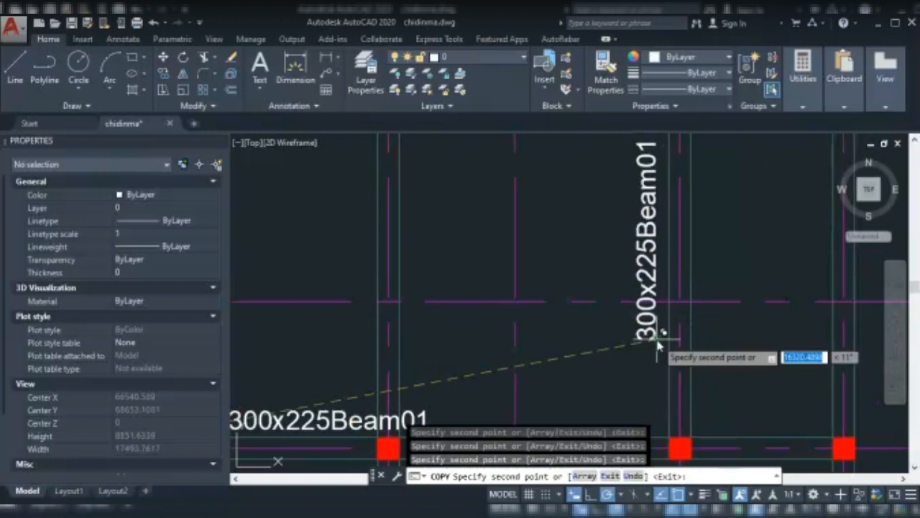
Copy the vertical label along the outer side of the first floor plan's right edge beam and end the copying.
{"action": "scroll", "coordinate": [658, 346], "scroll_direction": "down", "scroll_amount": 6}
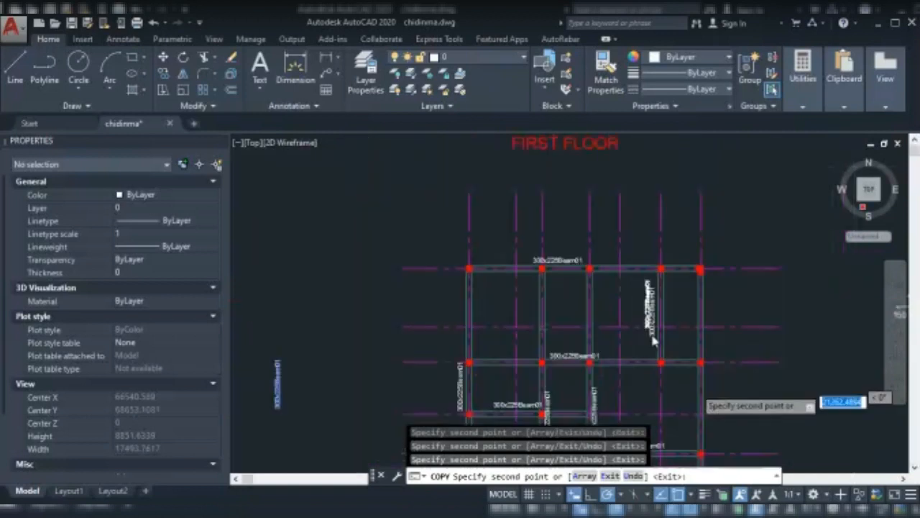
{"action": "scroll", "coordinate": [694, 386], "scroll_direction": "up", "scroll_amount": 5}
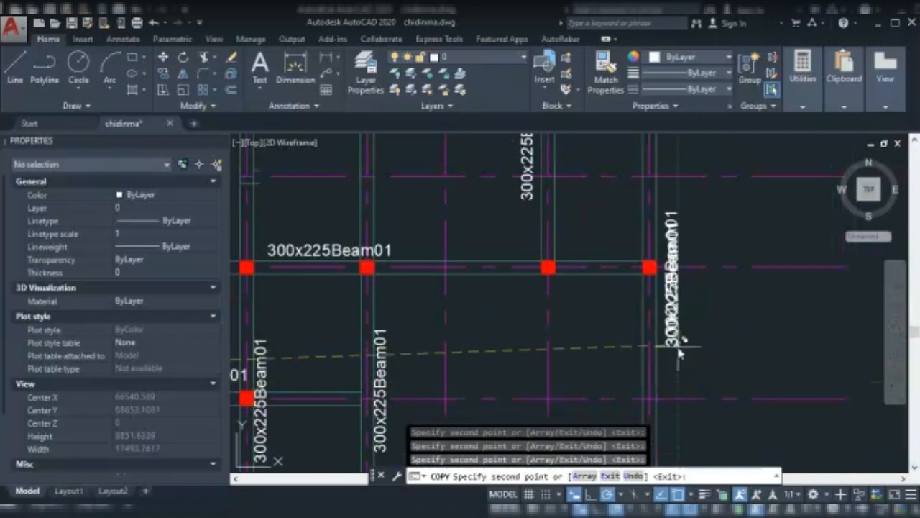
{"action": "scroll", "coordinate": [679, 350], "scroll_direction": "down", "scroll_amount": 3}
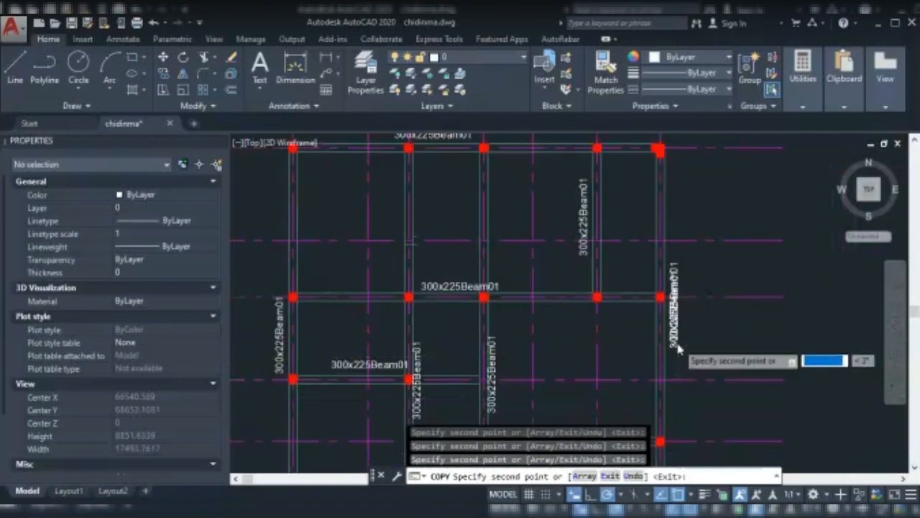
{"action": "scroll", "coordinate": [678, 348], "scroll_direction": "down", "scroll_amount": 2}
{"action": "key", "text": "Escape"}
{"action": "scroll", "coordinate": [637, 352], "scroll_direction": "down", "scroll_amount": 4}
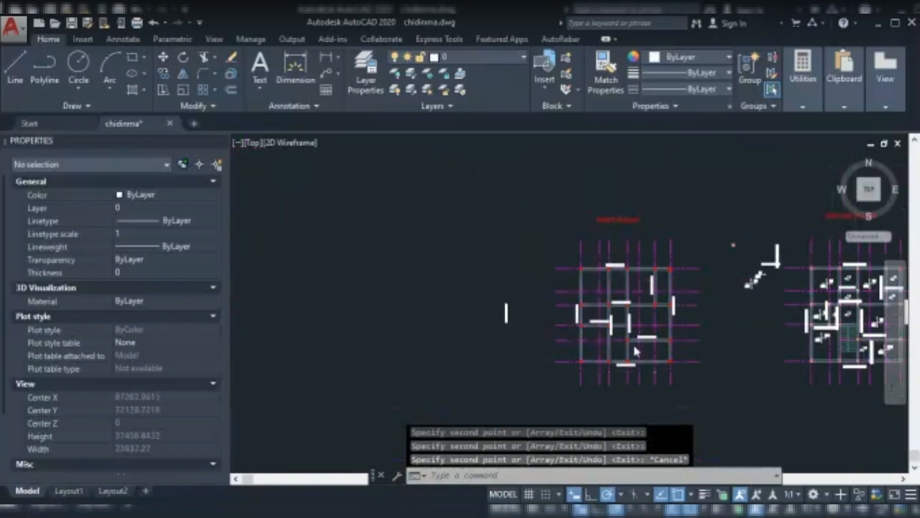
Inspect the beam labels on the first floor and ground floor framing plans.
{"action": "scroll", "coordinate": [635, 351], "scroll_direction": "up", "scroll_amount": 3}
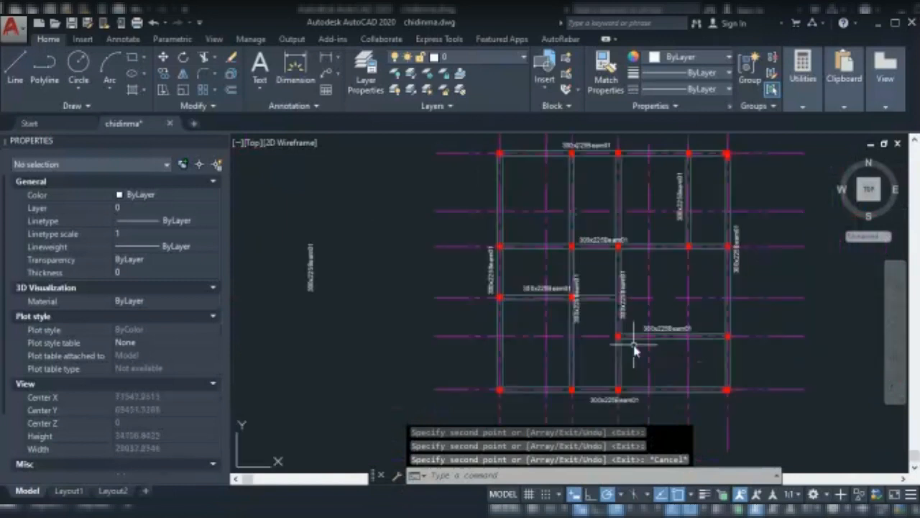
{"action": "scroll", "coordinate": [634, 350], "scroll_direction": "down", "scroll_amount": 5}
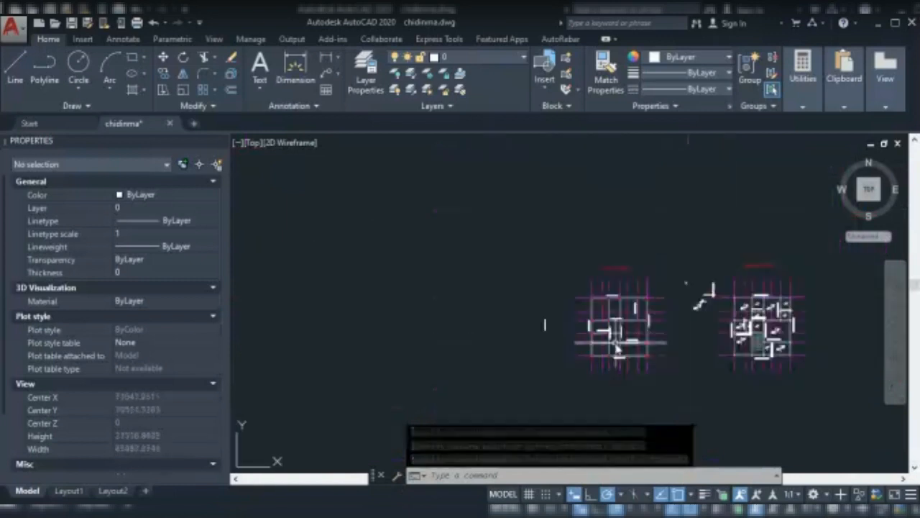
{"action": "scroll", "coordinate": [800, 309], "scroll_direction": "up", "scroll_amount": 3}
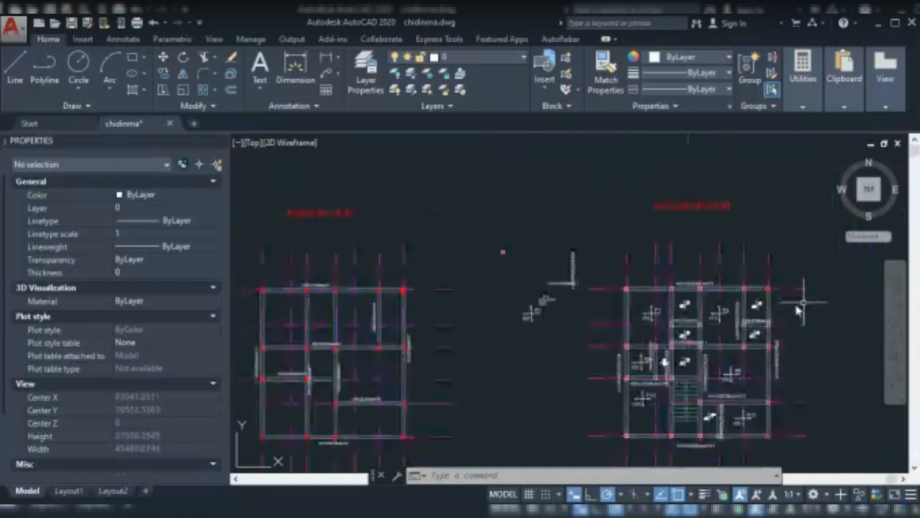
{"action": "scroll", "coordinate": [755, 298], "scroll_direction": "up", "scroll_amount": 3}
{"action": "scroll", "coordinate": [654, 291], "scroll_direction": "up", "scroll_amount": 2}
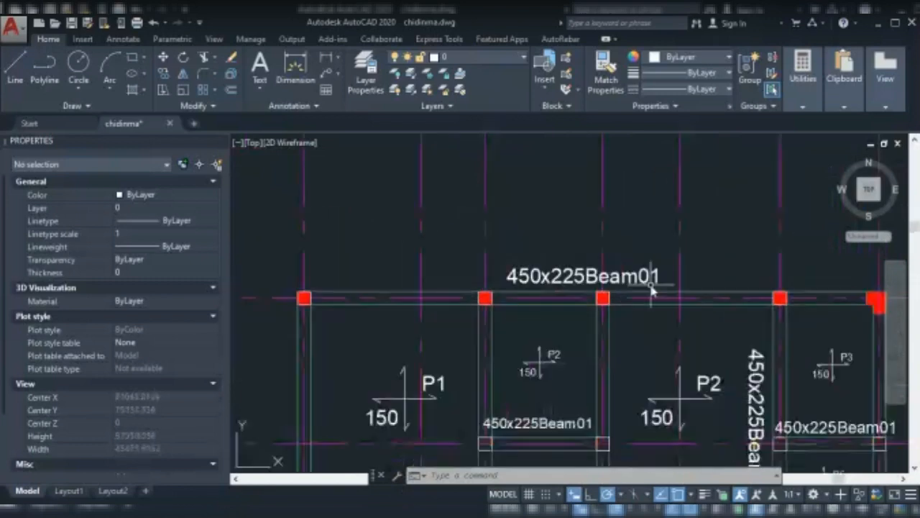
{"action": "scroll", "coordinate": [650, 306], "scroll_direction": "down", "scroll_amount": 2}
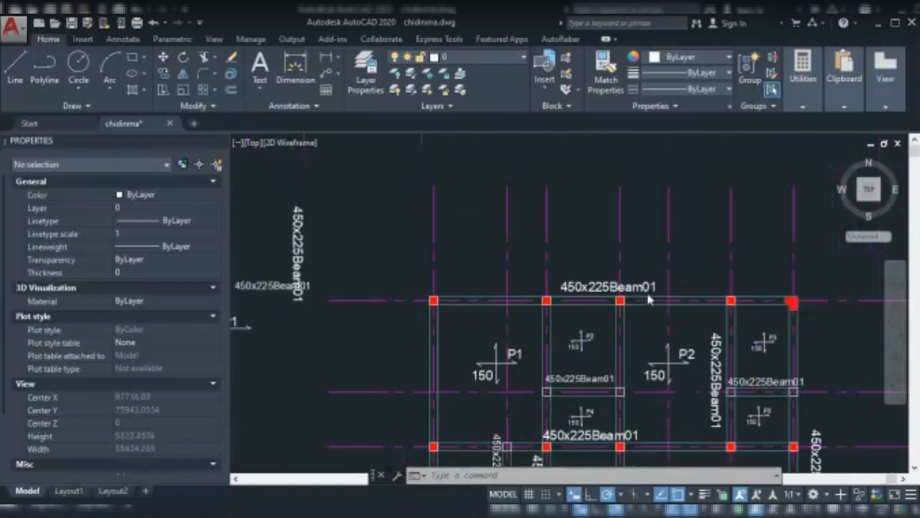
{"action": "scroll", "coordinate": [649, 301], "scroll_direction": "down", "scroll_amount": 3}
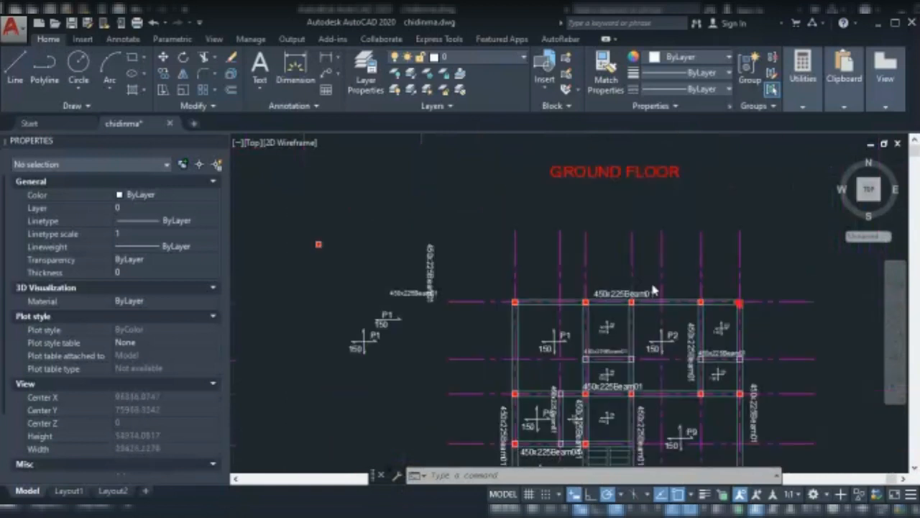
{"action": "scroll", "coordinate": [647, 309], "scroll_direction": "down", "scroll_amount": 2}
Select the ground floor's 450x225Beam01 labels between P2 and P4, between P2 and P3, and below P3.
{"action": "scroll", "coordinate": [643, 338], "scroll_direction": "up", "scroll_amount": 4}
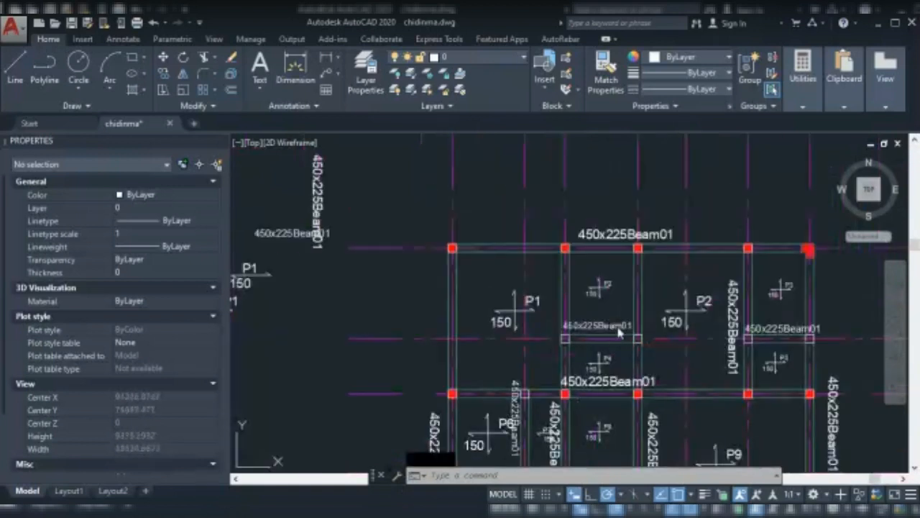
{"action": "left_click", "coordinate": [597, 325]}
{"action": "left_click", "coordinate": [729, 332]}
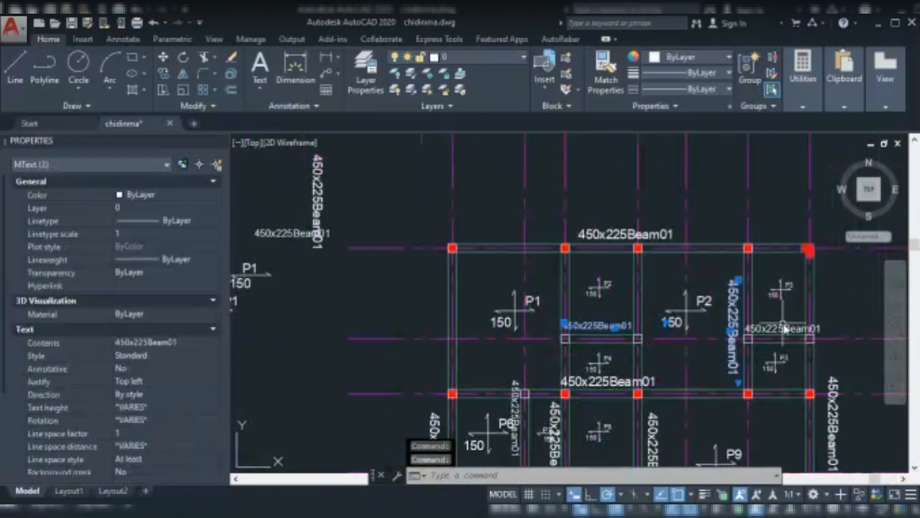
{"action": "left_click", "coordinate": [770, 328]}
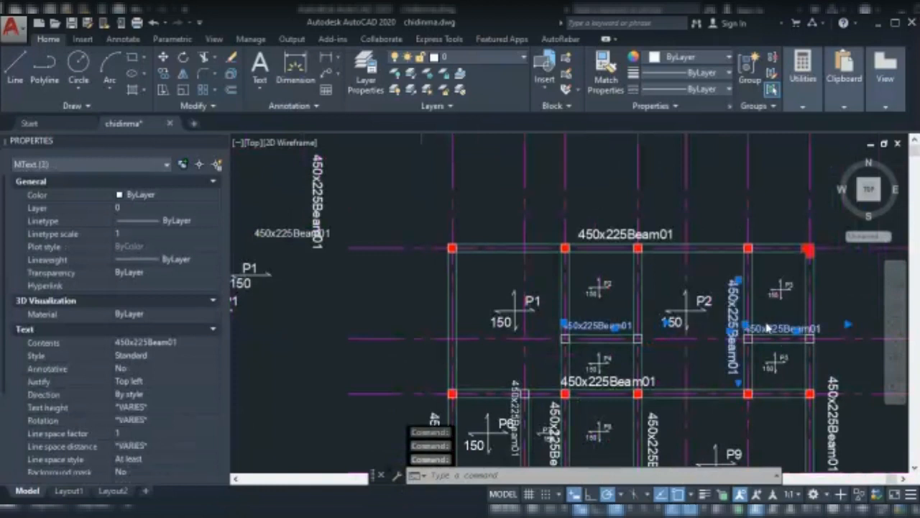
{"action": "scroll", "coordinate": [768, 328], "scroll_direction": "down", "scroll_amount": 2}
{"action": "scroll", "coordinate": [735, 337], "scroll_direction": "down", "scroll_amount": 2}
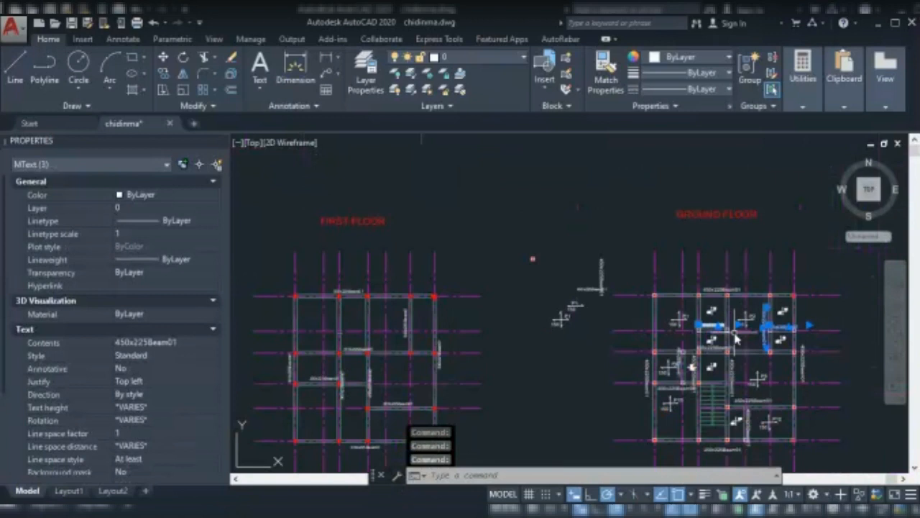
Add the 450x225Beam01 labels below P4 and the two vertical ones beside P6 and P7 to the selection.
{"action": "left_click", "coordinate": [716, 346]}
{"action": "scroll", "coordinate": [713, 350], "scroll_direction": "up", "scroll_amount": 2}
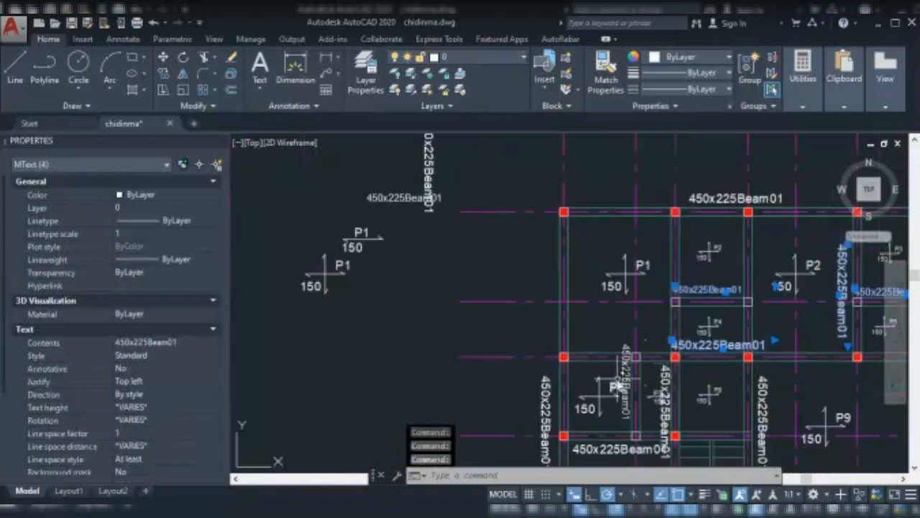
{"action": "left_click", "coordinate": [627, 383]}
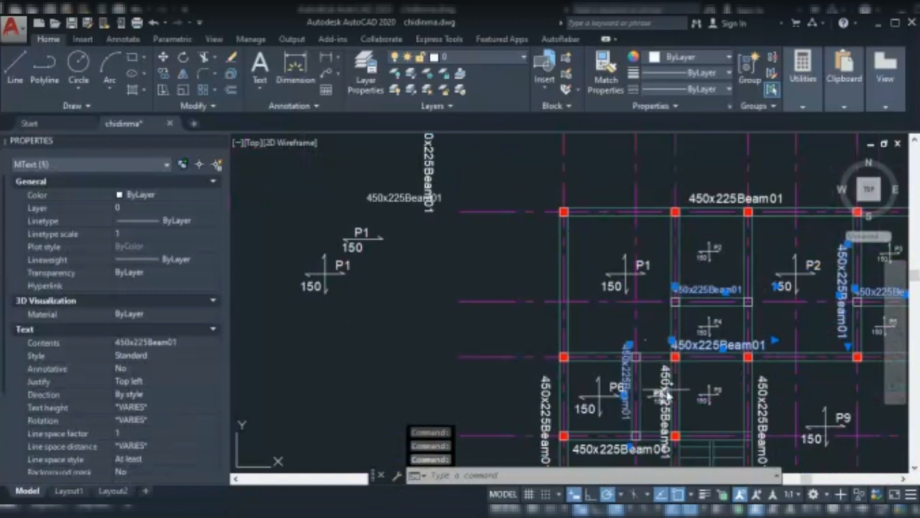
{"action": "left_click", "coordinate": [667, 394]}
{"action": "scroll", "coordinate": [667, 394], "scroll_direction": "down", "scroll_amount": 4}
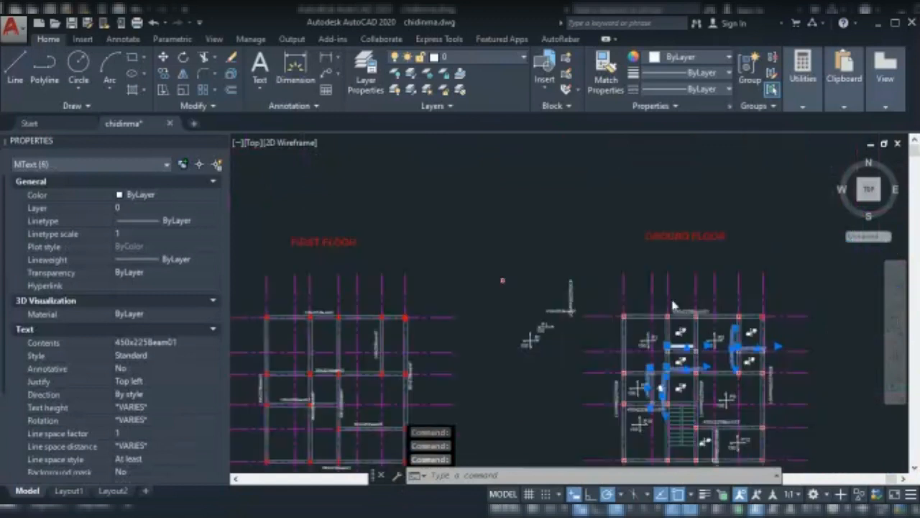
Add the ground floor's vertical beam labels on both outer edges and beside P9 to the selection.
{"action": "scroll", "coordinate": [616, 398], "scroll_direction": "up", "scroll_amount": 3}
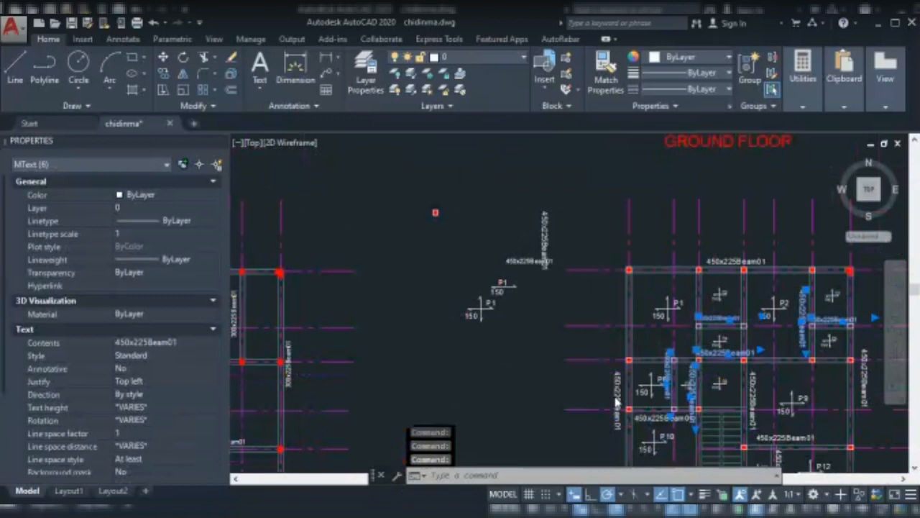
{"action": "scroll", "coordinate": [617, 399], "scroll_direction": "up", "scroll_amount": 2}
{"action": "left_click", "coordinate": [617, 394]}
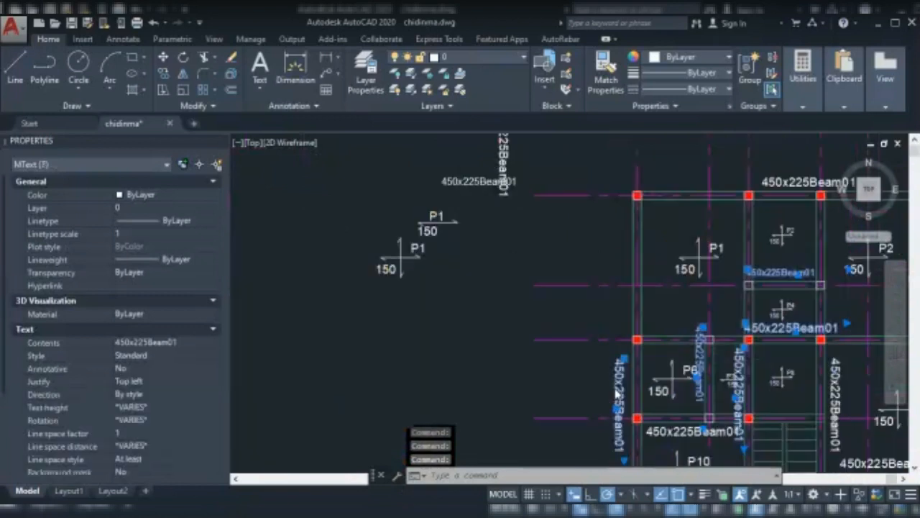
{"action": "scroll", "coordinate": [617, 394], "scroll_direction": "down", "scroll_amount": 4}
{"action": "scroll", "coordinate": [712, 385], "scroll_direction": "up", "scroll_amount": 2}
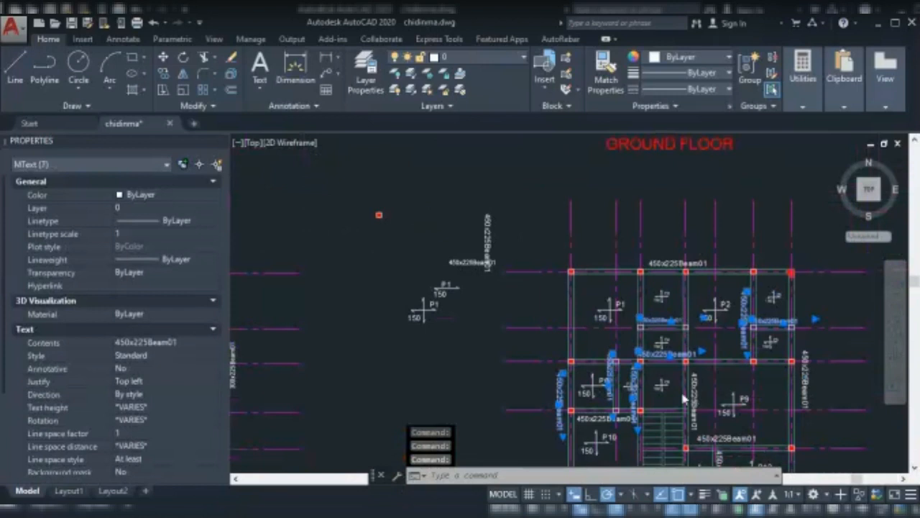
{"action": "left_click", "coordinate": [684, 400]}
{"action": "scroll", "coordinate": [684, 399], "scroll_direction": "up", "scroll_amount": 2}
{"action": "scroll", "coordinate": [712, 392], "scroll_direction": "down", "scroll_amount": 4}
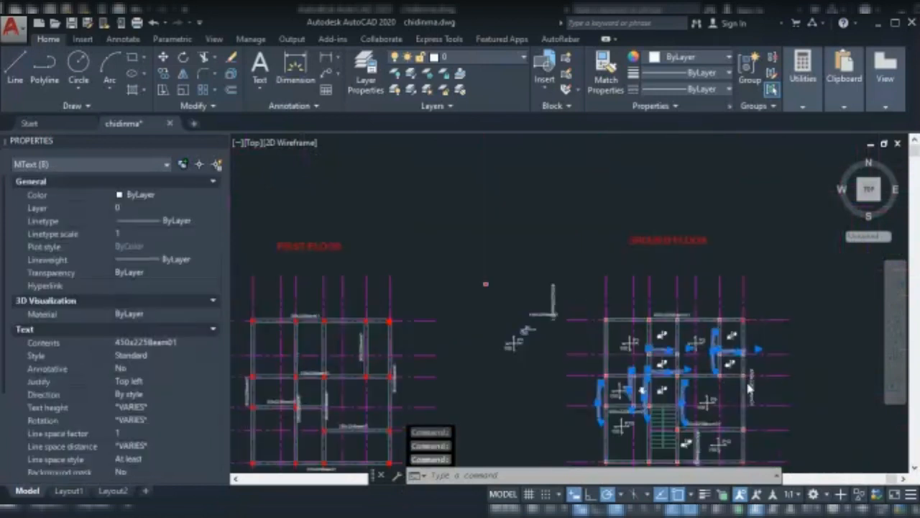
{"action": "scroll", "coordinate": [752, 385], "scroll_direction": "up", "scroll_amount": 2}
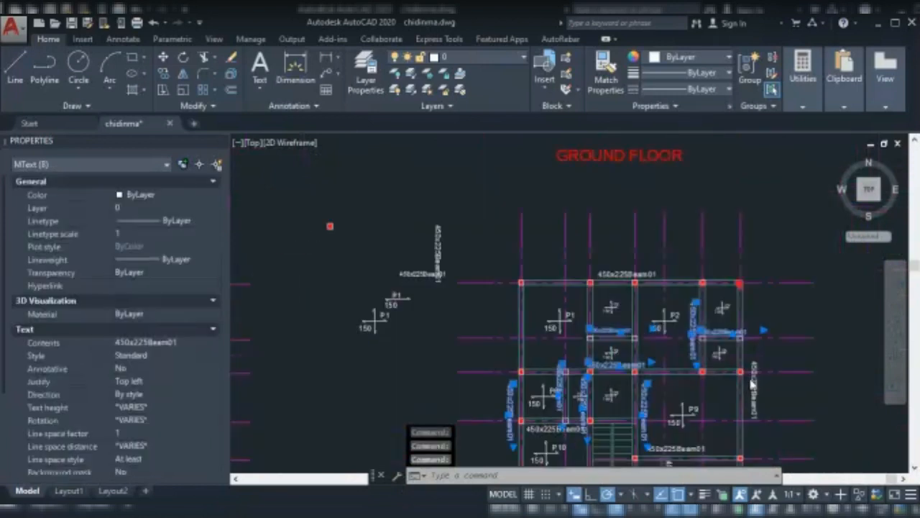
{"action": "scroll", "coordinate": [753, 385], "scroll_direction": "up", "scroll_amount": 2}
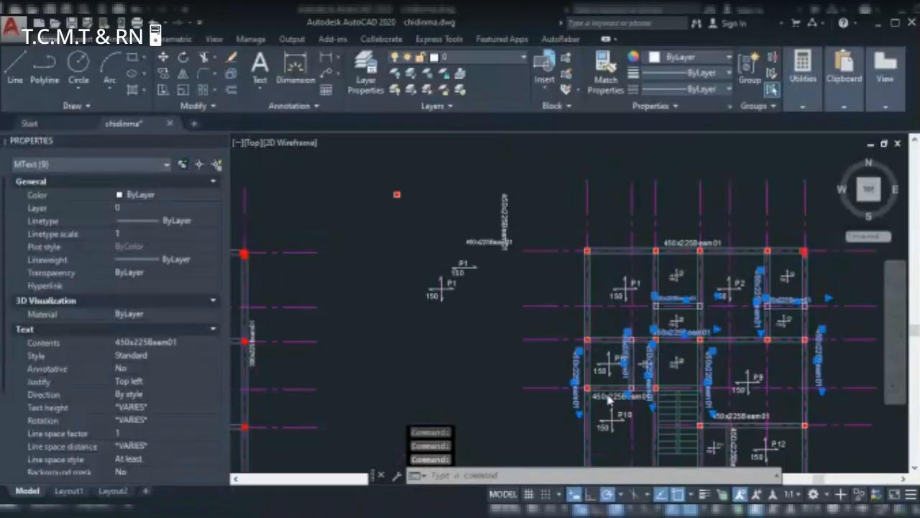
Add the ground floor beam labels above P10, below P9, between P11 and P12, and along the lower edge to the selection.
{"action": "scroll", "coordinate": [608, 399], "scroll_direction": "up", "scroll_amount": 2}
{"action": "left_click", "coordinate": [594, 389]}
{"action": "scroll", "coordinate": [594, 389], "scroll_direction": "down", "scroll_amount": 6}
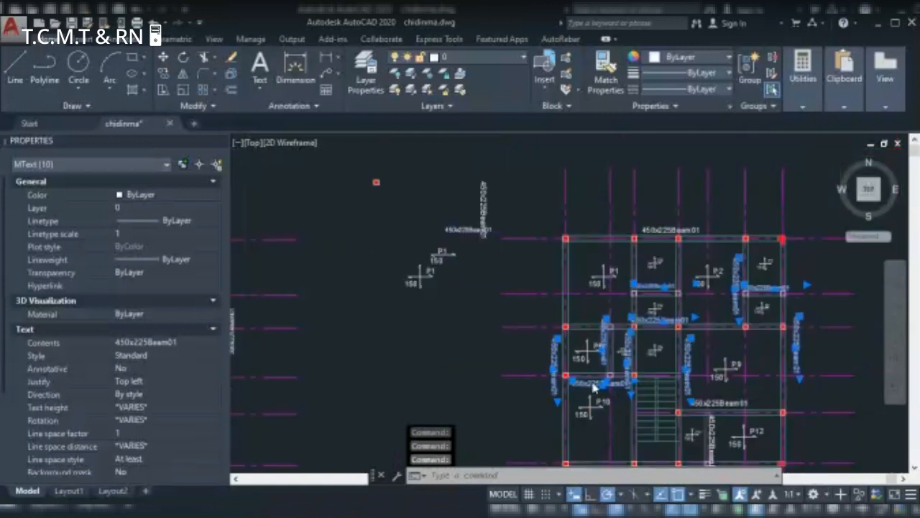
{"action": "scroll", "coordinate": [696, 409], "scroll_direction": "up", "scroll_amount": 4}
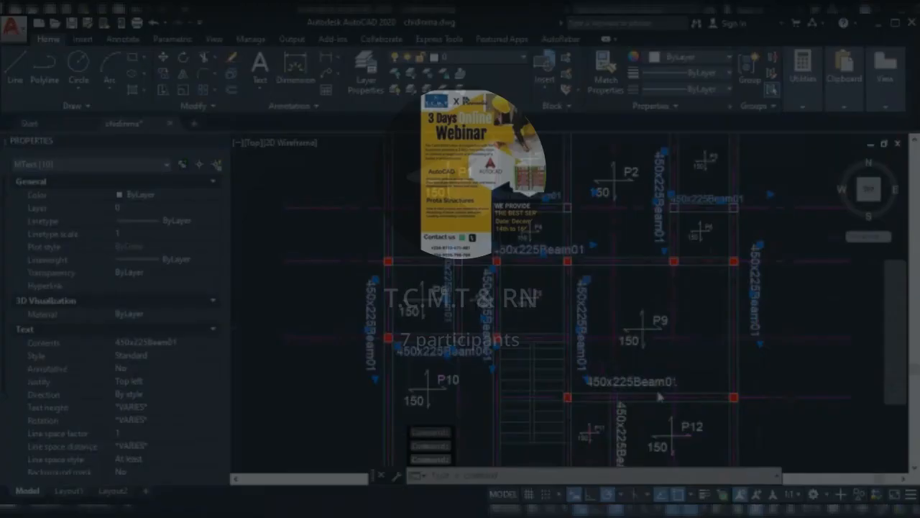
{"action": "scroll", "coordinate": [620, 407], "scroll_direction": "down", "scroll_amount": 4}
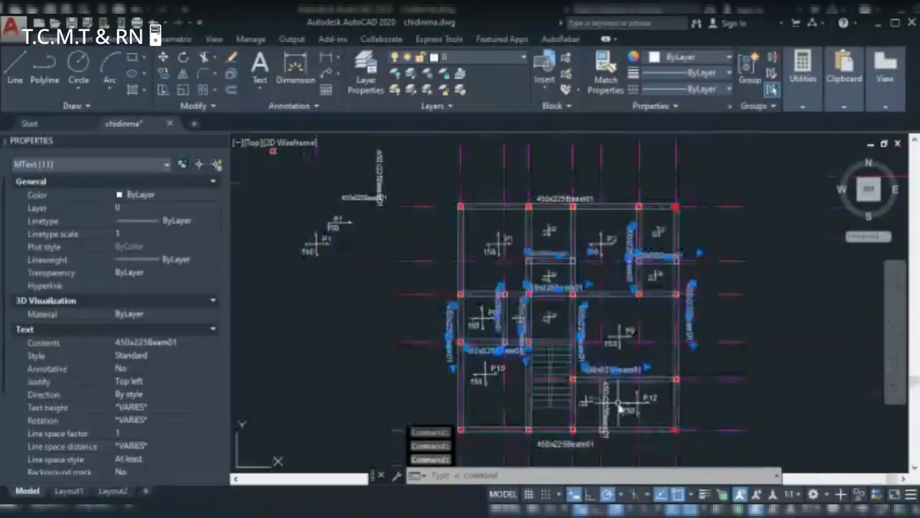
{"action": "scroll", "coordinate": [620, 408], "scroll_direction": "up", "scroll_amount": 5}
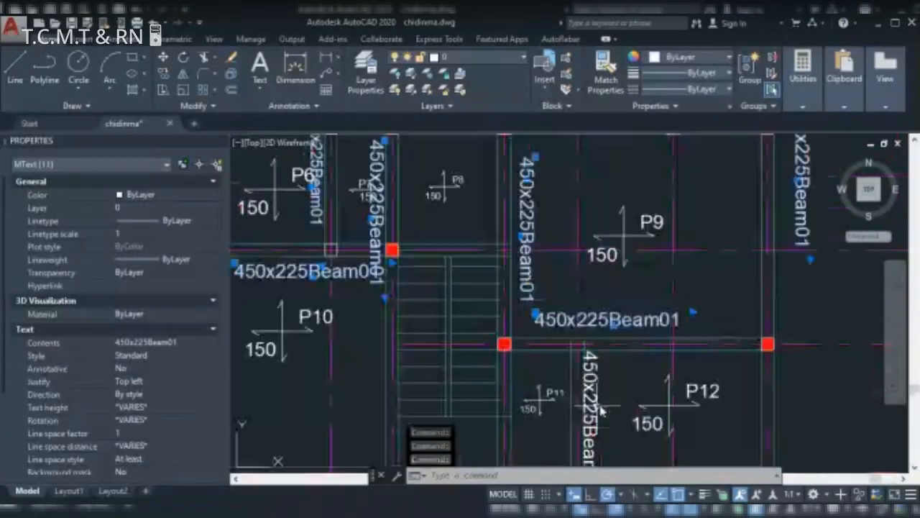
{"action": "scroll", "coordinate": [655, 369], "scroll_direction": "down", "scroll_amount": 5}
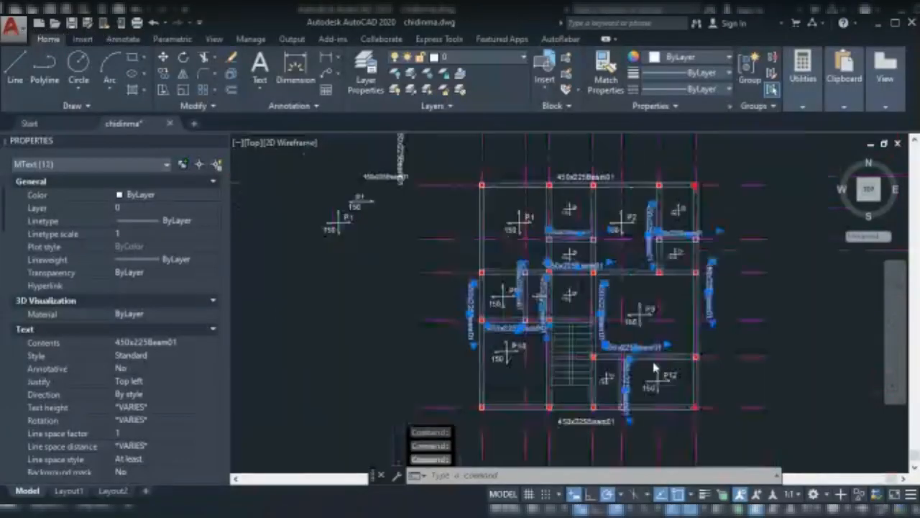
{"action": "left_click", "coordinate": [602, 427]}
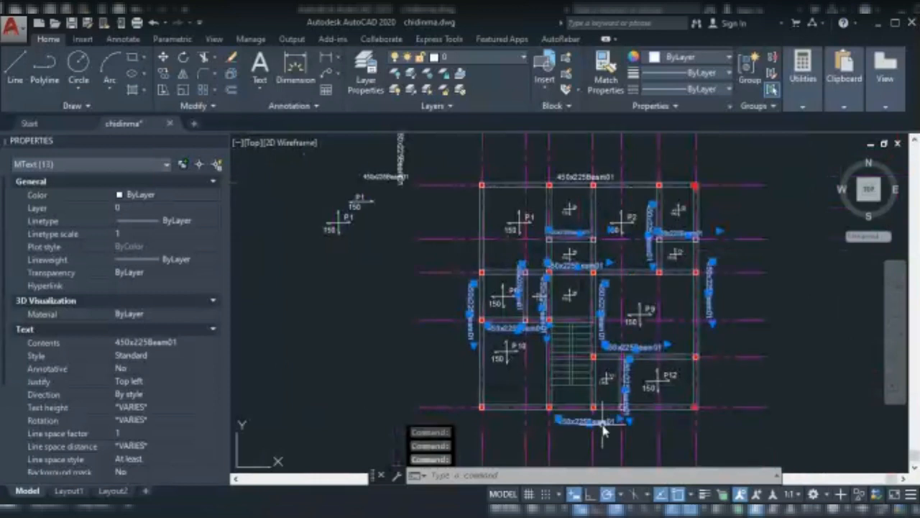
{"action": "scroll", "coordinate": [604, 429], "scroll_direction": "down", "scroll_amount": 2}
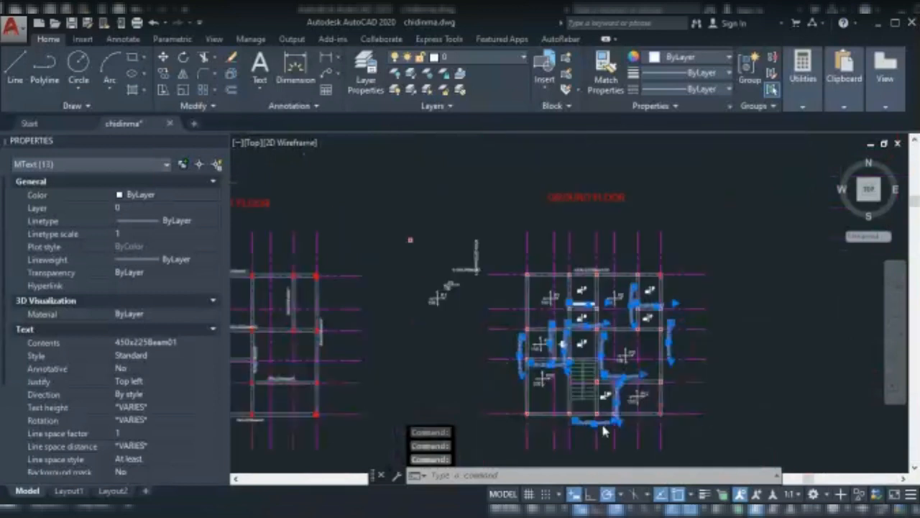
Add the first floor's 300x225Beam01 labels on the upper and left edges, the upper interior vertical and the middle horizontal beam to the selection.
{"action": "scroll", "coordinate": [603, 429], "scroll_direction": "down", "scroll_amount": 2}
{"action": "scroll", "coordinate": [362, 325], "scroll_direction": "up", "scroll_amount": 5}
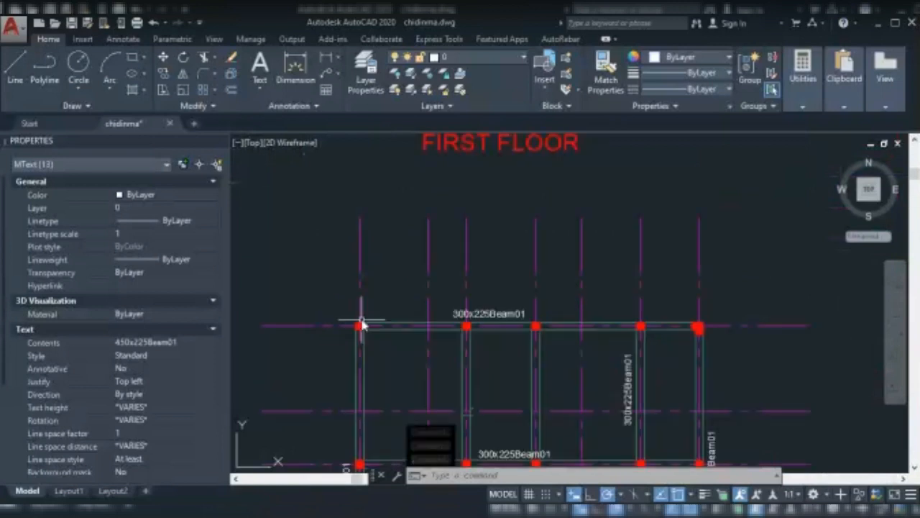
{"action": "left_click", "coordinate": [480, 317]}
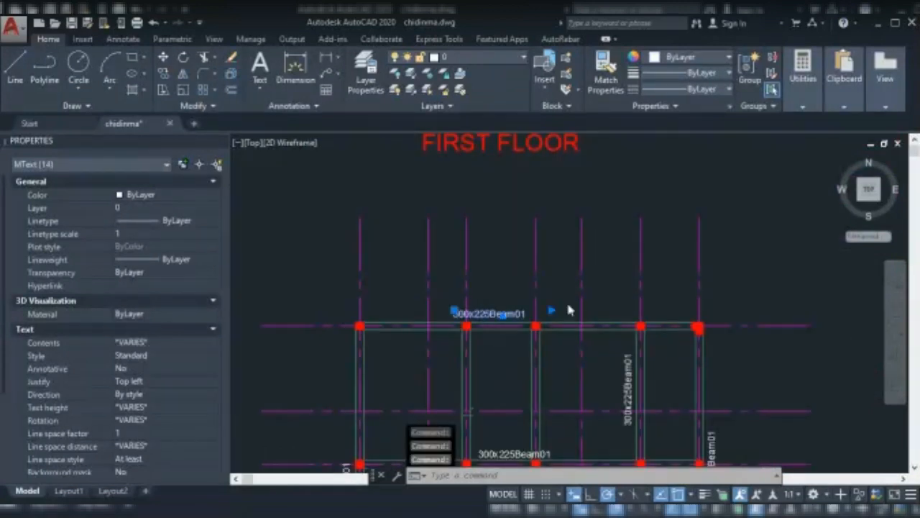
{"action": "scroll", "coordinate": [569, 309], "scroll_direction": "down", "scroll_amount": 3}
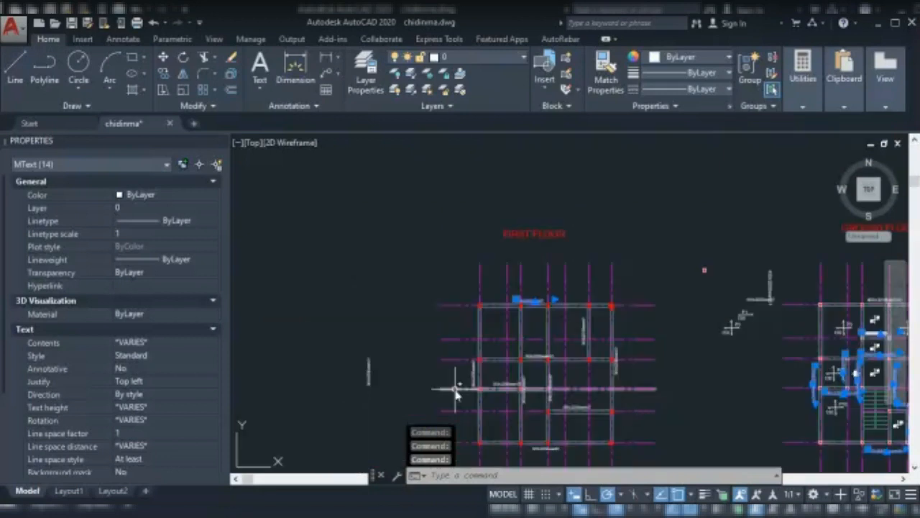
{"action": "scroll", "coordinate": [475, 373], "scroll_direction": "up", "scroll_amount": 4}
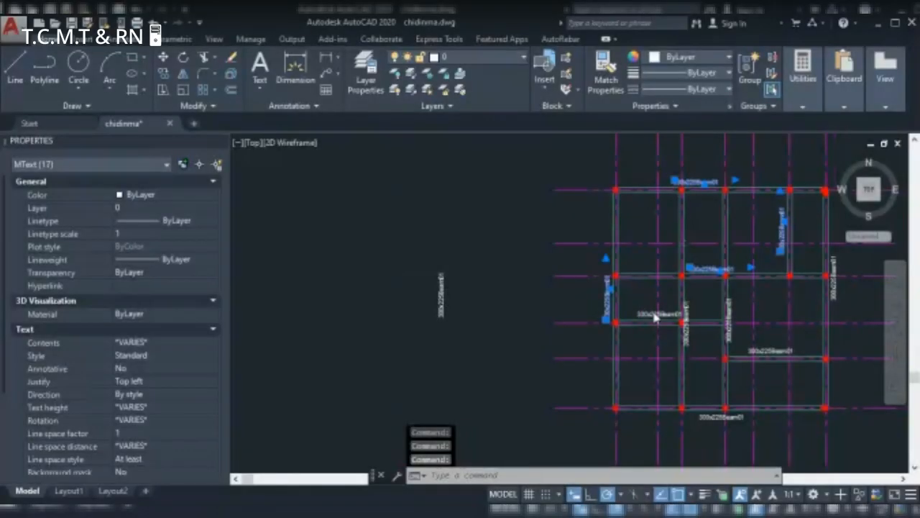
Add the first floor's 300x225Beam01 labels on the short interior horizontal beam and the two interior vertical beams beside it to the selection.
{"action": "scroll", "coordinate": [637, 313], "scroll_direction": "up", "scroll_amount": 2}
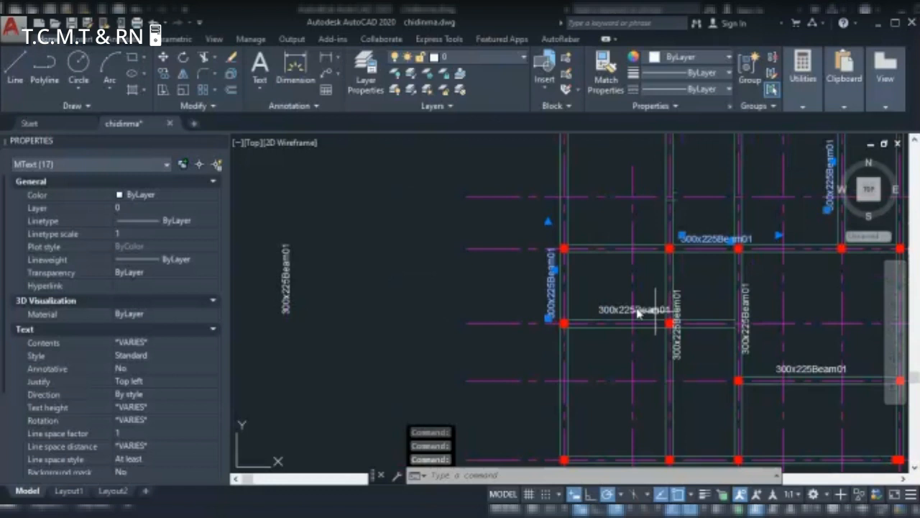
{"action": "left_click", "coordinate": [623, 312]}
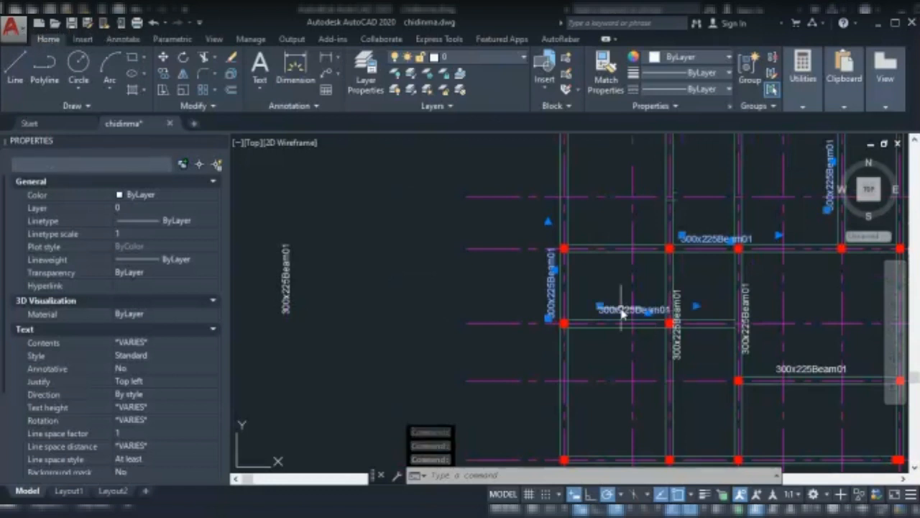
{"action": "left_click", "coordinate": [676, 320]}
{"action": "left_click", "coordinate": [747, 305]}
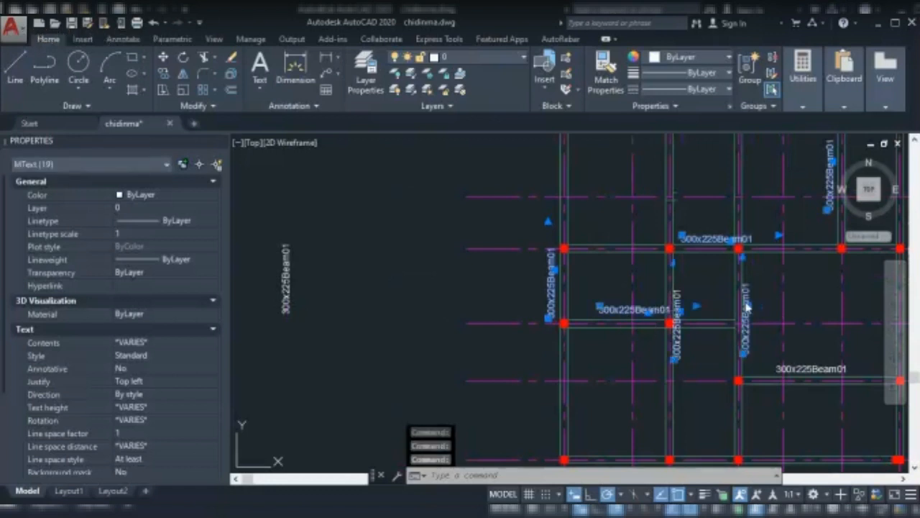
Add the first floor's remaining 300x225Beam01 labels on the right edge, the lower interior horizontal beam and the lower edge to the selection.
{"action": "scroll", "coordinate": [730, 305], "scroll_direction": "down", "scroll_amount": 2}
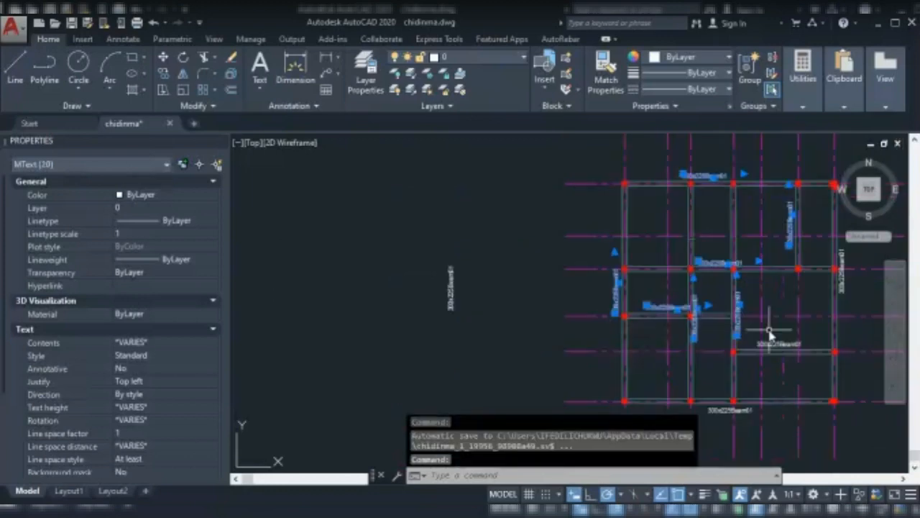
{"action": "left_click", "coordinate": [780, 341]}
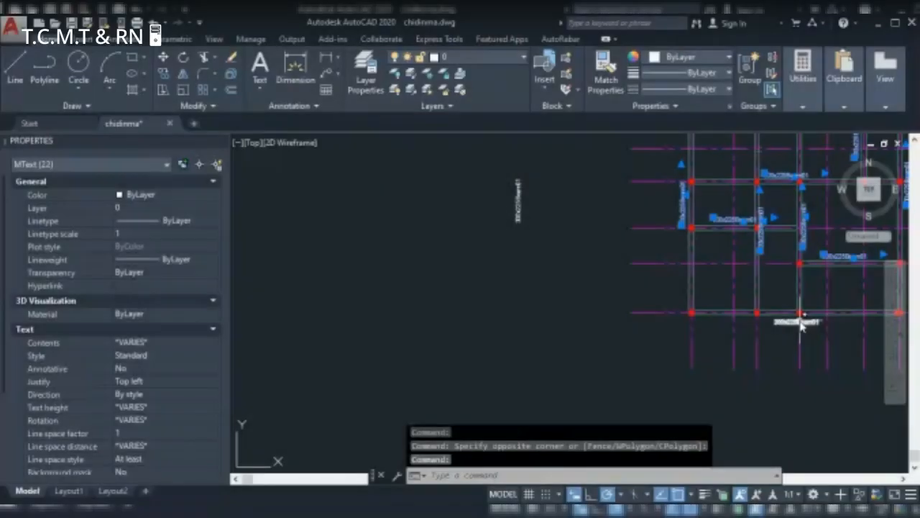
{"action": "left_click", "coordinate": [801, 324]}
{"action": "scroll", "coordinate": [457, 273], "scroll_direction": "down", "scroll_amount": 4}
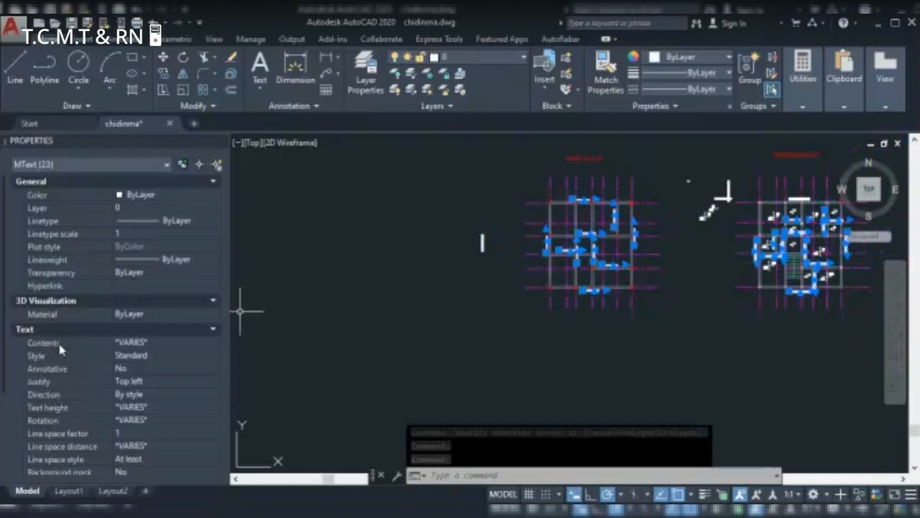
Edit the selected ground floor label contents to 450x225Beam02 above P4, 450x225Beam03 beside P3 and 450x225Beam04 below P3.
{"action": "left_click", "coordinate": [60, 346]}
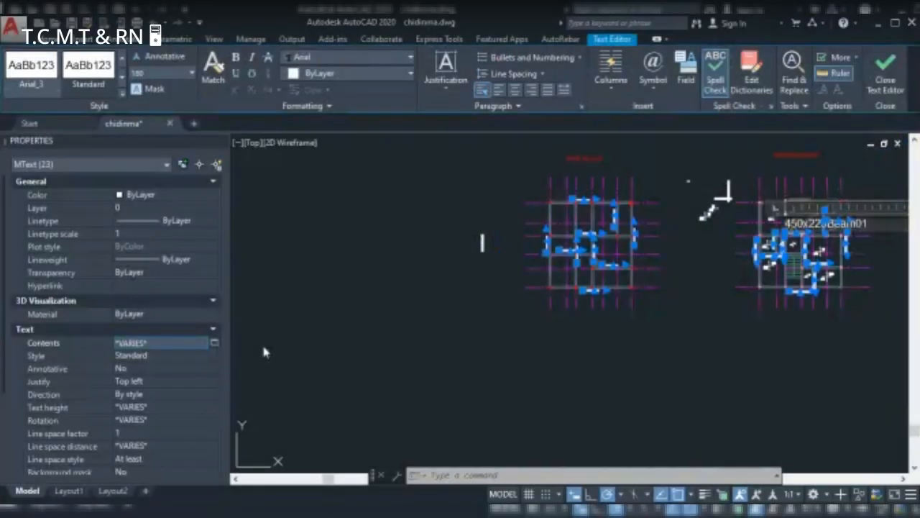
{"action": "middle_click_drag", "start_coordinate": [873, 227], "coordinate": [640, 272]}
{"action": "scroll", "coordinate": [640, 272], "scroll_direction": "up", "scroll_amount": 2}
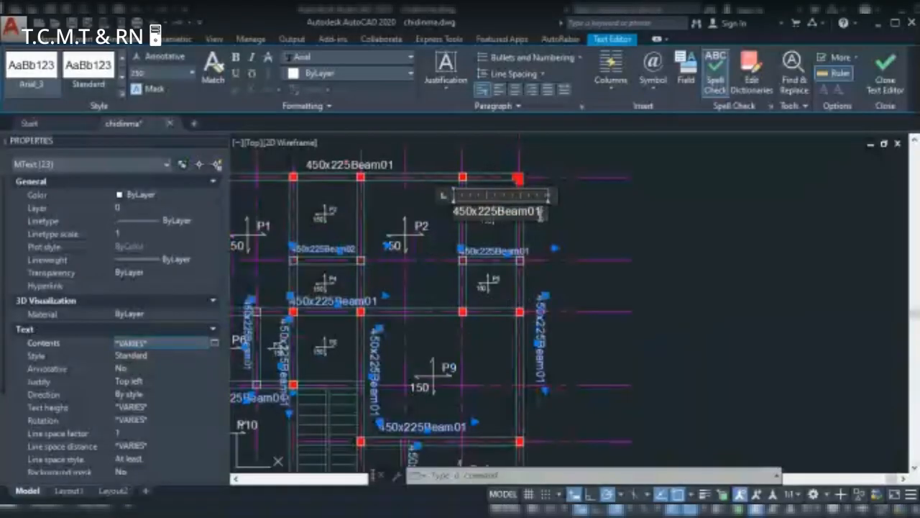
{"action": "key", "text": "BackSpace"}
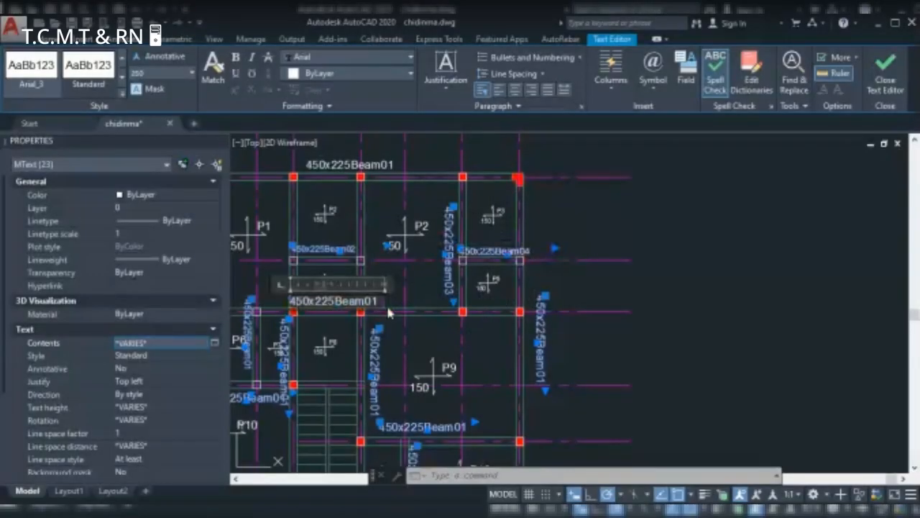
Renumber the ground floor label below P4 as 450x225Beam05 and the vertical label beside P6 as 450x225Beam06.
{"action": "key", "text": "BackSpace"}
{"action": "type", "text": "5"}
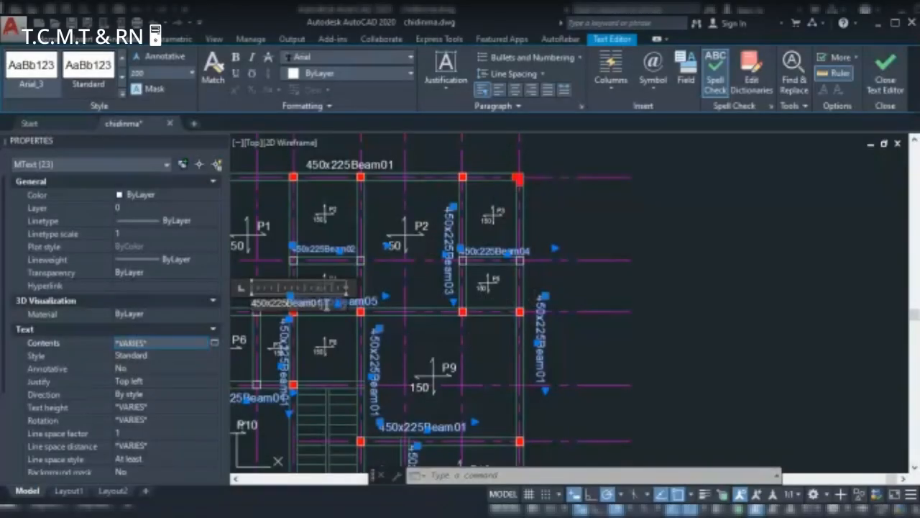
{"action": "key", "text": "BackSpace"}
{"action": "type", "text": "50x225beam06"}
{"action": "left_click", "coordinate": [343, 333]}
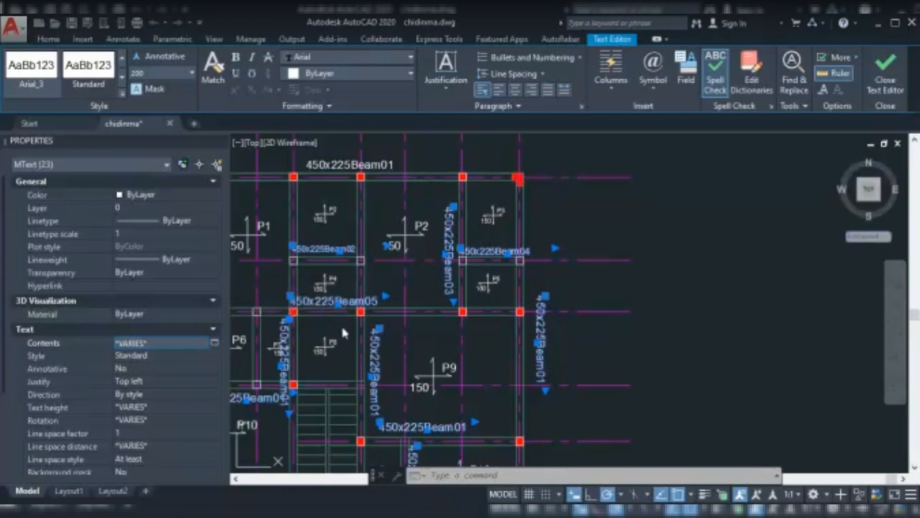
Renumber the vertical label beside P7 as 450x225Beam07 and the one on the ground floor's left outer edge as 450x225Beam08.
{"action": "key", "text": "BackSpace"}
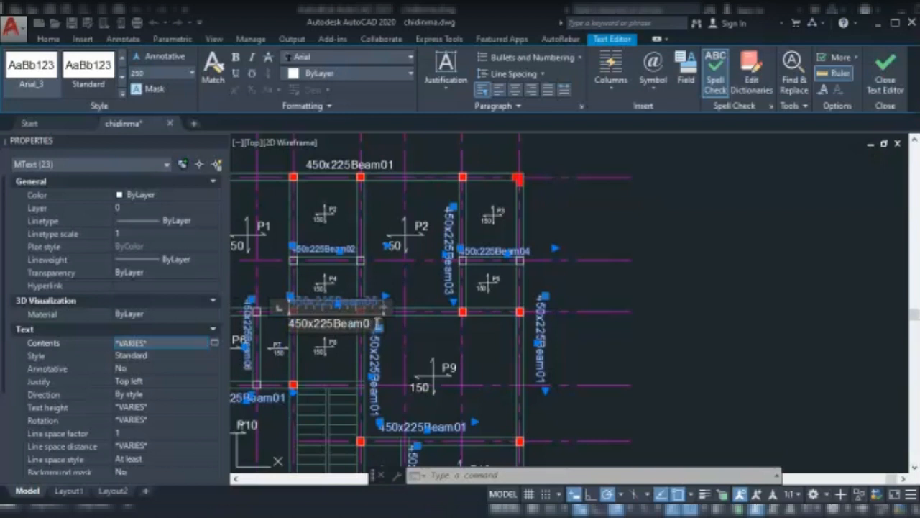
{"action": "left_click", "coordinate": [352, 359]}
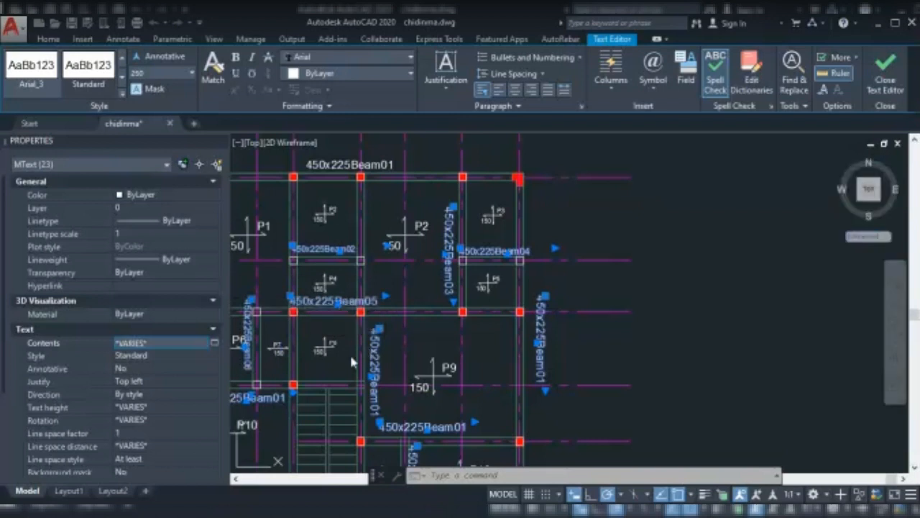
{"action": "double_click", "coordinate": [252, 339]}
{"action": "key", "text": "BackSpace"}
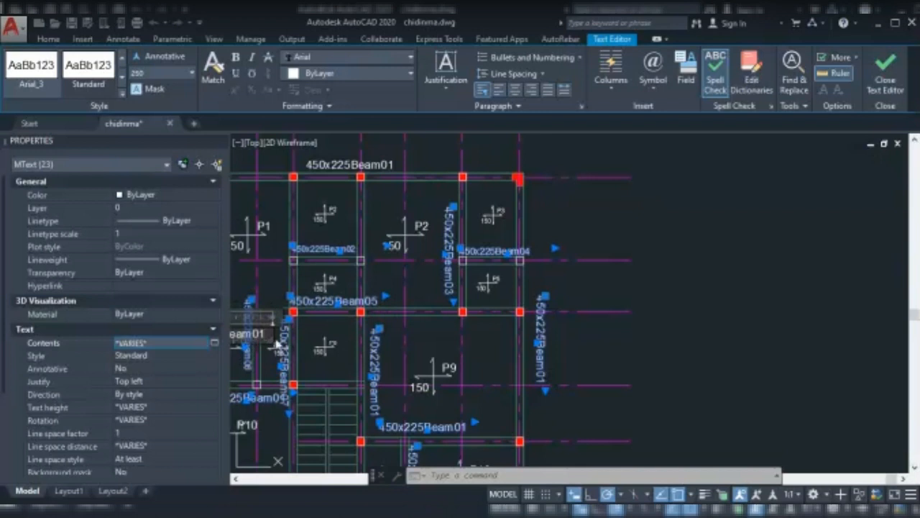
{"action": "type", "text": "8"}
{"action": "left_click", "coordinate": [331, 369]}
Renumber the vertical label beside P9 as 450x225Beam09 and the one on the ground floor's right outer edge as 450x225Beam10.
{"action": "double_click", "coordinate": [373, 367]}
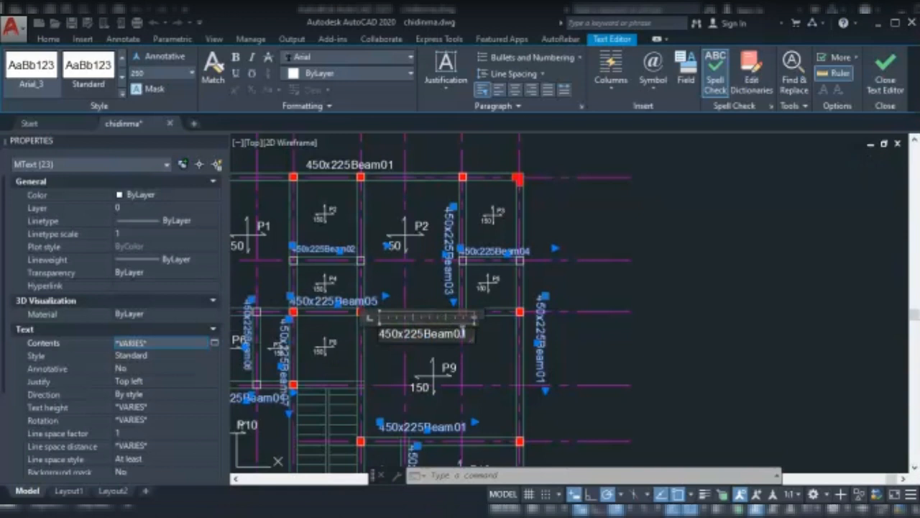
{"action": "key", "text": "BackSpace"}
{"action": "type", "text": "9"}
{"action": "left_click", "coordinate": [514, 348]}
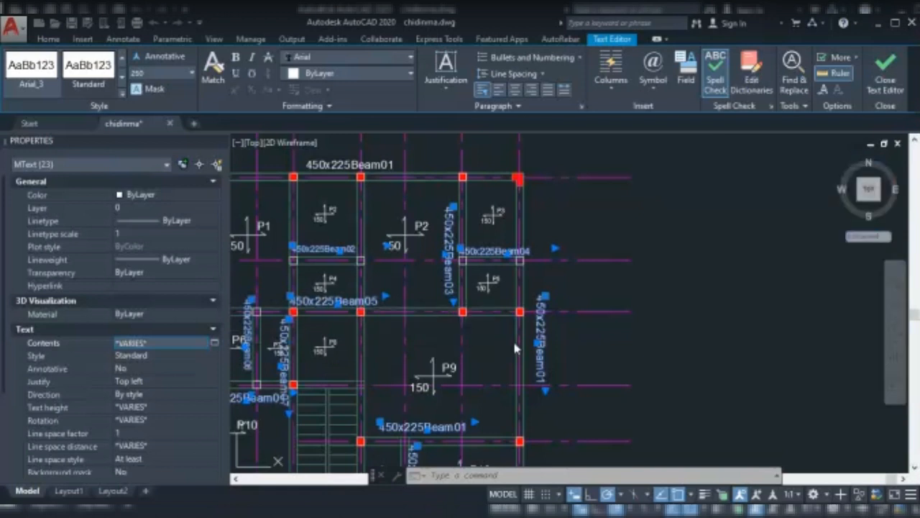
{"action": "double_click", "coordinate": [540, 337]}
{"action": "key", "text": "BackSpace"}
{"action": "key", "text": "BackSpace"}
{"action": "type", "text": "1"}
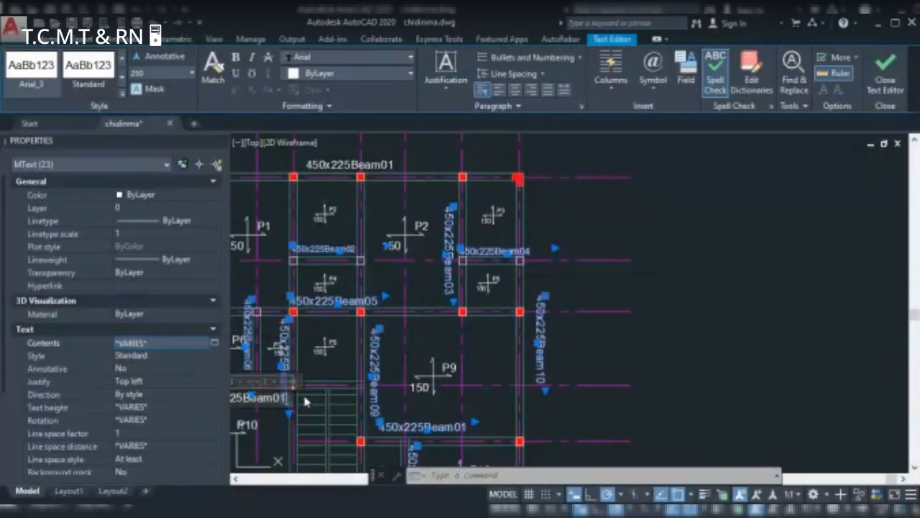
Renumber the label above P10 as 450x225Beam11 and the label below P9 as 450x225Beam12.
{"action": "key", "text": "BackSpace"}
{"action": "key", "text": "BackSpace"}
{"action": "type", "text": "11"}
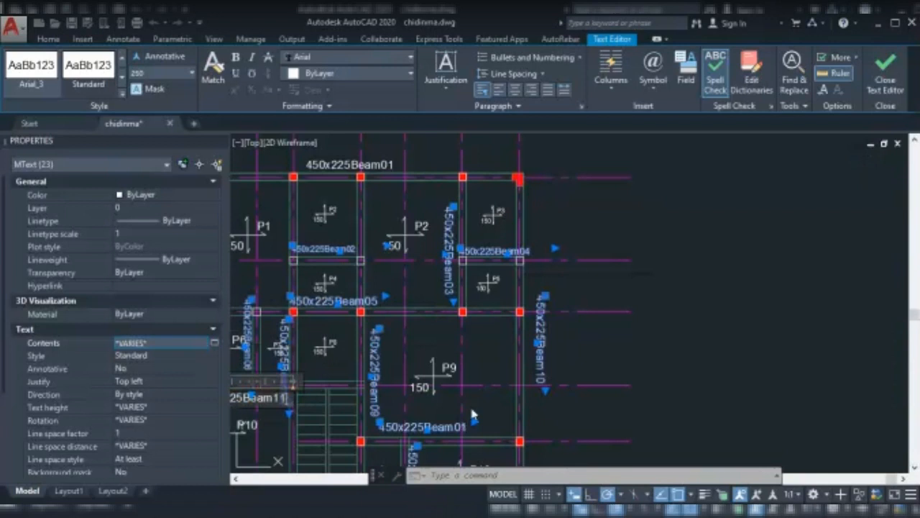
{"action": "double_click", "coordinate": [466, 426]}
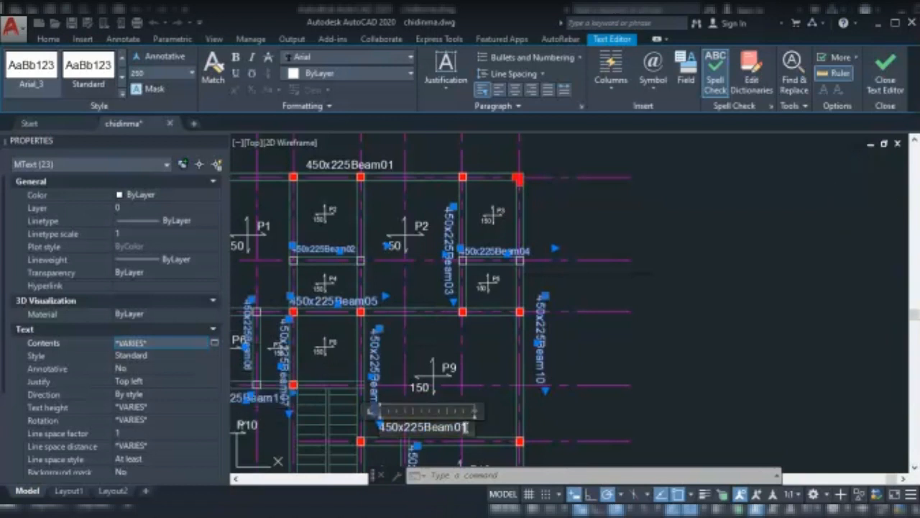
{"action": "key", "text": "BackSpace"}
{"action": "key", "text": "BackSpace"}
{"action": "type", "text": "09"}
{"action": "left_click", "coordinate": [552, 421]}
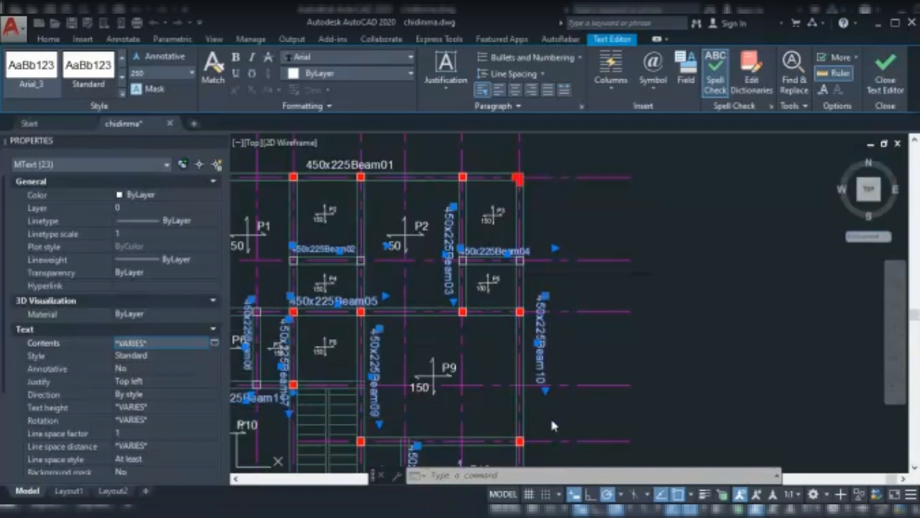
Renumber the vertical beam label between P11 and P12 as 450x225Beam13.
{"action": "double_click", "coordinate": [413, 456]}
{"action": "left_click", "coordinate": [510, 450]}
{"action": "key", "text": "BackSpace"}
{"action": "key", "text": "BackSpace"}
{"action": "type", "text": "13"}
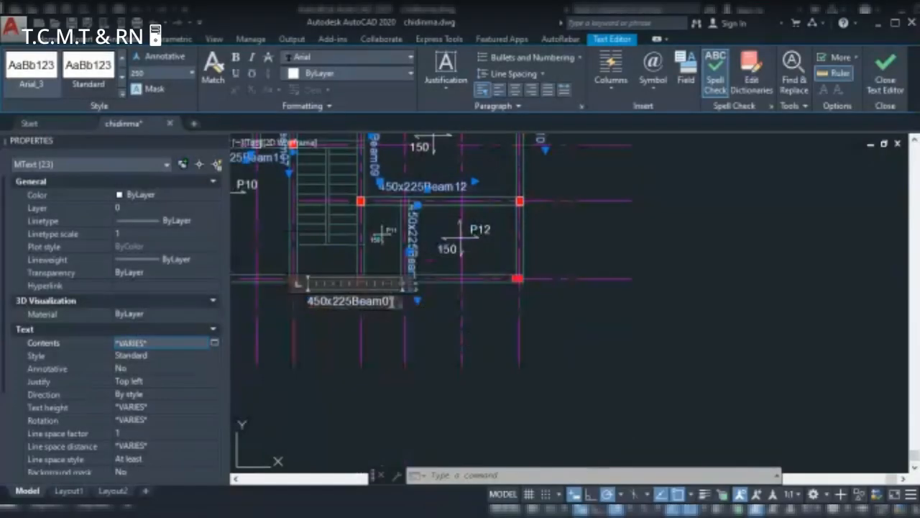
Change the beam label on the ground floor plan's lower edge to 450x225Beam14.
{"action": "key", "text": "BackSpace"}
{"action": "key", "text": "BackSpace"}
{"action": "type", "text": "0x225Beam0"}
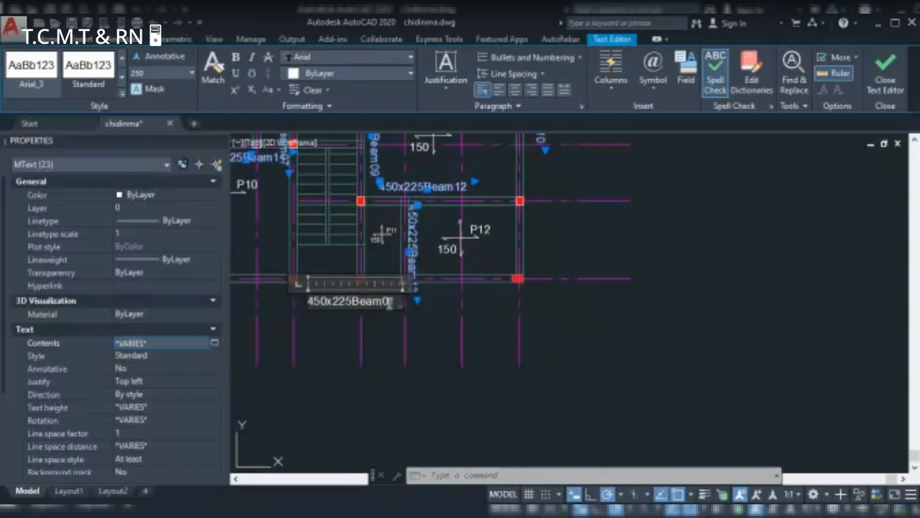
{"action": "key", "text": "BackSpace"}
{"action": "type", "text": "14"}
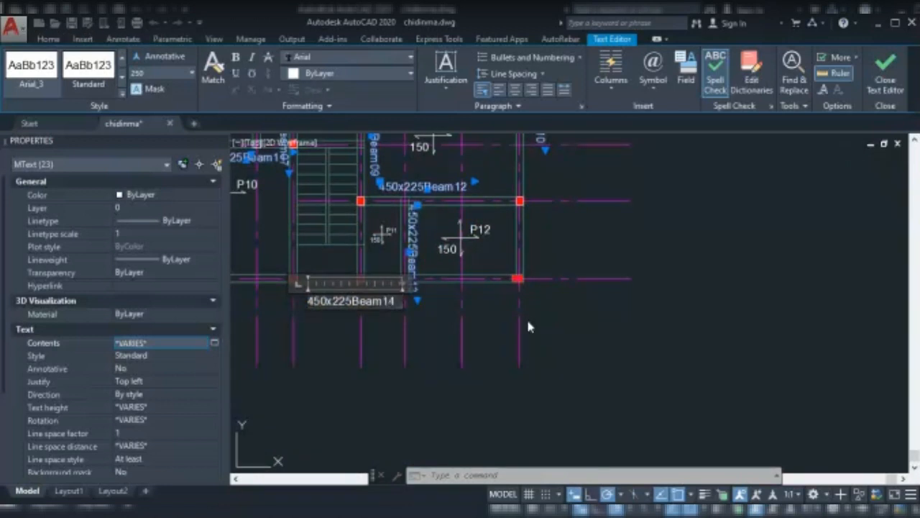
{"action": "left_click", "coordinate": [532, 327]}
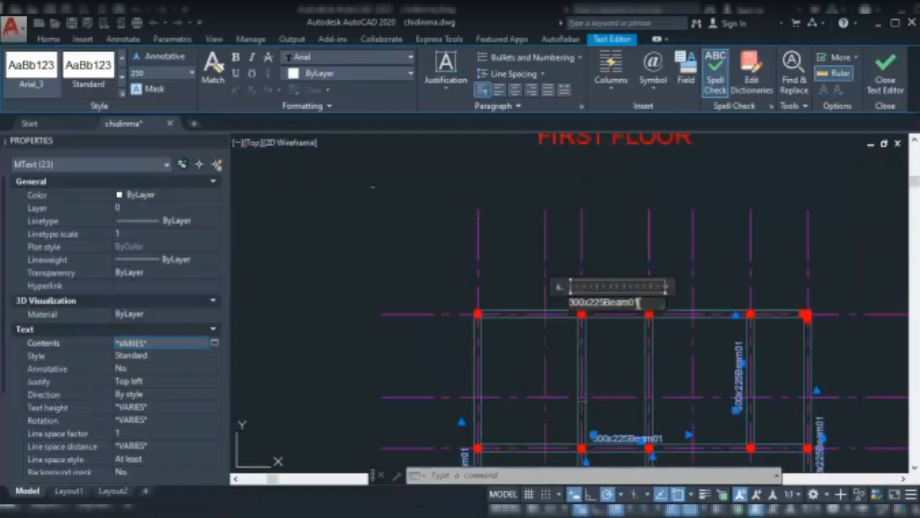
Renumber the first floor's upper-edge label as 300x225Beam15 and its left-edge label as 300x225Beam16.
{"action": "key", "text": "BackSpace"}
{"action": "key", "text": "BackSpace"}
{"action": "type", "text": "2"}
{"action": "key", "text": "BackSpace"}
{"action": "type", "text": "15"}
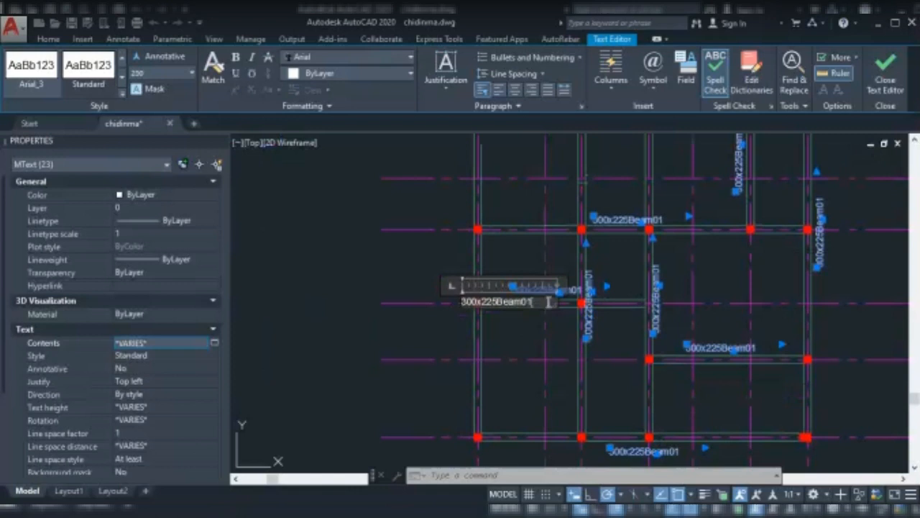
{"action": "key", "text": "BackSpace"}
{"action": "key", "text": "BackSpace"}
{"action": "type", "text": "16"}
{"action": "left_click", "coordinate": [534, 308]}
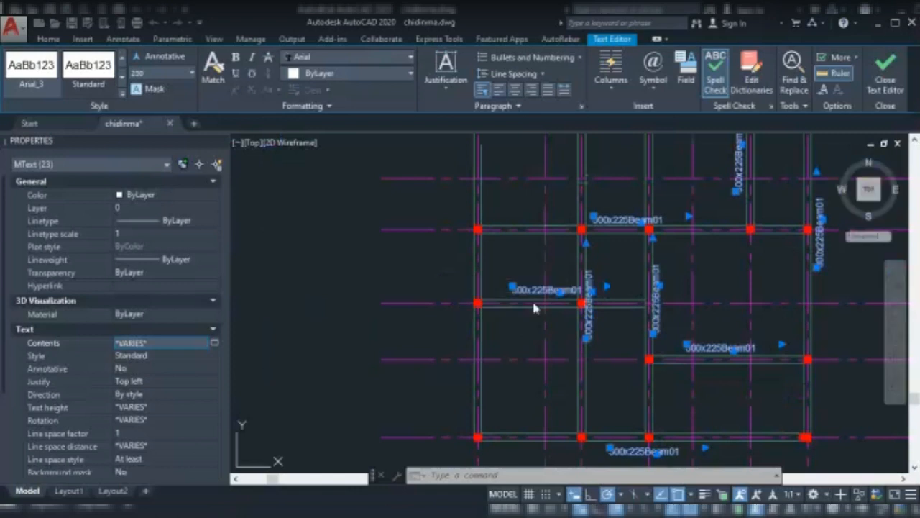
Change the label on the first floor's middle horizontal beam to 300x225Beam17.
{"action": "double_click", "coordinate": [651, 219]}
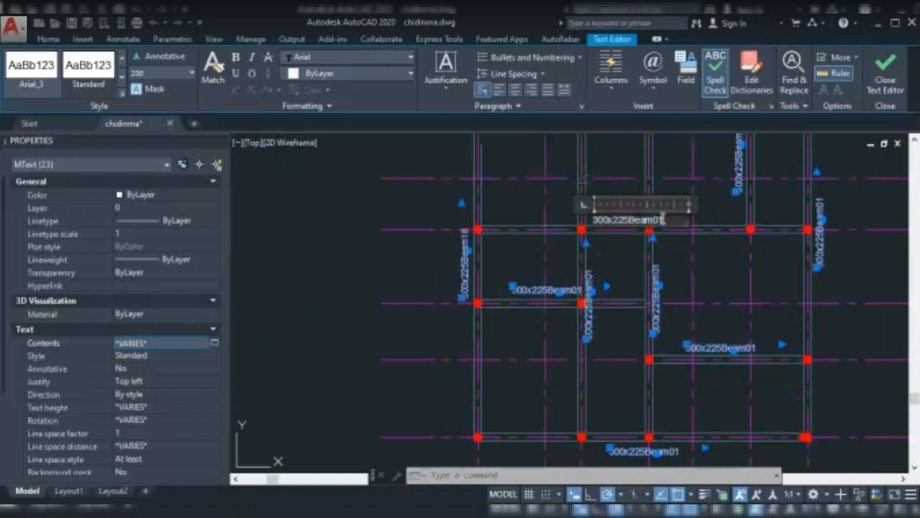
{"action": "key", "text": "BackSpace"}
{"action": "key", "text": "BackSpace"}
{"action": "type", "text": "16"}
{"action": "key", "text": "BackSpace"}
{"action": "type", "text": "7"}
{"action": "left_click", "coordinate": [666, 256]}
Renumber the label on the first floor's upper interior vertical beam as 300x225Beam18.
{"action": "double_click", "coordinate": [814, 200]}
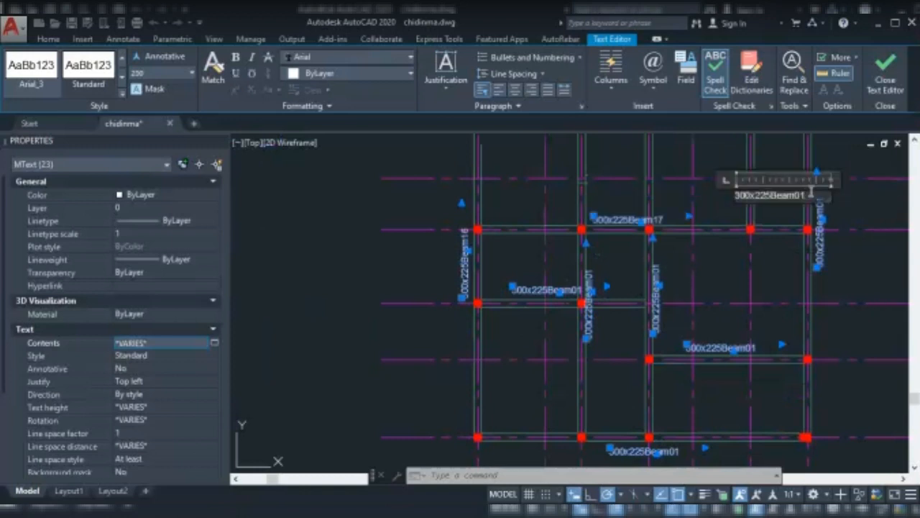
{"action": "key", "text": "BackSpace"}
{"action": "key", "text": "BackSpace"}
{"action": "type", "text": "18"}
{"action": "left_click", "coordinate": [780, 265]}
Renumber the first floor's short interior horizontal beam label as 300x225Beam19 and the vertical label at its inner column as 300x225Beam20.
{"action": "double_click", "coordinate": [553, 290]}
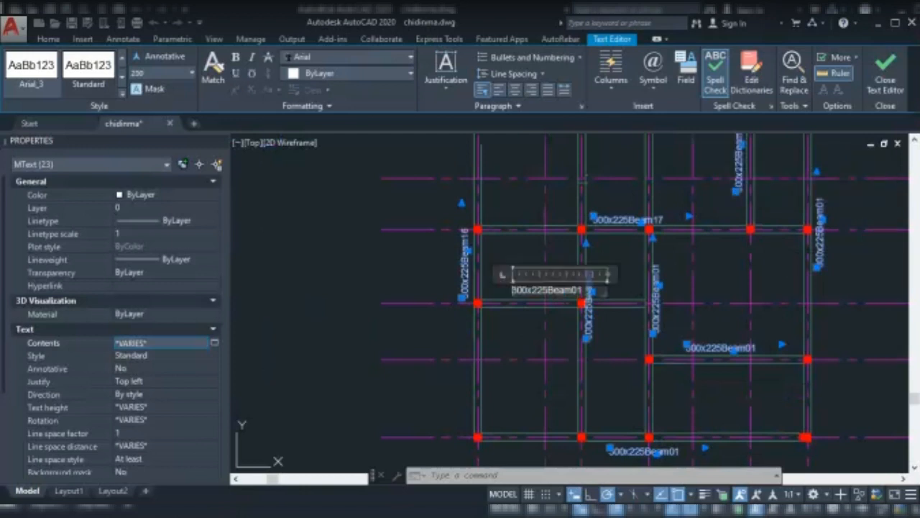
{"action": "key", "text": "BackSpace"}
{"action": "key", "text": "BackSpace"}
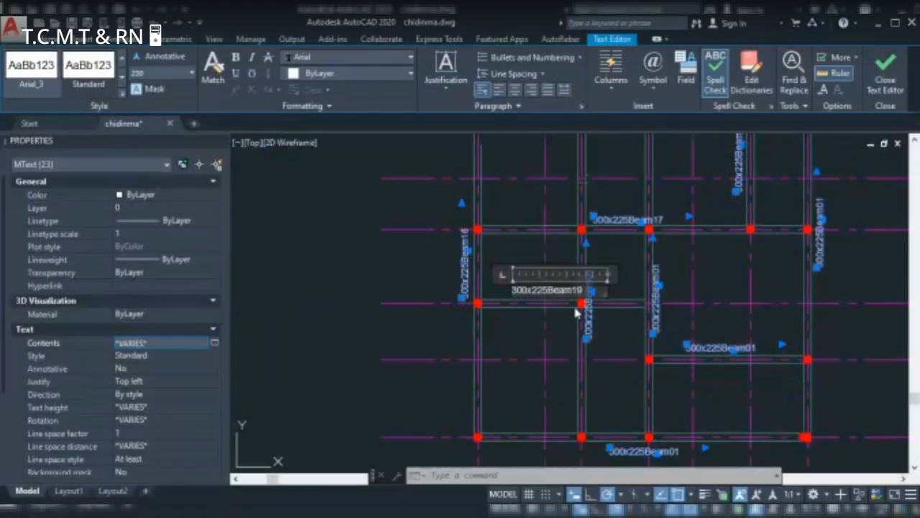
{"action": "left_click", "coordinate": [558, 331]}
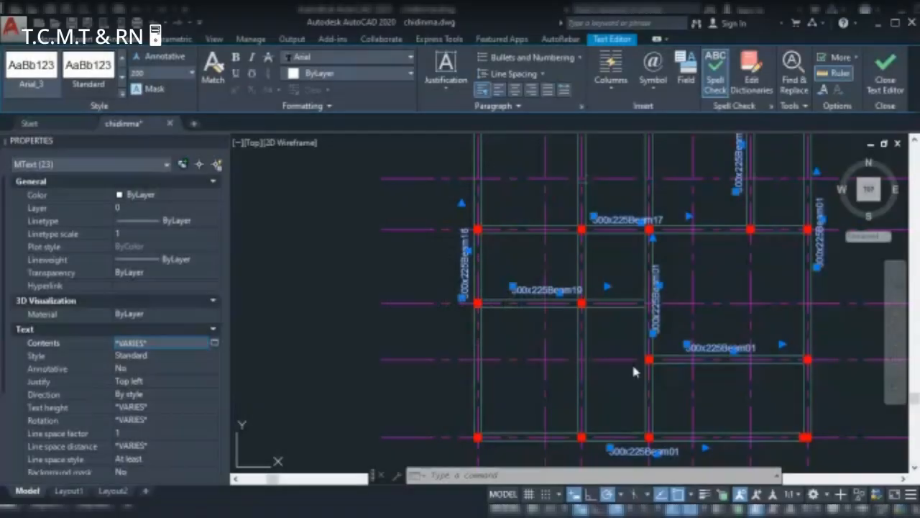
Renumber the first floor's second interior vertical label as 300x225Beam21 and the lower interior horizontal label as 300x225Beam22.
{"action": "double_click", "coordinate": [719, 347]}
{"action": "key", "text": "BackSpace"}
{"action": "key", "text": "BackSpace"}
{"action": "type", "text": "21"}
{"action": "double_click", "coordinate": [748, 348]}
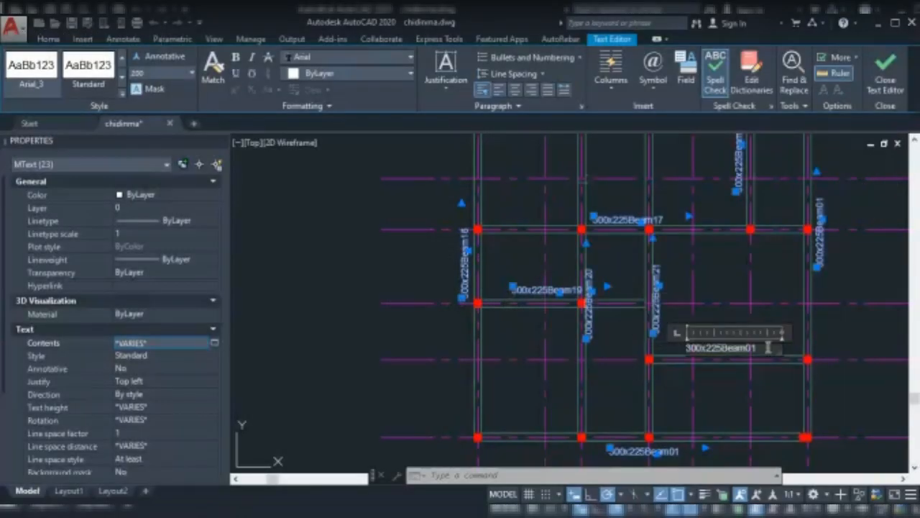
{"action": "key", "text": "BackSpace"}
{"action": "key", "text": "BackSpace"}
{"action": "type", "text": "2"}
{"action": "left_click", "coordinate": [774, 383]}
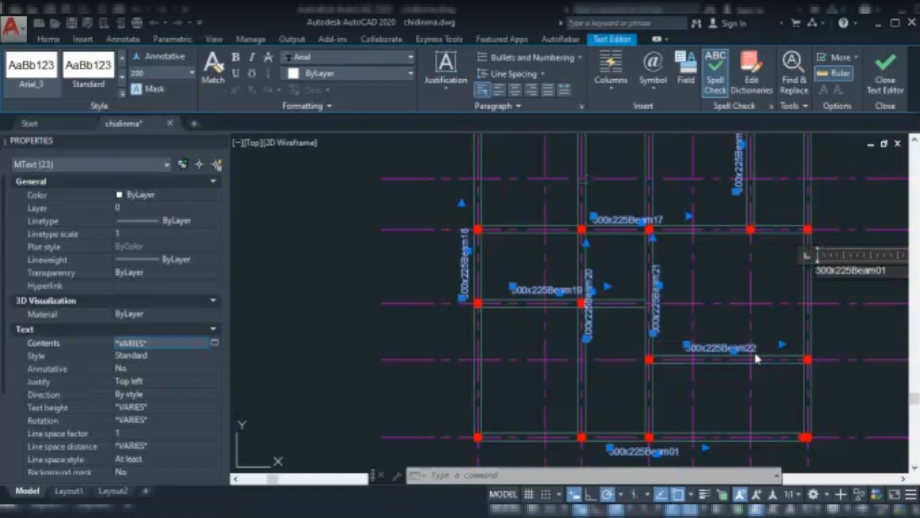
Change the vertical beam label on the first floor's right edge to 300x225Beam24.
{"action": "key", "text": "BackSpace"}
{"action": "key", "text": "BackSpace"}
{"action": "type", "text": "2"}
{"action": "left_click", "coordinate": [886, 317]}
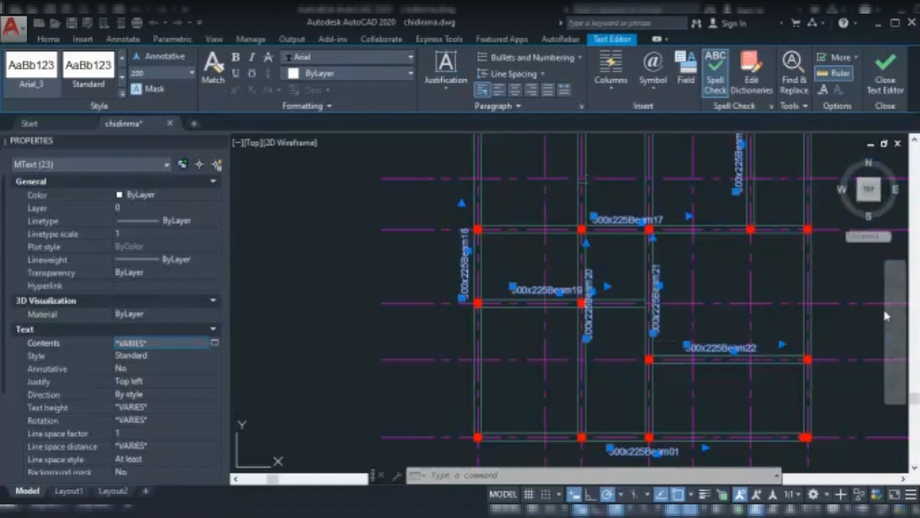
Change the label of the first floor's bottom horizontal beam to 300x225Beam25 and clear the label selection.
{"action": "double_click", "coordinate": [679, 451]}
{"action": "key", "text": "BackSpace"}
{"action": "key", "text": "BackSpace"}
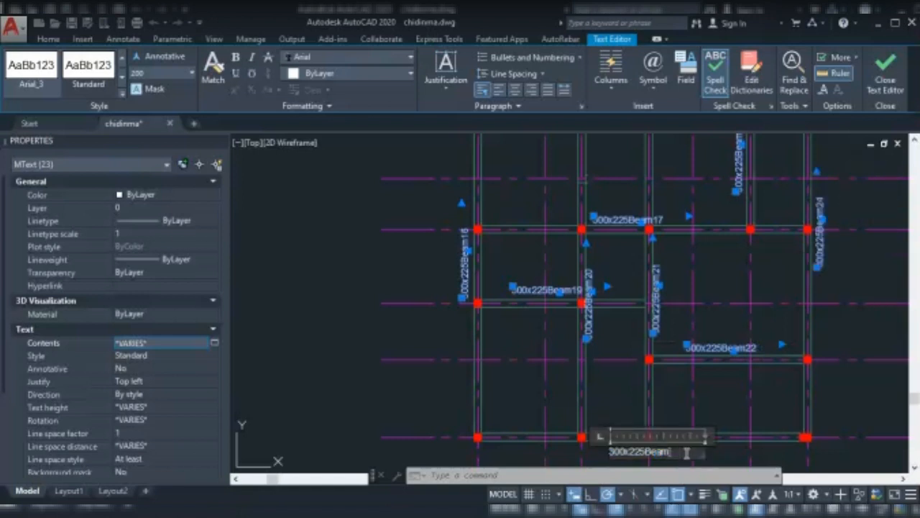
{"action": "type", "text": "2"}
{"action": "left_click", "coordinate": [764, 414]}
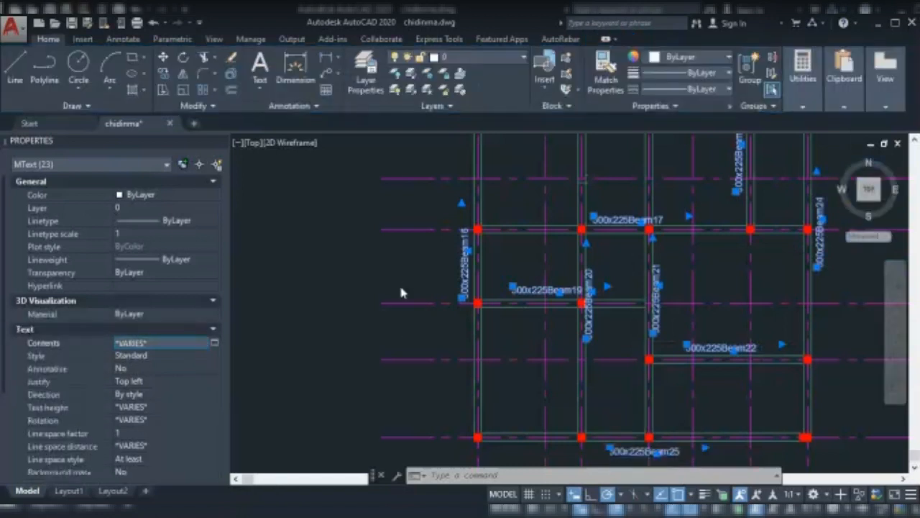
{"action": "scroll", "coordinate": [399, 283], "scroll_direction": "down", "scroll_amount": 2}
{"action": "scroll", "coordinate": [403, 305], "scroll_direction": "down", "scroll_amount": 2}
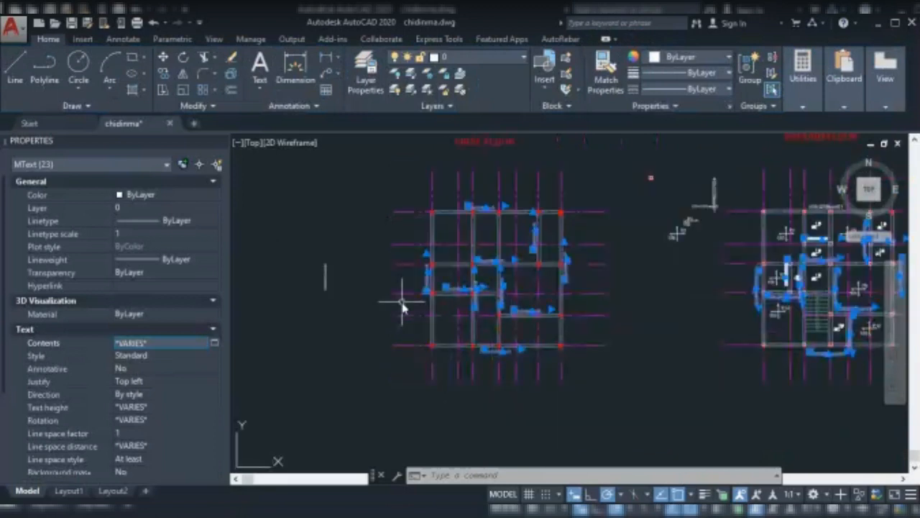
{"action": "scroll", "coordinate": [403, 307], "scroll_direction": "down", "scroll_amount": 2}
{"action": "key", "text": "Escape"}
Erase the stray leftover objects lying between and beside the first floor and ground floor plans.
{"action": "scroll", "coordinate": [712, 310], "scroll_direction": "up", "scroll_amount": 4}
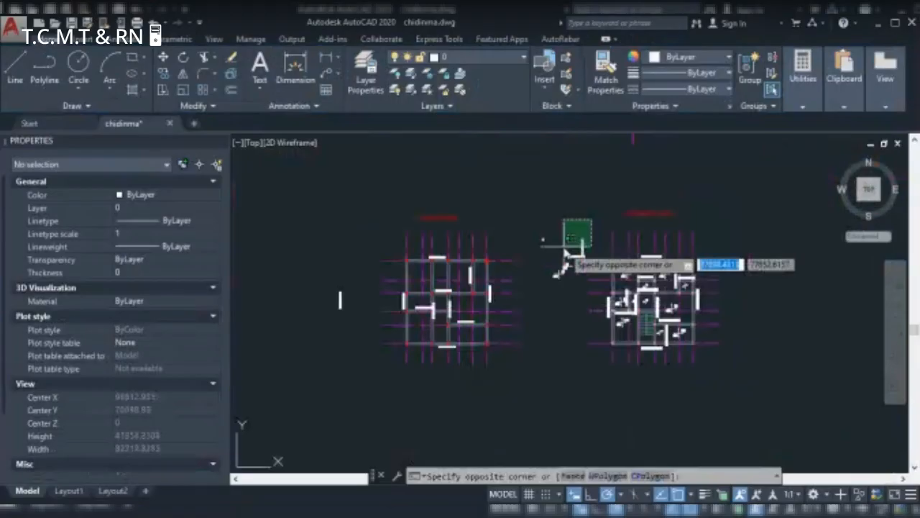
{"action": "left_click", "coordinate": [567, 253]}
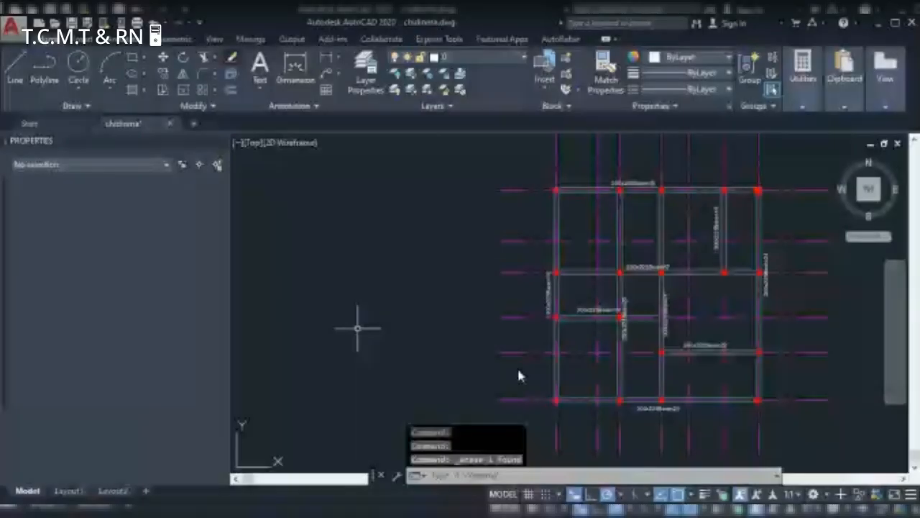
{"action": "scroll", "coordinate": [474, 259], "scroll_direction": "down", "scroll_amount": 2}
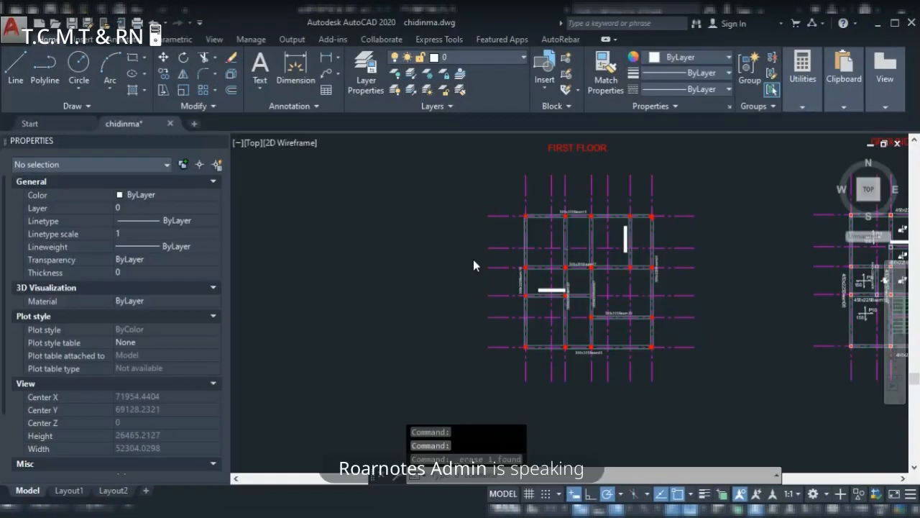
{"action": "scroll", "coordinate": [473, 260], "scroll_direction": "down", "scroll_amount": 2}
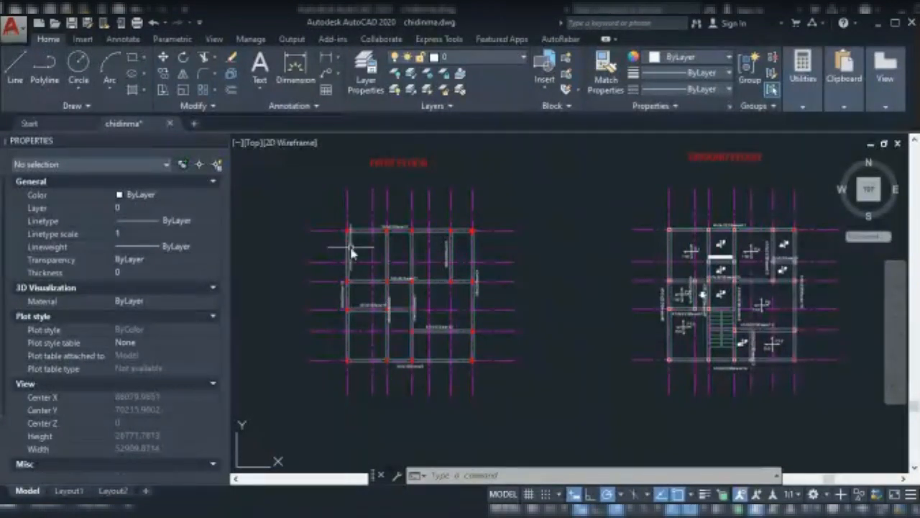
{"action": "scroll", "coordinate": [352, 251], "scroll_direction": "down", "scroll_amount": 2}
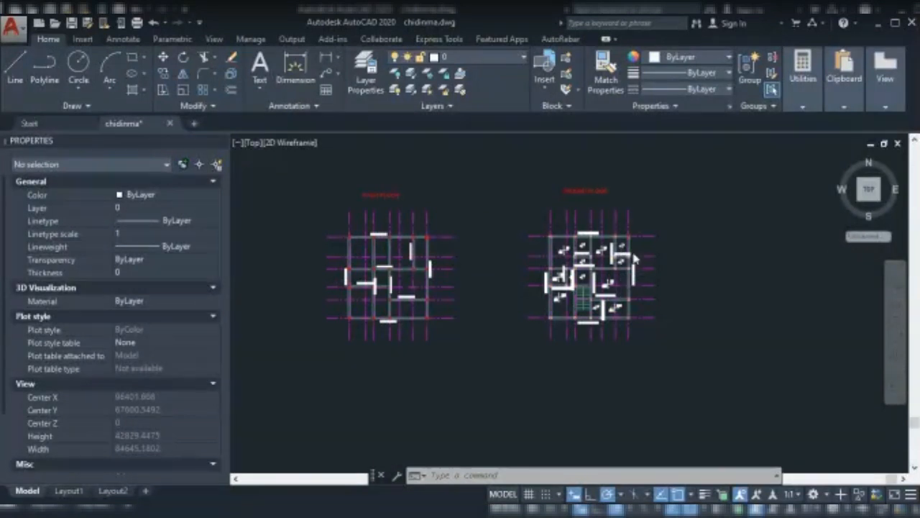
Load the HIDDEN2 linetype into the drawing through the Linetype Manager.
{"action": "scroll", "coordinate": [633, 256], "scroll_direction": "up", "scroll_amount": 4}
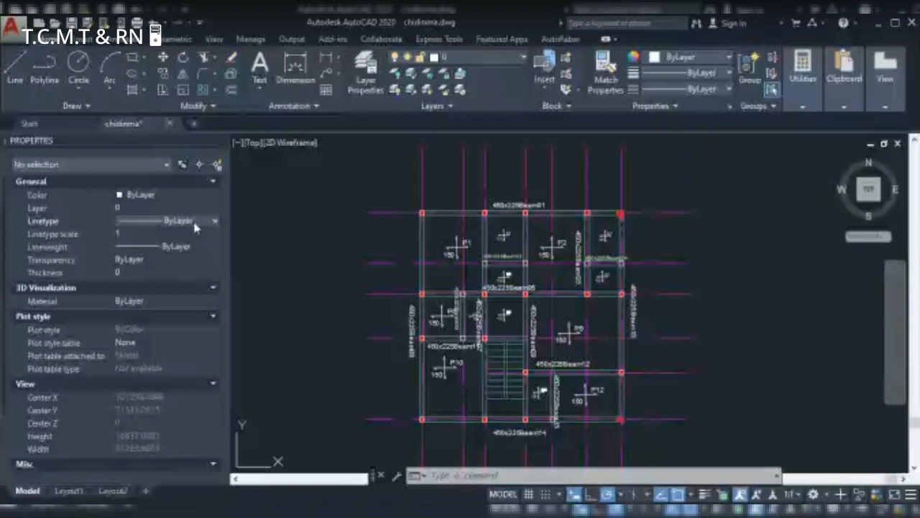
{"action": "left_click", "coordinate": [690, 88]}
{"action": "left_click", "coordinate": [663, 181]}
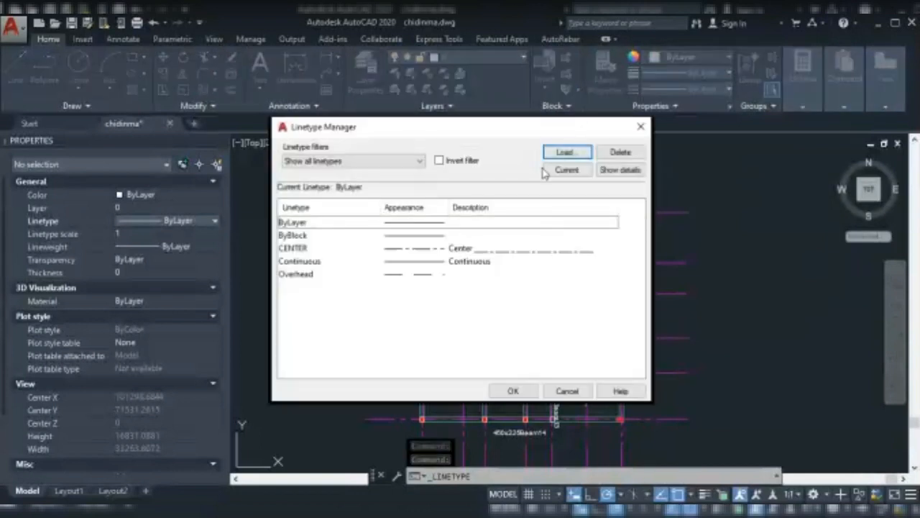
{"action": "left_click", "coordinate": [566, 152]}
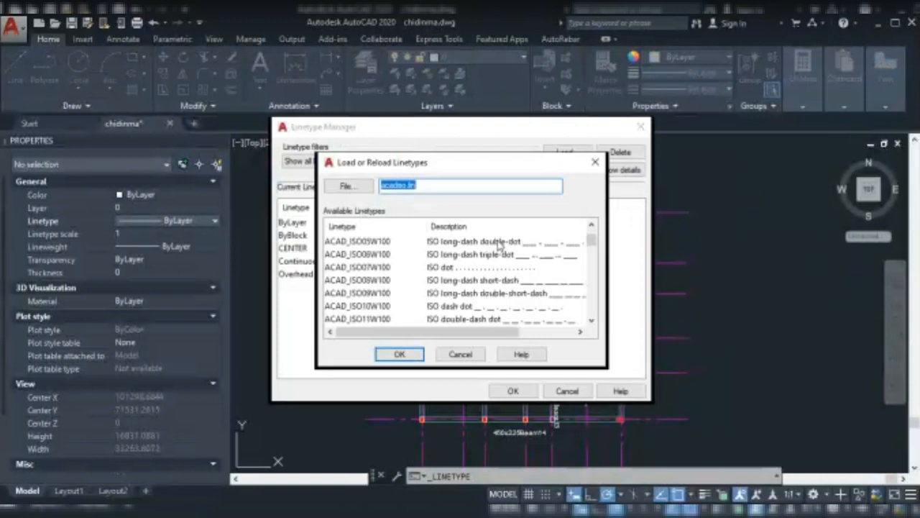
{"action": "scroll", "coordinate": [499, 245], "scroll_direction": "down", "scroll_amount": 4}
{"action": "scroll", "coordinate": [403, 273], "scroll_direction": "down", "scroll_amount": 2}
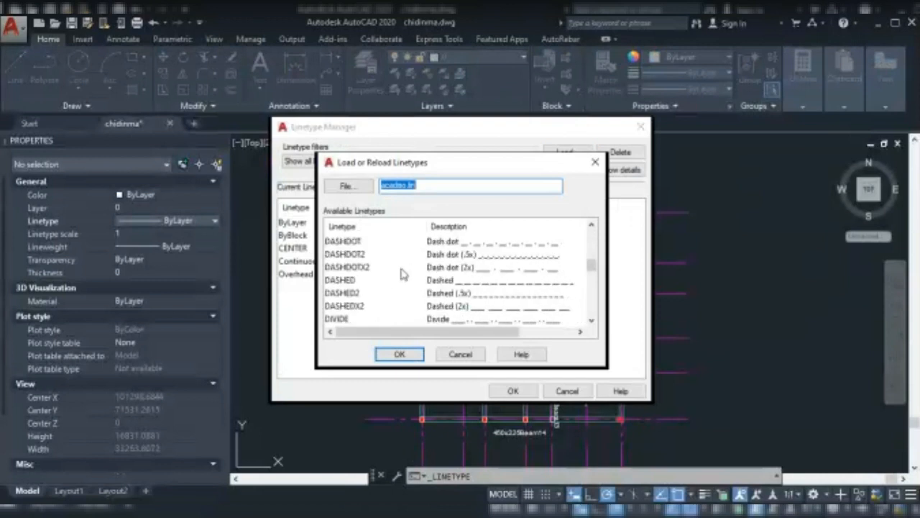
{"action": "scroll", "coordinate": [403, 273], "scroll_direction": "down", "scroll_amount": 3}
{"action": "scroll", "coordinate": [403, 273], "scroll_direction": "down", "scroll_amount": 3}
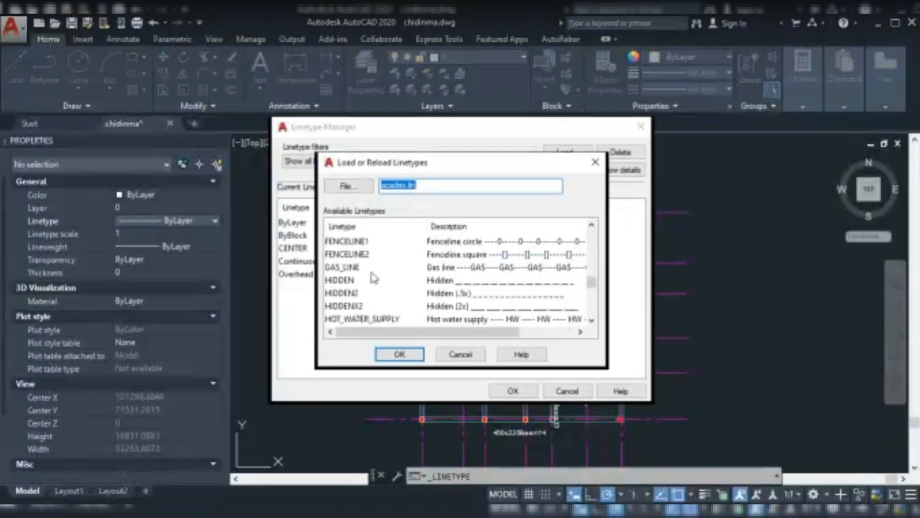
{"action": "scroll", "coordinate": [348, 268], "scroll_direction": "up", "scroll_amount": 2}
{"action": "left_click", "coordinate": [498, 299]}
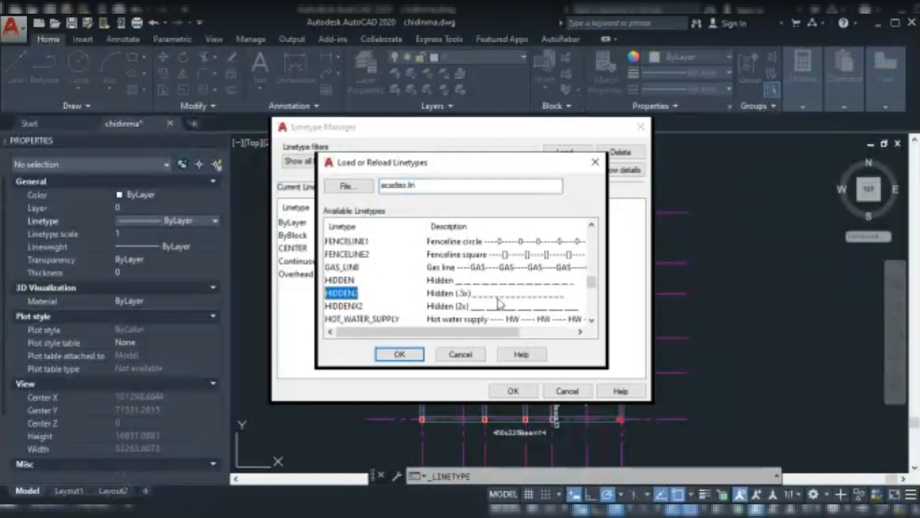
{"action": "left_click", "coordinate": [400, 354]}
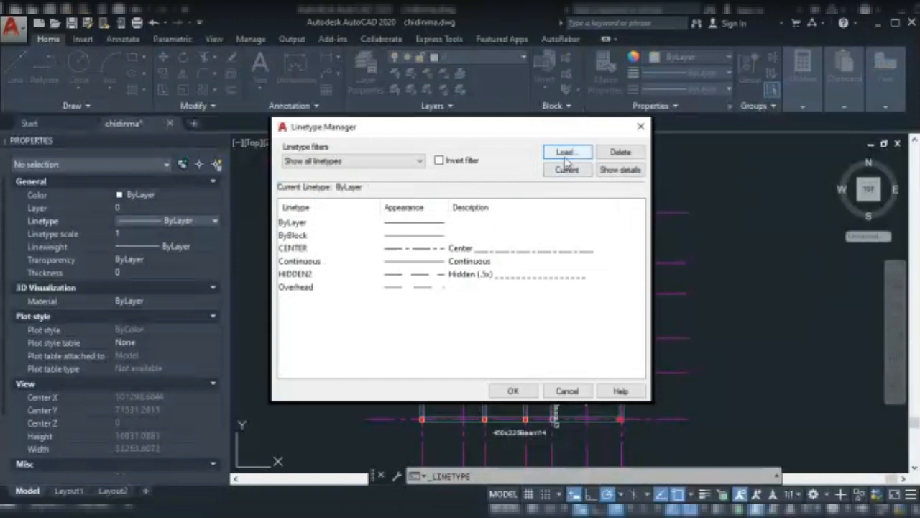
{"action": "left_click", "coordinate": [514, 391]}
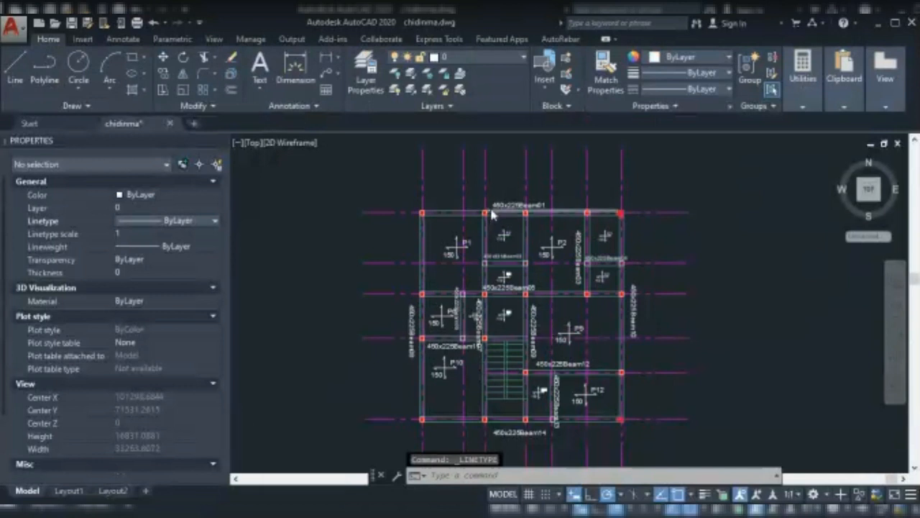
{"action": "scroll", "coordinate": [492, 213], "scroll_direction": "up", "scroll_amount": 2}
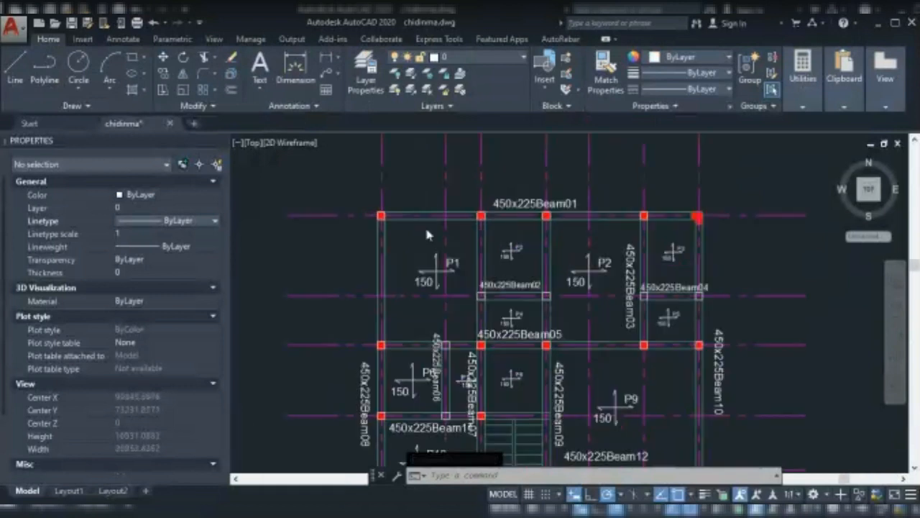
{"action": "scroll", "coordinate": [427, 232], "scroll_direction": "up", "scroll_amount": 2}
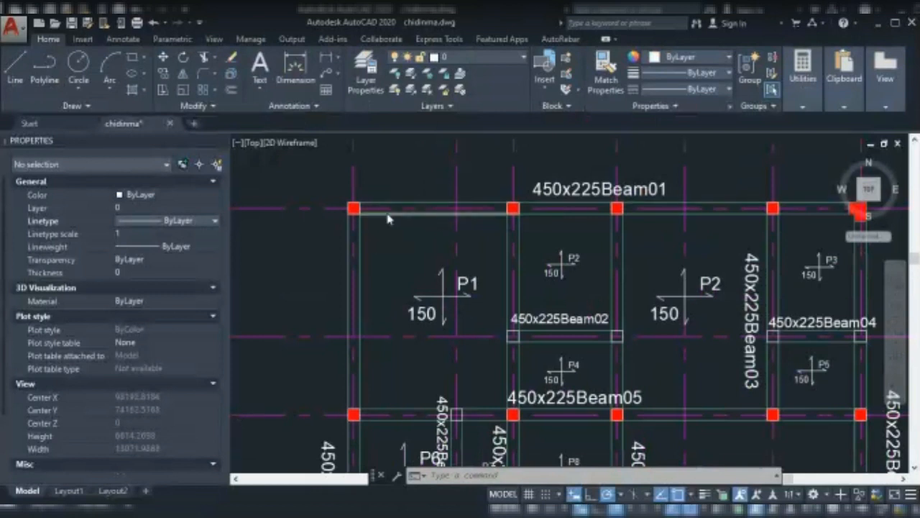
{"action": "scroll", "coordinate": [387, 218], "scroll_direction": "up", "scroll_amount": 2}
{"action": "scroll", "coordinate": [389, 219], "scroll_direction": "up", "scroll_amount": 2}
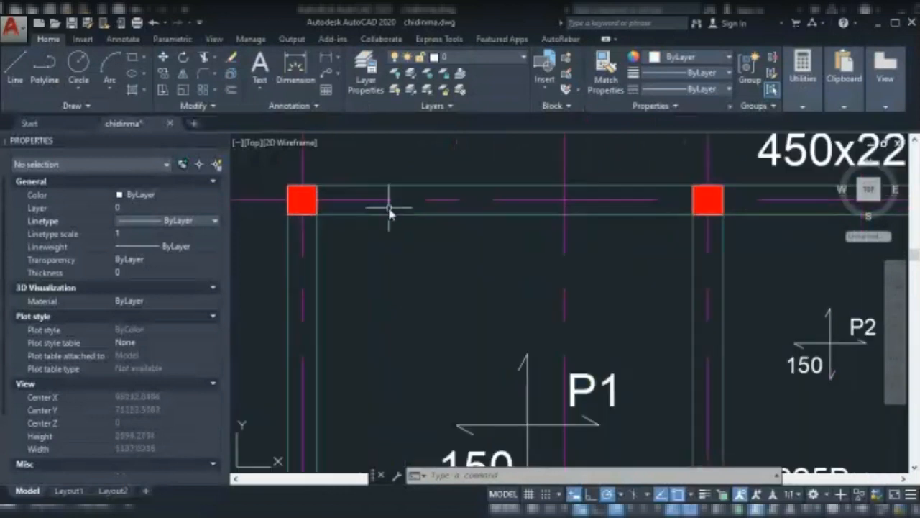
{"action": "left_click", "coordinate": [389, 207]}
{"action": "left_click", "coordinate": [314, 267]}
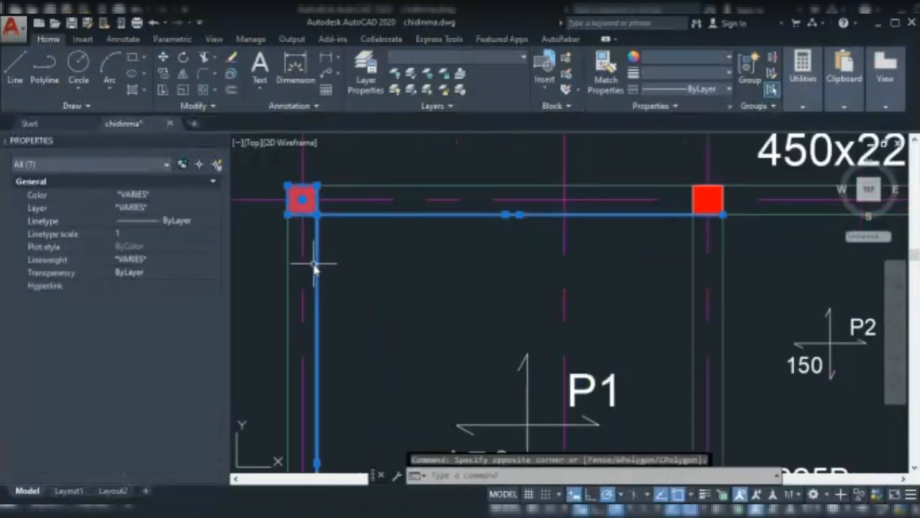
{"action": "key", "text": "Escape"}
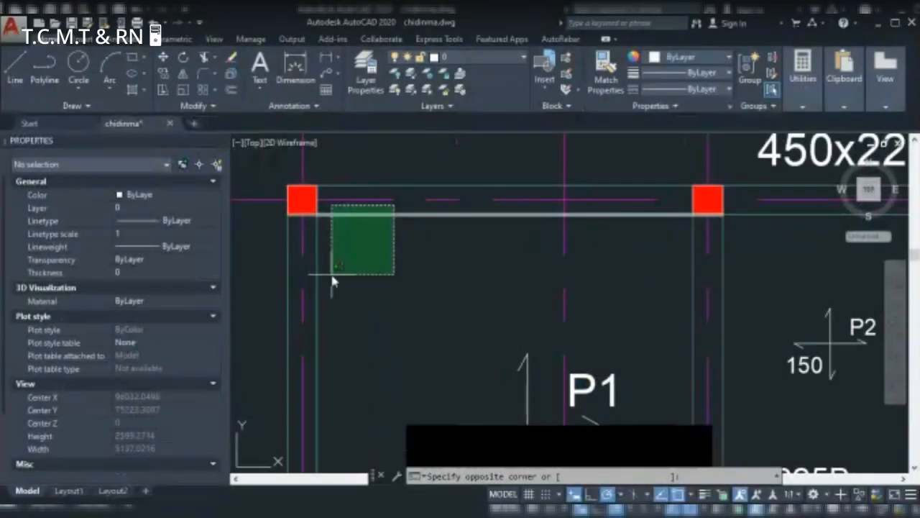
Select the A-WALL beam edge lines around the upper panels and along the stairwell on the ground floor plan.
{"action": "left_click", "coordinate": [315, 291]}
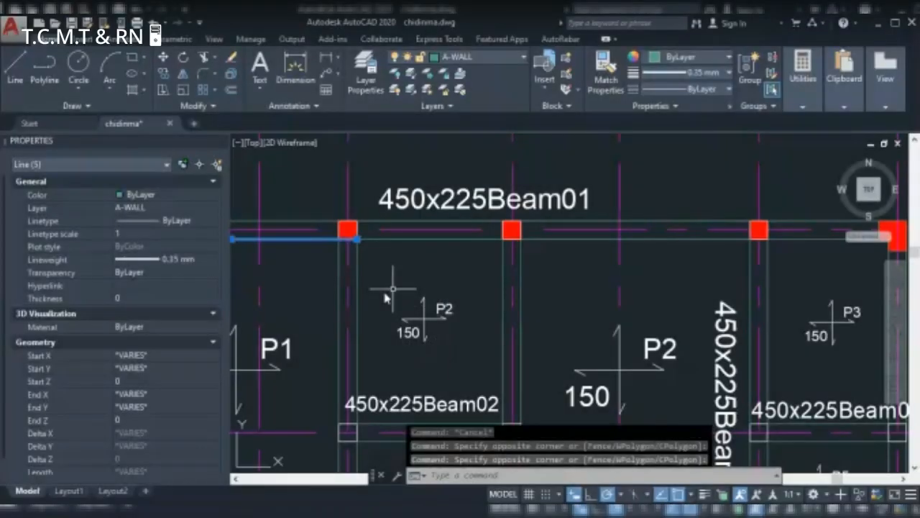
{"action": "left_click", "coordinate": [392, 290]}
{"action": "left_click", "coordinate": [325, 309]}
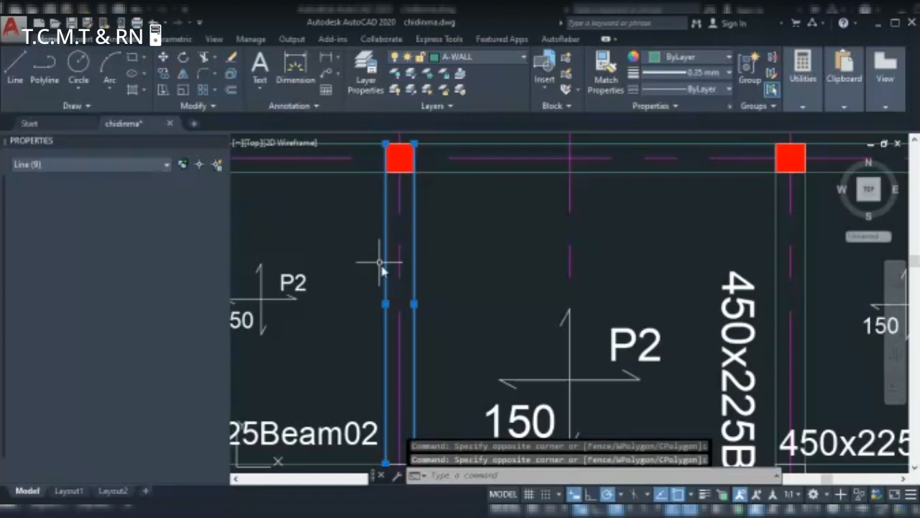
{"action": "scroll", "coordinate": [381, 264], "scroll_direction": "down", "scroll_amount": 5}
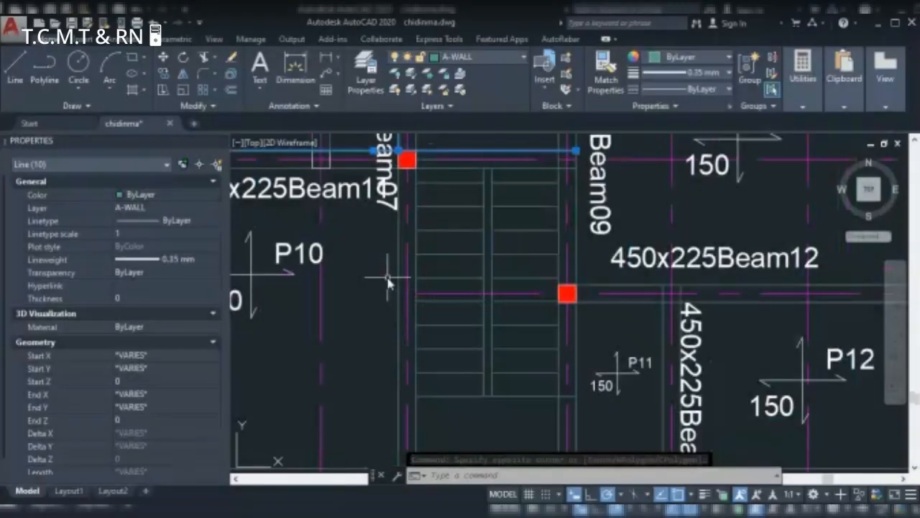
{"action": "left_click", "coordinate": [398, 285]}
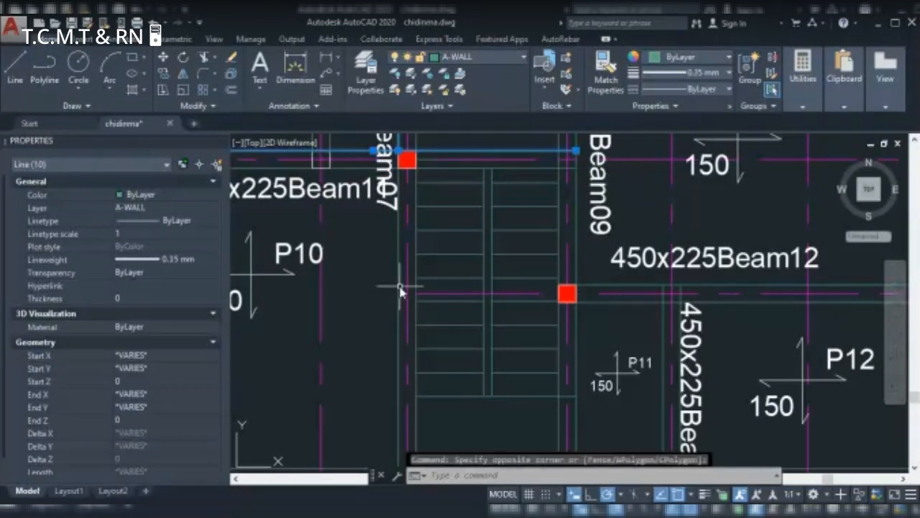
{"action": "left_click", "coordinate": [394, 306]}
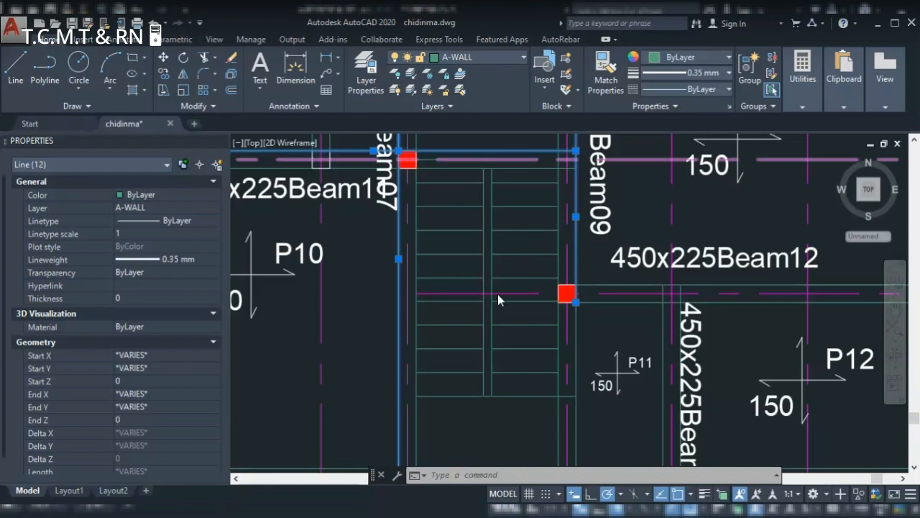
Give the selected ground floor beam edge lines the HIDDEN2 linetype with a linetype scale of 40, and deselect them.
{"action": "scroll", "coordinate": [497, 294], "scroll_direction": "down", "scroll_amount": 5}
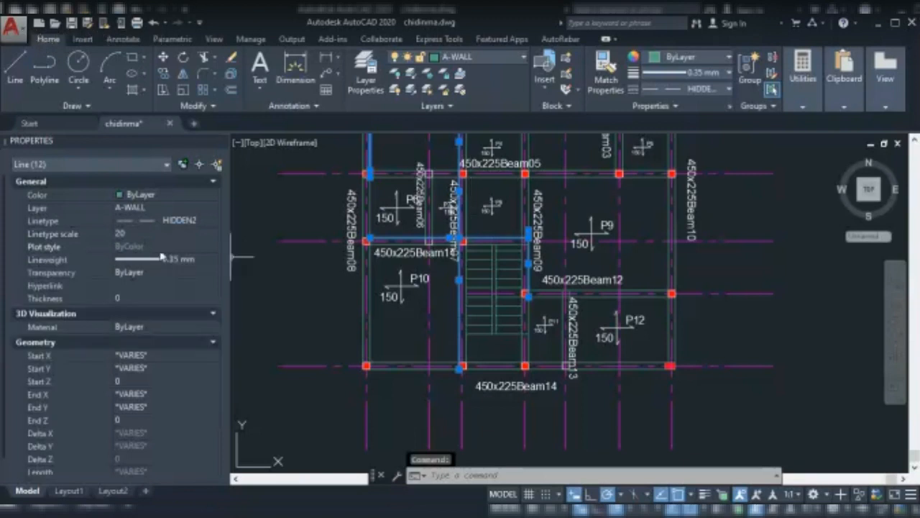
{"action": "left_click", "coordinate": [144, 234]}
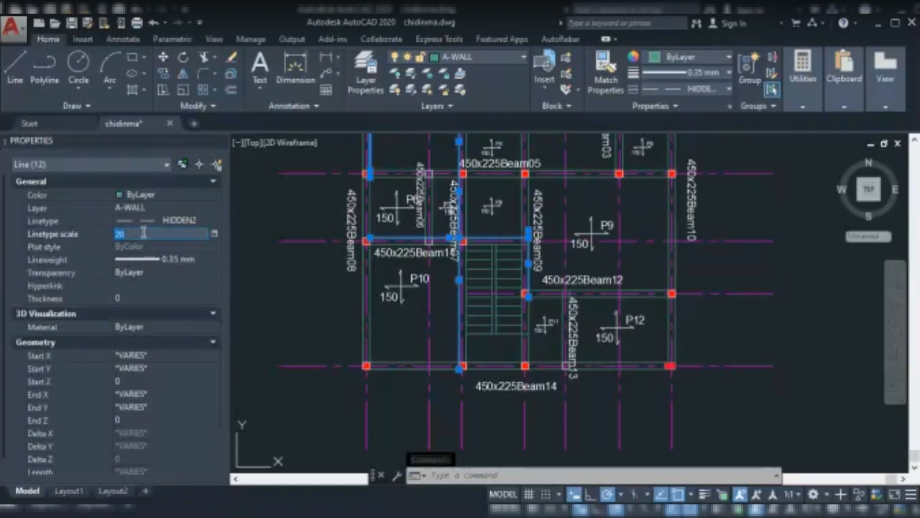
{"action": "type", "text": "40"}
{"action": "key", "text": "Return"}
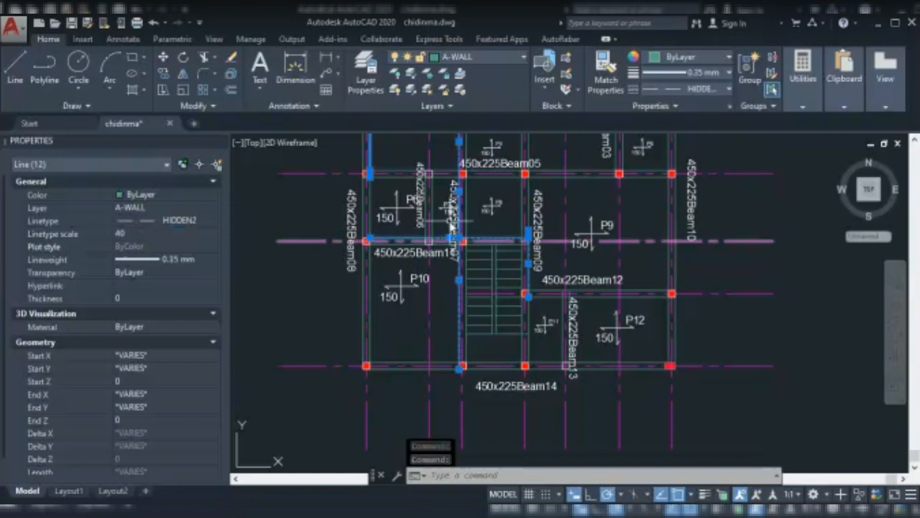
{"action": "key", "text": "Escape"}
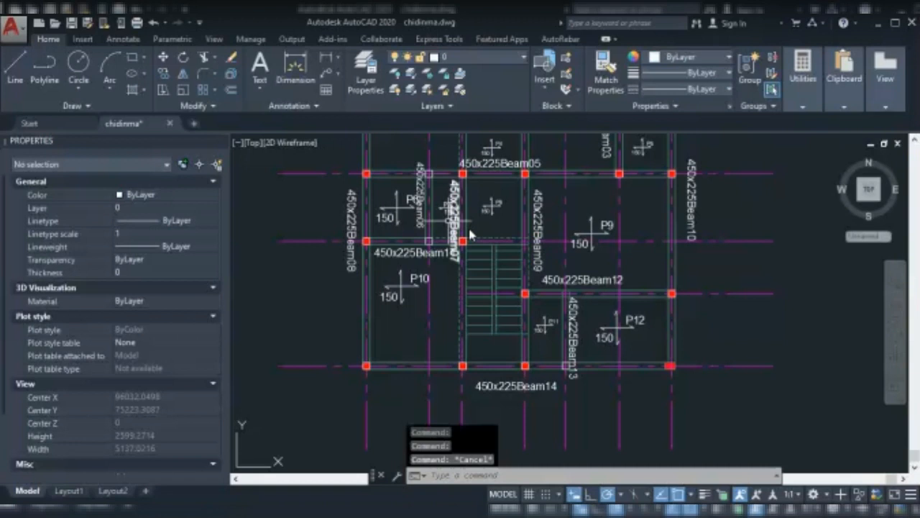
{"action": "scroll", "coordinate": [450, 307], "scroll_direction": "up", "scroll_amount": 3}
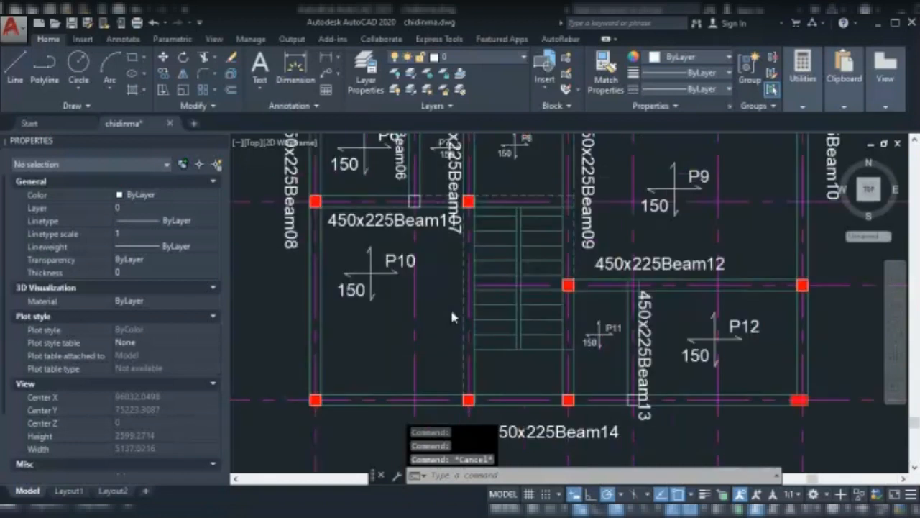
{"action": "scroll", "coordinate": [452, 316], "scroll_direction": "up", "scroll_amount": 2}
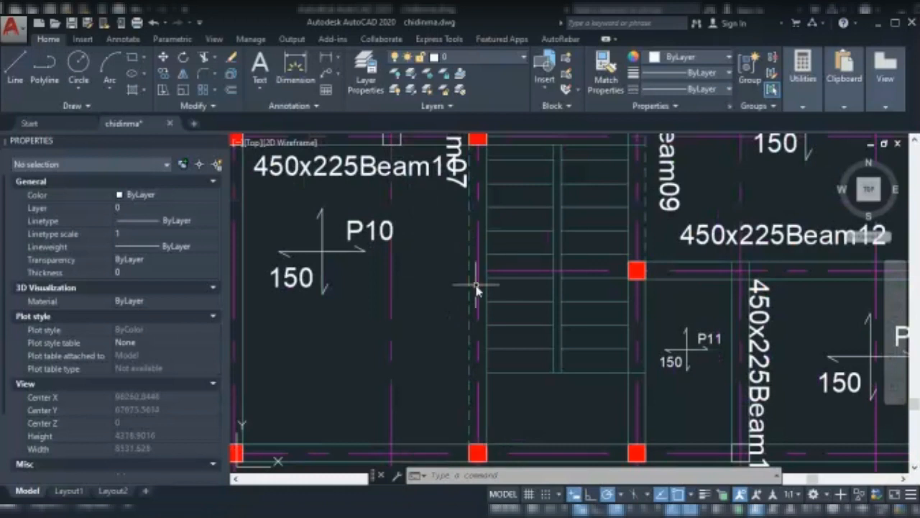
{"action": "scroll", "coordinate": [458, 274], "scroll_direction": "down", "scroll_amount": 6}
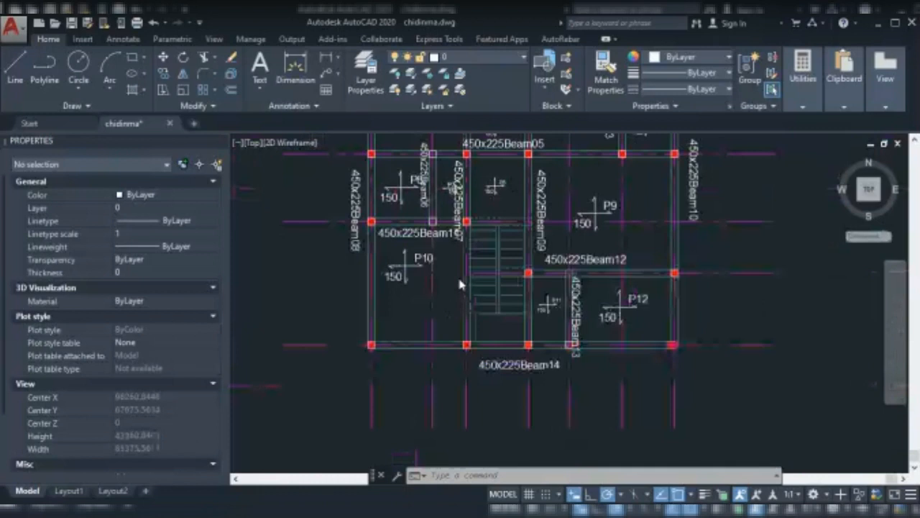
{"action": "scroll", "coordinate": [457, 275], "scroll_direction": "down", "scroll_amount": 2}
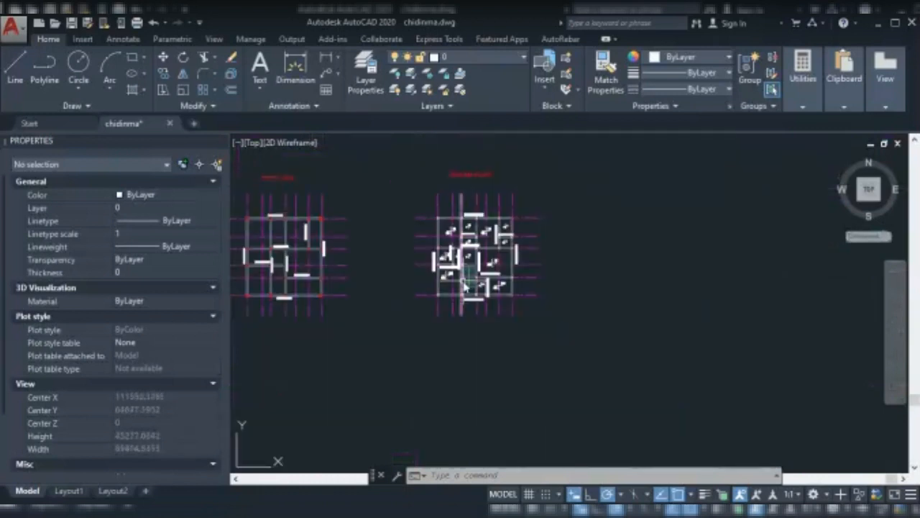
{"action": "scroll", "coordinate": [260, 251], "scroll_direction": "up", "scroll_amount": 2}
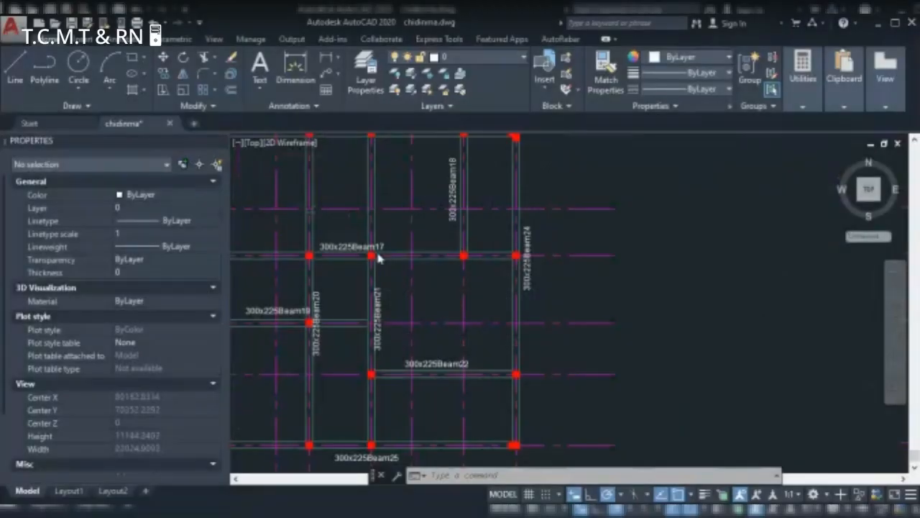
Erase the unfilled column outline at the outer end of the 450x225Beam04 beam on the ground floor plan.
{"action": "scroll", "coordinate": [379, 258], "scroll_direction": "down", "scroll_amount": 5}
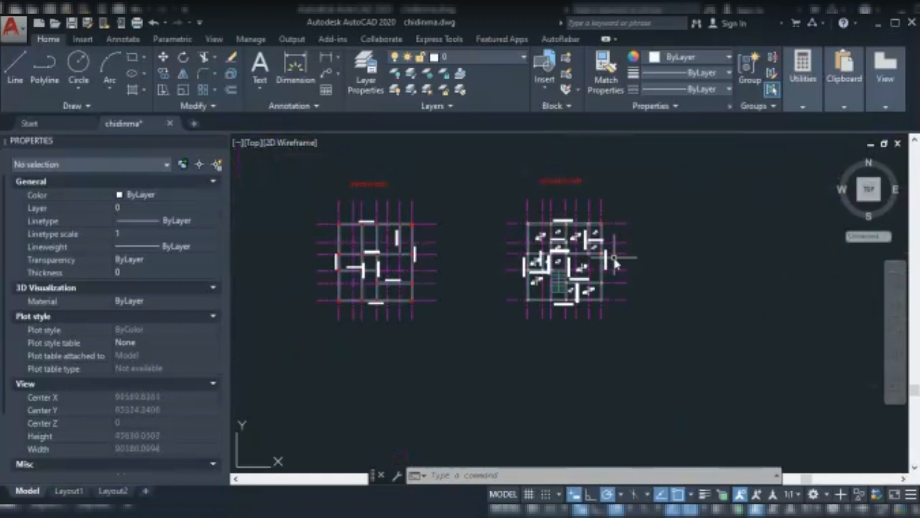
{"action": "scroll", "coordinate": [610, 230], "scroll_direction": "up", "scroll_amount": 4}
{"action": "scroll", "coordinate": [595, 270], "scroll_direction": "up", "scroll_amount": 5}
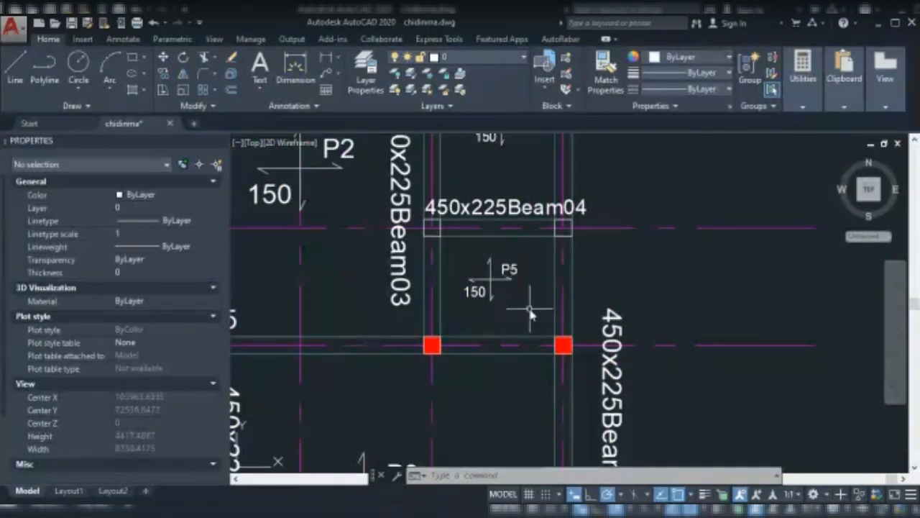
{"action": "scroll", "coordinate": [566, 270], "scroll_direction": "up", "scroll_amount": 8}
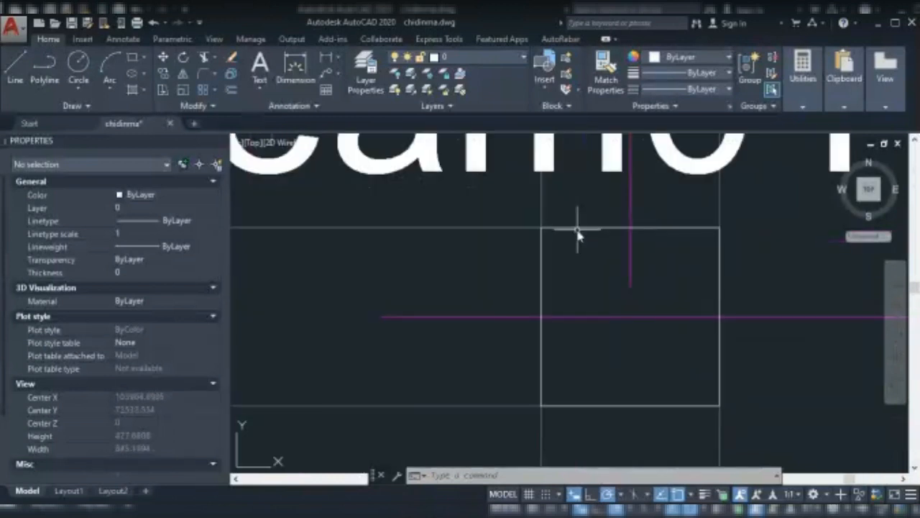
{"action": "left_click", "coordinate": [584, 231]}
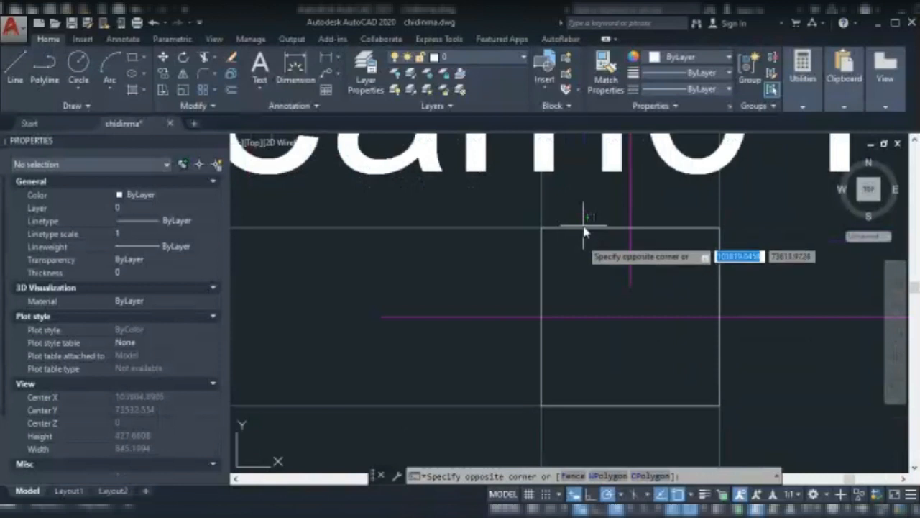
{"action": "left_click", "coordinate": [582, 243]}
{"action": "key", "text": "Escape"}
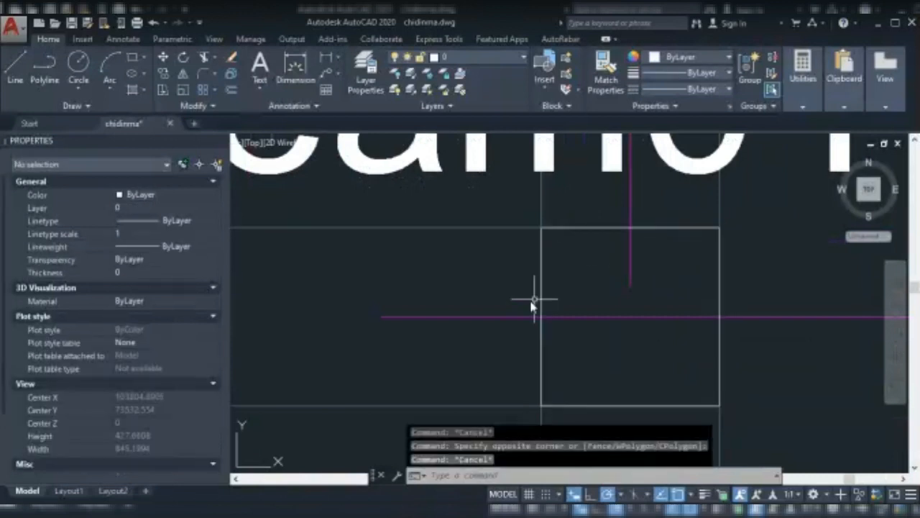
{"action": "left_click", "coordinate": [540, 301]}
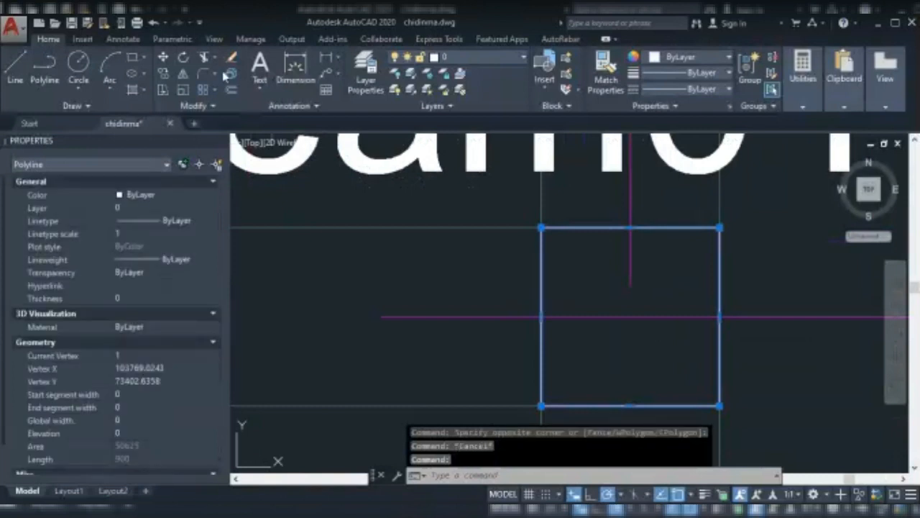
{"action": "left_click", "coordinate": [232, 58]}
{"action": "scroll", "coordinate": [787, 333], "scroll_direction": "down", "scroll_amount": 3}
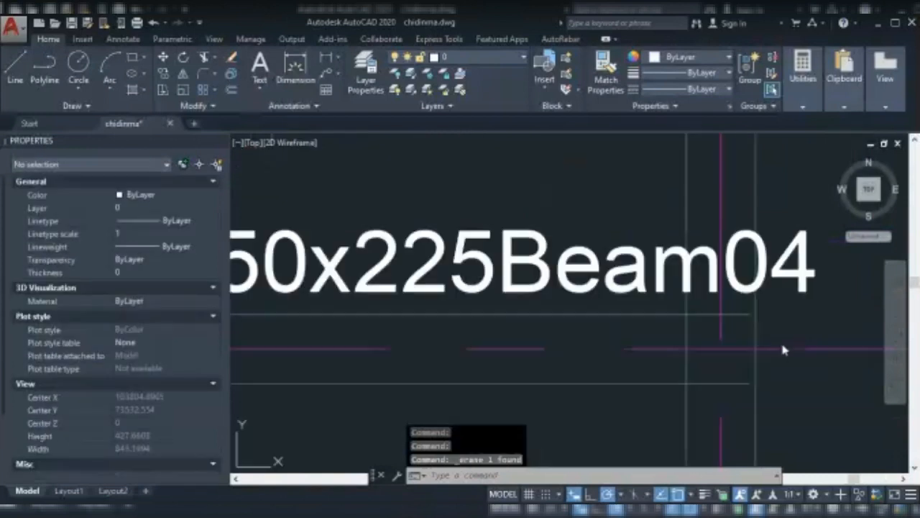
Erase the unfilled column outline where the 450x225Beam04 beam meets the 450x225Beam03 beam.
{"action": "scroll", "coordinate": [787, 334], "scroll_direction": "down", "scroll_amount": 2}
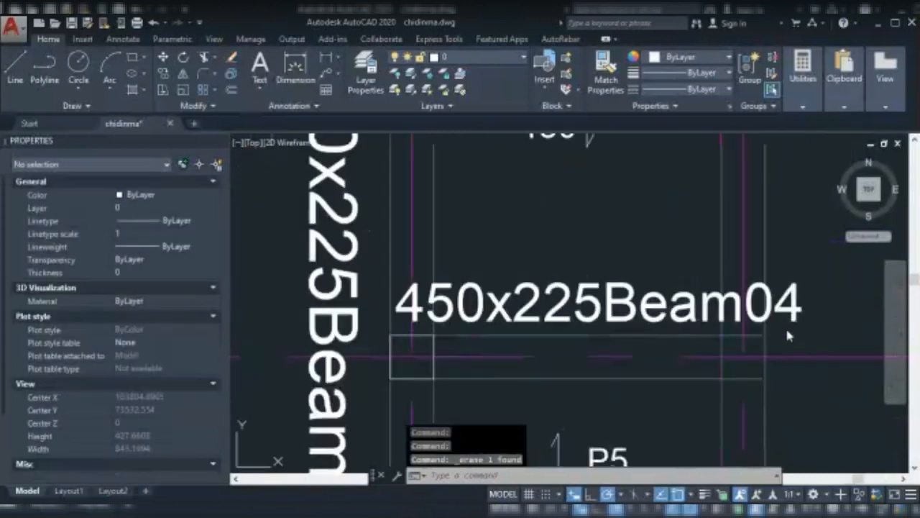
{"action": "scroll", "coordinate": [788, 335], "scroll_direction": "down", "scroll_amount": 3}
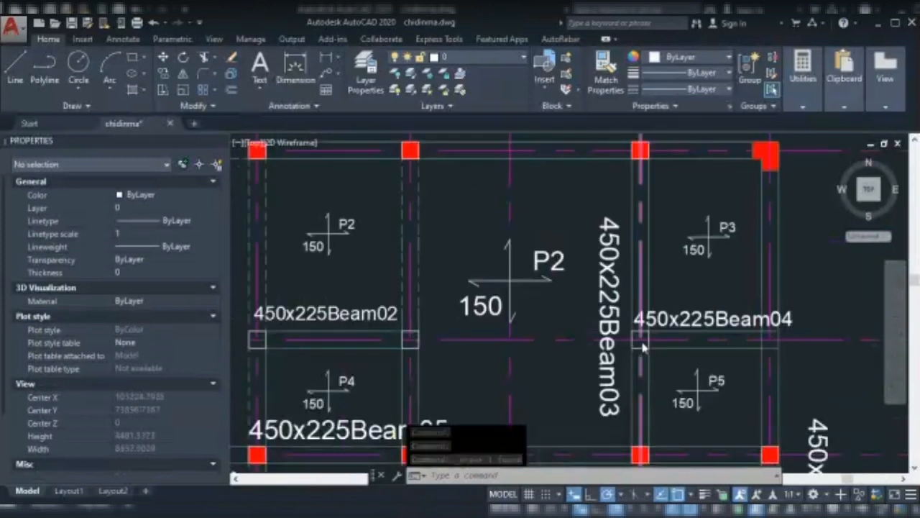
{"action": "scroll", "coordinate": [643, 347], "scroll_direction": "up", "scroll_amount": 5}
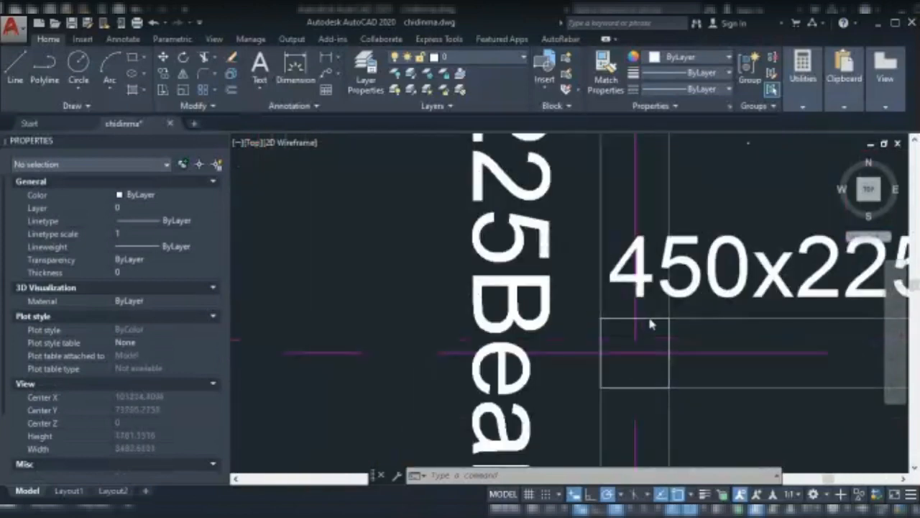
{"action": "scroll", "coordinate": [649, 323], "scroll_direction": "up", "scroll_amount": 2}
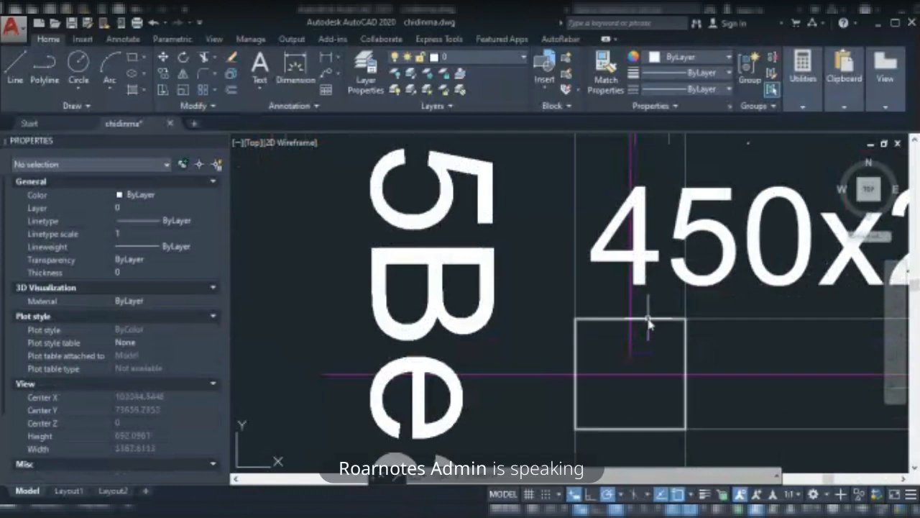
{"action": "left_click", "coordinate": [648, 319]}
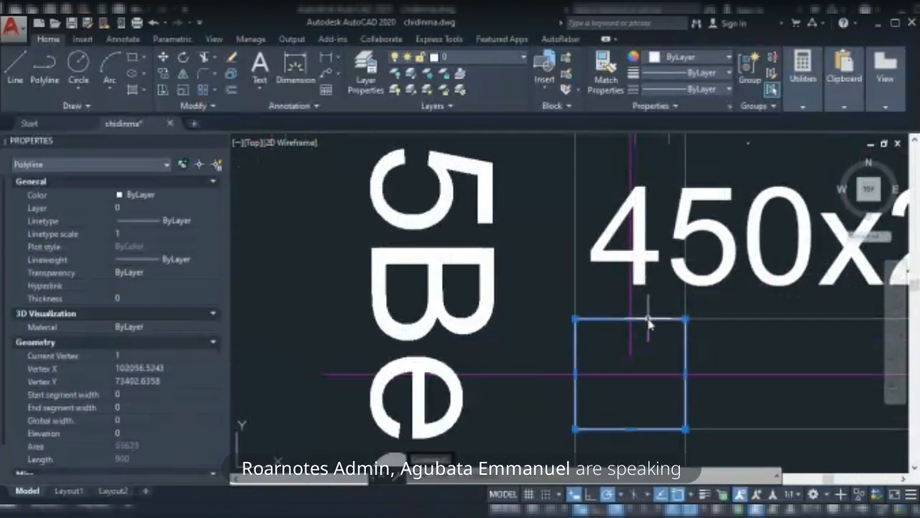
{"action": "key", "text": "Delete"}
{"action": "scroll", "coordinate": [619, 315], "scroll_direction": "down", "scroll_amount": 2}
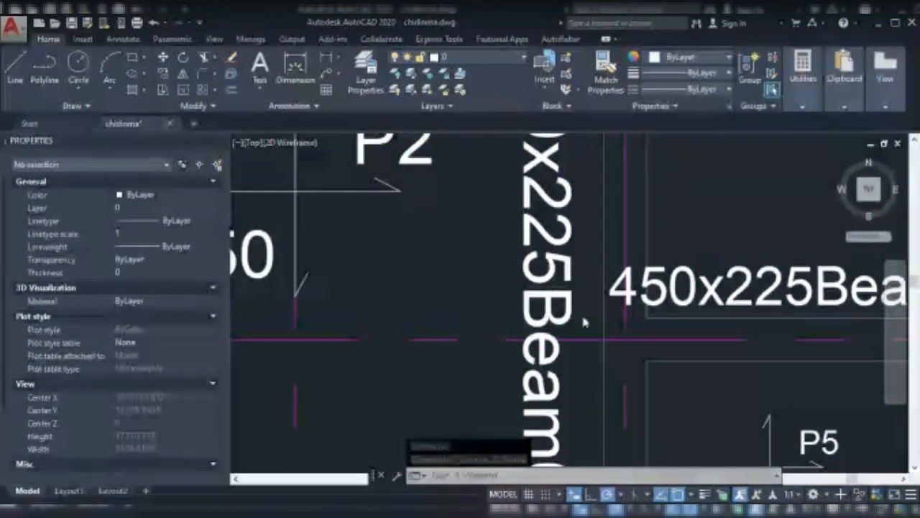
{"action": "scroll", "coordinate": [583, 312], "scroll_direction": "down", "scroll_amount": 2}
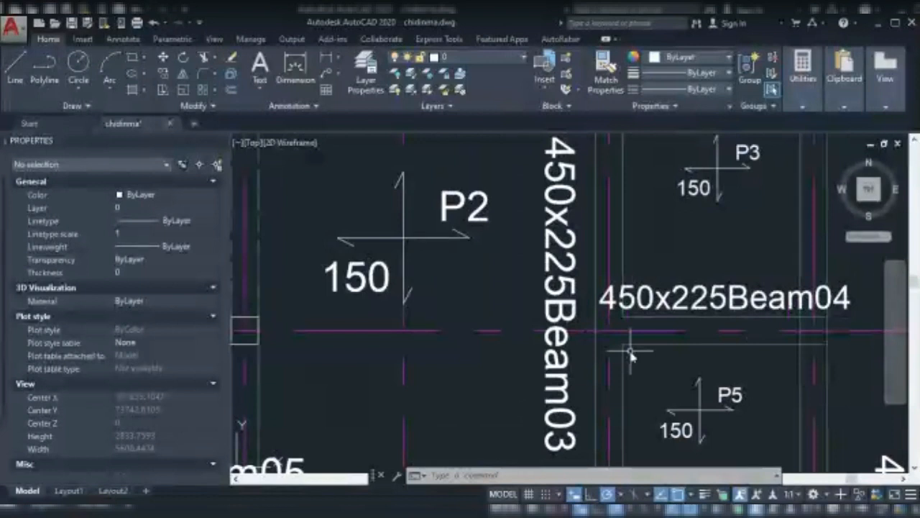
Trim the edge lines of the 450x225Beam04 beam back to the inner edges of the crossing beams at both ends.
{"action": "type", "text": "TR"}
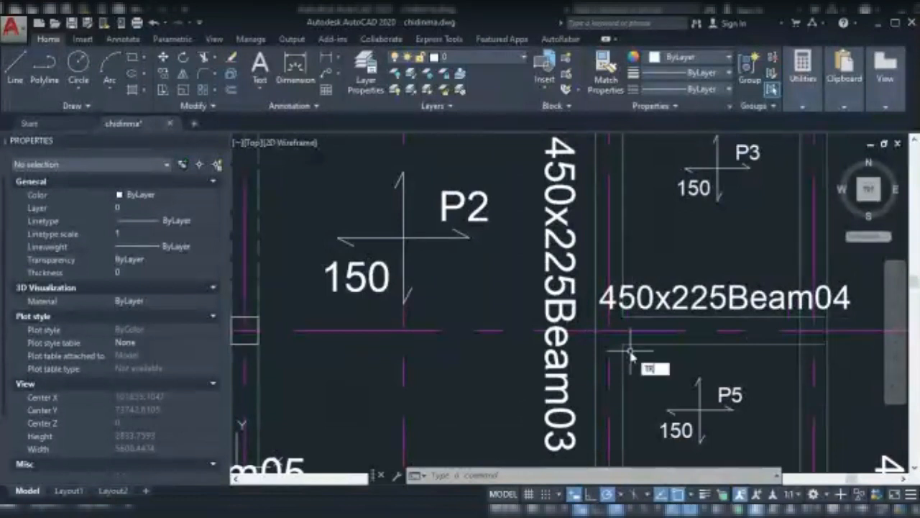
{"action": "key", "text": "Return"}
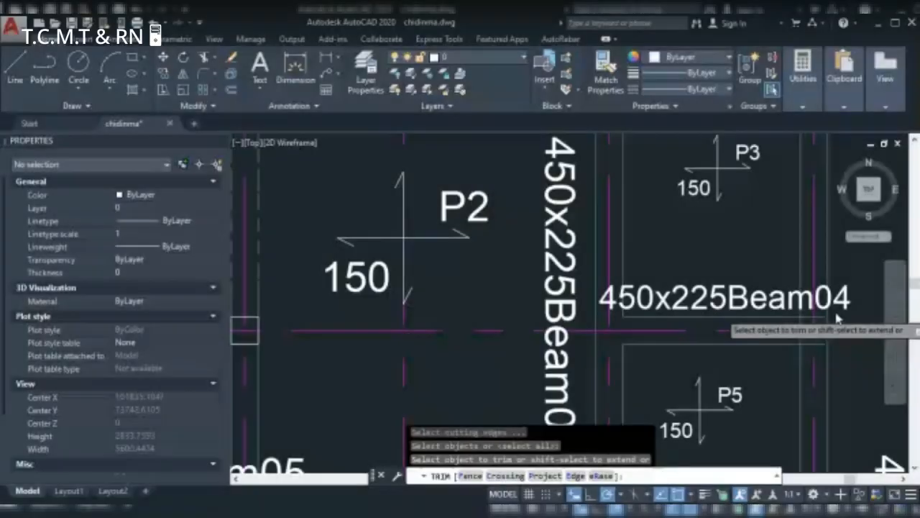
{"action": "scroll", "coordinate": [838, 319], "scroll_direction": "up", "scroll_amount": 4}
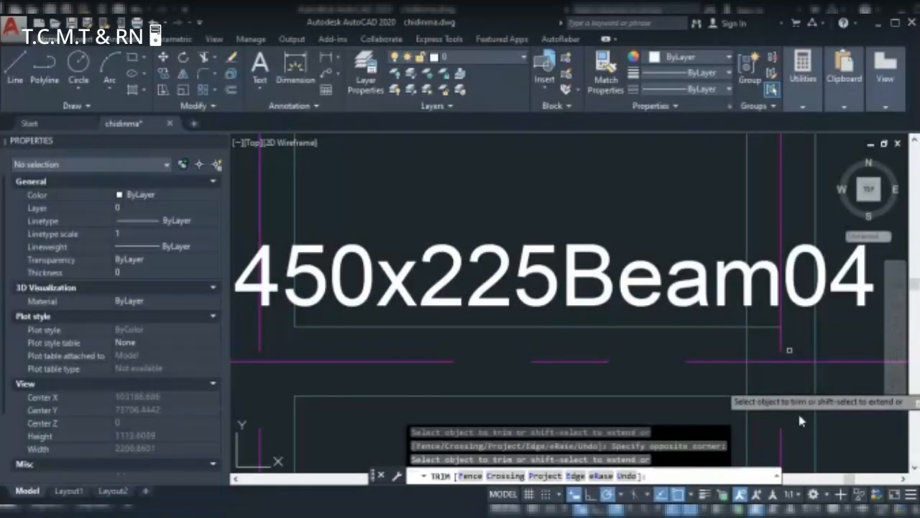
{"action": "left_click", "coordinate": [767, 318]}
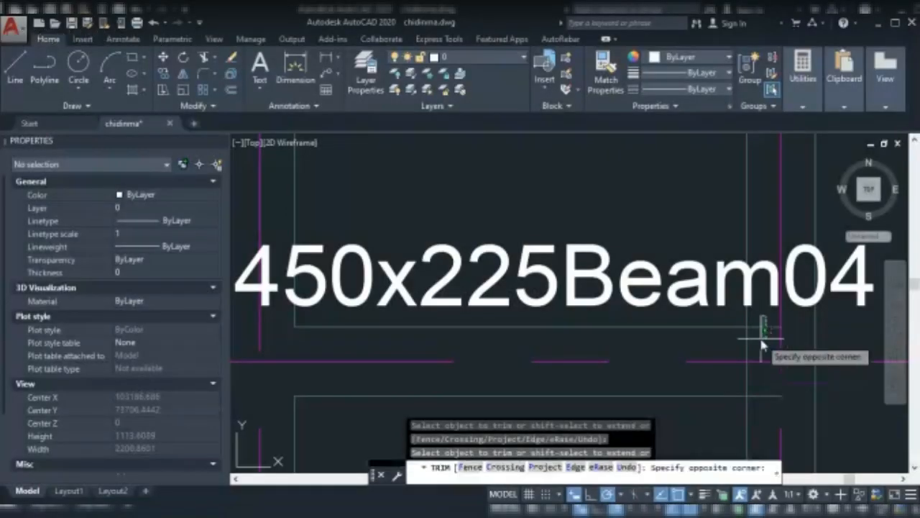
{"action": "left_click", "coordinate": [762, 336]}
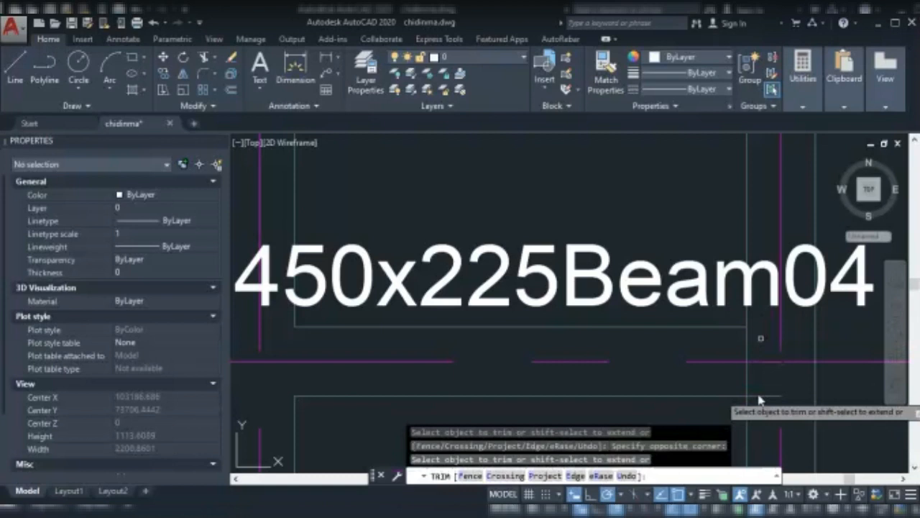
{"action": "left_click", "coordinate": [763, 406]}
{"action": "left_click", "coordinate": [757, 342]}
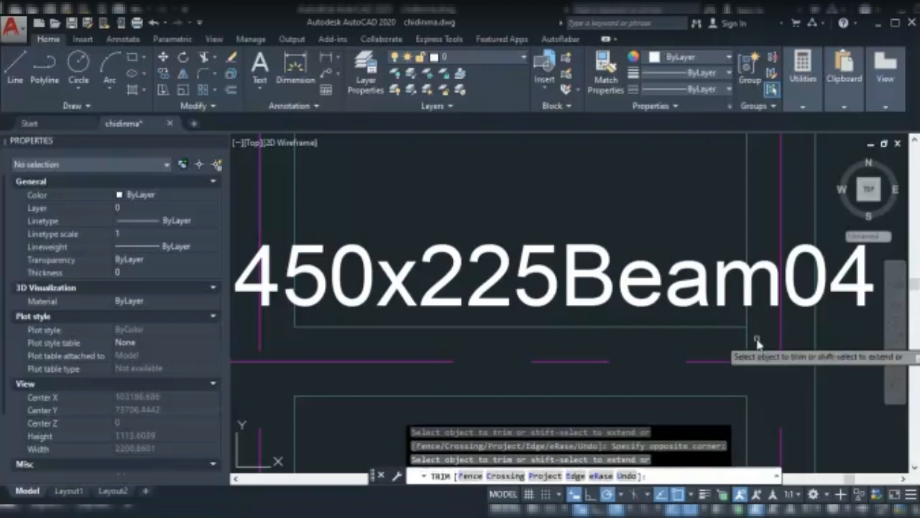
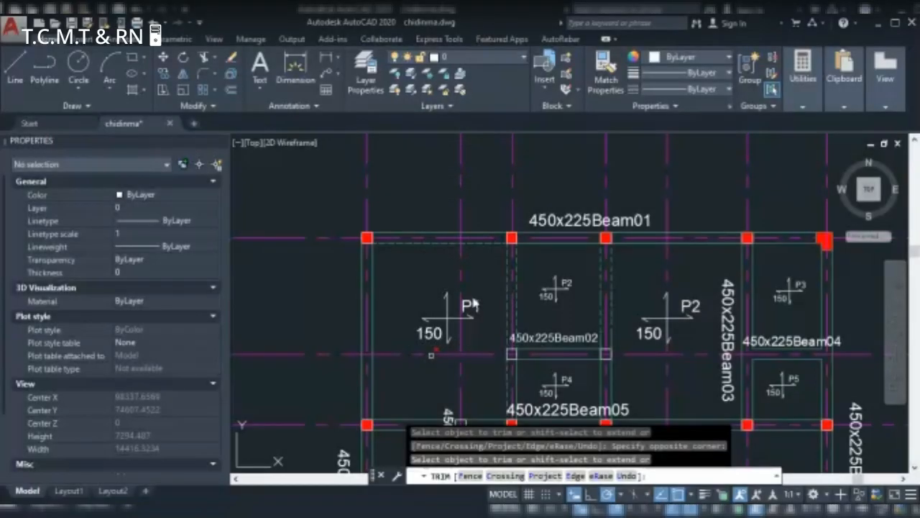
Trim the overlapping lines at the 450x225Beam02 beam junctions and the beam intersections beside the stairwell.
{"action": "scroll", "coordinate": [514, 352], "scroll_direction": "up", "scroll_amount": 3}
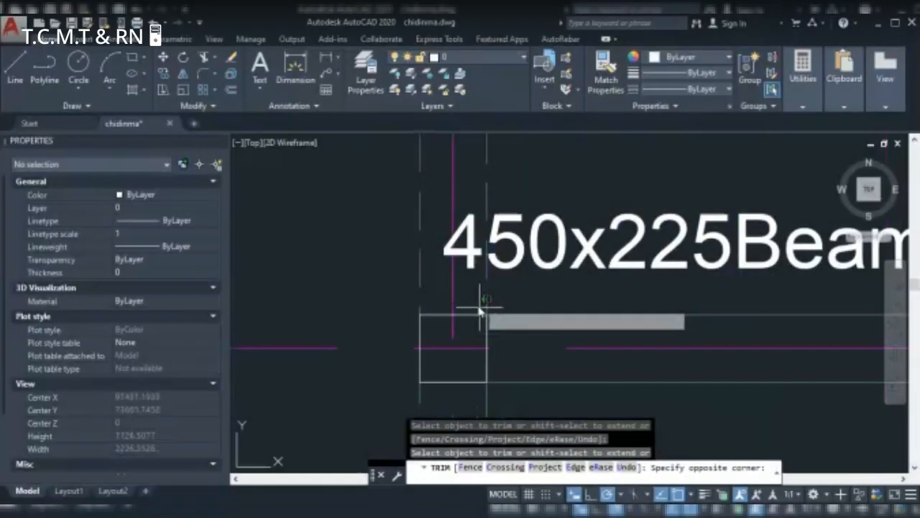
{"action": "left_click", "coordinate": [480, 310]}
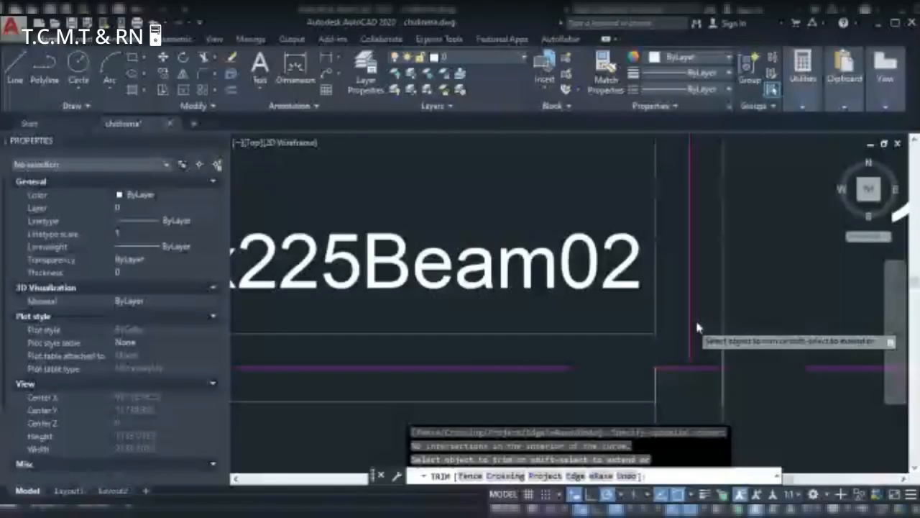
{"action": "scroll", "coordinate": [697, 328], "scroll_direction": "down", "scroll_amount": 2}
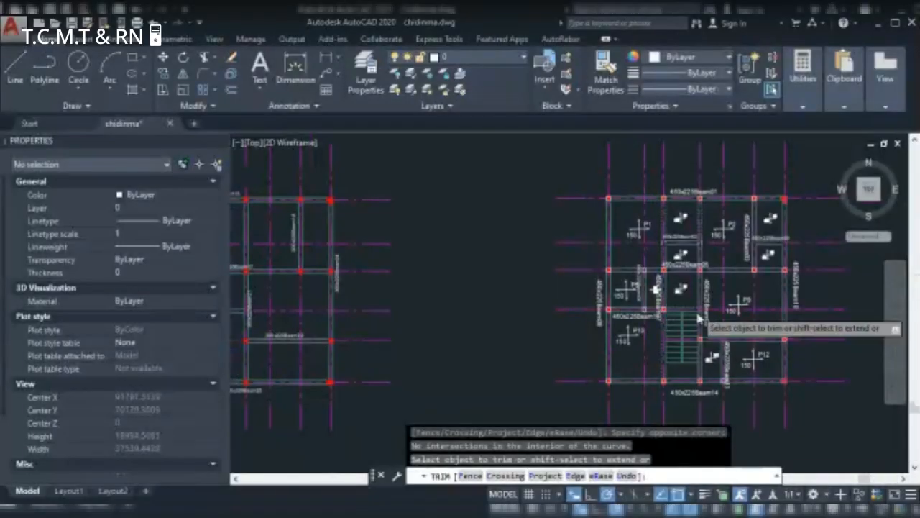
{"action": "scroll", "coordinate": [698, 319], "scroll_direction": "up", "scroll_amount": 2}
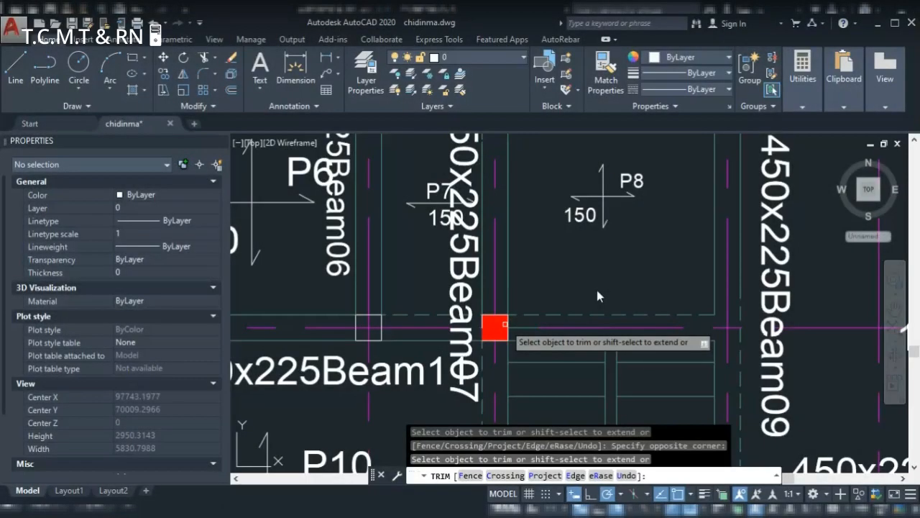
{"action": "key", "text": "Escape"}
Add the multiline text label C1 inside panel P1, beside the upper-left corner column of the ground floor plan.
{"action": "scroll", "coordinate": [624, 359], "scroll_direction": "down", "scroll_amount": 2}
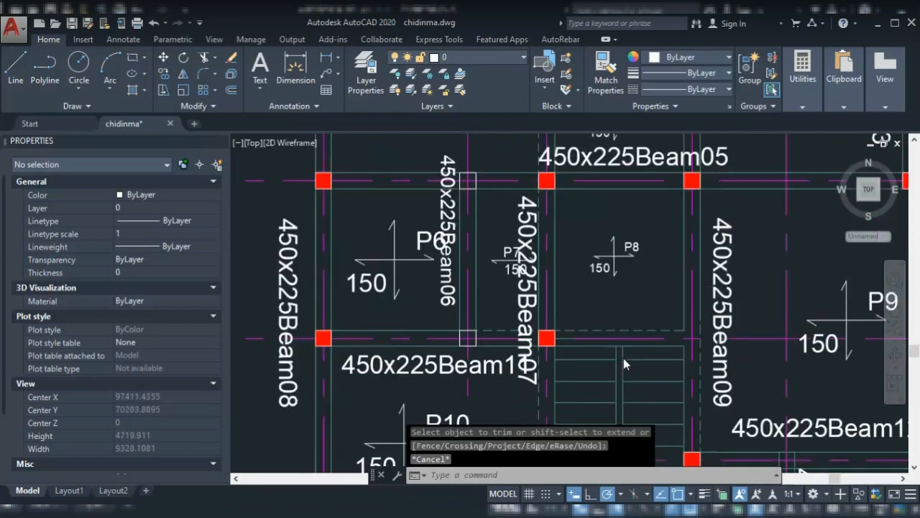
{"action": "scroll", "coordinate": [623, 358], "scroll_direction": "down", "scroll_amount": 2}
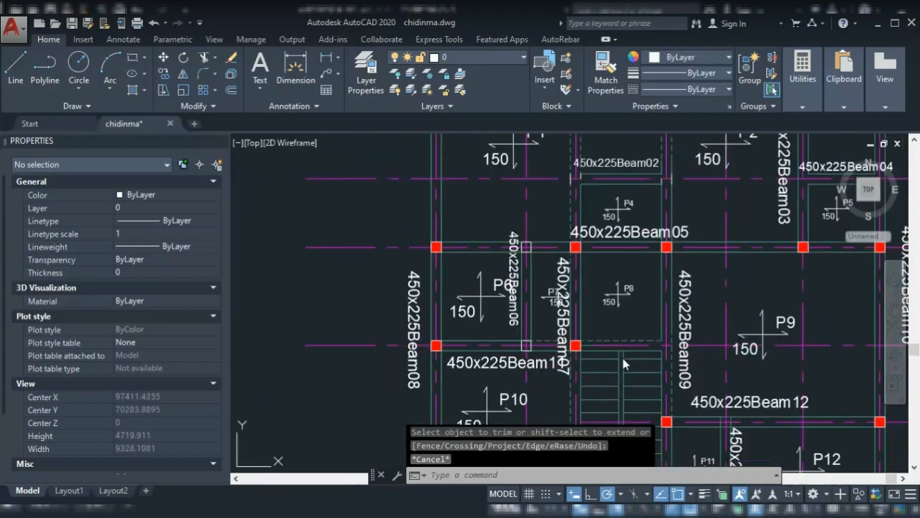
{"action": "scroll", "coordinate": [623, 359], "scroll_direction": "down", "scroll_amount": 5}
{"action": "scroll", "coordinate": [525, 166], "scroll_direction": "up", "scroll_amount": 2}
{"action": "scroll", "coordinate": [525, 166], "scroll_direction": "up", "scroll_amount": 4}
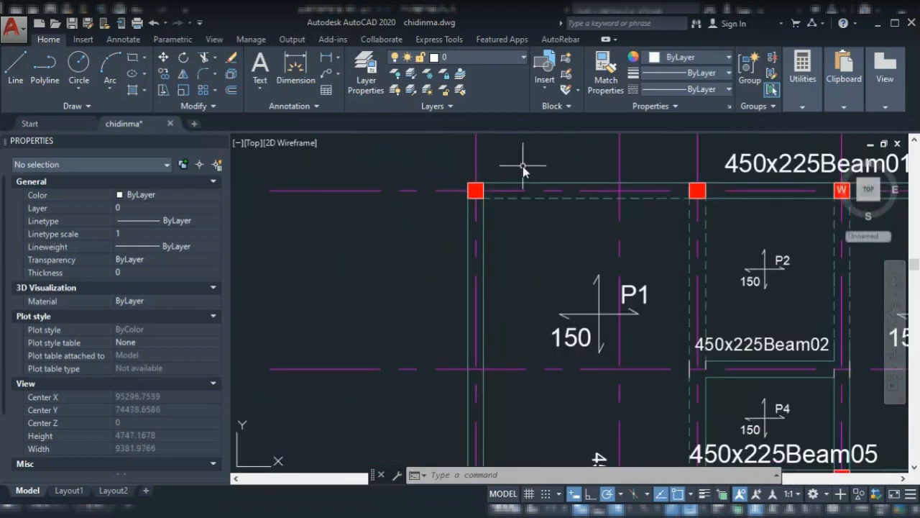
{"action": "scroll", "coordinate": [492, 178], "scroll_direction": "up", "scroll_amount": 4}
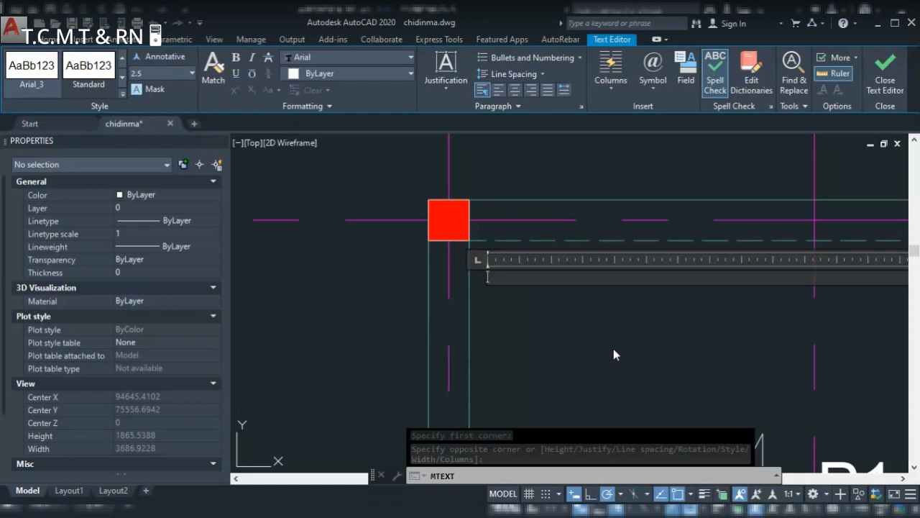
{"action": "type", "text": "C1"}
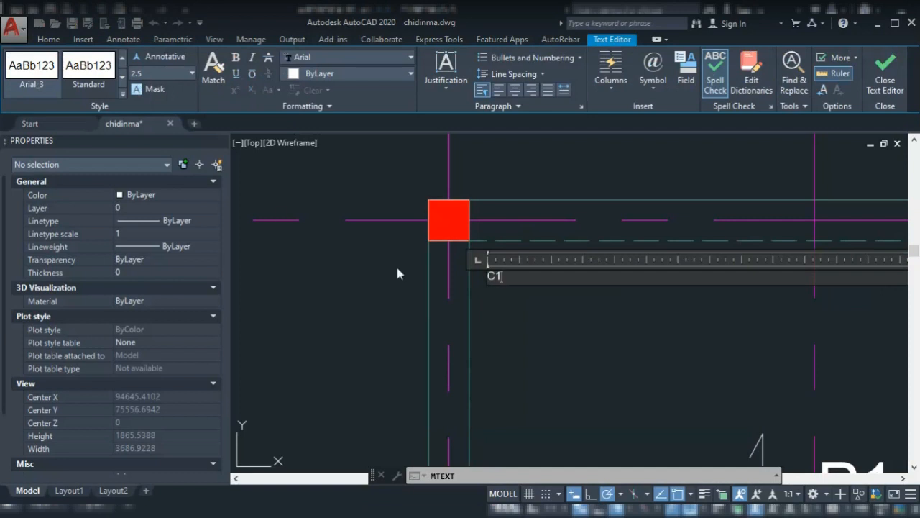
{"action": "key", "text": "Return"}
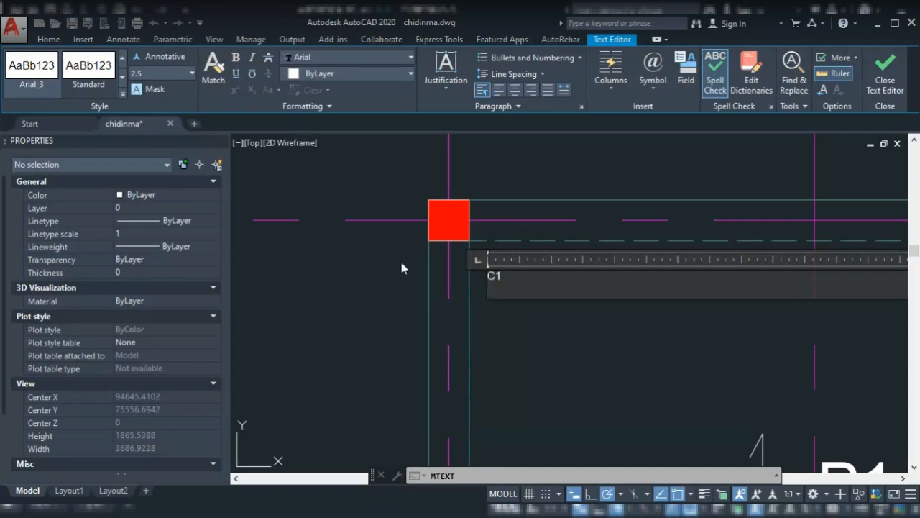
{"action": "left_click", "coordinate": [547, 342]}
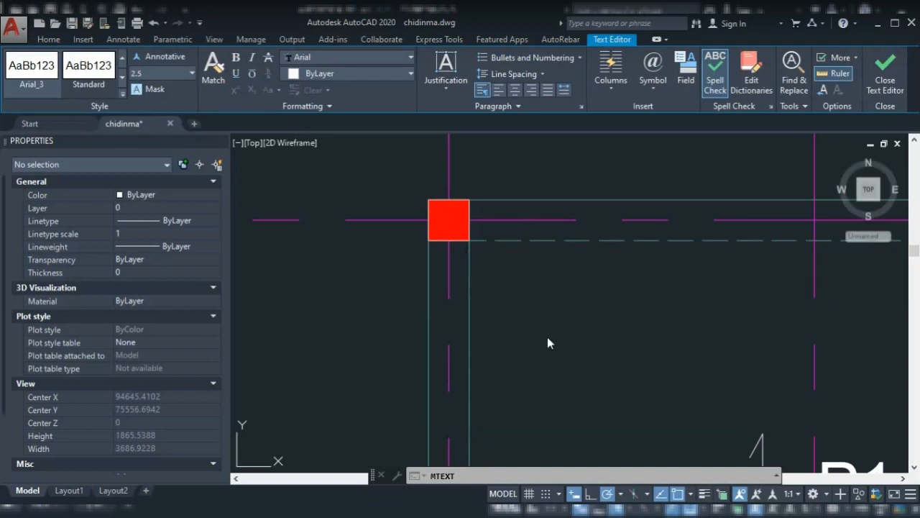
Set the text height of the C1 column label to 250.
{"action": "left_click", "coordinate": [499, 266]}
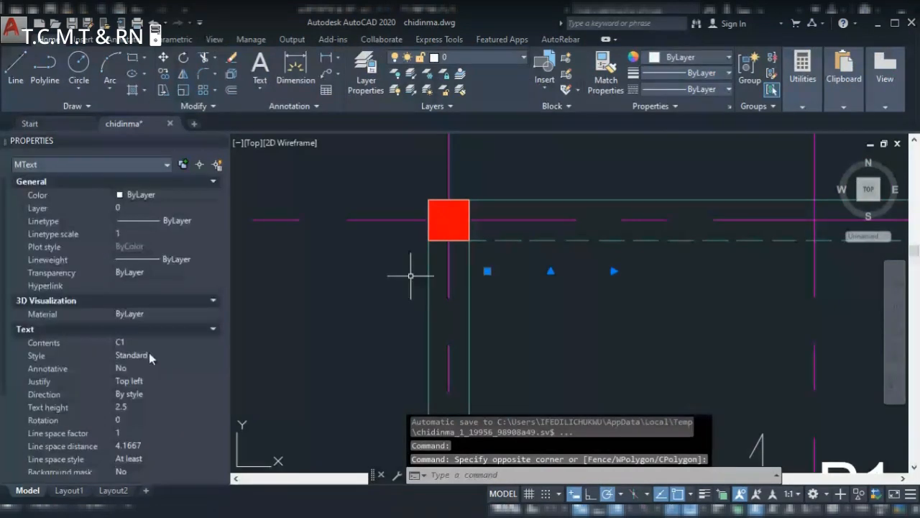
{"action": "left_click", "coordinate": [125, 407]}
{"action": "type", "text": "250"}
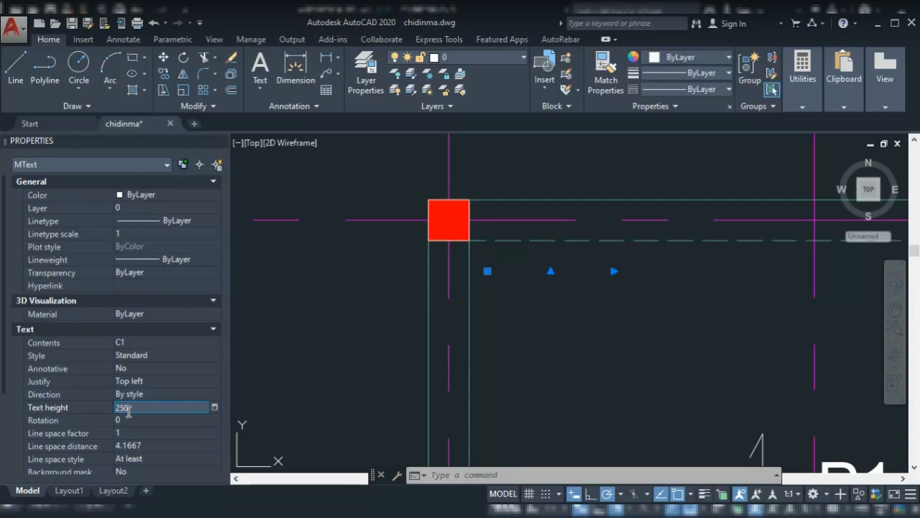
{"action": "left_click", "coordinate": [129, 416]}
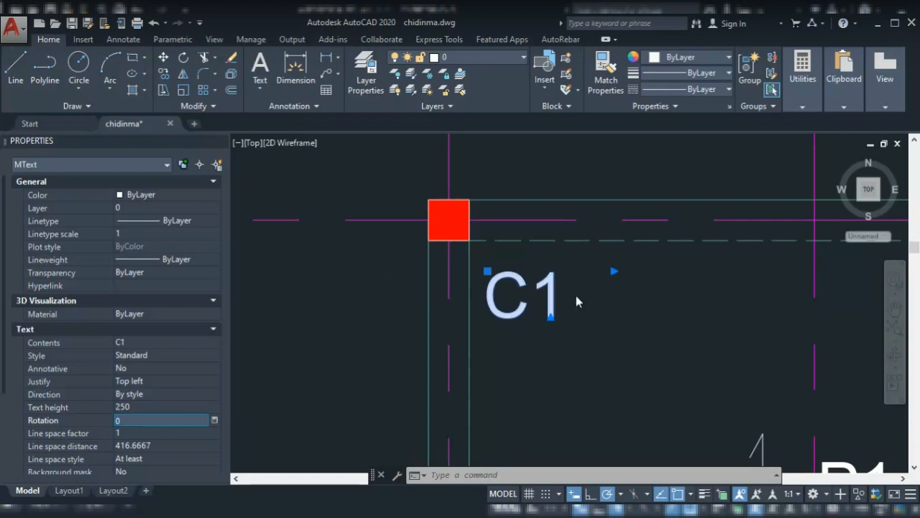
Change the color of the C1 column label beside the upper-left corner column to Yellow.
{"action": "scroll", "coordinate": [576, 295], "scroll_direction": "down", "scroll_amount": 4}
{"action": "scroll", "coordinate": [551, 300], "scroll_direction": "down", "scroll_amount": 2}
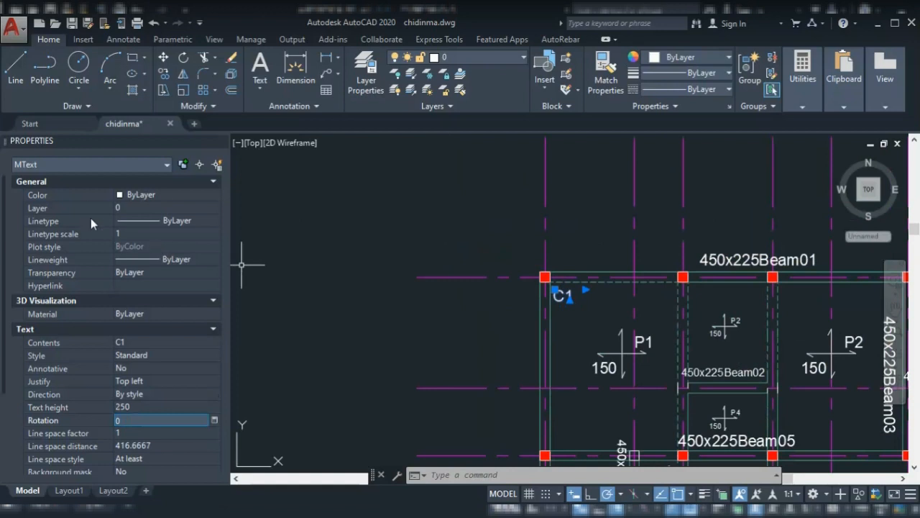
{"action": "left_click", "coordinate": [149, 195]}
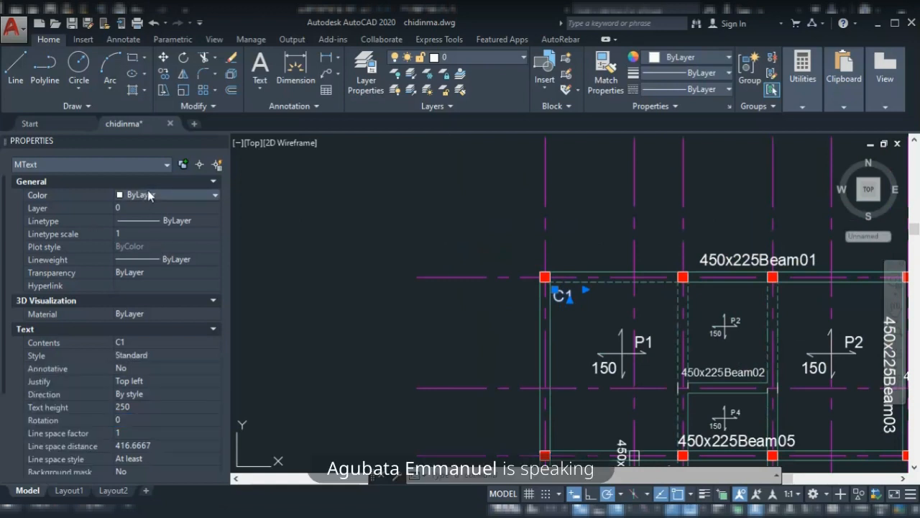
{"action": "left_click", "coordinate": [148, 197]}
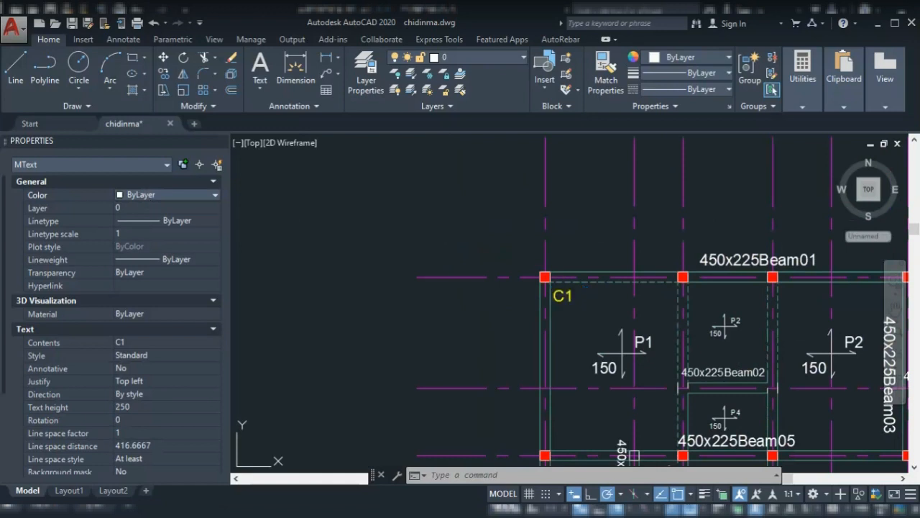
{"action": "left_click", "coordinate": [142, 252]}
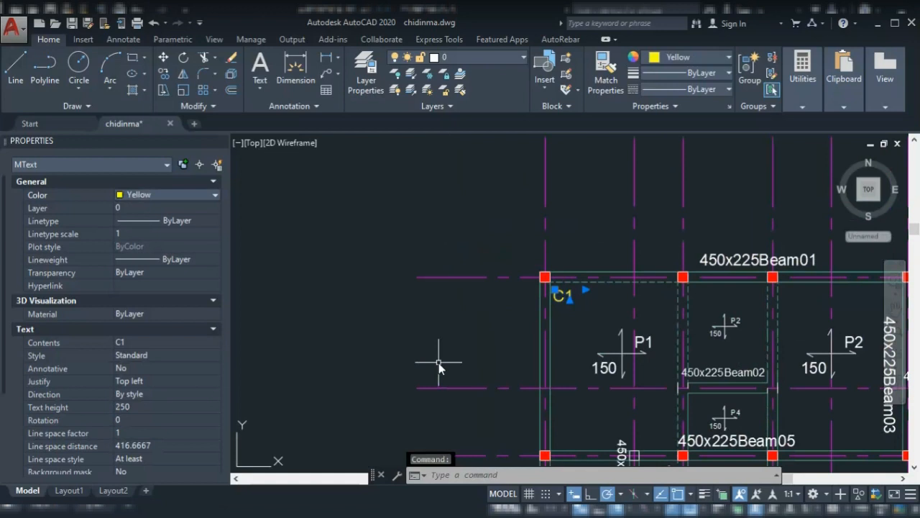
{"action": "key", "text": "Escape"}
{"action": "key", "text": "Escape"}
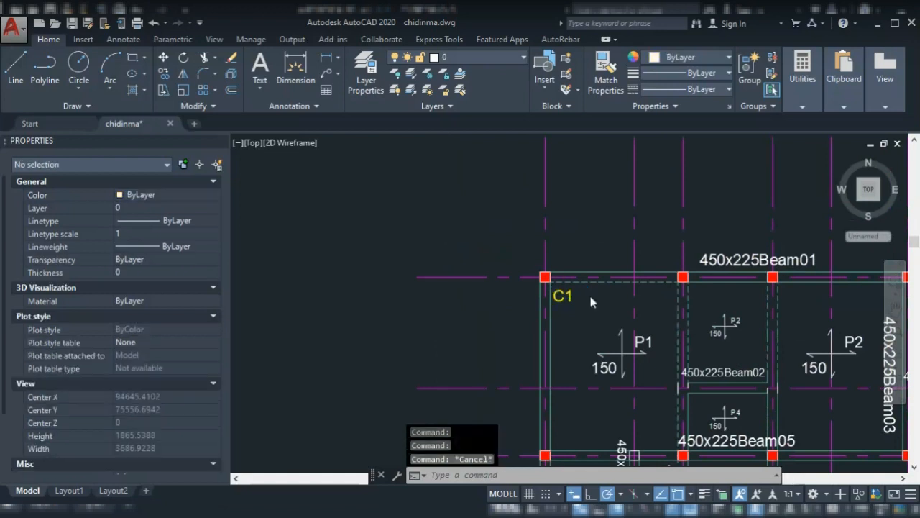
Copy the C1 label, based at the corner column's lower-right corner, to the other columns along 450x225Beam01 on the ground floor plan.
{"action": "scroll", "coordinate": [577, 292], "scroll_direction": "up", "scroll_amount": 4}
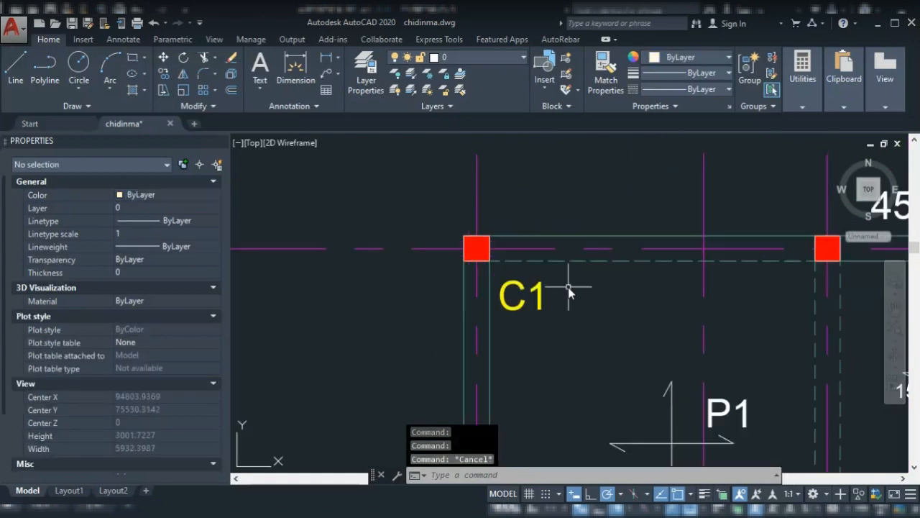
{"action": "left_click", "coordinate": [560, 287]}
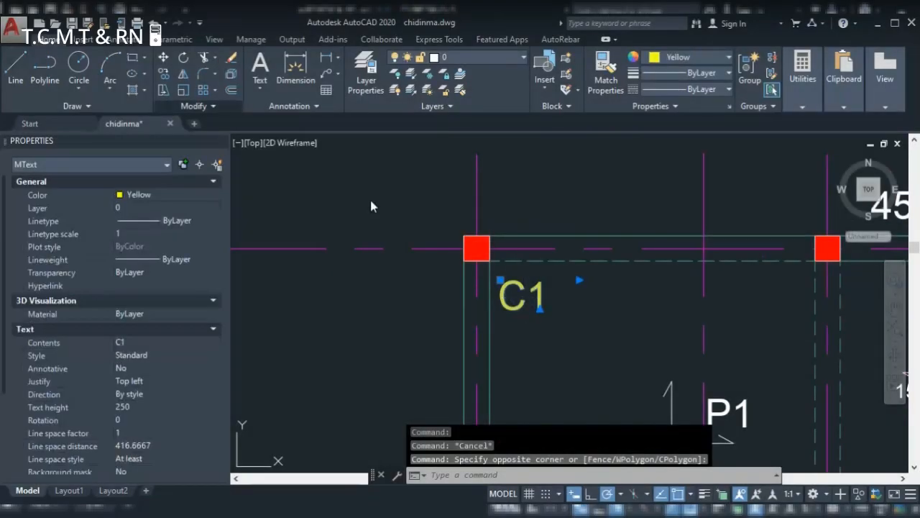
{"action": "left_click", "coordinate": [163, 74]}
{"action": "left_click", "coordinate": [490, 264]}
{"action": "scroll", "coordinate": [490, 266], "scroll_direction": "down", "scroll_amount": 2}
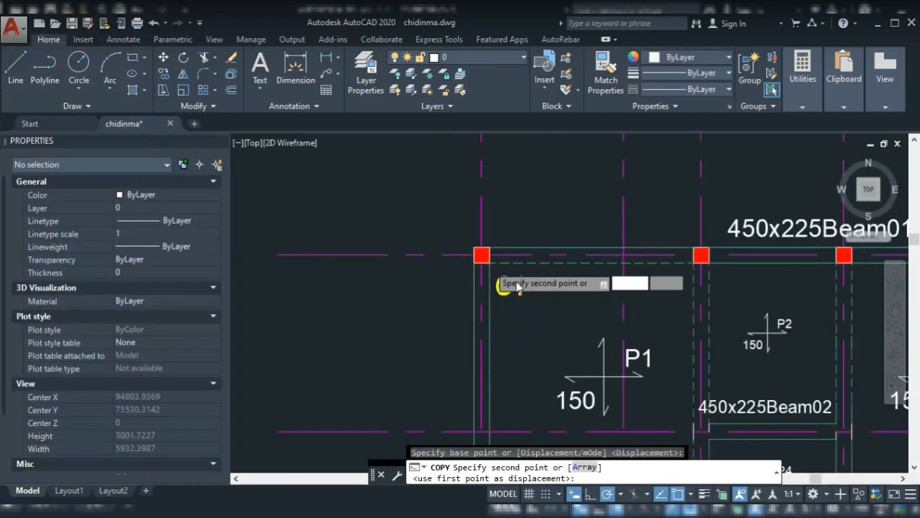
{"action": "scroll", "coordinate": [517, 285], "scroll_direction": "down", "scroll_amount": 2}
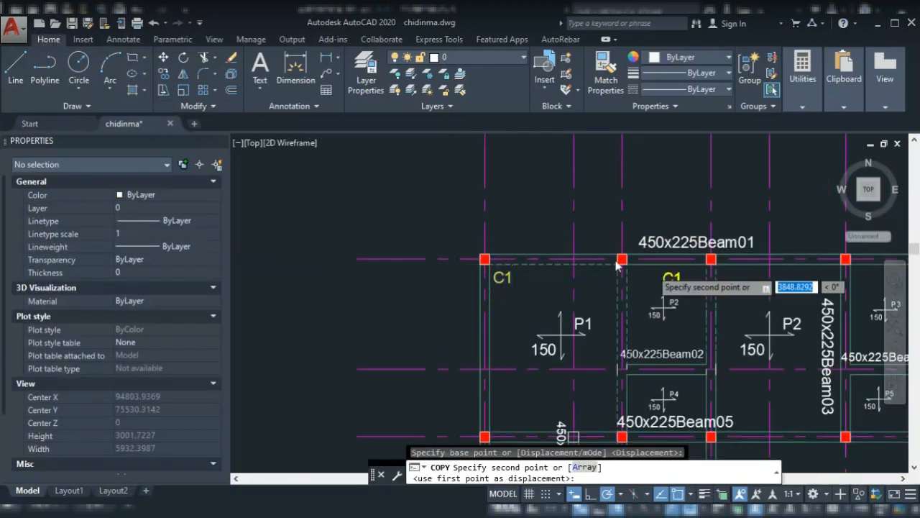
{"action": "scroll", "coordinate": [617, 265], "scroll_direction": "up", "scroll_amount": 4}
{"action": "left_click", "coordinate": [585, 253]}
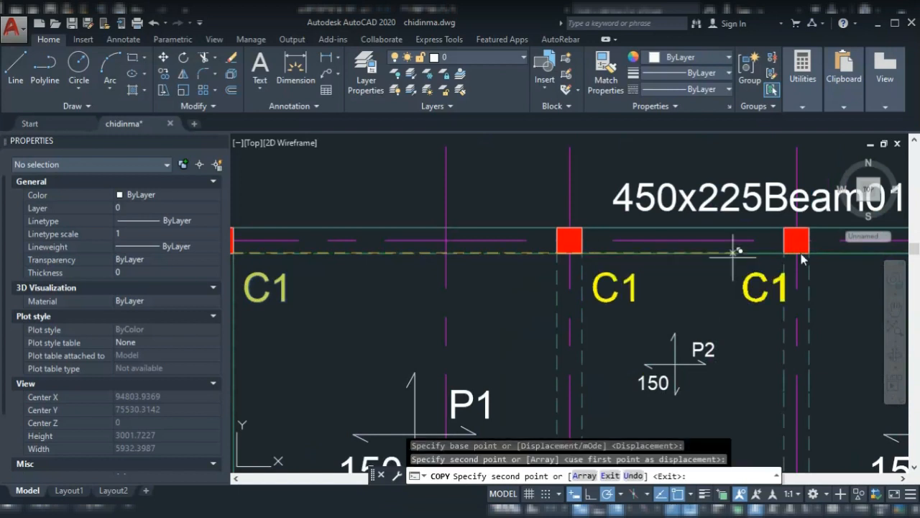
{"action": "left_click", "coordinate": [812, 255]}
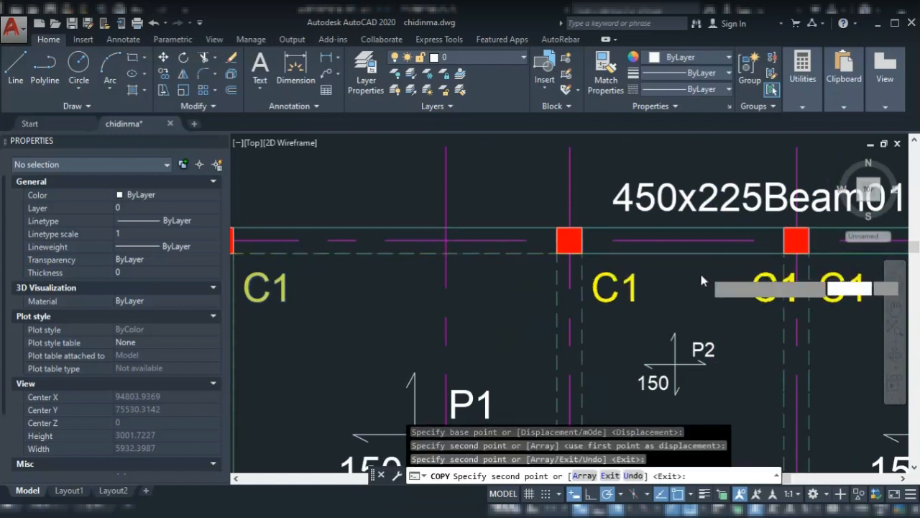
{"action": "scroll", "coordinate": [701, 276], "scroll_direction": "down", "scroll_amount": 2}
{"action": "scroll", "coordinate": [694, 272], "scroll_direction": "down", "scroll_amount": 7}
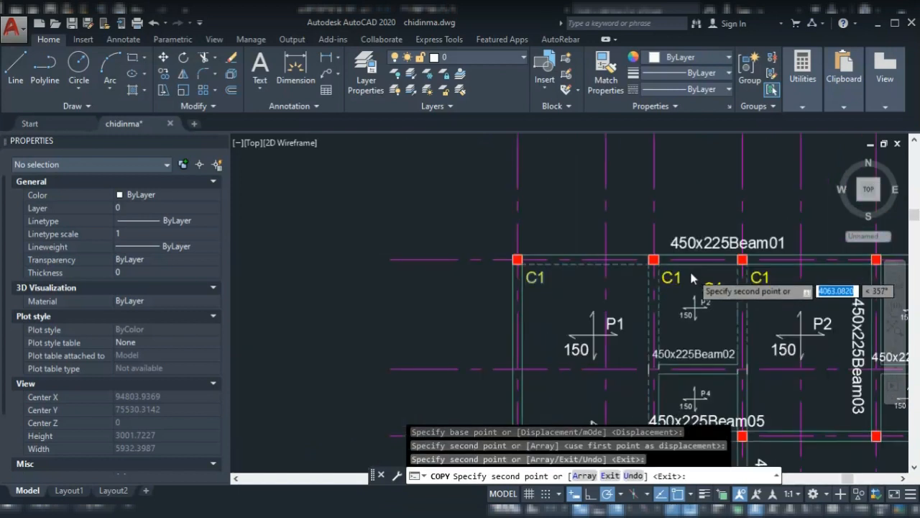
{"action": "scroll", "coordinate": [732, 272], "scroll_direction": "down", "scroll_amount": 2}
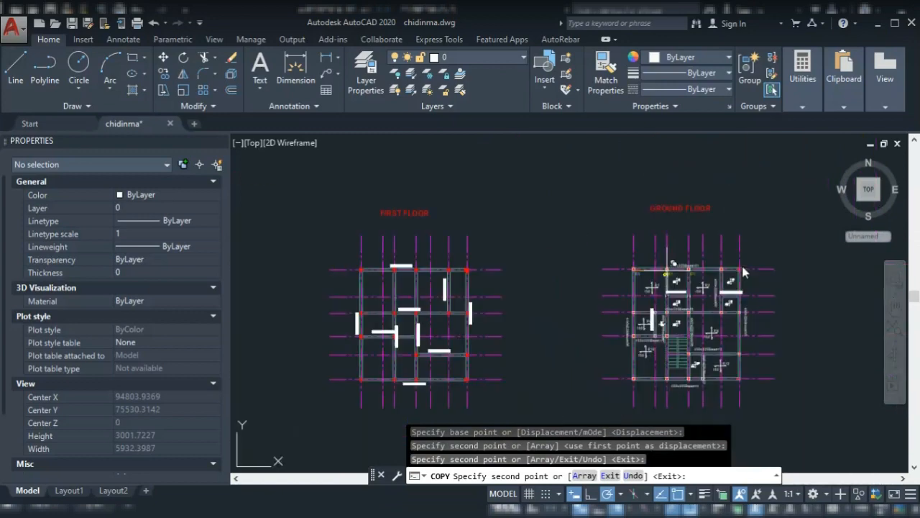
{"action": "scroll", "coordinate": [745, 272], "scroll_direction": "up", "scroll_amount": 2}
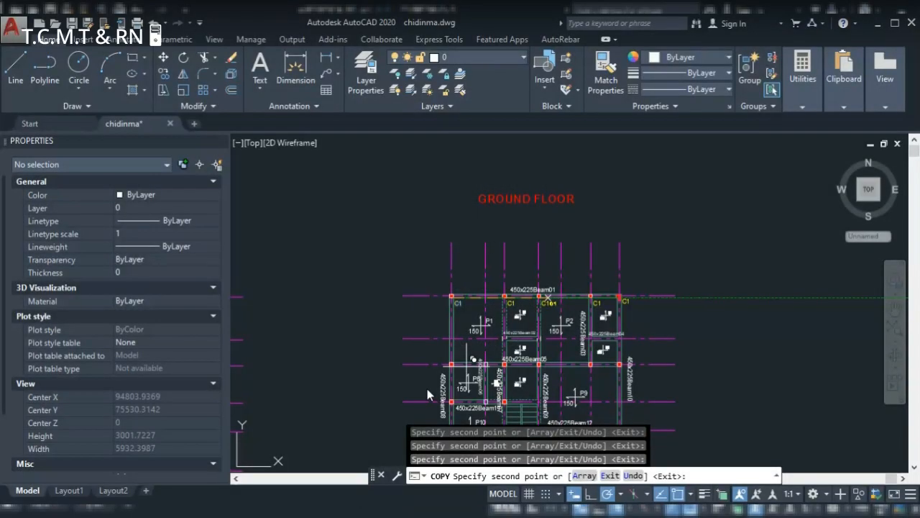
Place copies of the C1 label at the columns along 450x225Beam05 and at the two columns along 450x225Beam10 beside panel P10.
{"action": "scroll", "coordinate": [427, 388], "scroll_direction": "up", "scroll_amount": 5}
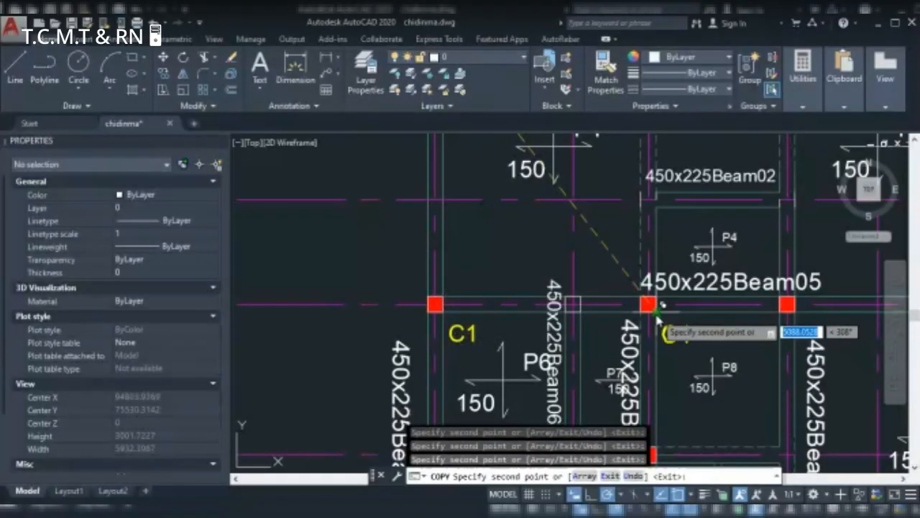
{"action": "scroll", "coordinate": [656, 318], "scroll_direction": "down", "scroll_amount": 2}
{"action": "scroll", "coordinate": [674, 326], "scroll_direction": "down", "scroll_amount": 3}
{"action": "scroll", "coordinate": [711, 322], "scroll_direction": "up", "scroll_amount": 5}
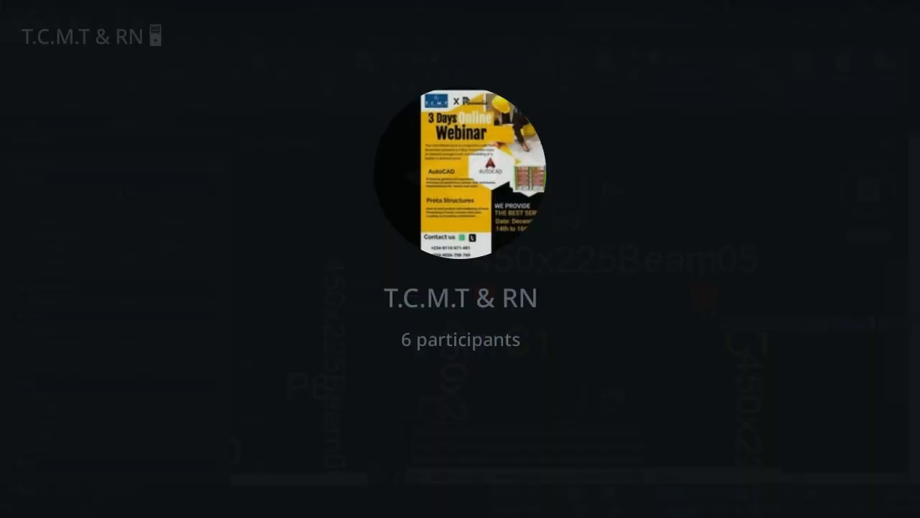
{"action": "scroll", "coordinate": [712, 310], "scroll_direction": "down", "scroll_amount": 5}
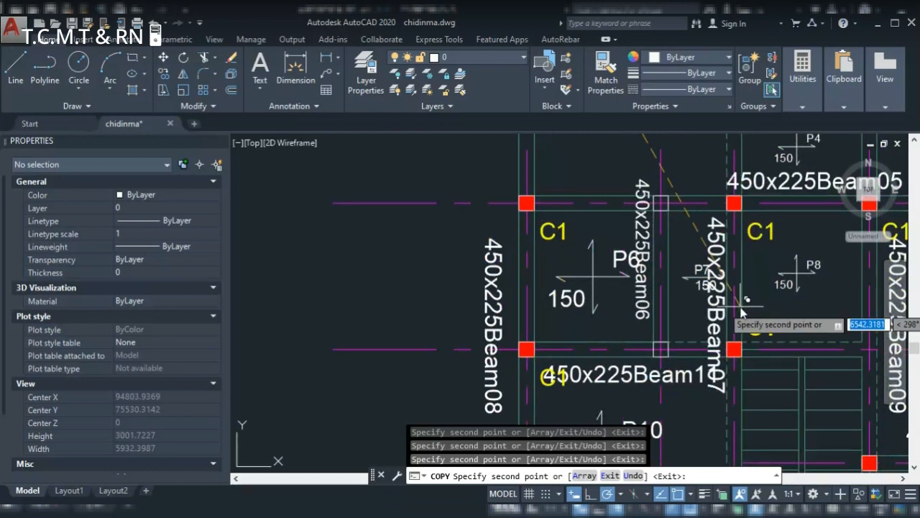
{"action": "scroll", "coordinate": [737, 319], "scroll_direction": "down", "scroll_amount": 2}
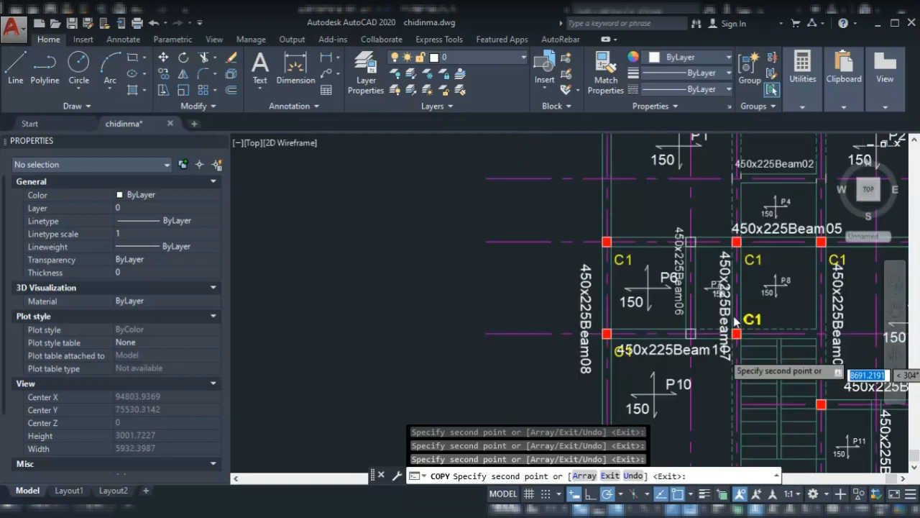
Place copies of the C1 label at the columns on both ends of 450x225Beam12, beside the stairwell and on the outer wall.
{"action": "scroll", "coordinate": [735, 319], "scroll_direction": "up", "scroll_amount": 2}
{"action": "scroll", "coordinate": [768, 359], "scroll_direction": "up", "scroll_amount": 2}
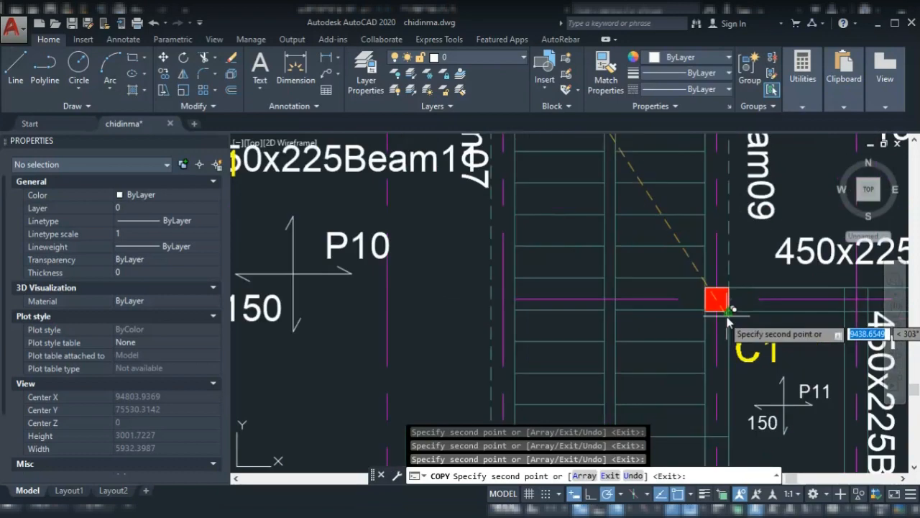
{"action": "scroll", "coordinate": [731, 317], "scroll_direction": "down", "scroll_amount": 2}
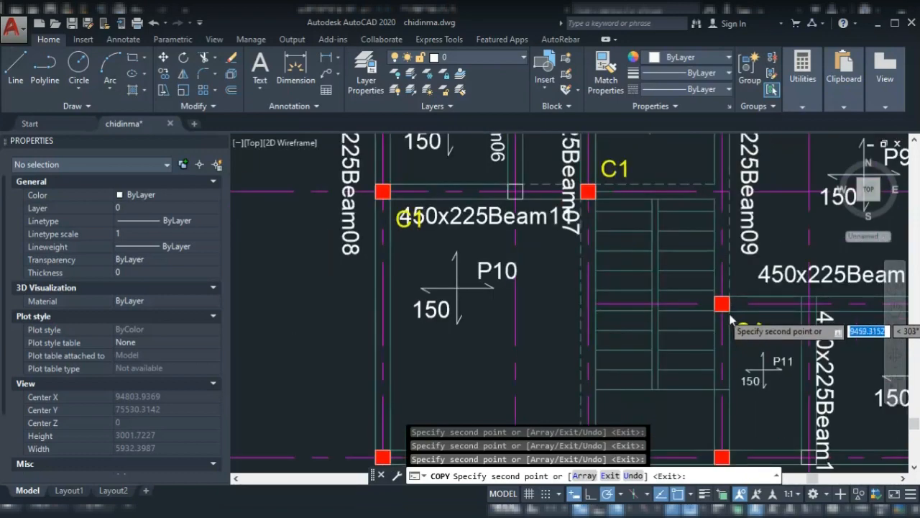
{"action": "scroll", "coordinate": [731, 318], "scroll_direction": "down", "scroll_amount": 2}
{"action": "scroll", "coordinate": [877, 316], "scroll_direction": "down", "scroll_amount": 1}
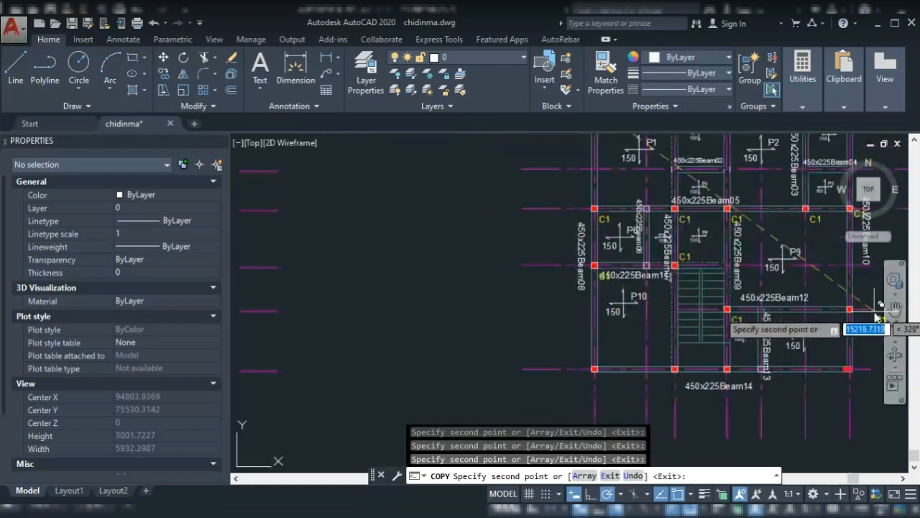
{"action": "scroll", "coordinate": [877, 316], "scroll_direction": "up", "scroll_amount": 2}
{"action": "scroll", "coordinate": [843, 316], "scroll_direction": "up", "scroll_amount": 2}
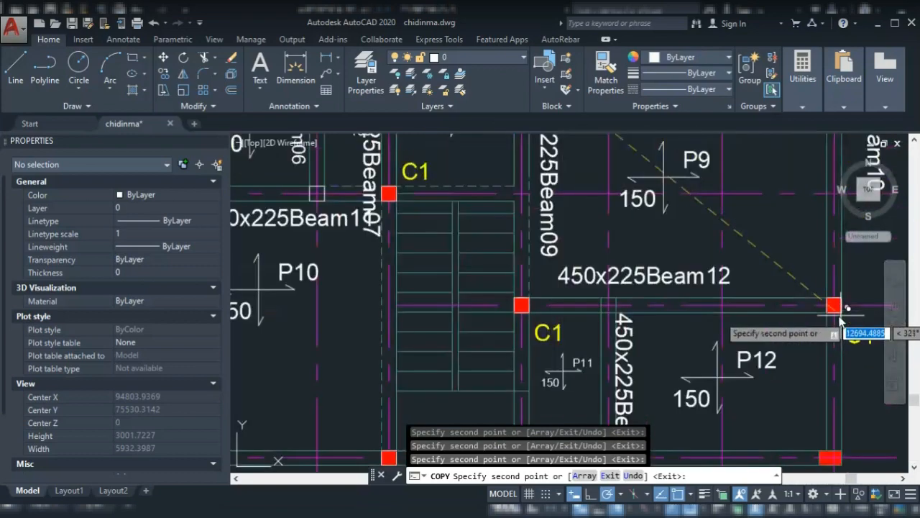
{"action": "scroll", "coordinate": [841, 316], "scroll_direction": "up", "scroll_amount": 2}
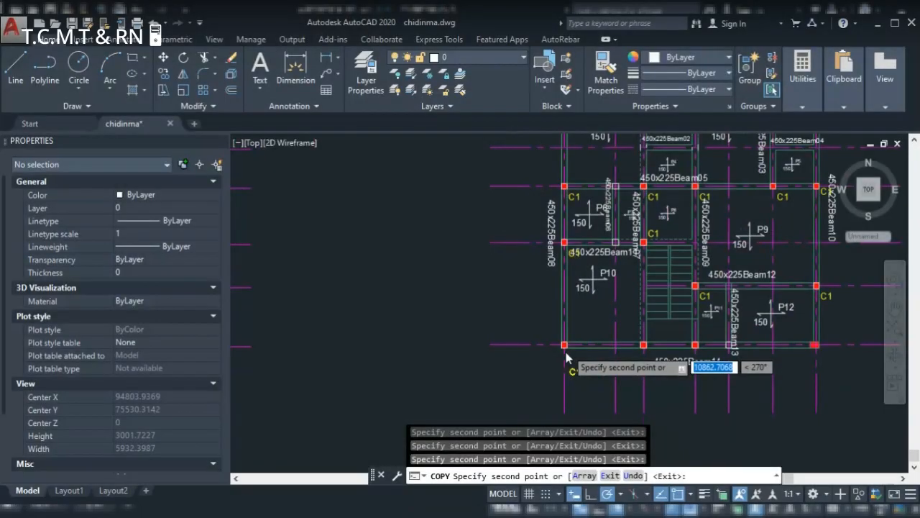
Place copies of the C1 label at the lower-left corner column below panel P10 and at the neighbouring column along 450x225Beam14.
{"action": "scroll", "coordinate": [574, 343], "scroll_direction": "up", "scroll_amount": 5}
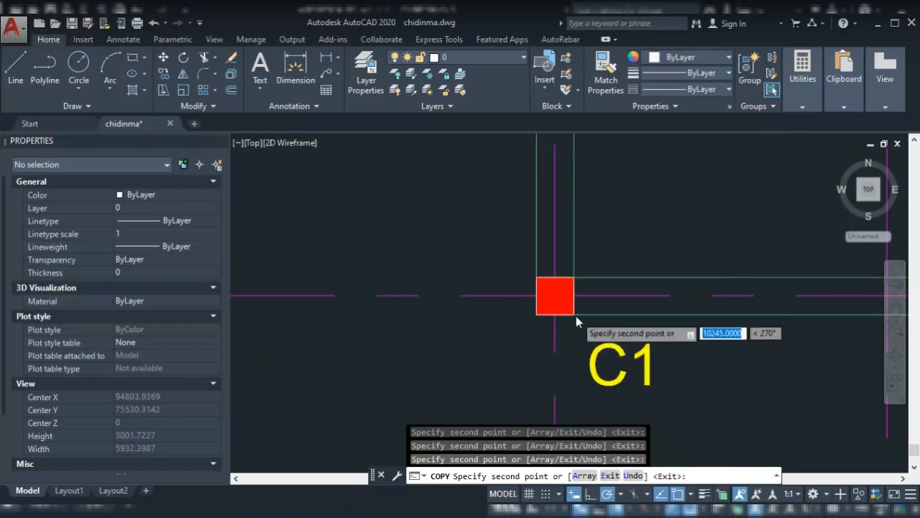
{"action": "scroll", "coordinate": [576, 315], "scroll_direction": "down", "scroll_amount": 5}
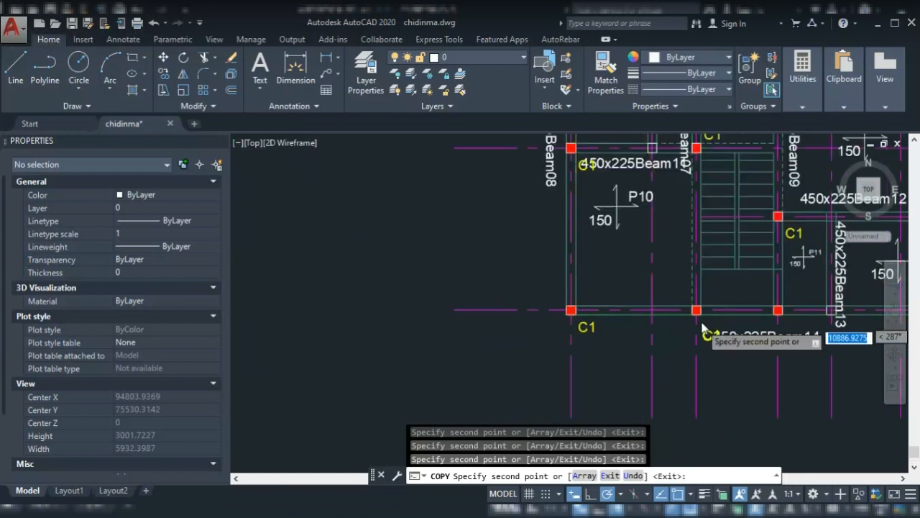
{"action": "scroll", "coordinate": [703, 320], "scroll_direction": "up", "scroll_amount": 2}
{"action": "scroll", "coordinate": [703, 314], "scroll_direction": "up", "scroll_amount": 2}
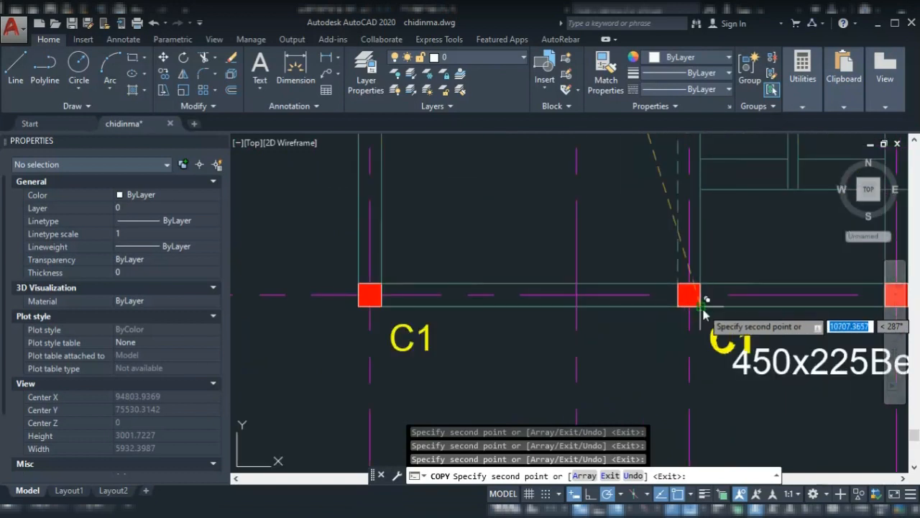
{"action": "scroll", "coordinate": [704, 314], "scroll_direction": "down", "scroll_amount": 4}
{"action": "scroll", "coordinate": [709, 311], "scroll_direction": "down", "scroll_amount": 2}
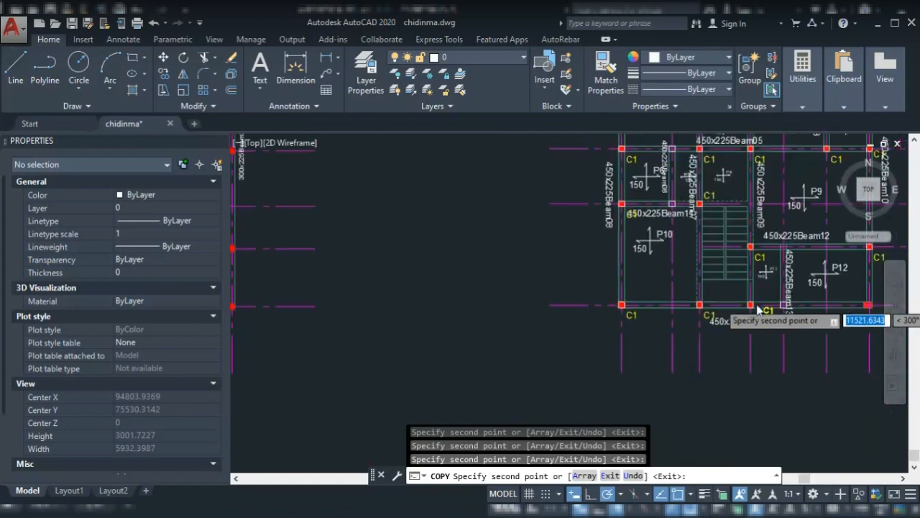
Place copies of the C1 label at the column below panel P11 and the lower-right corner column, and end the Copy command.
{"action": "scroll", "coordinate": [760, 310], "scroll_direction": "up", "scroll_amount": 2}
{"action": "scroll", "coordinate": [743, 307], "scroll_direction": "up", "scroll_amount": 4}
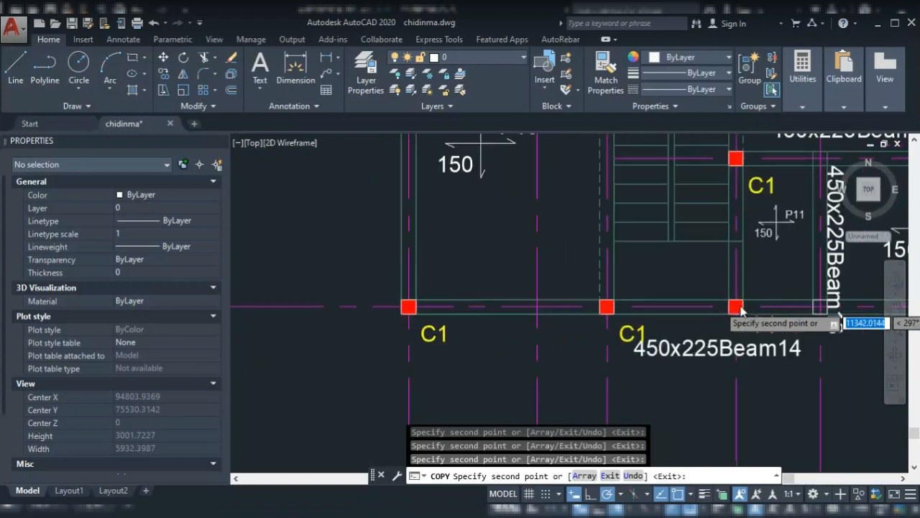
{"action": "scroll", "coordinate": [737, 316], "scroll_direction": "down", "scroll_amount": 4}
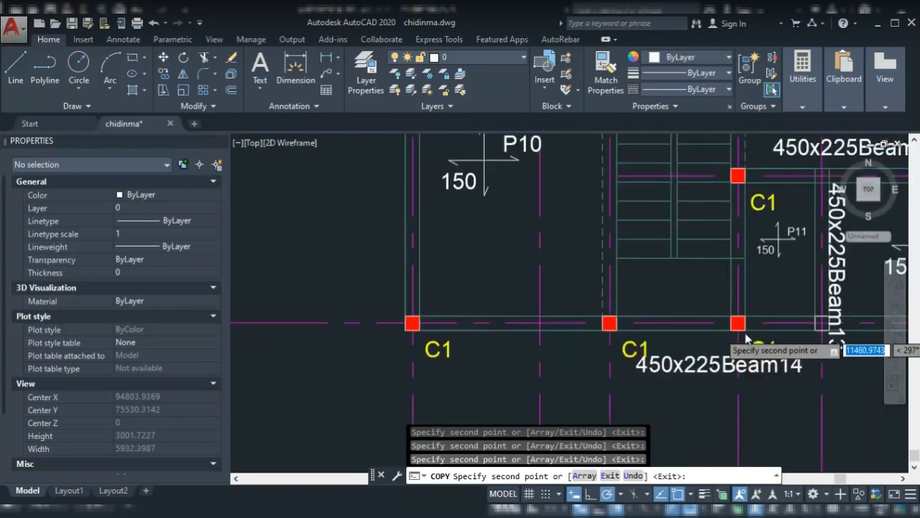
{"action": "scroll", "coordinate": [746, 338], "scroll_direction": "down", "scroll_amount": 6}
{"action": "scroll", "coordinate": [828, 341], "scroll_direction": "up", "scroll_amount": 3}
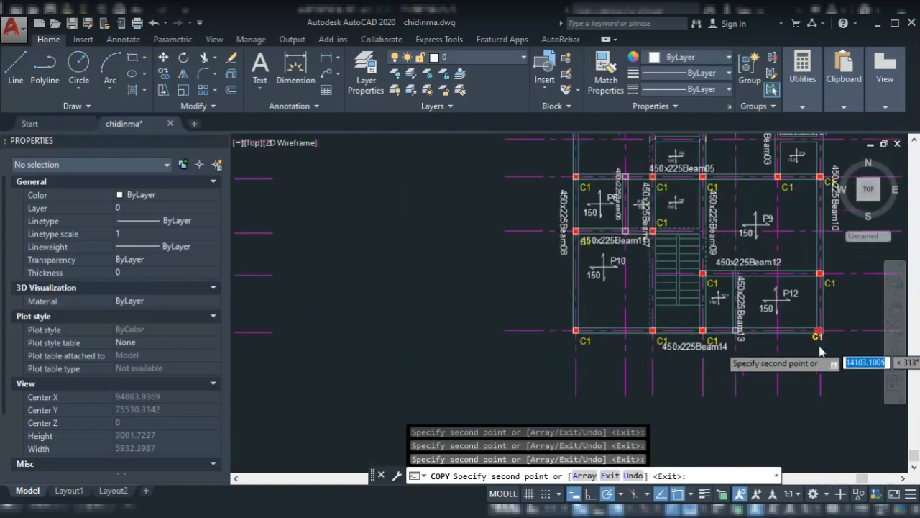
{"action": "scroll", "coordinate": [821, 351], "scroll_direction": "up", "scroll_amount": 2}
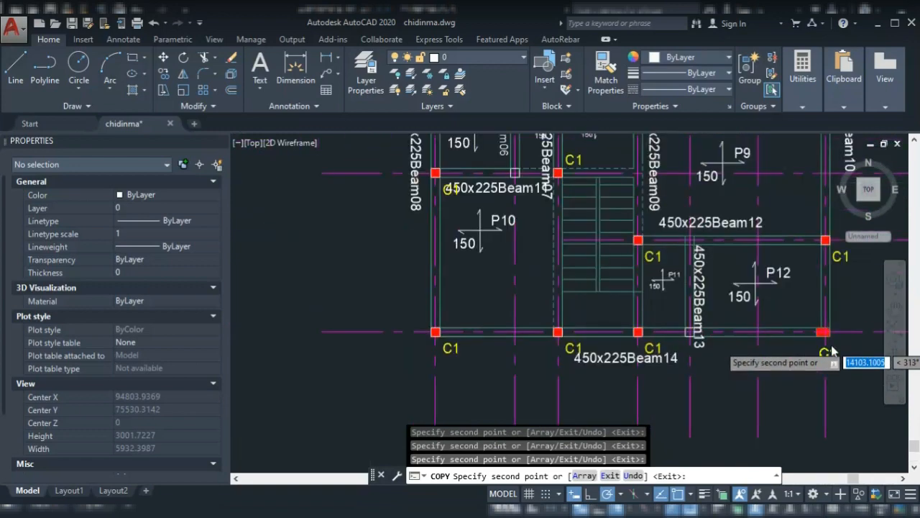
{"action": "scroll", "coordinate": [832, 350], "scroll_direction": "up", "scroll_amount": 2}
{"action": "key", "text": "Escape"}
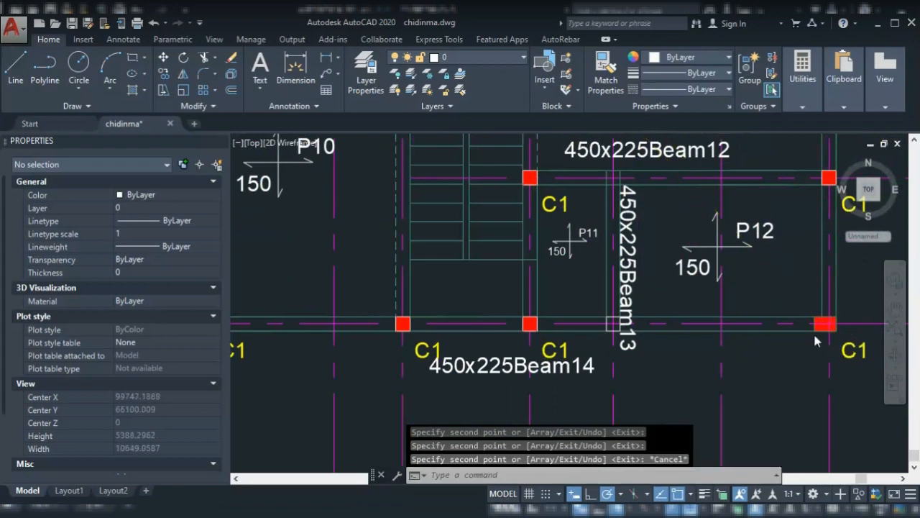
{"action": "scroll", "coordinate": [813, 332], "scroll_direction": "down", "scroll_amount": 2}
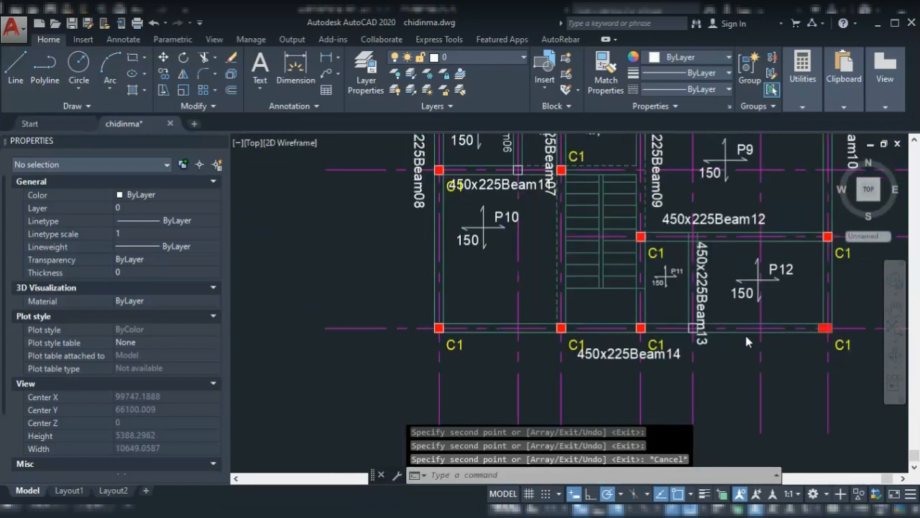
{"action": "scroll", "coordinate": [683, 327], "scroll_direction": "down", "scroll_amount": 8}
{"action": "scroll", "coordinate": [676, 234], "scroll_direction": "up", "scroll_amount": 4}
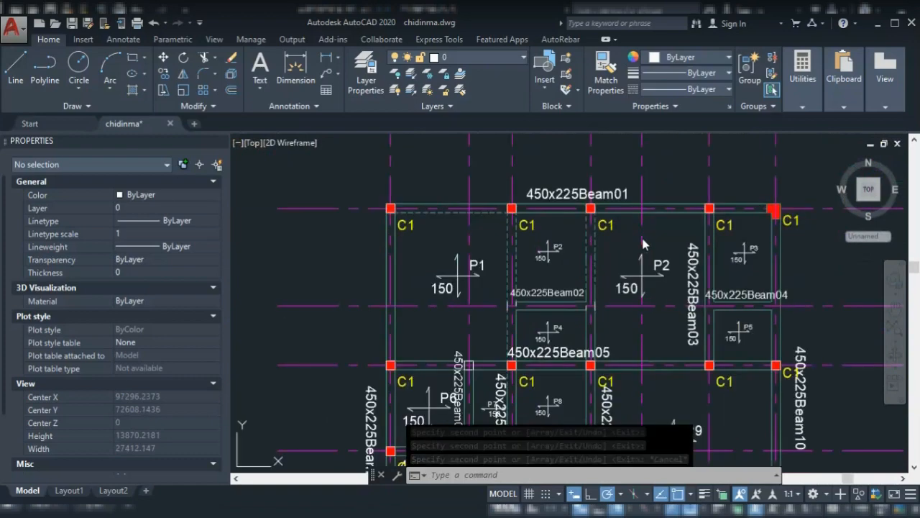
{"action": "scroll", "coordinate": [644, 245], "scroll_direction": "up", "scroll_amount": 2}
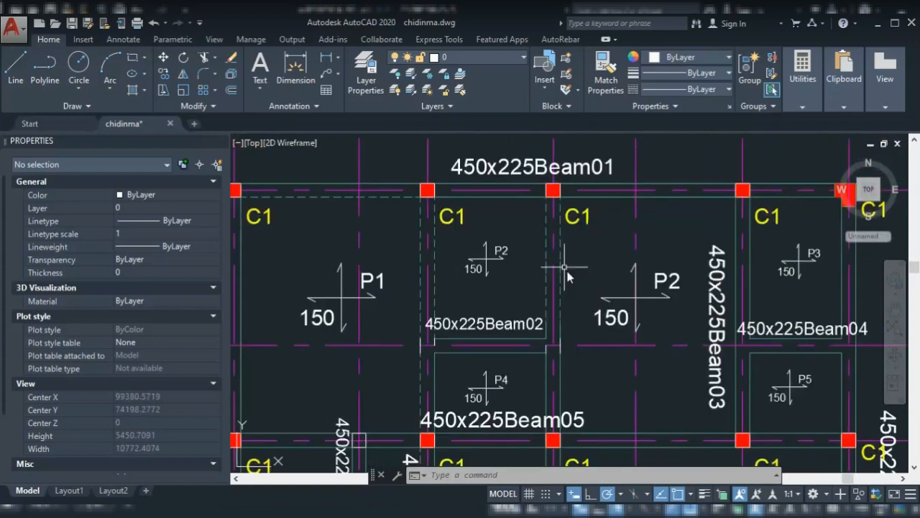
Select the C1 labels at the columns along 450x225Beam01 and 450x225Beam05, leaving out the upper-left corner label.
{"action": "left_click", "coordinate": [460, 216]}
{"action": "left_click", "coordinate": [577, 215]}
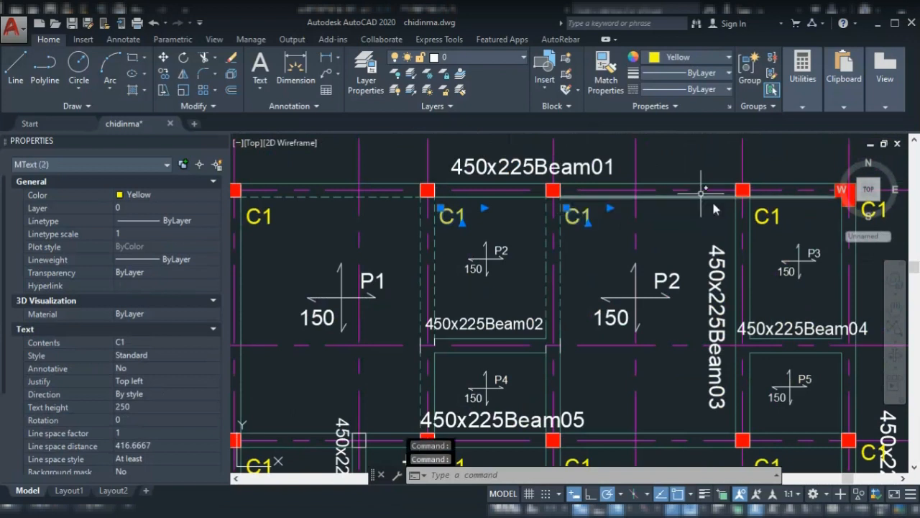
{"action": "left_click", "coordinate": [767, 215]}
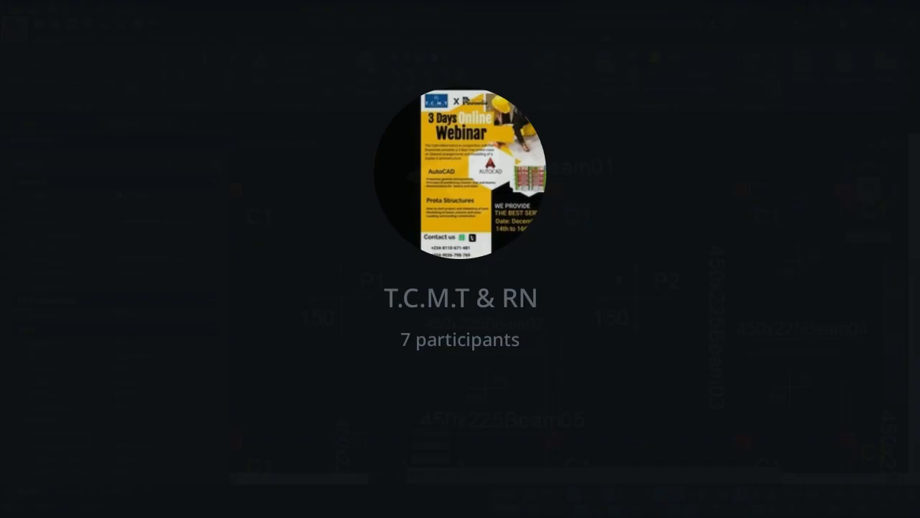
{"action": "scroll", "coordinate": [619, 280], "scroll_direction": "down", "scroll_amount": 2}
{"action": "left_click", "coordinate": [778, 232]}
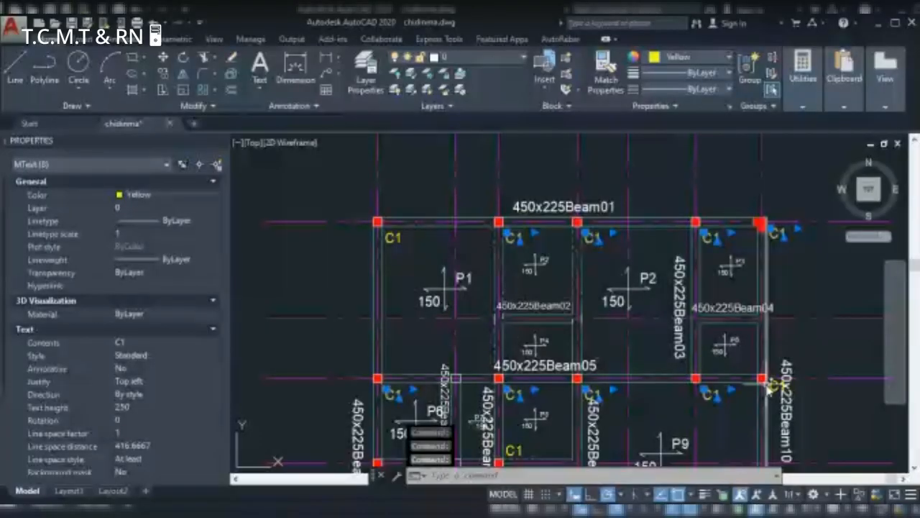
{"action": "left_click", "coordinate": [770, 387]}
Add the C1 labels above the stairwell, above panel P10 and at both ends of 450x225Beam12 to the selection.
{"action": "scroll", "coordinate": [704, 302], "scroll_direction": "down", "scroll_amount": 4}
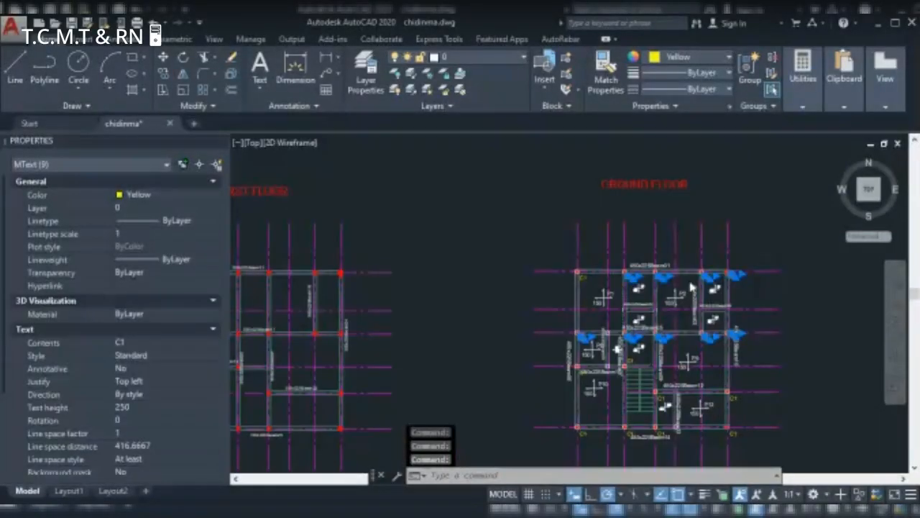
{"action": "scroll", "coordinate": [692, 288], "scroll_direction": "down", "scroll_amount": 2}
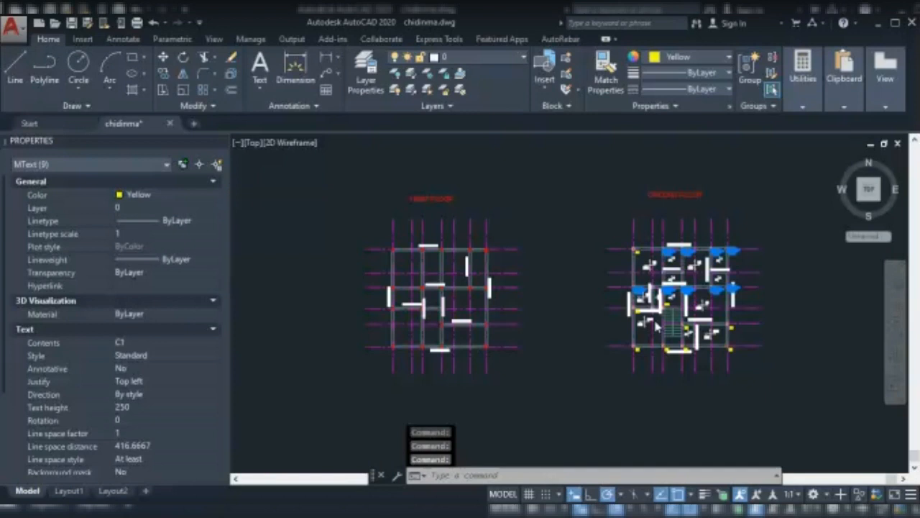
{"action": "scroll", "coordinate": [657, 325], "scroll_direction": "up", "scroll_amount": 5}
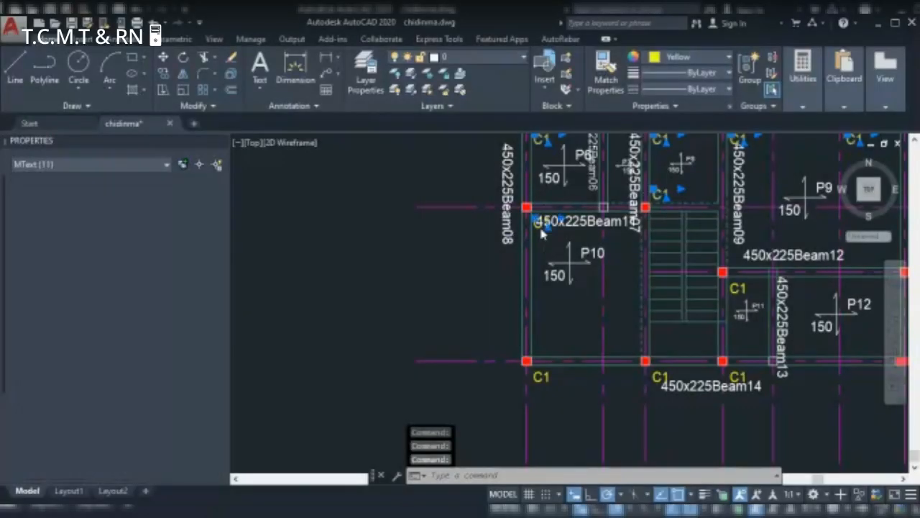
{"action": "scroll", "coordinate": [522, 238], "scroll_direction": "down", "scroll_amount": 5}
{"action": "scroll", "coordinate": [523, 234], "scroll_direction": "down", "scroll_amount": 3}
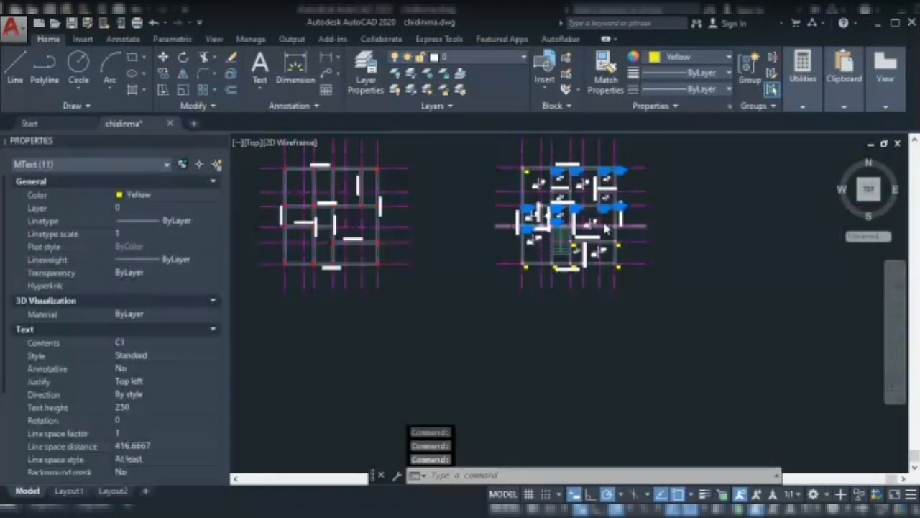
{"action": "scroll", "coordinate": [605, 228], "scroll_direction": "up", "scroll_amount": 4}
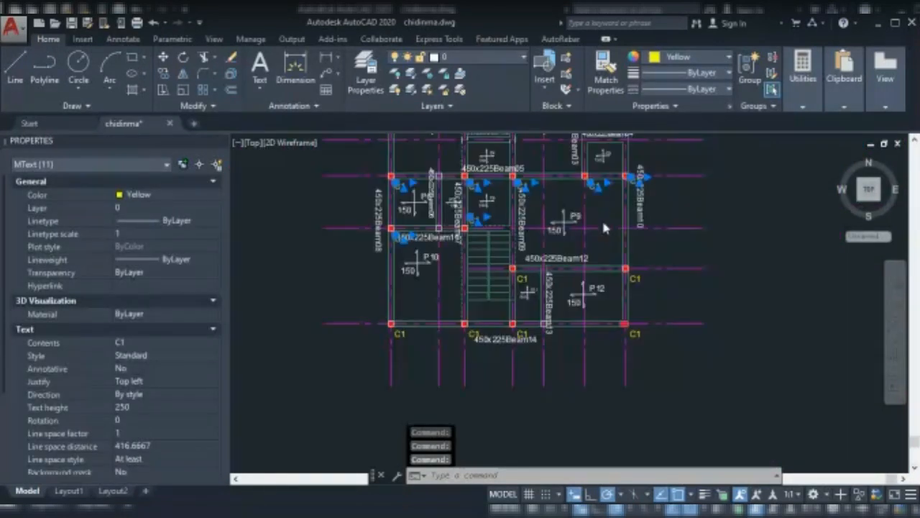
{"action": "scroll", "coordinate": [604, 223], "scroll_direction": "up", "scroll_amount": 2}
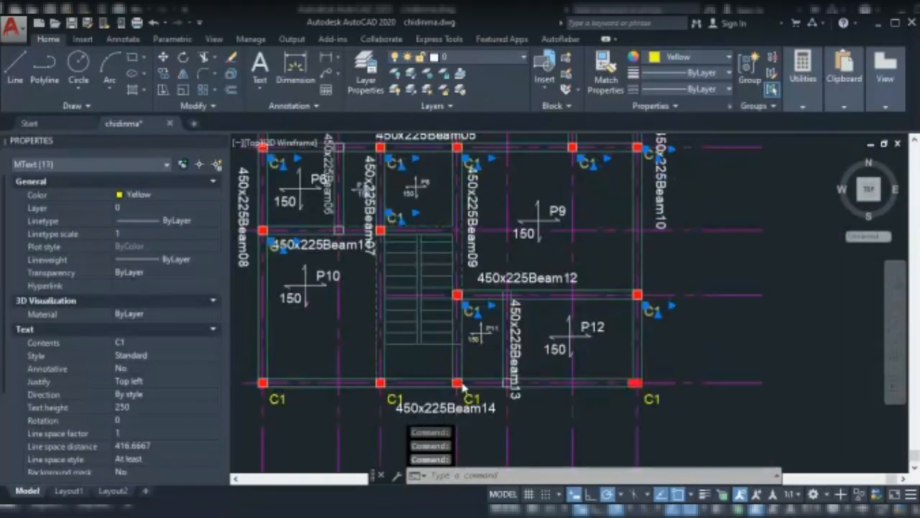
Add the four C1 labels at the columns along 450x225Beam14 to the selection.
{"action": "scroll", "coordinate": [429, 383], "scroll_direction": "down", "scroll_amount": 2}
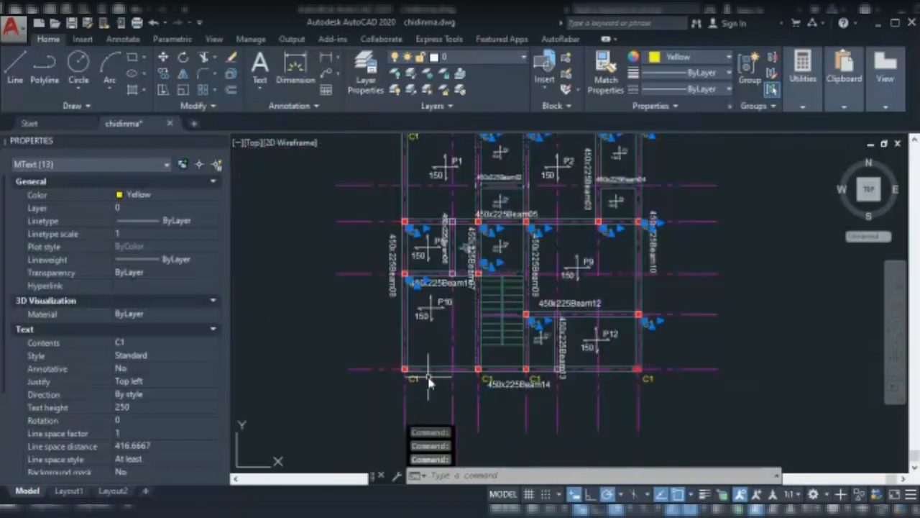
{"action": "left_click", "coordinate": [427, 378]}
{"action": "left_click", "coordinate": [489, 380]}
{"action": "left_click", "coordinate": [540, 380]}
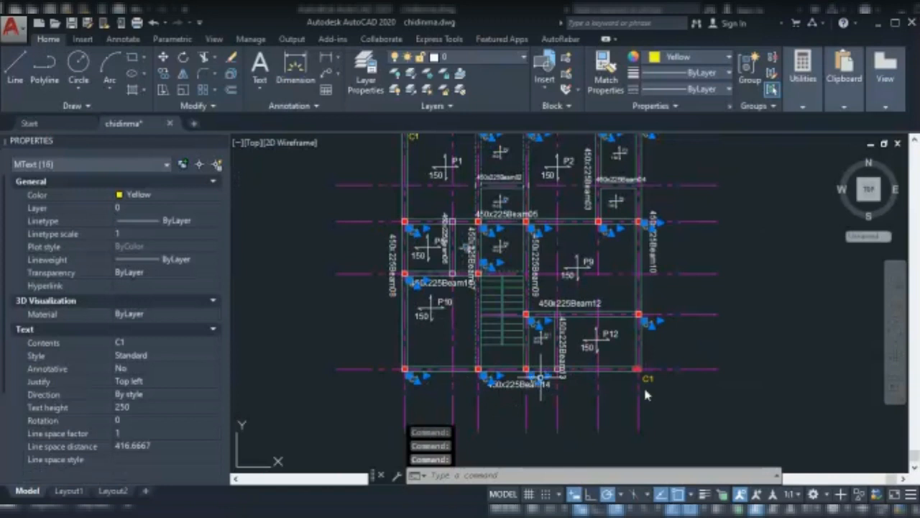
{"action": "left_click", "coordinate": [648, 379]}
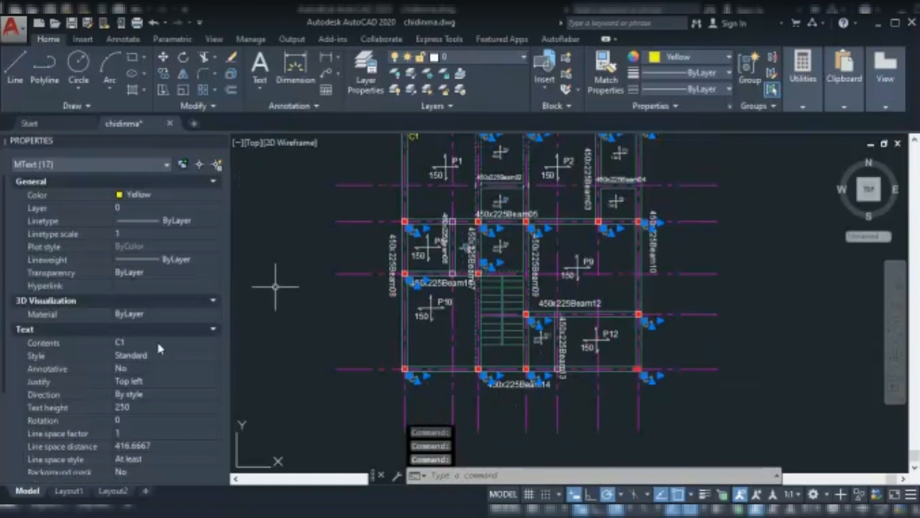
Open the selected labels' contents for editing and change the label at the second column along 450x225Beam01 to C2.
{"action": "left_click", "coordinate": [214, 345]}
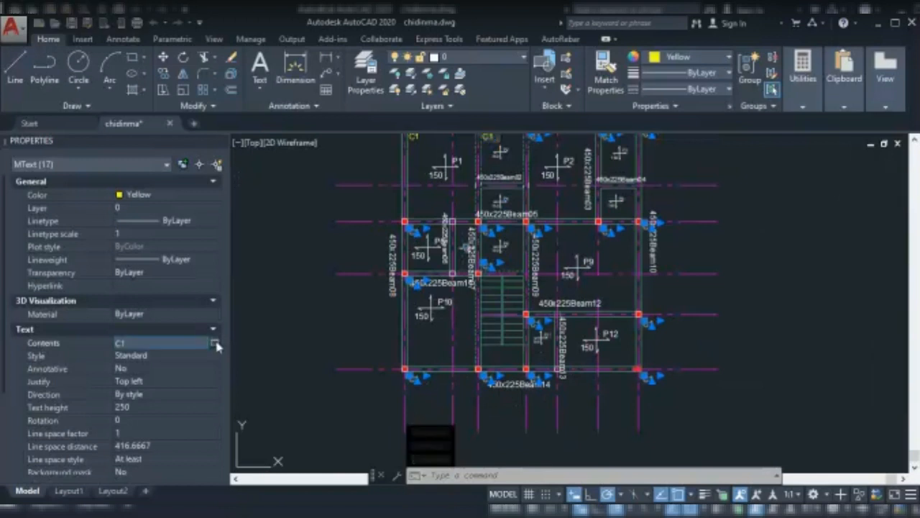
{"action": "left_click", "coordinate": [215, 344]}
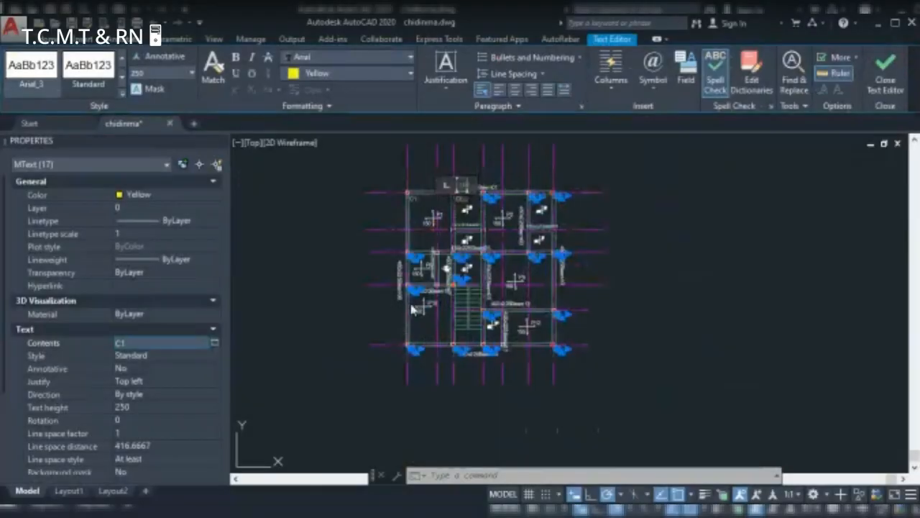
{"action": "scroll", "coordinate": [463, 196], "scroll_direction": "up", "scroll_amount": 2}
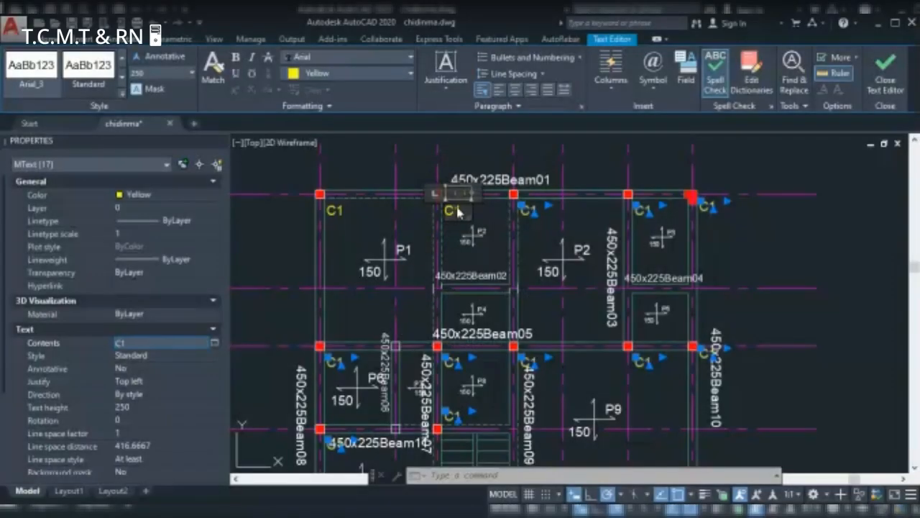
{"action": "scroll", "coordinate": [463, 202], "scroll_direction": "up", "scroll_amount": 2}
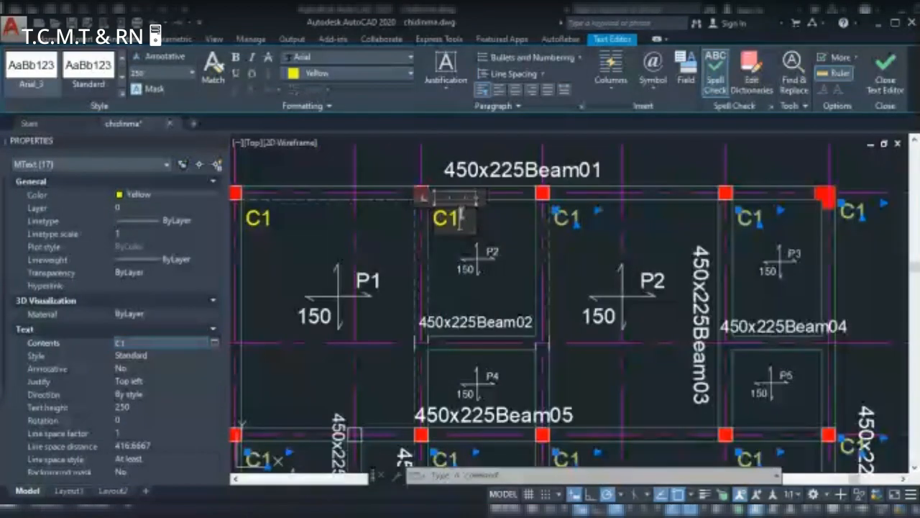
{"action": "key", "text": "BackSpace"}
{"action": "type", "text": "2"}
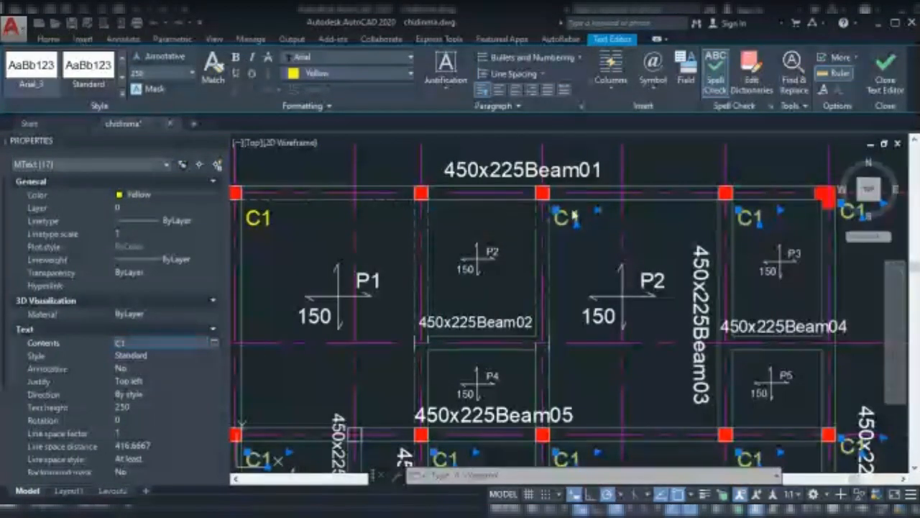
Change the labels at the remaining three columns along 450x225Beam01 to C3, C4 and C5, in order.
{"action": "double_click", "coordinate": [568, 217]}
{"action": "key", "text": "BackSpace"}
{"action": "type", "text": "3"}
{"action": "left_click", "coordinate": [583, 262]}
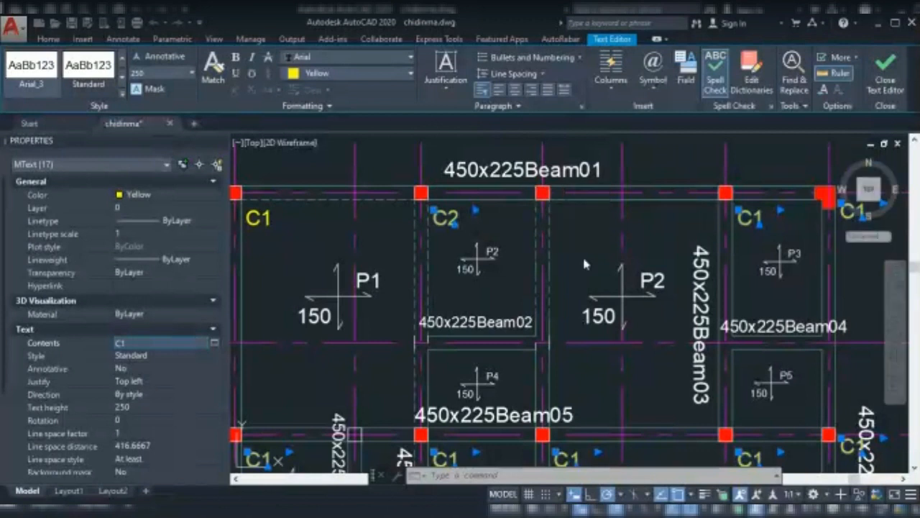
{"action": "double_click", "coordinate": [750, 217]}
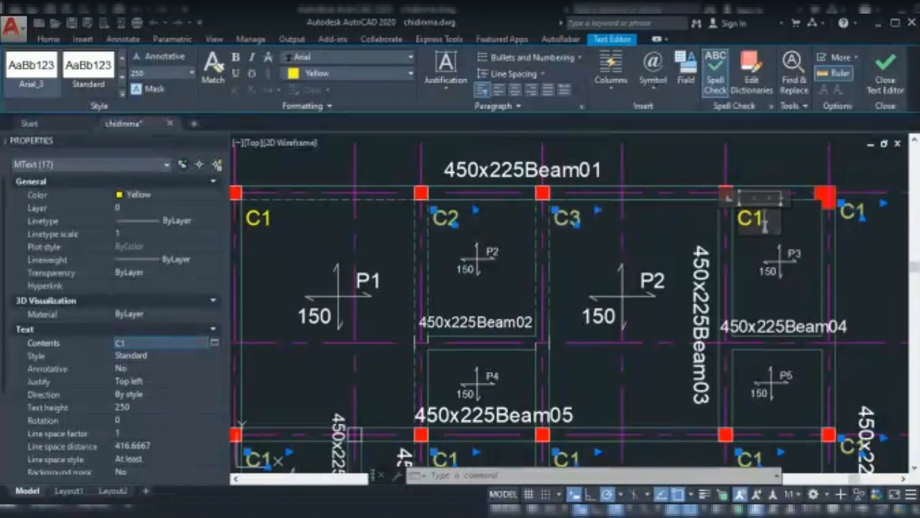
{"action": "key", "text": "BackSpace"}
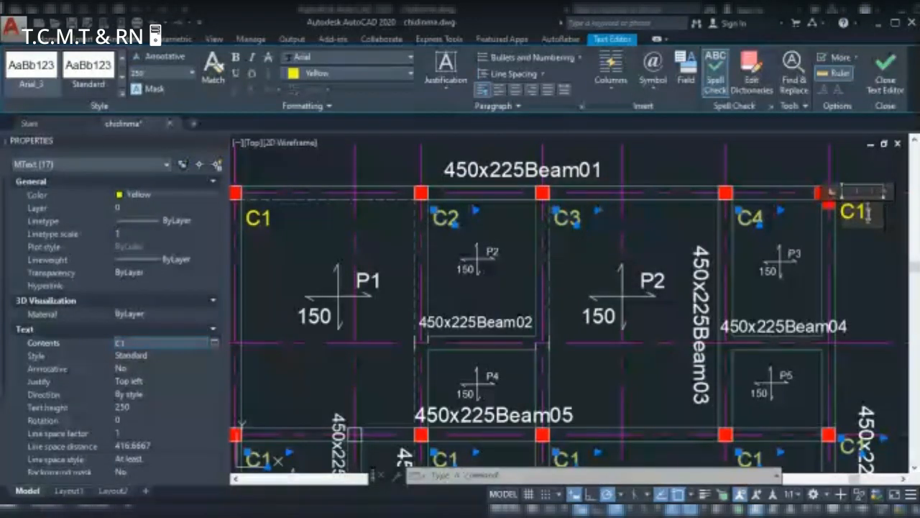
{"action": "key", "text": "BackSpace"}
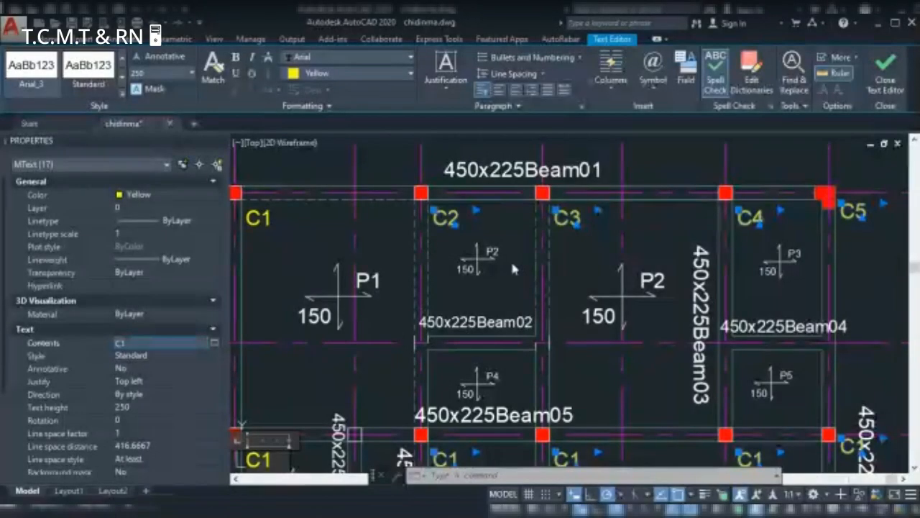
Change the labels at the first three columns along 450x225Beam05 to C6, C7 and C8, in order.
{"action": "scroll", "coordinate": [512, 269], "scroll_direction": "down", "scroll_amount": 2}
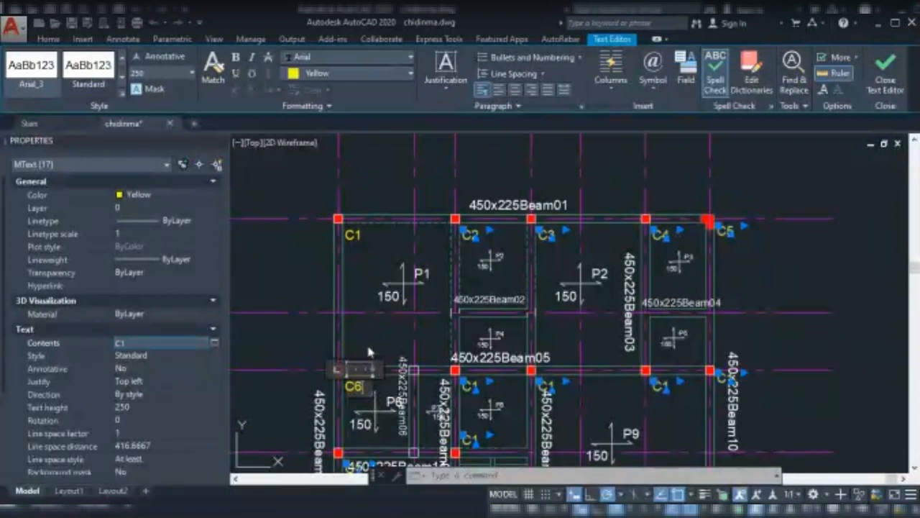
{"action": "double_click", "coordinate": [466, 387]}
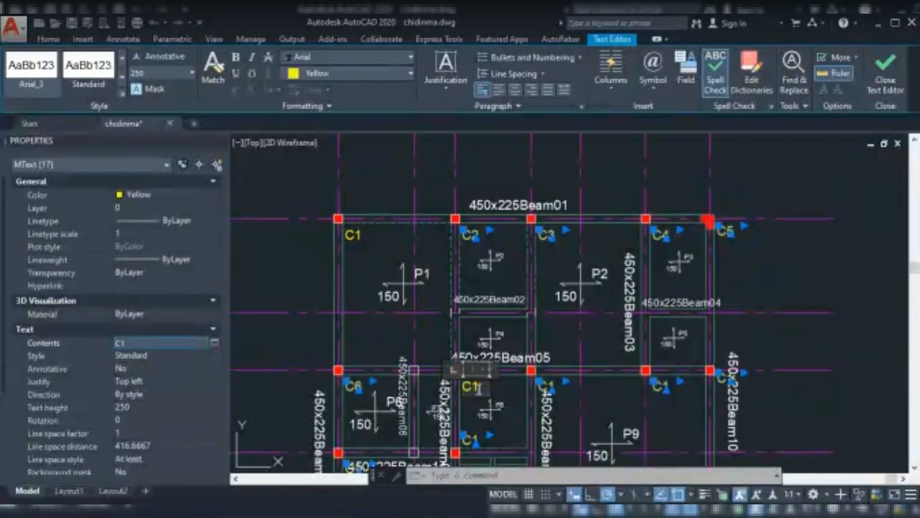
{"action": "key", "text": "BackSpace"}
{"action": "type", "text": "7"}
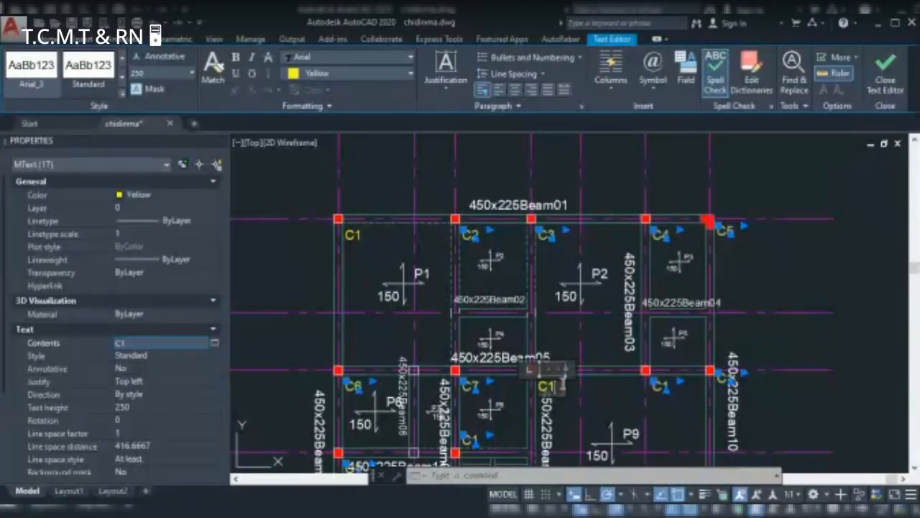
{"action": "type", "text": "8"}
{"action": "left_click", "coordinate": [635, 377]}
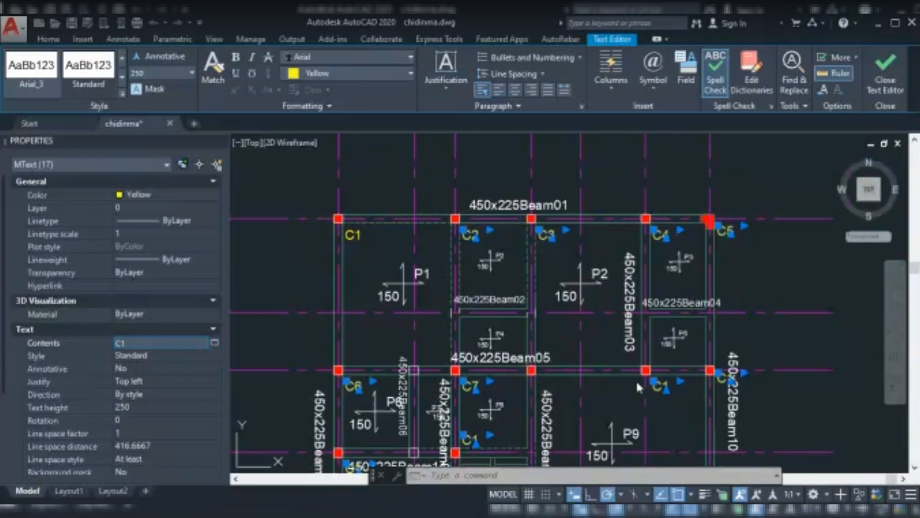
Change the labels at the last two columns along 450x225Beam05 to C9 and C10.
{"action": "double_click", "coordinate": [661, 386]}
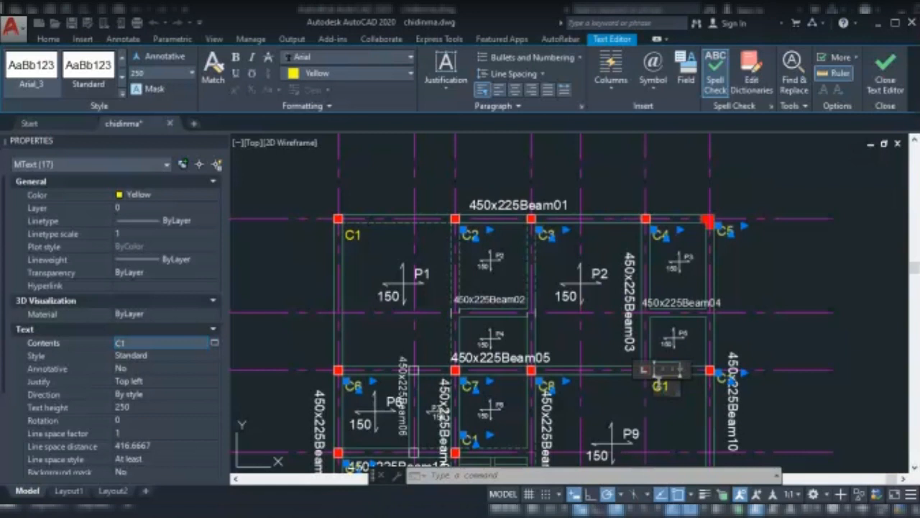
{"action": "key", "text": "BackSpace"}
{"action": "type", "text": "9"}
{"action": "left_click", "coordinate": [723, 370]}
{"action": "double_click", "coordinate": [719, 373]}
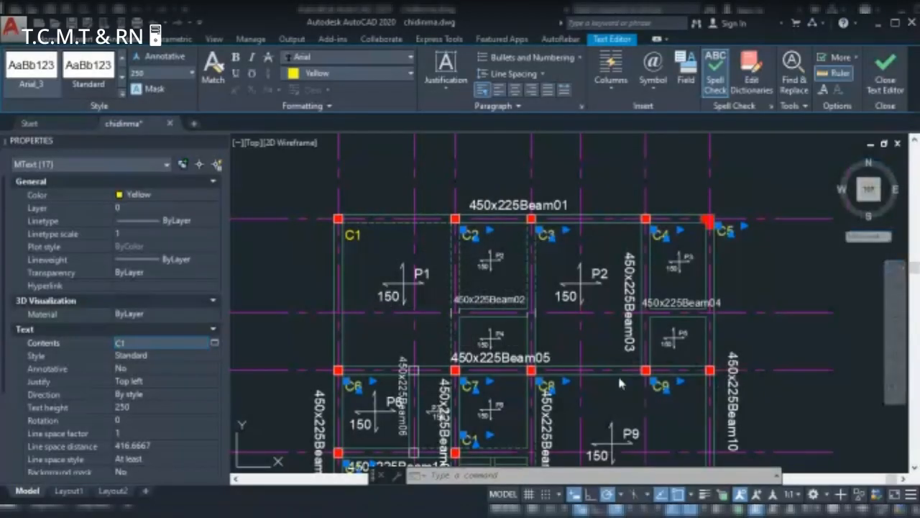
Change the labels above the stairwell, above panel P10 and at the inner end of 450x225Beam12 to C11, C12 and C13.
{"action": "double_click", "coordinate": [469, 439]}
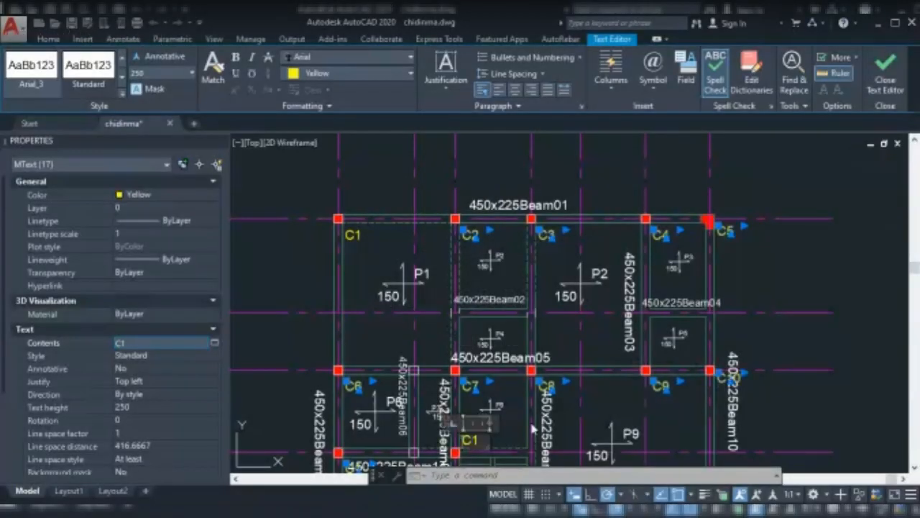
{"action": "left_click_drag", "start_coordinate": [463, 440], "coordinate": [487, 439]}
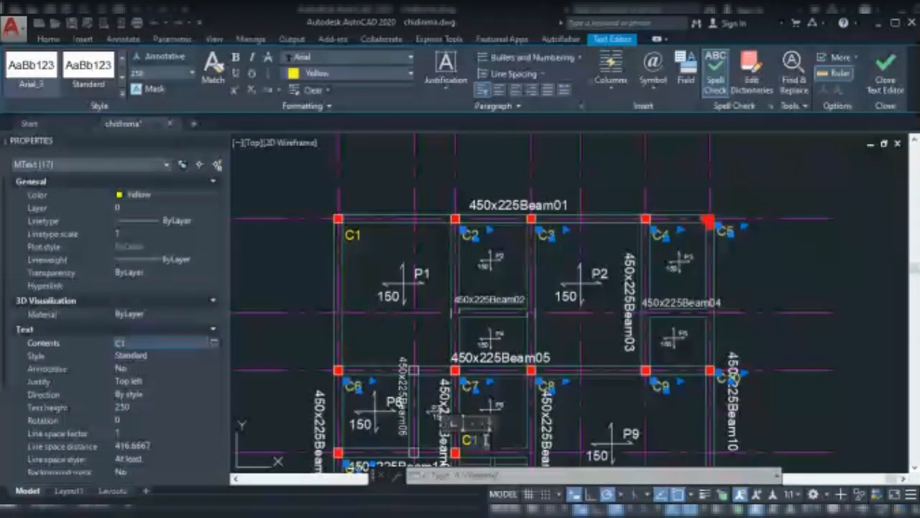
{"action": "left_click", "coordinate": [532, 443]}
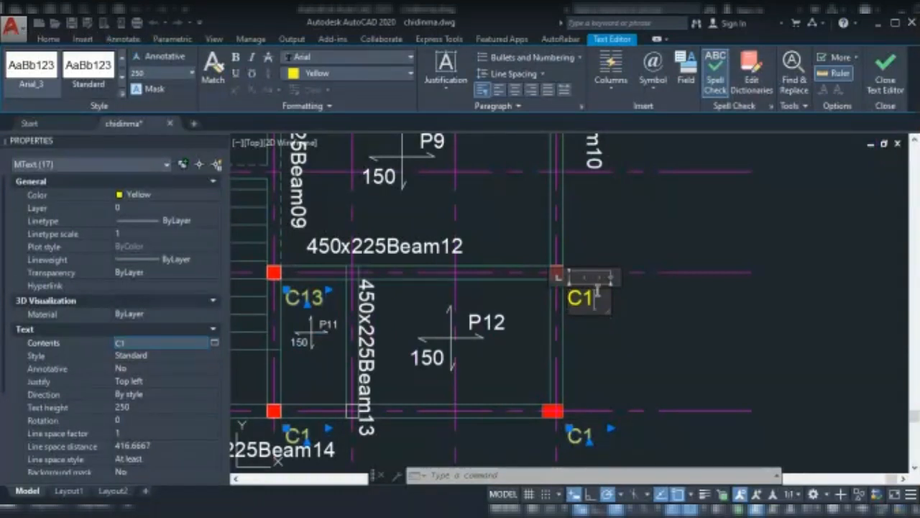
Change the label at the outer end of 450x225Beam12 to C14 and the first two labels along 450x225Beam14 to C15 and C16.
{"action": "type", "text": "4"}
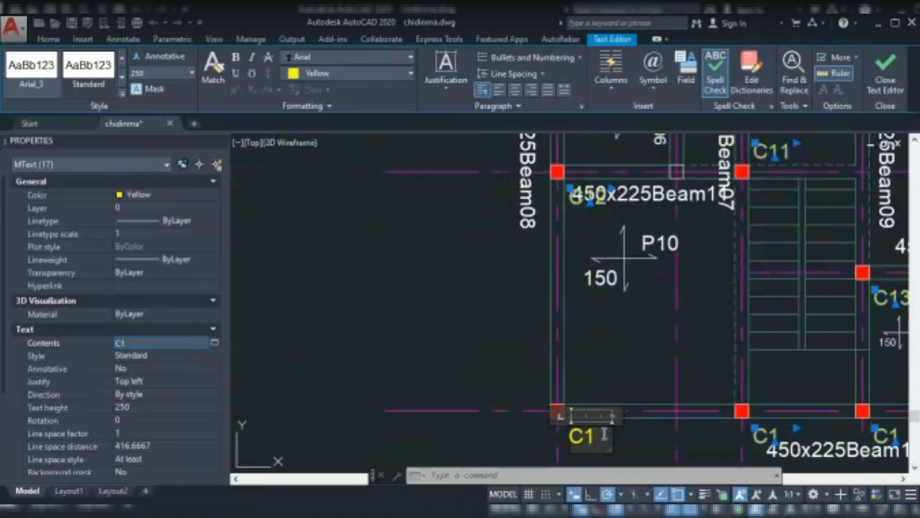
{"action": "type", "text": "5"}
{"action": "left_click", "coordinate": [543, 367]}
{"action": "double_click", "coordinate": [768, 435]}
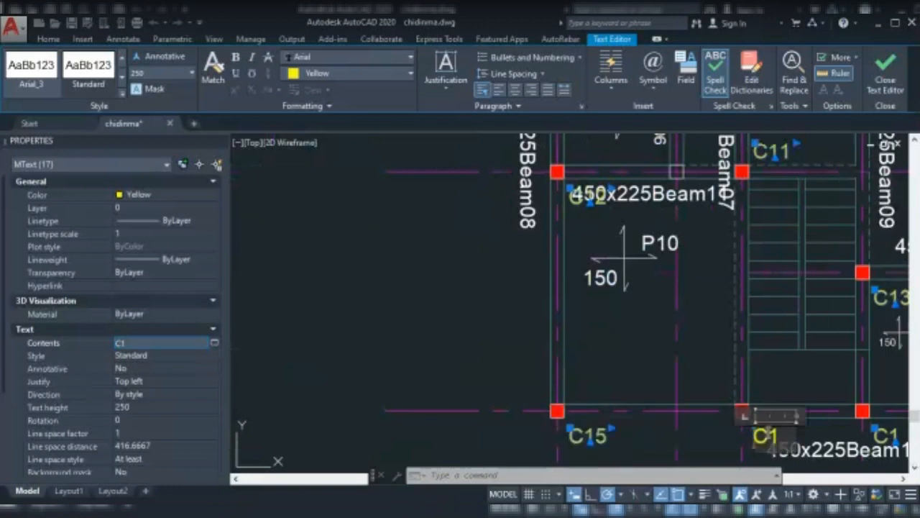
{"action": "type", "text": "6"}
{"action": "left_click", "coordinate": [465, 370]}
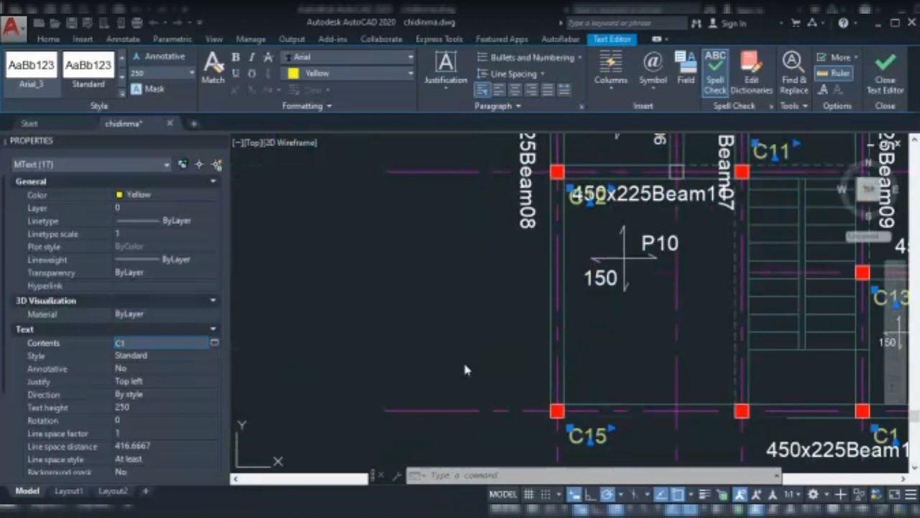
Change the label at the third column along 450x225Beam14 to C17.
{"action": "scroll", "coordinate": [496, 356], "scroll_direction": "down", "scroll_amount": 2}
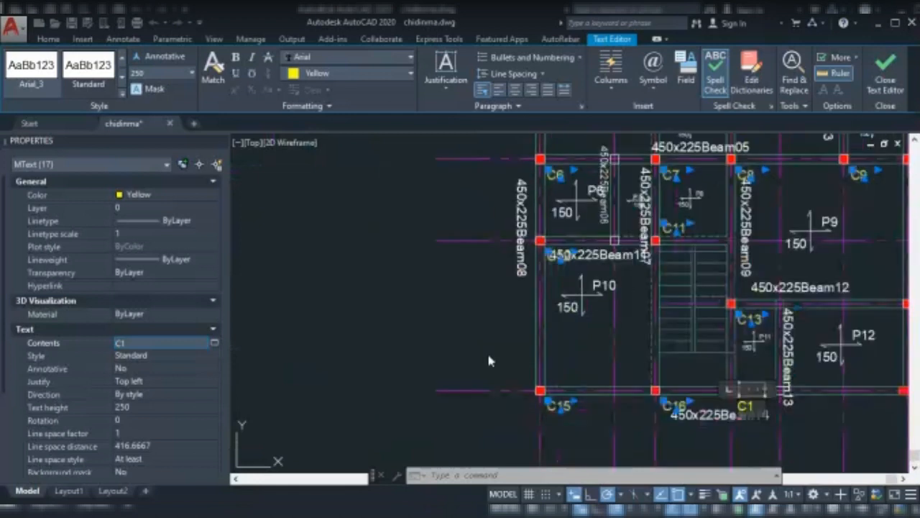
{"action": "scroll", "coordinate": [594, 371], "scroll_direction": "down", "scroll_amount": 2}
{"action": "scroll", "coordinate": [703, 378], "scroll_direction": "up", "scroll_amount": 4}
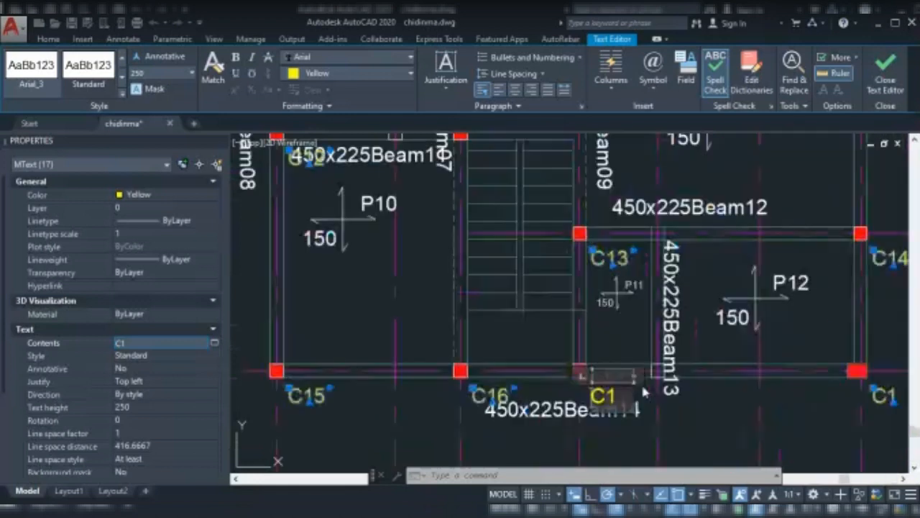
{"action": "type", "text": "7"}
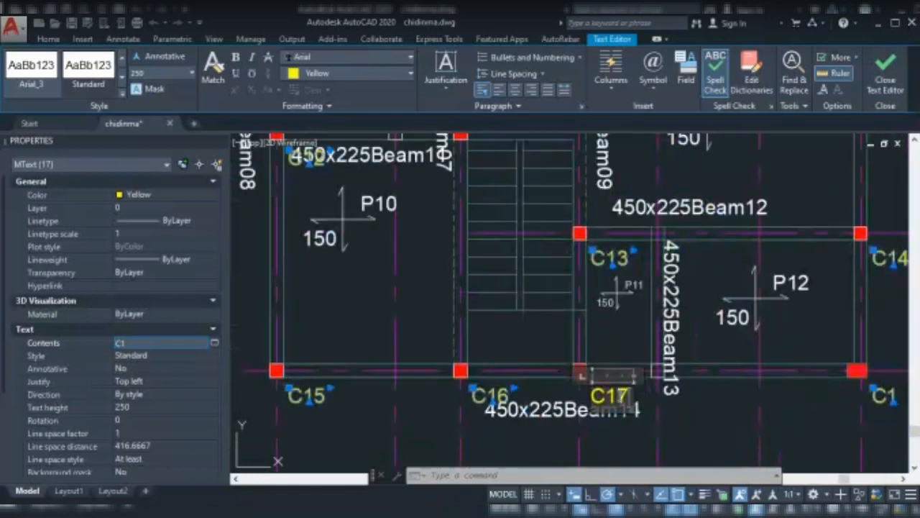
{"action": "left_click", "coordinate": [683, 409]}
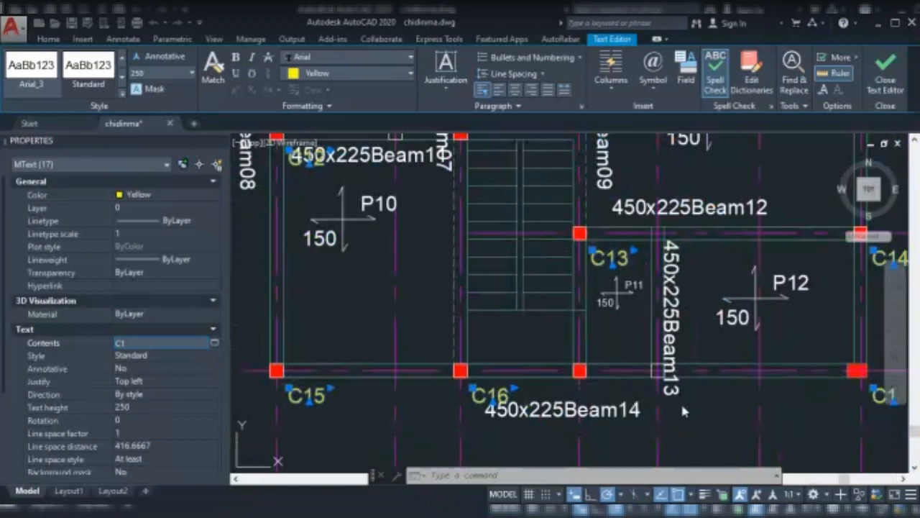
Change the label at the corner column below panel P12 to C18.
{"action": "left_click", "coordinate": [883, 396]}
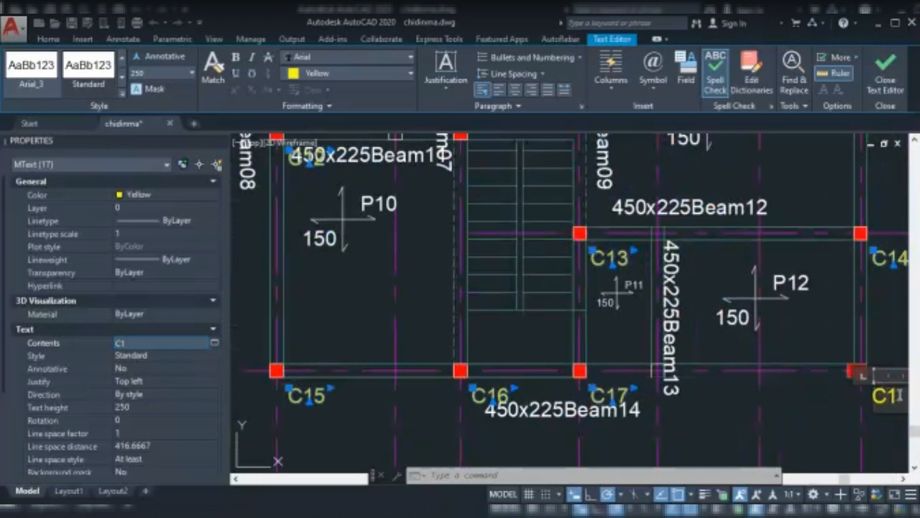
{"action": "type", "text": "9"}
{"action": "key", "text": "BackSpace"}
{"action": "key", "text": "BackSpace"}
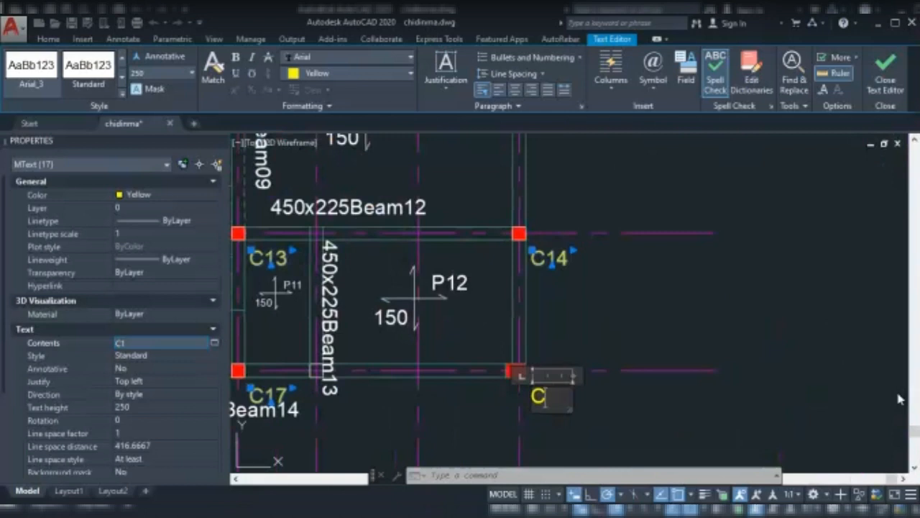
{"action": "type", "text": "18"}
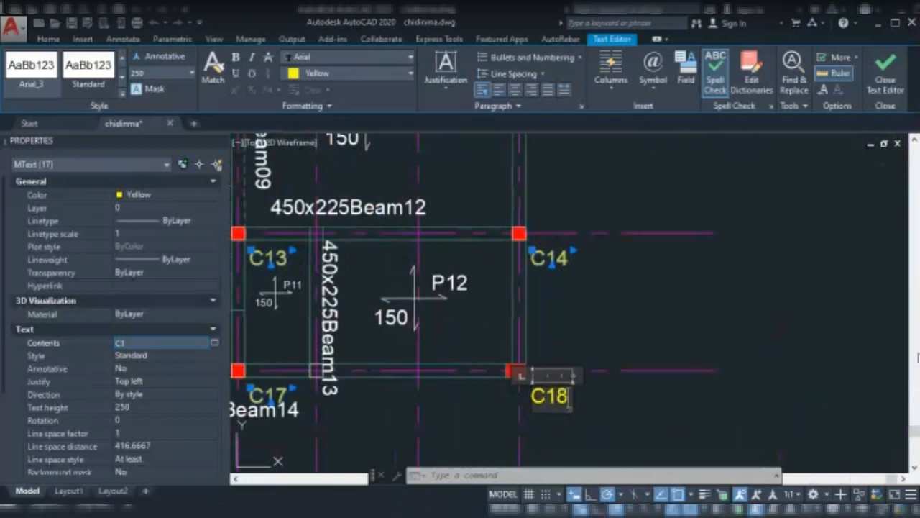
{"action": "left_click", "coordinate": [712, 347]}
Copy the selected ground floor column labels to the first floor plan, using the corner of the C1 column as base point.
{"action": "scroll", "coordinate": [713, 347], "scroll_direction": "down", "scroll_amount": 2}
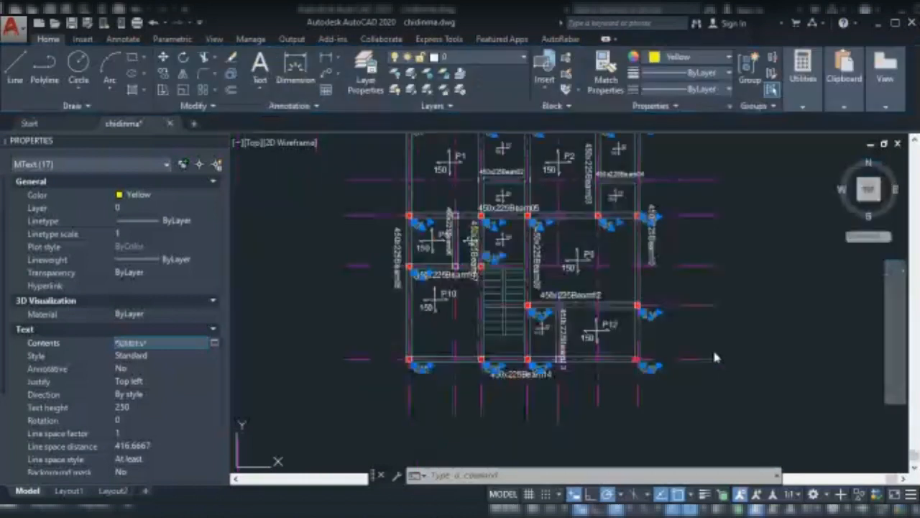
{"action": "scroll", "coordinate": [714, 353], "scroll_direction": "down", "scroll_amount": 2}
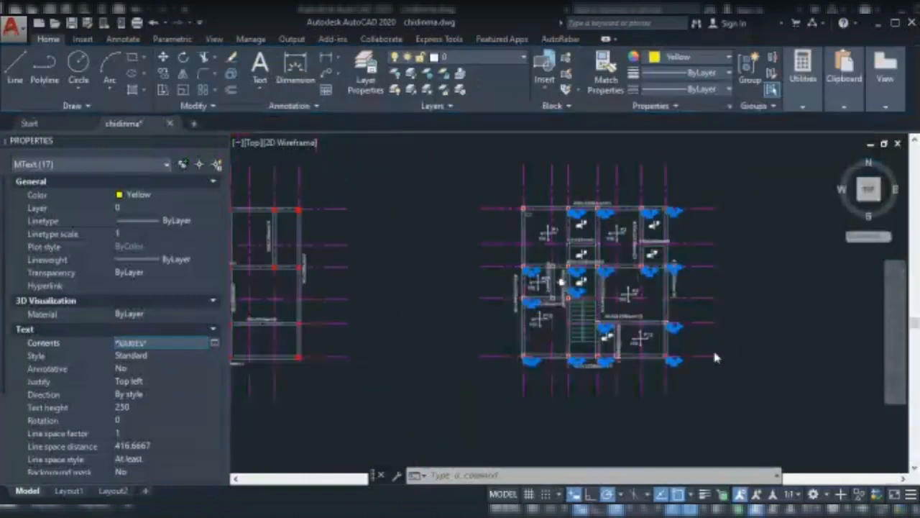
{"action": "scroll", "coordinate": [715, 358], "scroll_direction": "down", "scroll_amount": 2}
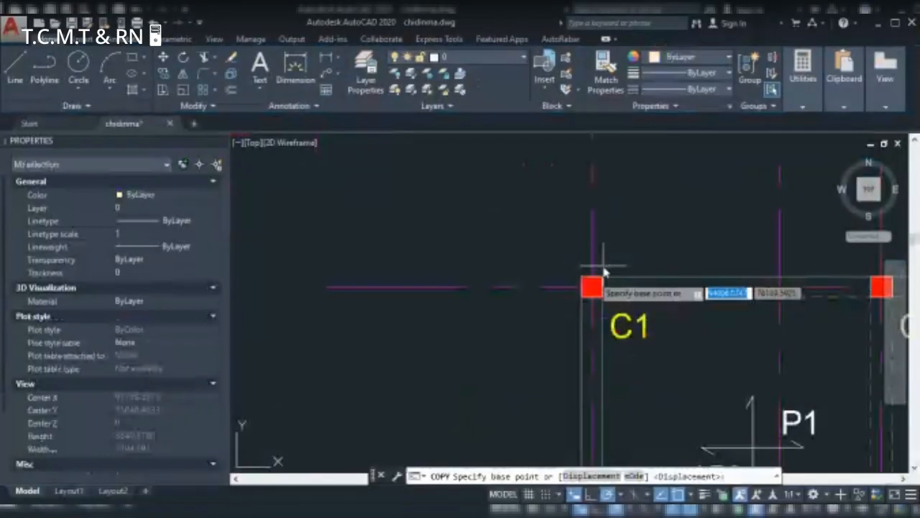
{"action": "left_click", "coordinate": [583, 278]}
{"action": "scroll", "coordinate": [617, 279], "scroll_direction": "down", "scroll_amount": 5}
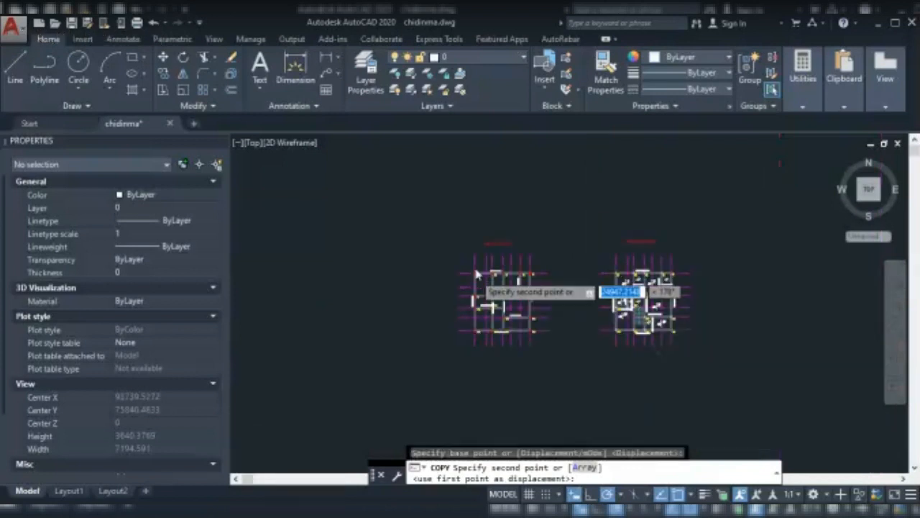
{"action": "scroll", "coordinate": [475, 273], "scroll_direction": "up", "scroll_amount": 4}
{"action": "scroll", "coordinate": [456, 318], "scroll_direction": "up", "scroll_amount": 4}
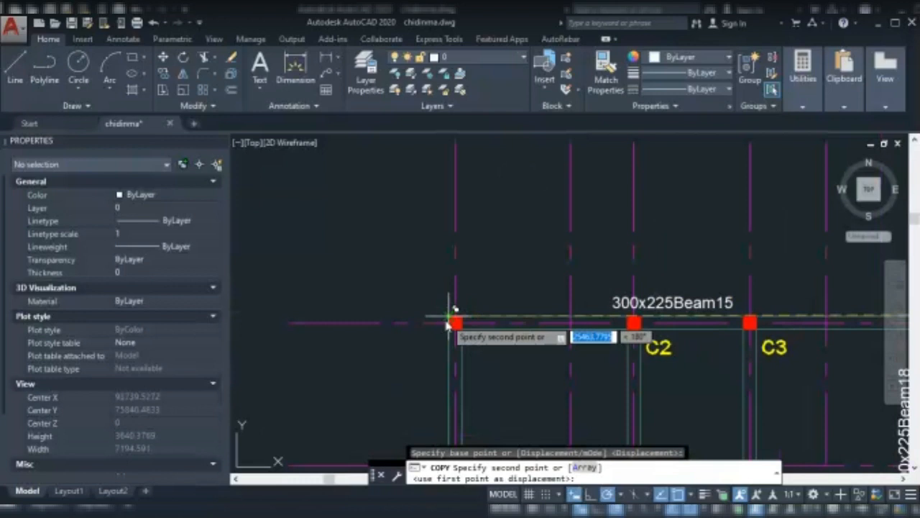
{"action": "left_click", "coordinate": [449, 320]}
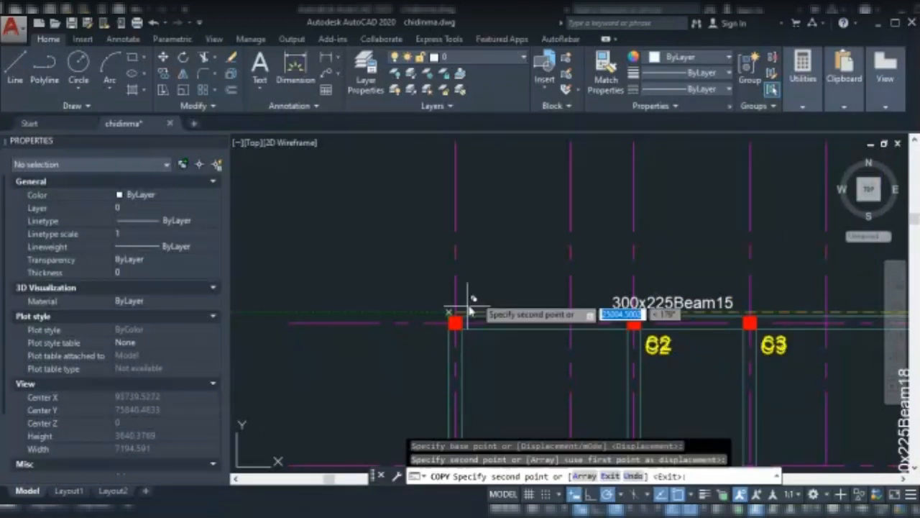
{"action": "key", "text": "Escape"}
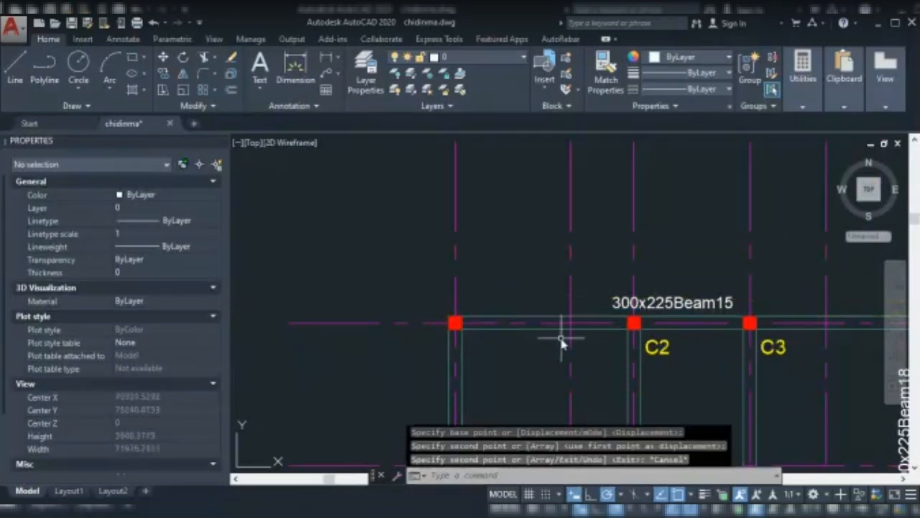
Copy the C1 label from the ground floor plan to the matching corner column of the first floor plan.
{"action": "scroll", "coordinate": [483, 249], "scroll_direction": "down", "scroll_amount": 5}
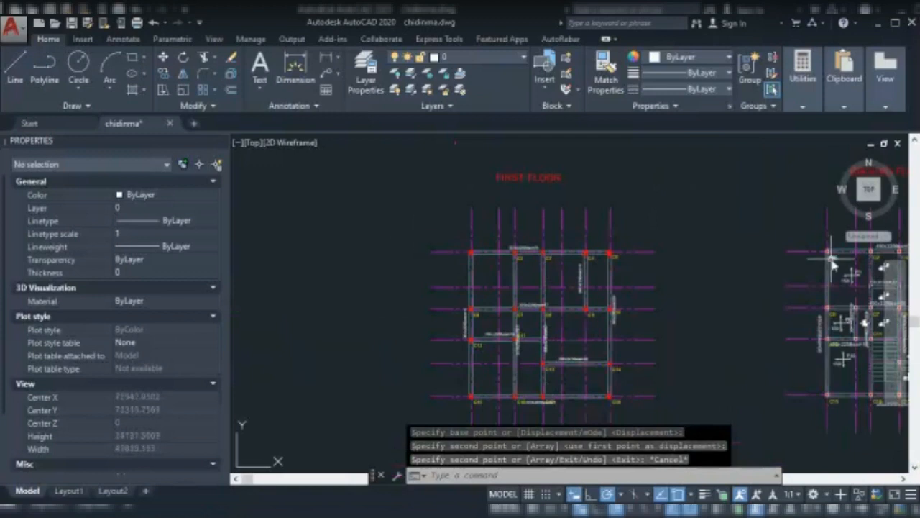
{"action": "scroll", "coordinate": [835, 264], "scroll_direction": "up", "scroll_amount": 2}
{"action": "scroll", "coordinate": [840, 261], "scroll_direction": "up", "scroll_amount": 2}
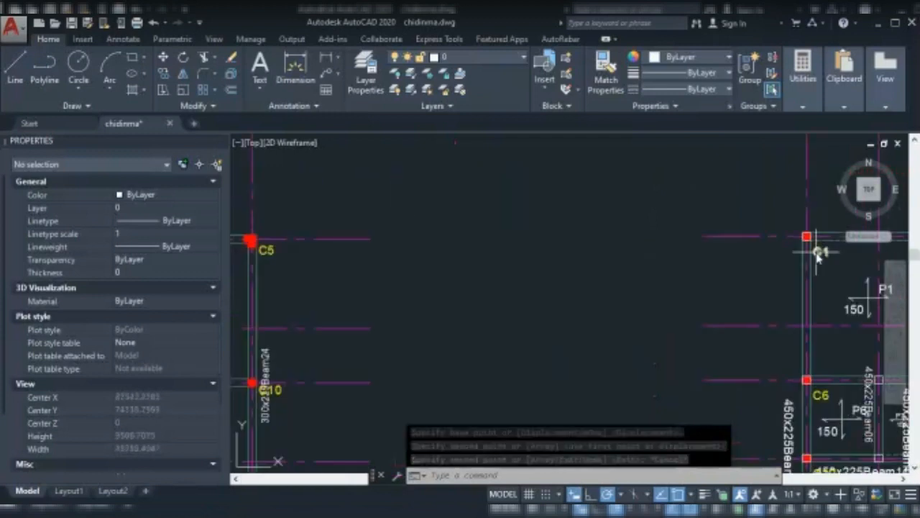
{"action": "left_click", "coordinate": [819, 252]}
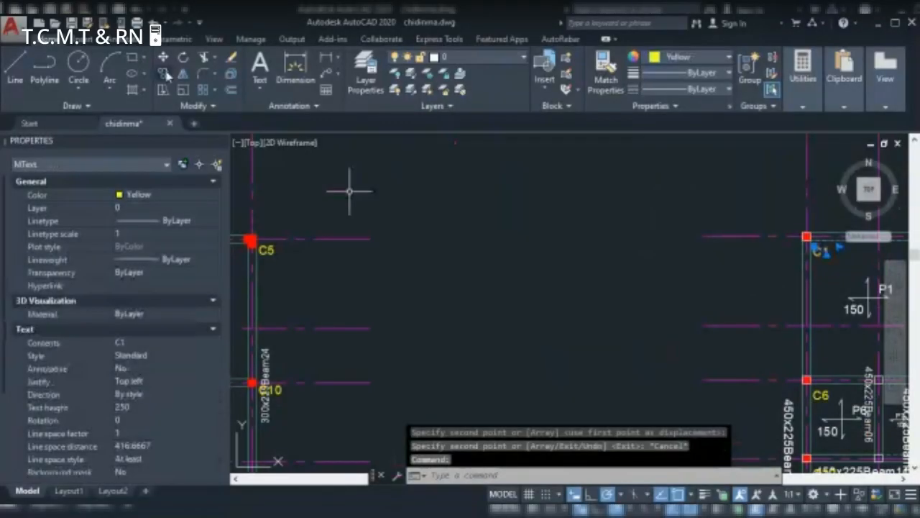
{"action": "left_click", "coordinate": [166, 74]}
{"action": "scroll", "coordinate": [588, 247], "scroll_direction": "down", "scroll_amount": 6}
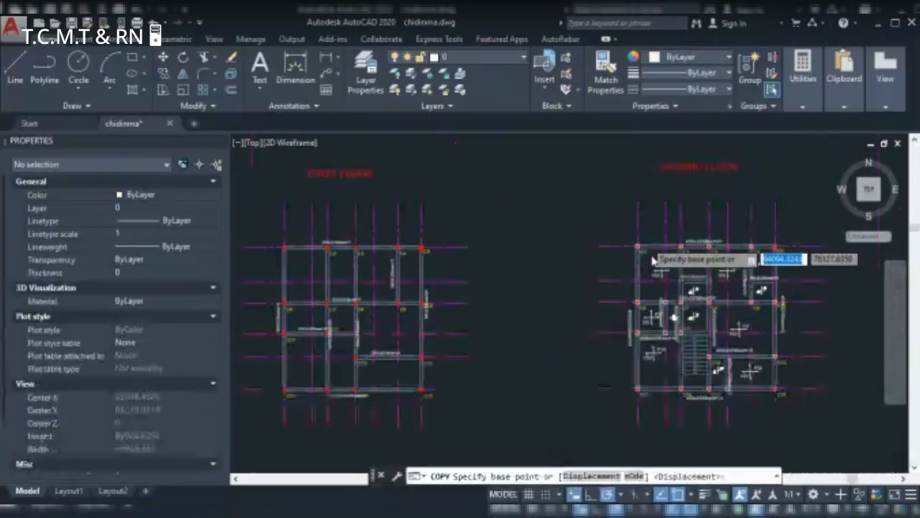
{"action": "scroll", "coordinate": [638, 268], "scroll_direction": "up", "scroll_amount": 3}
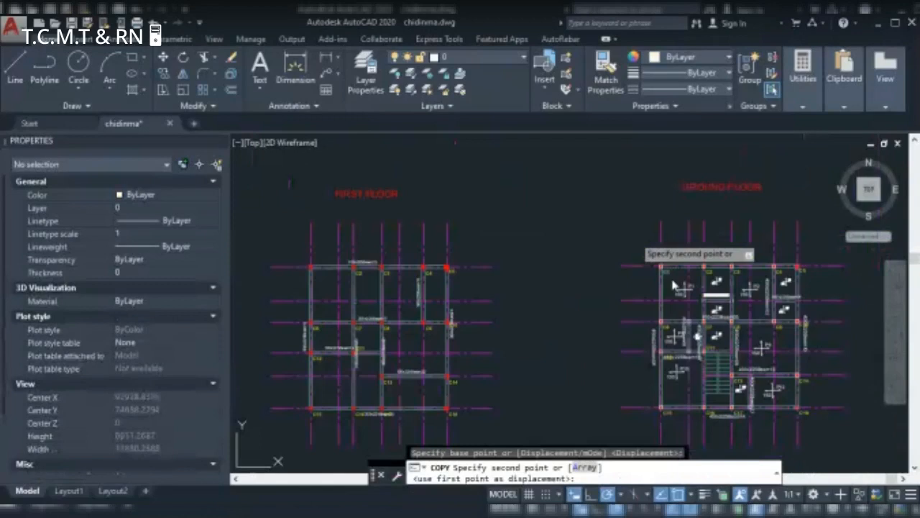
{"action": "scroll", "coordinate": [673, 284], "scroll_direction": "down", "scroll_amount": 2}
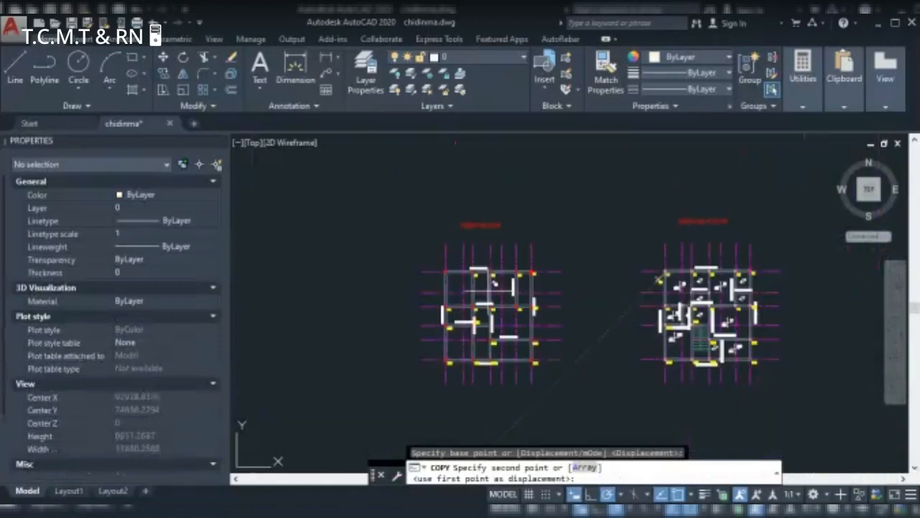
{"action": "scroll", "coordinate": [431, 277], "scroll_direction": "up", "scroll_amount": 3}
{"action": "scroll", "coordinate": [428, 275], "scroll_direction": "up", "scroll_amount": 1}
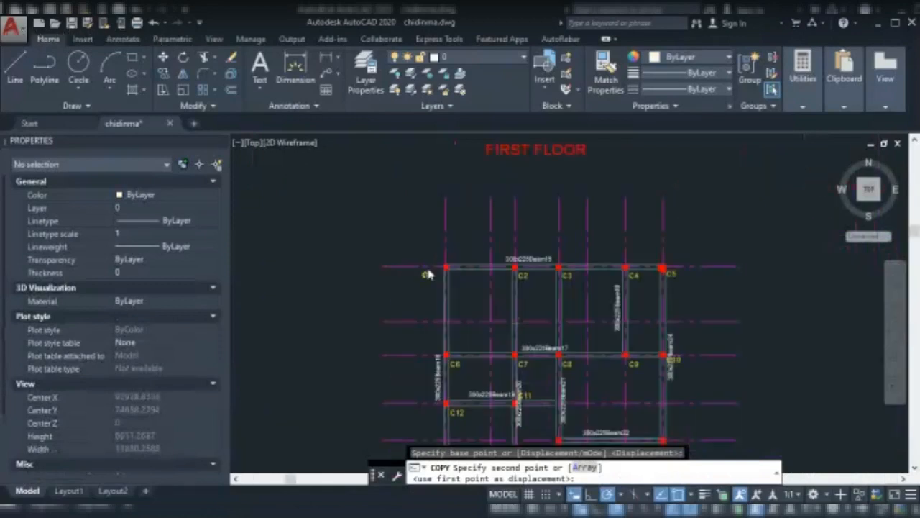
{"action": "scroll", "coordinate": [428, 274], "scroll_direction": "up", "scroll_amount": 2}
{"action": "scroll", "coordinate": [461, 262], "scroll_direction": "up", "scroll_amount": 3}
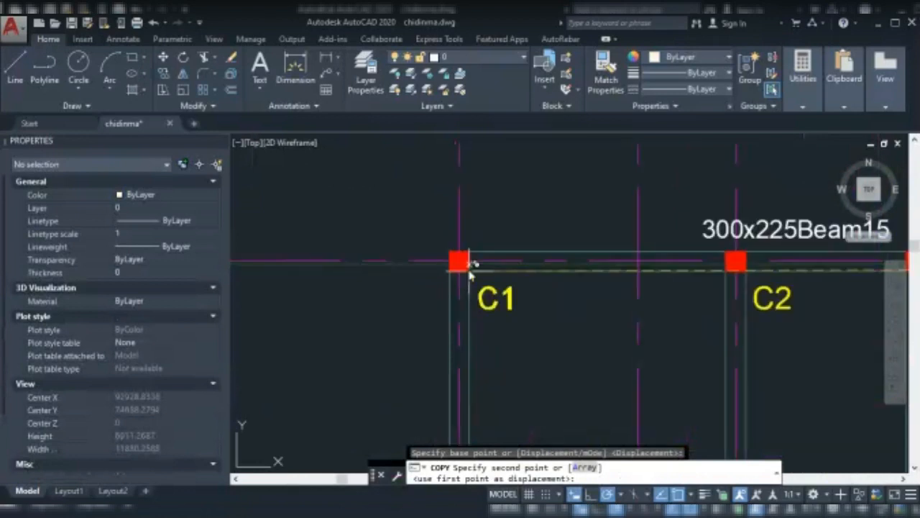
{"action": "left_click", "coordinate": [472, 263]}
{"action": "key", "text": "Escape"}
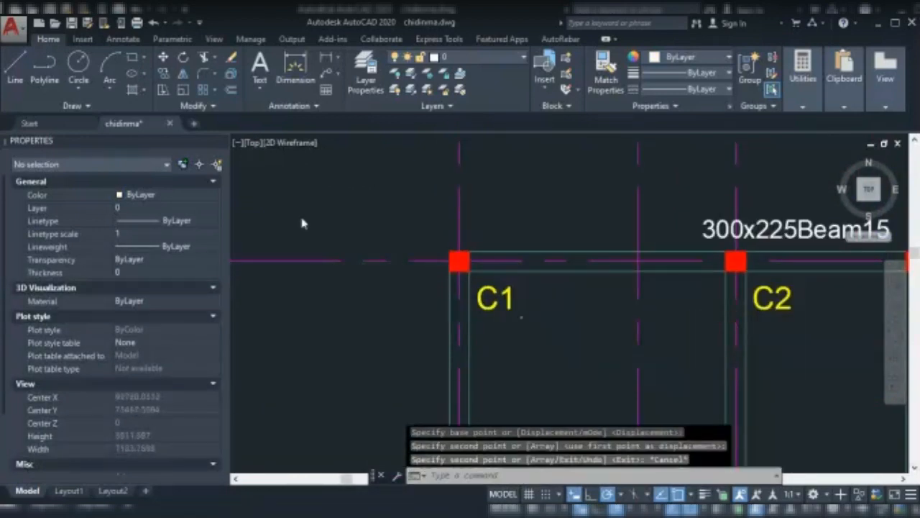
Compare the column labels on the first floor and ground floor plans.
{"action": "scroll", "coordinate": [302, 222], "scroll_direction": "down", "scroll_amount": 4}
{"action": "scroll", "coordinate": [302, 221], "scroll_direction": "down", "scroll_amount": 3}
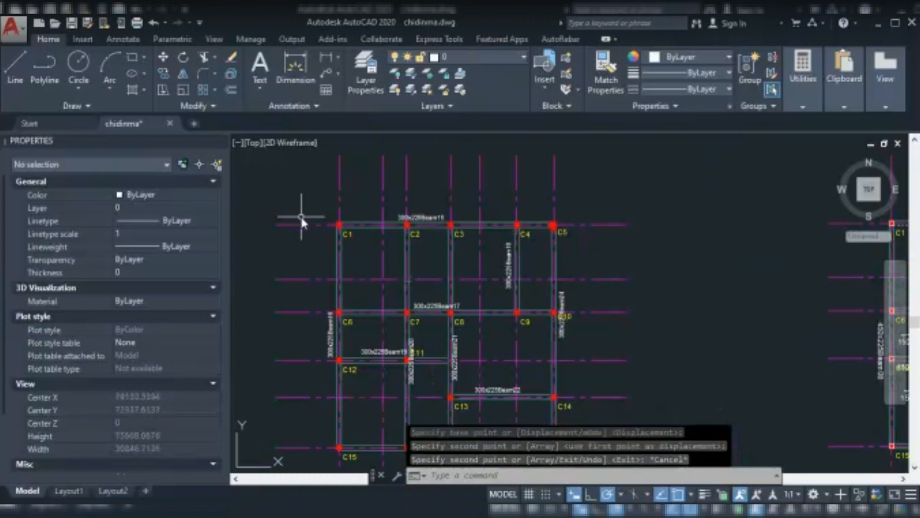
{"action": "scroll", "coordinate": [302, 224], "scroll_direction": "down", "scroll_amount": 2}
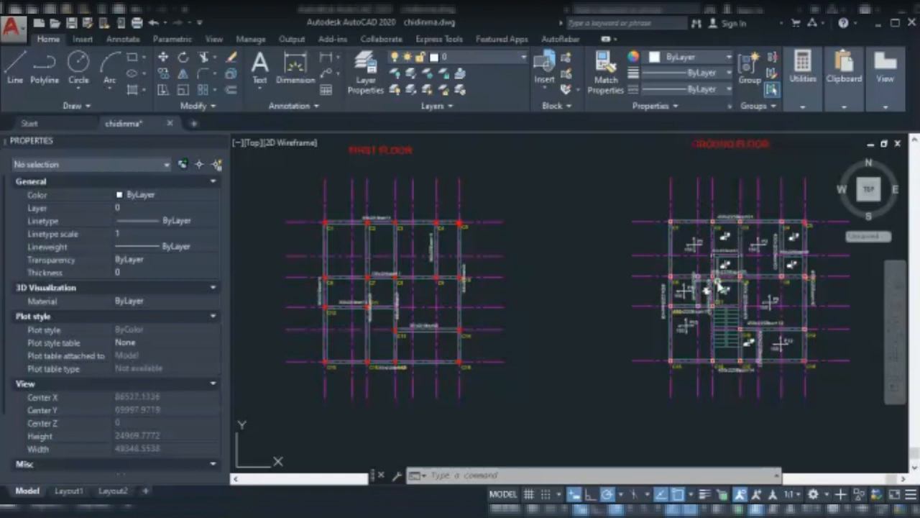
{"action": "scroll", "coordinate": [553, 242], "scroll_direction": "down", "scroll_amount": 3}
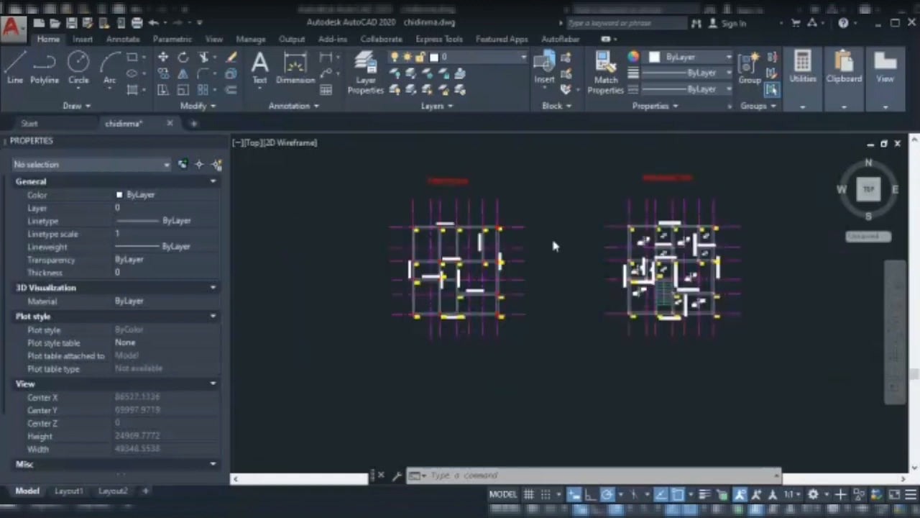
{"action": "scroll", "coordinate": [553, 242], "scroll_direction": "down", "scroll_amount": 2}
{"action": "scroll", "coordinate": [656, 249], "scroll_direction": "up", "scroll_amount": 2}
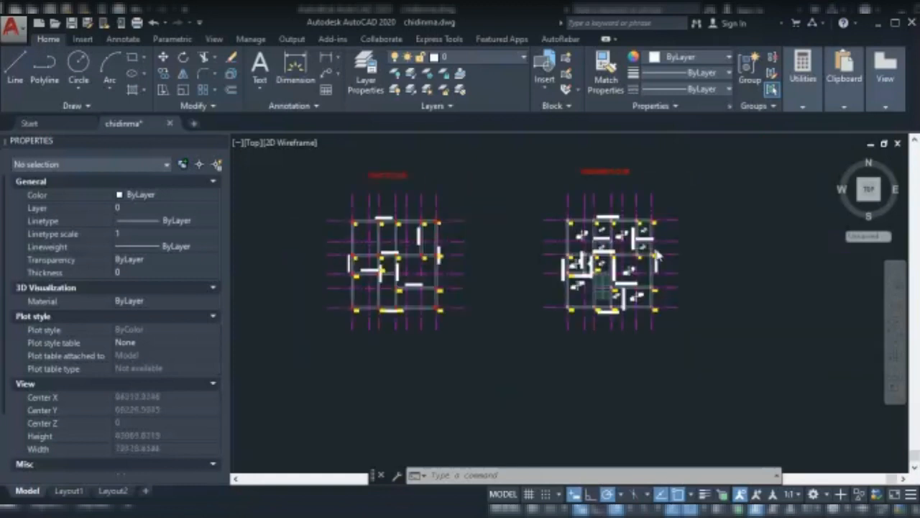
{"action": "scroll", "coordinate": [657, 249], "scroll_direction": "up", "scroll_amount": 2}
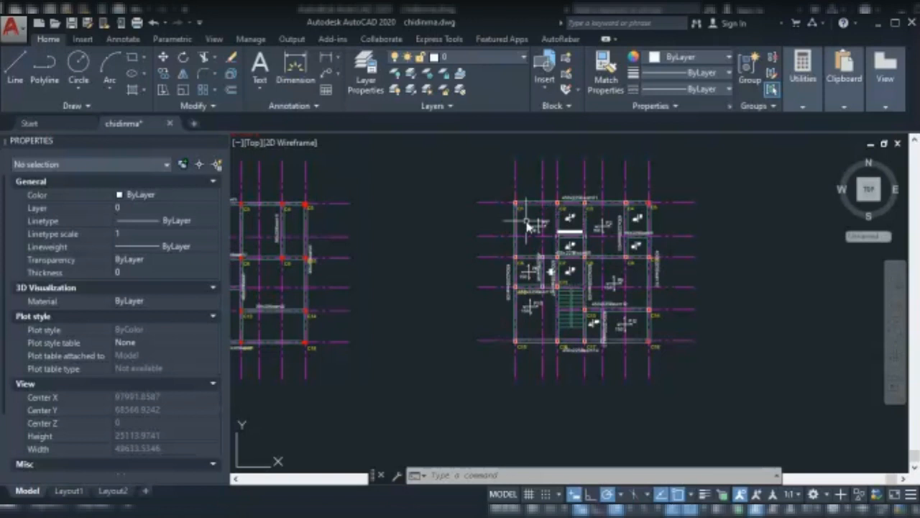
Dimension the spacing from the C1 column's grid line to the adjacent vertical grid line, above the ground floor plan's outer beam.
{"action": "scroll", "coordinate": [531, 225], "scroll_direction": "up", "scroll_amount": 2}
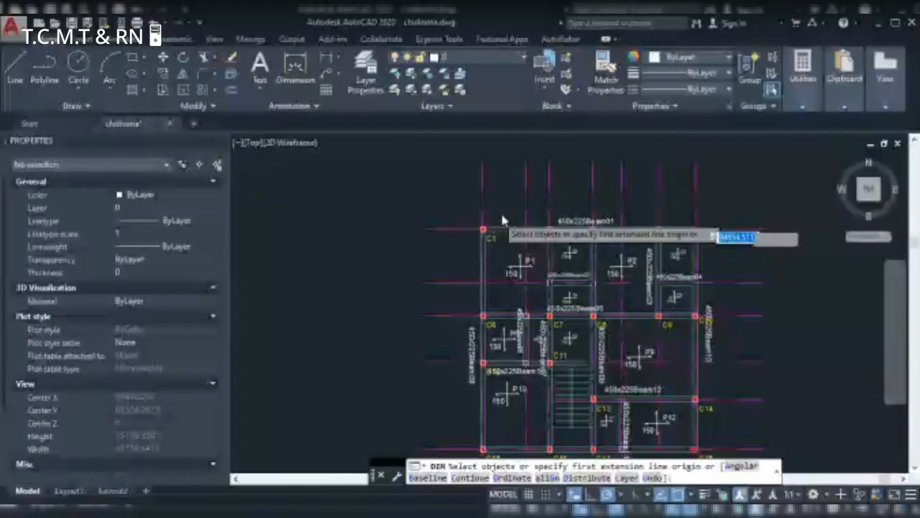
{"action": "scroll", "coordinate": [502, 219], "scroll_direction": "up", "scroll_amount": 2}
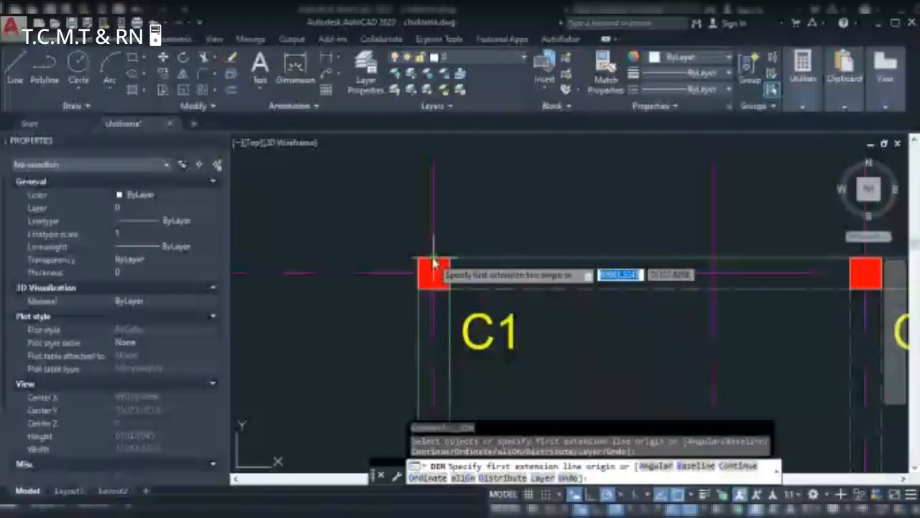
{"action": "scroll", "coordinate": [433, 264], "scroll_direction": "down", "scroll_amount": 4}
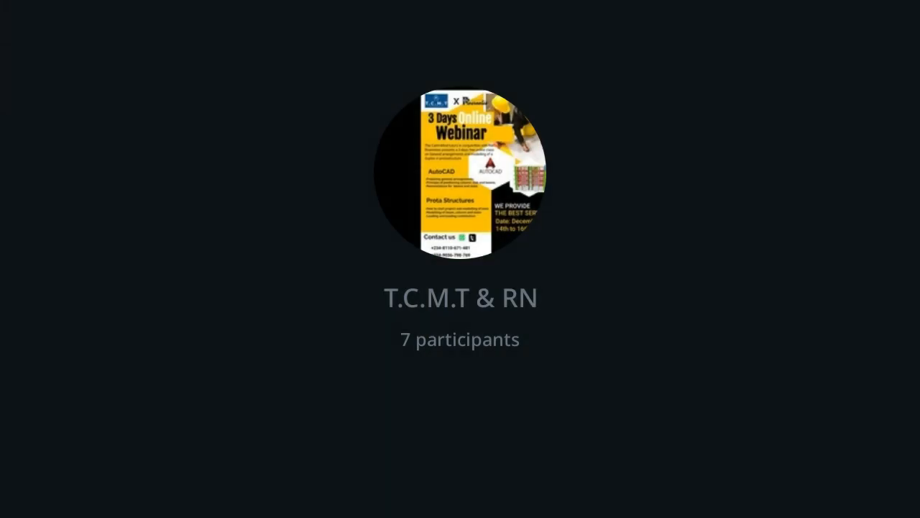
{"action": "scroll", "coordinate": [434, 264], "scroll_direction": "down", "scroll_amount": 3}
{"action": "key", "text": "Return"}
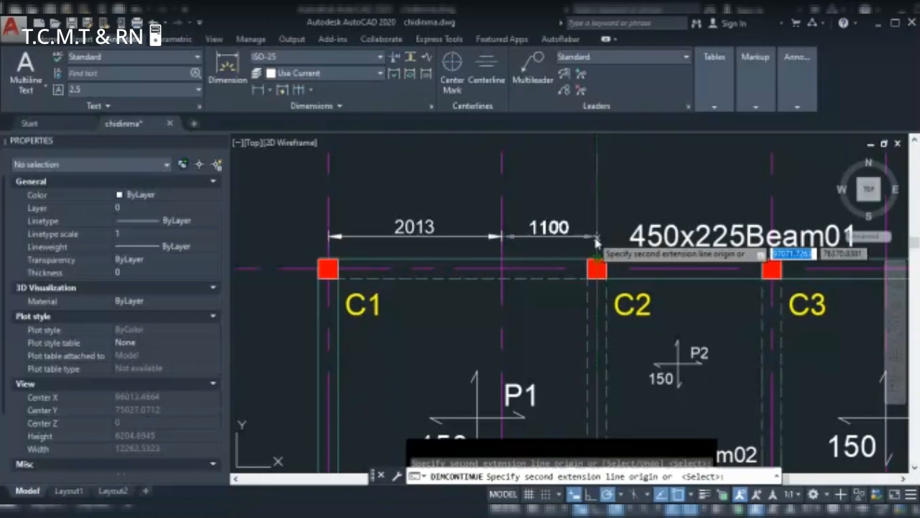
Continue the dimension chain above the ground floor plan, grid line by grid line, through C2 and C3 up to the C4 grid line.
{"action": "left_click", "coordinate": [596, 240]}
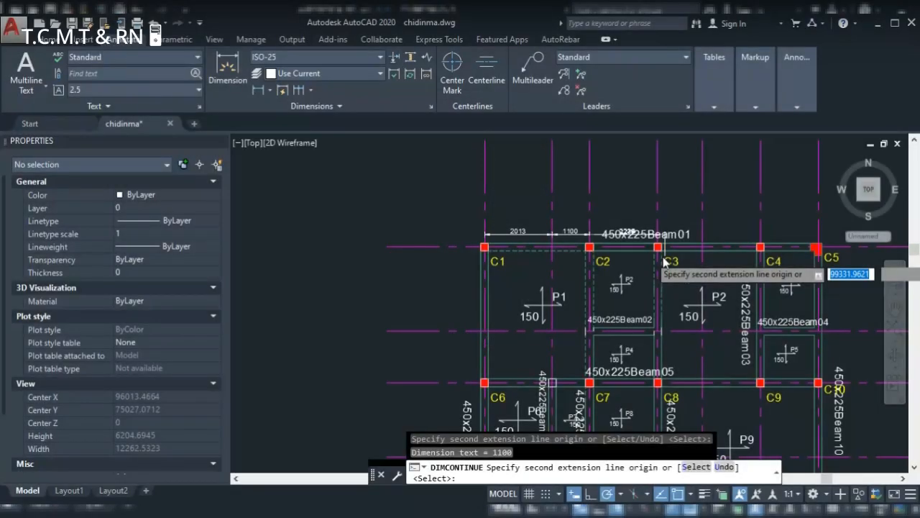
{"action": "scroll", "coordinate": [665, 264], "scroll_direction": "up", "scroll_amount": 2}
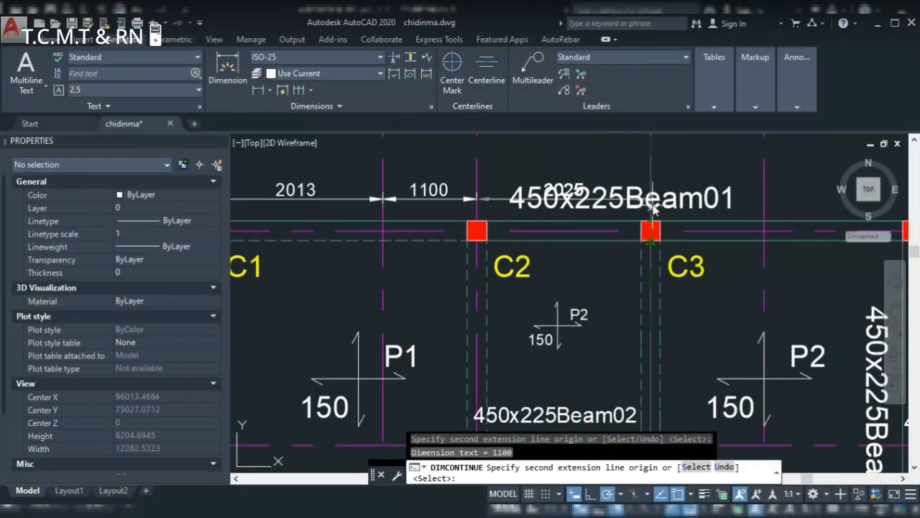
{"action": "left_click", "coordinate": [653, 209]}
{"action": "scroll", "coordinate": [669, 223], "scroll_direction": "down", "scroll_amount": 5}
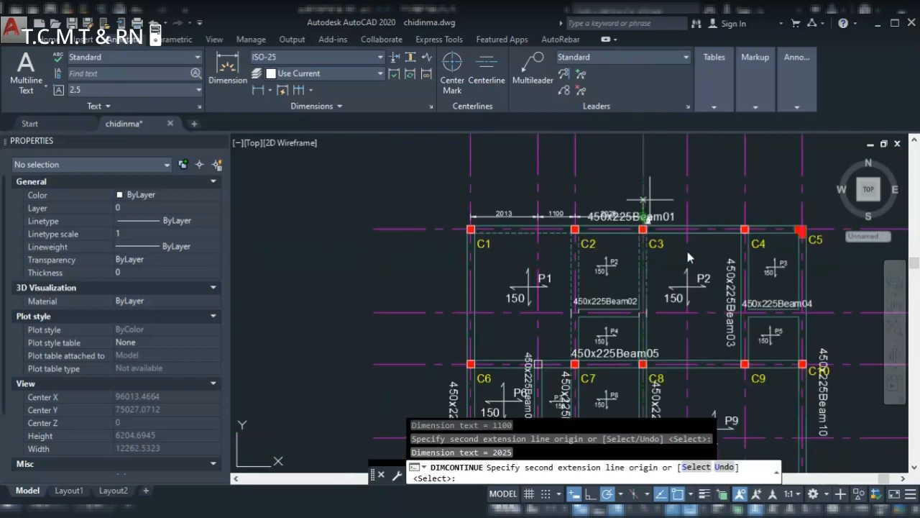
{"action": "scroll", "coordinate": [684, 227], "scroll_direction": "up", "scroll_amount": 4}
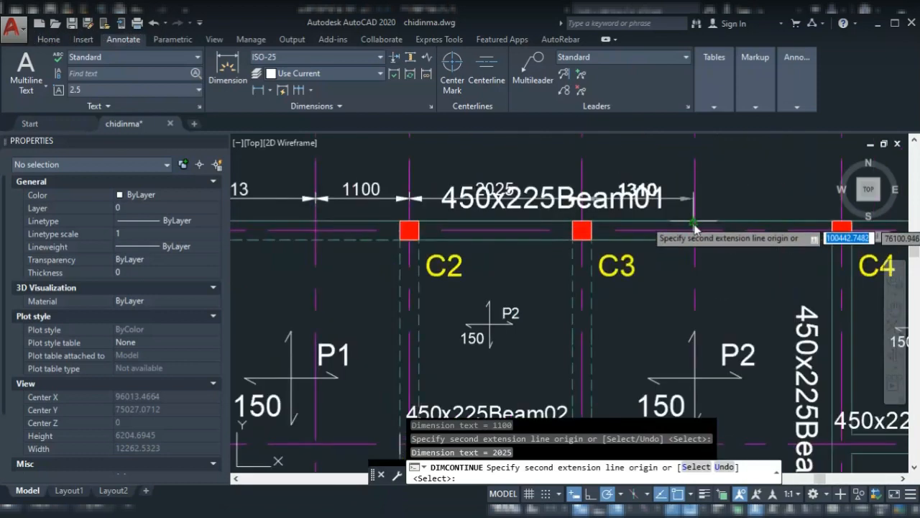
{"action": "left_click", "coordinate": [691, 200]}
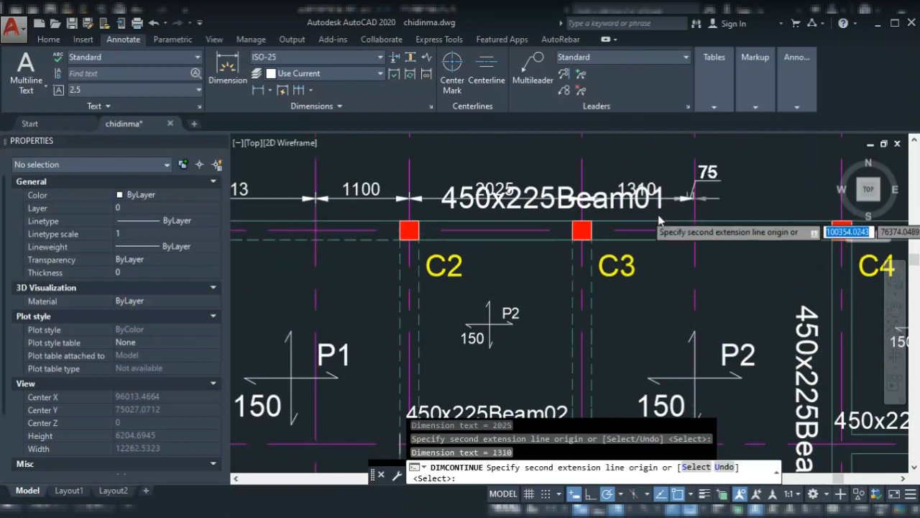
{"action": "scroll", "coordinate": [660, 220], "scroll_direction": "down", "scroll_amount": 4}
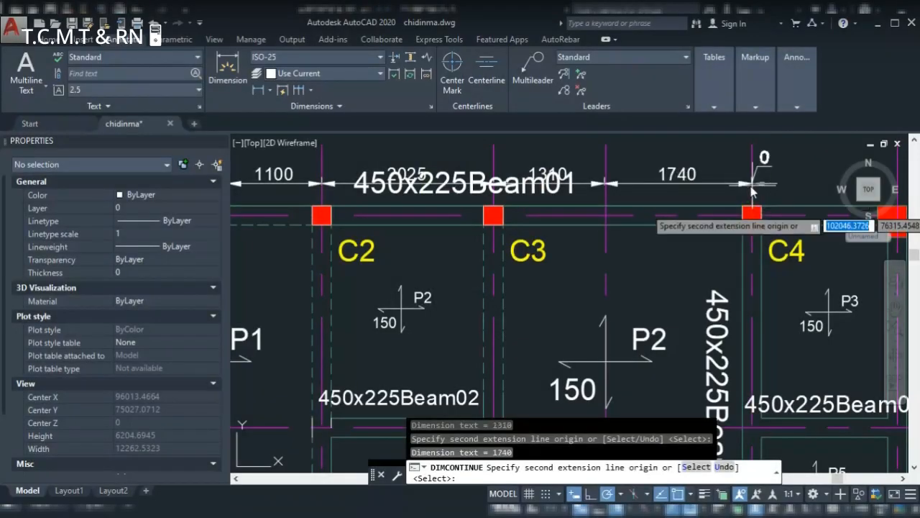
{"action": "scroll", "coordinate": [719, 217], "scroll_direction": "down", "scroll_amount": 2}
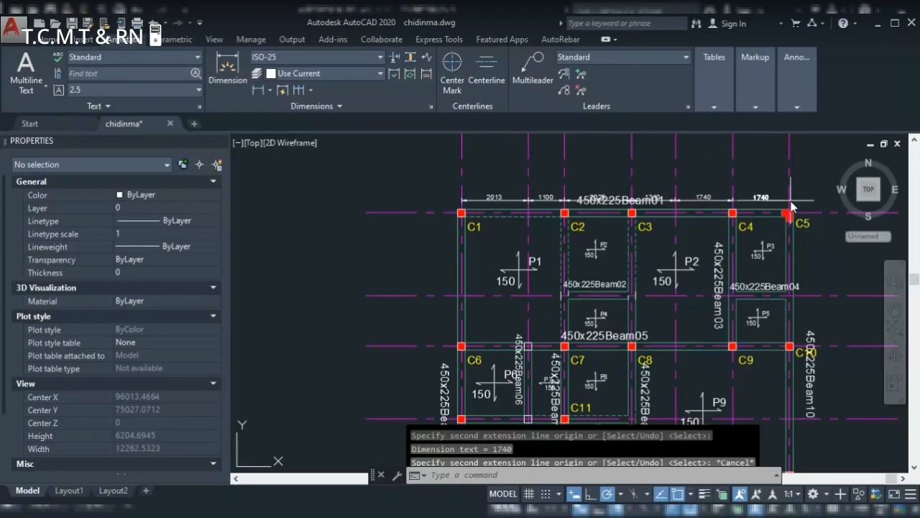
{"action": "key", "text": "Escape"}
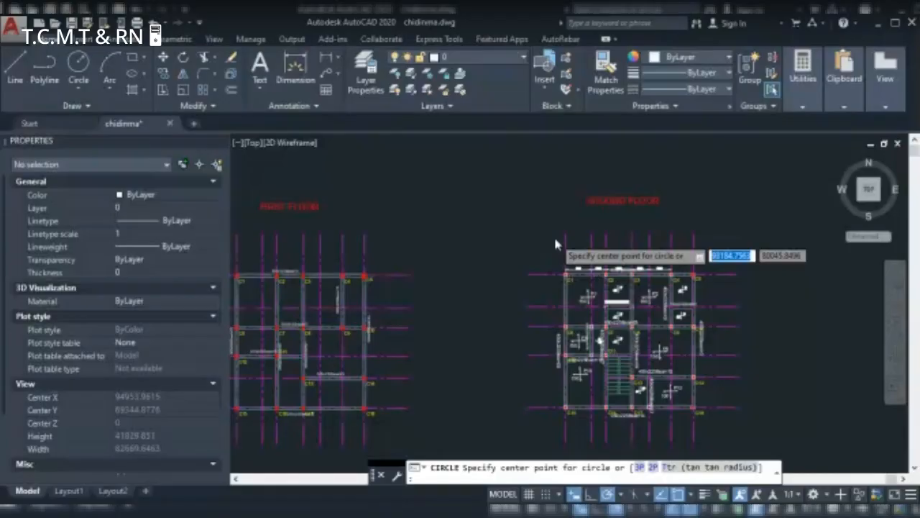
Draw a circle above the ground floor plan and set the height of the number 1 text beside it to 250.
{"action": "left_click", "coordinate": [554, 234]}
{"action": "scroll", "coordinate": [554, 234], "scroll_direction": "up", "scroll_amount": 8}
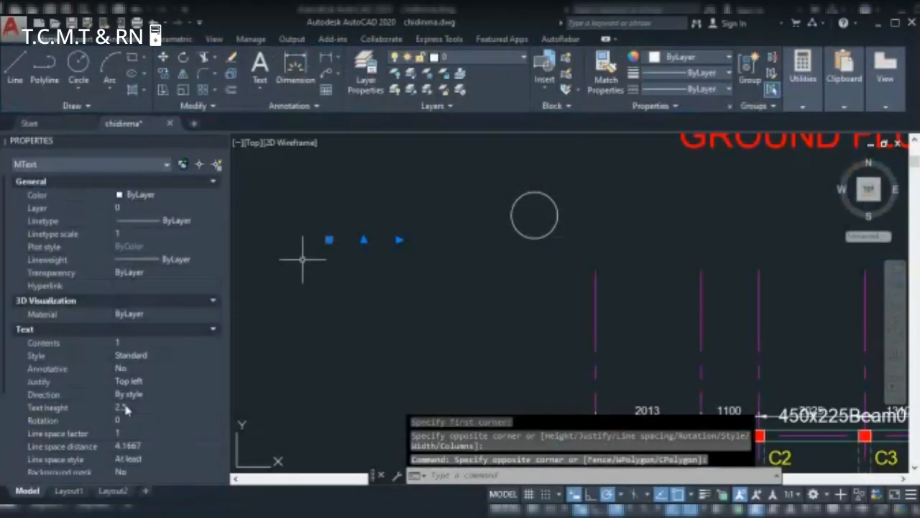
{"action": "left_click", "coordinate": [128, 408]}
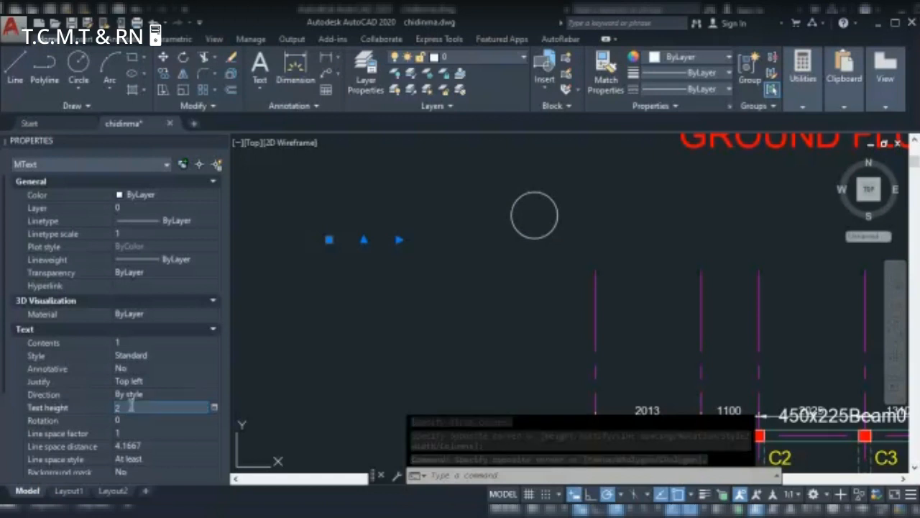
{"action": "type", "text": "250"}
{"action": "key", "text": "Tab"}
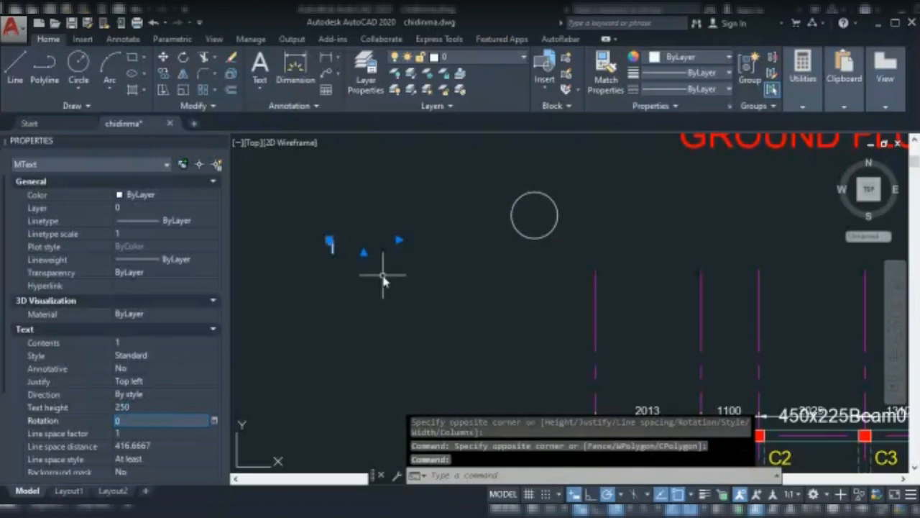
{"action": "key", "text": "Escape"}
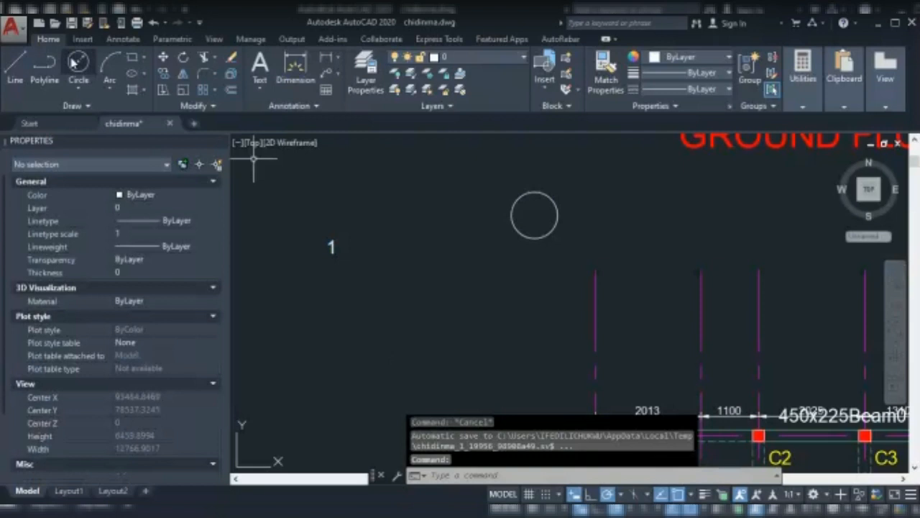
Draw a circle with a radius of about 216 around the number 1 and delete the larger circle.
{"action": "left_click", "coordinate": [75, 63]}
{"action": "scroll", "coordinate": [310, 239], "scroll_direction": "up", "scroll_amount": 2}
{"action": "scroll", "coordinate": [375, 250], "scroll_direction": "up", "scroll_amount": 3}
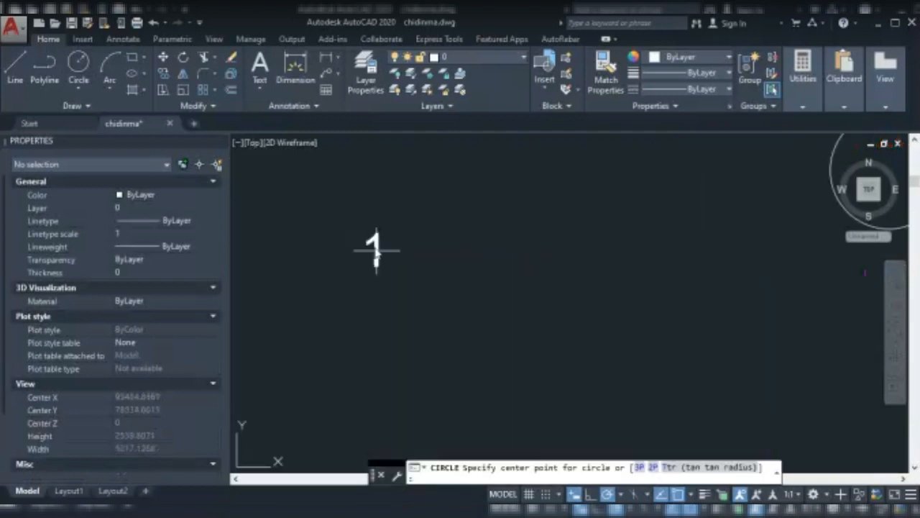
{"action": "left_click", "coordinate": [376, 250]}
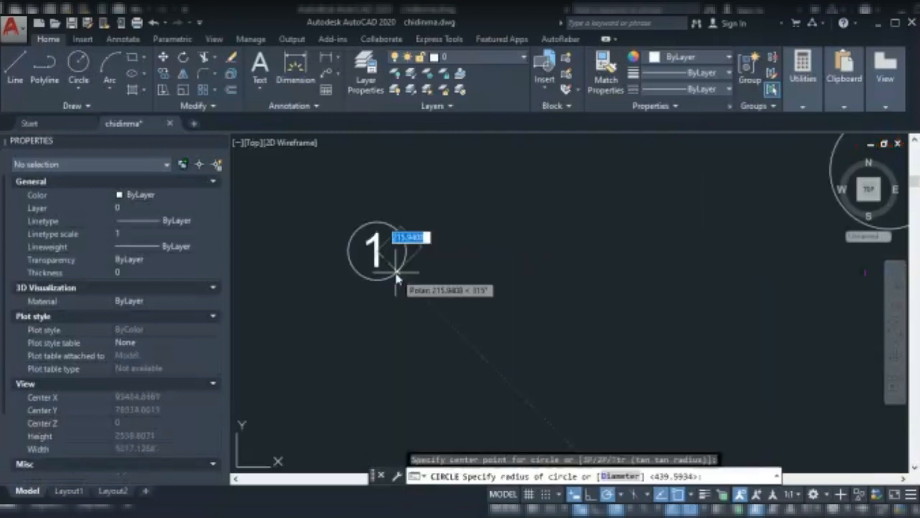
{"action": "left_click", "coordinate": [397, 273]}
{"action": "scroll", "coordinate": [363, 281], "scroll_direction": "down", "scroll_amount": 2}
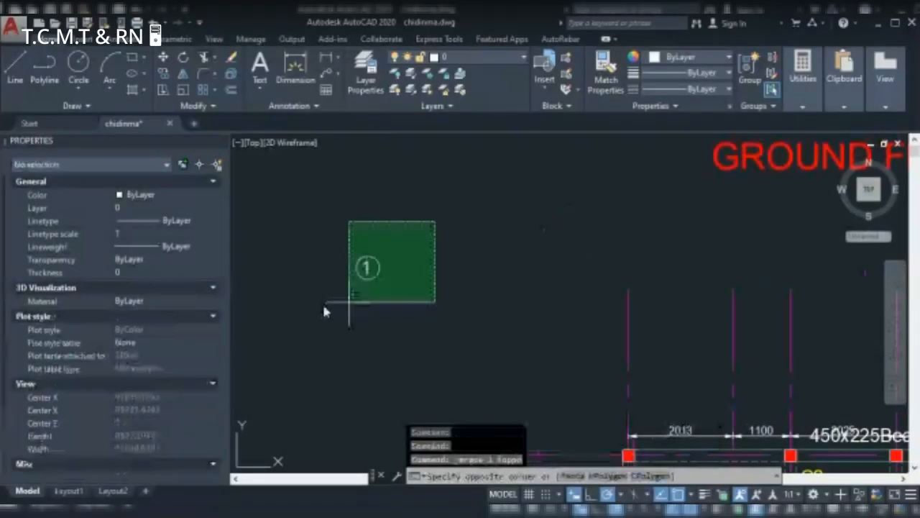
{"action": "key", "text": "Delete"}
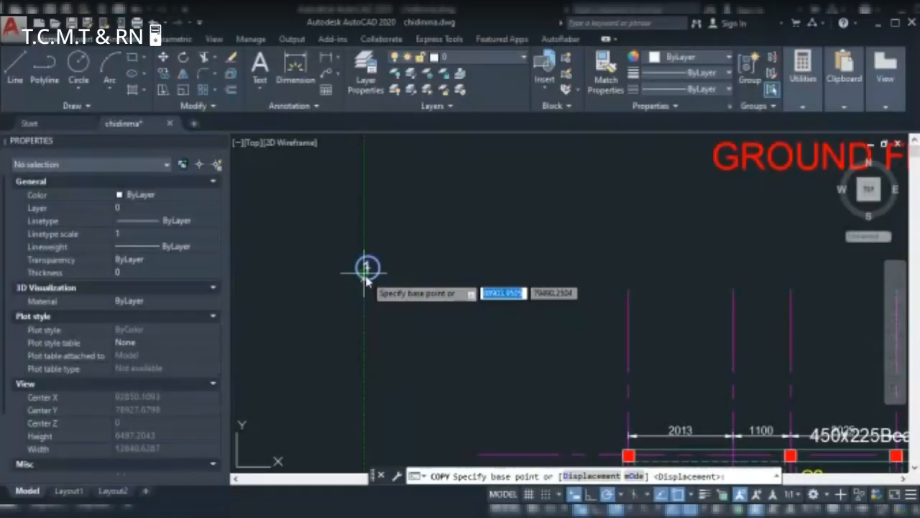
Copy the circled 1 from its bottom quadrant onto the upper ends of all seven vertical grid lines of the ground floor plan.
{"action": "scroll", "coordinate": [367, 281], "scroll_direction": "up", "scroll_amount": 4}
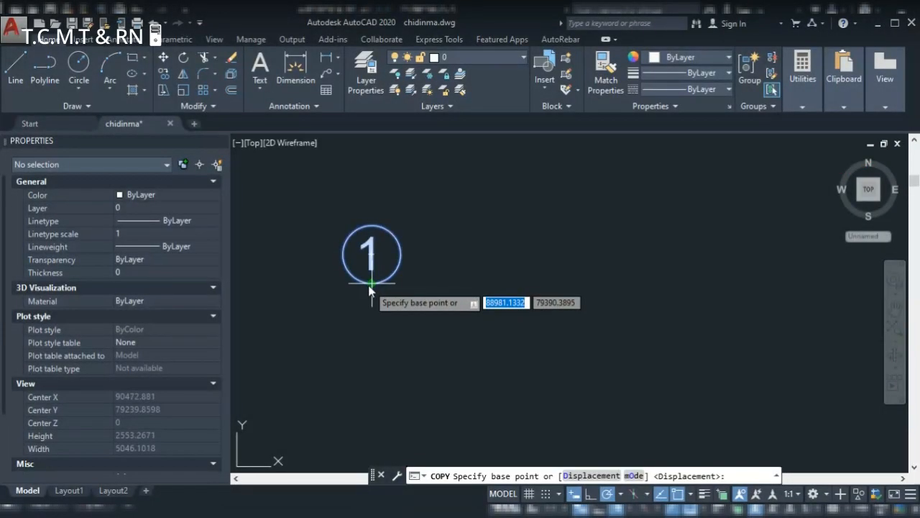
{"action": "left_click", "coordinate": [370, 283]}
{"action": "scroll", "coordinate": [355, 282], "scroll_direction": "down", "scroll_amount": 3}
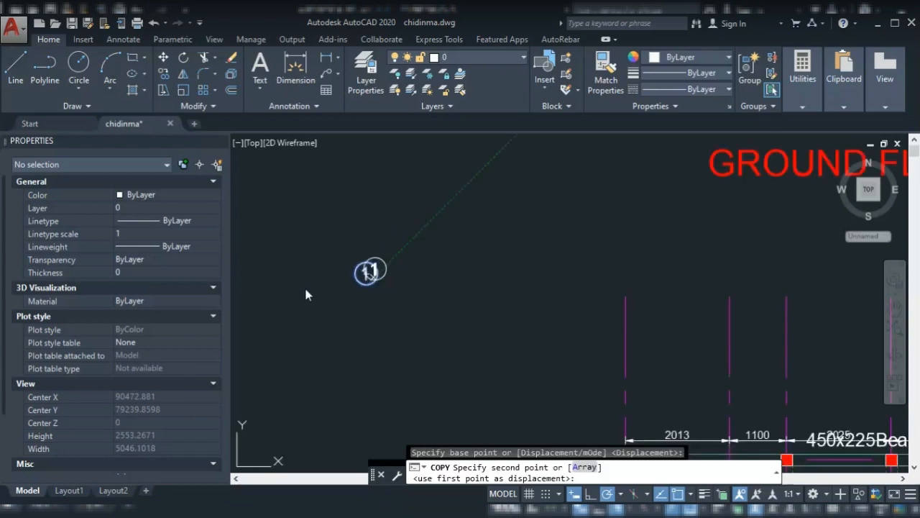
{"action": "scroll", "coordinate": [365, 286], "scroll_direction": "down", "scroll_amount": 2}
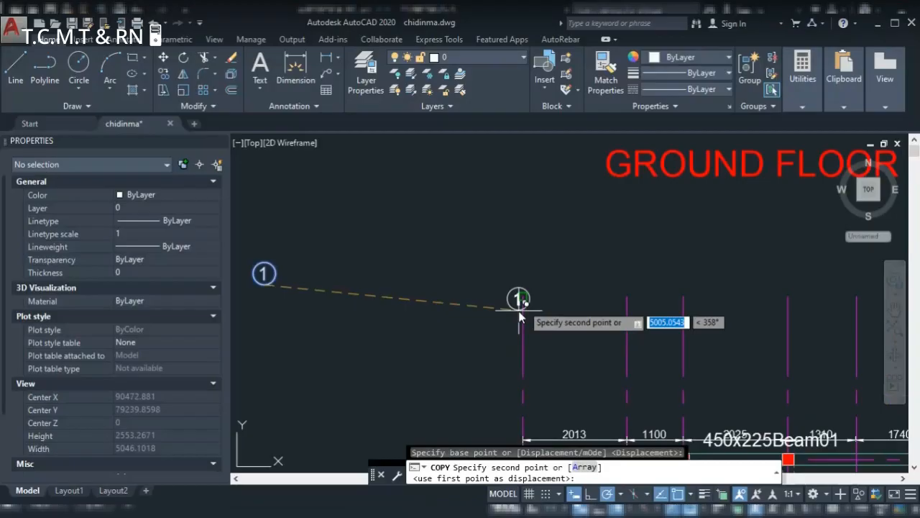
{"action": "left_click", "coordinate": [523, 303]}
{"action": "left_click", "coordinate": [626, 295]}
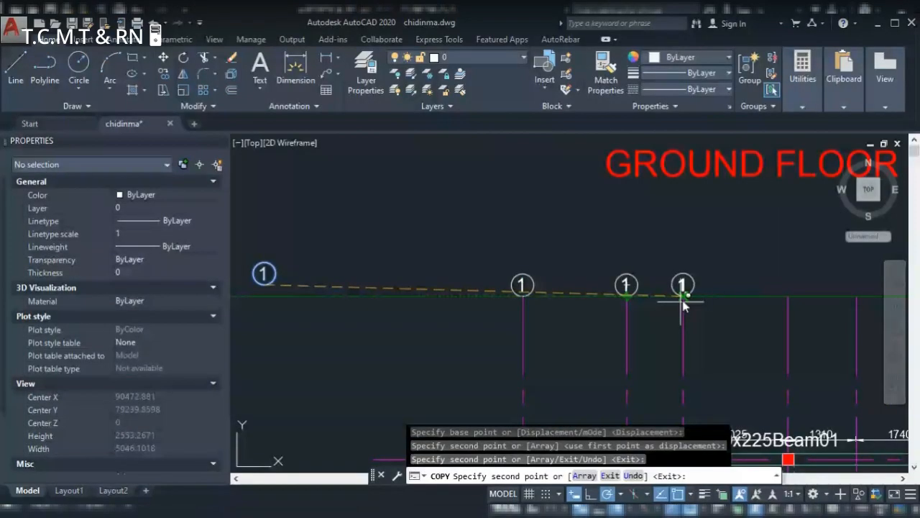
{"action": "left_click", "coordinate": [683, 296]}
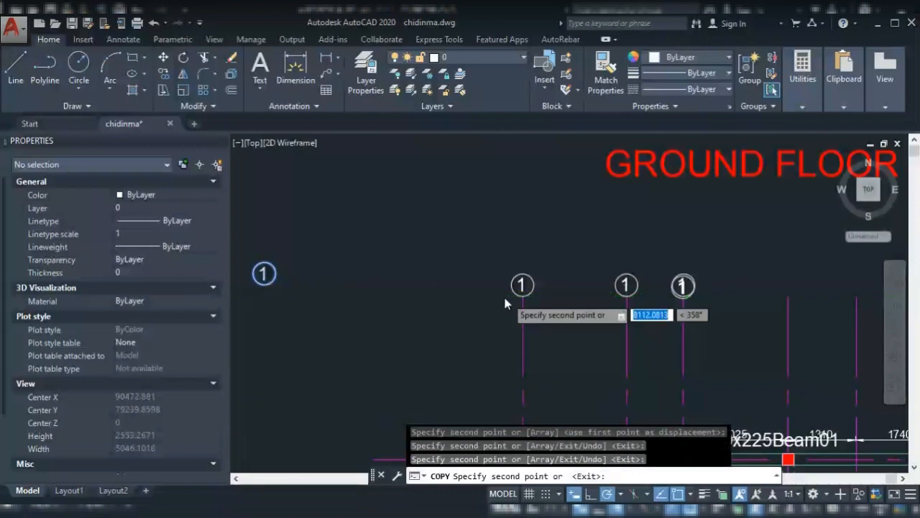
{"action": "scroll", "coordinate": [505, 303], "scroll_direction": "down", "scroll_amount": 4}
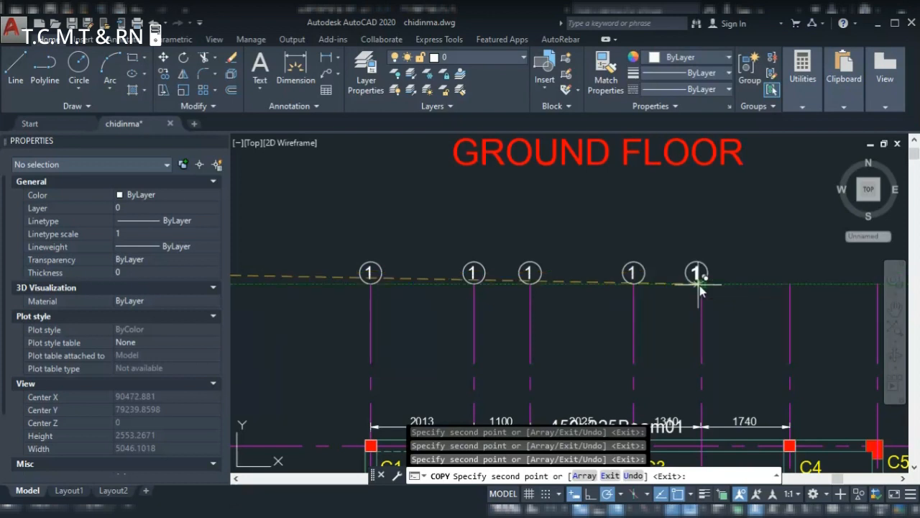
{"action": "left_click", "coordinate": [701, 284]}
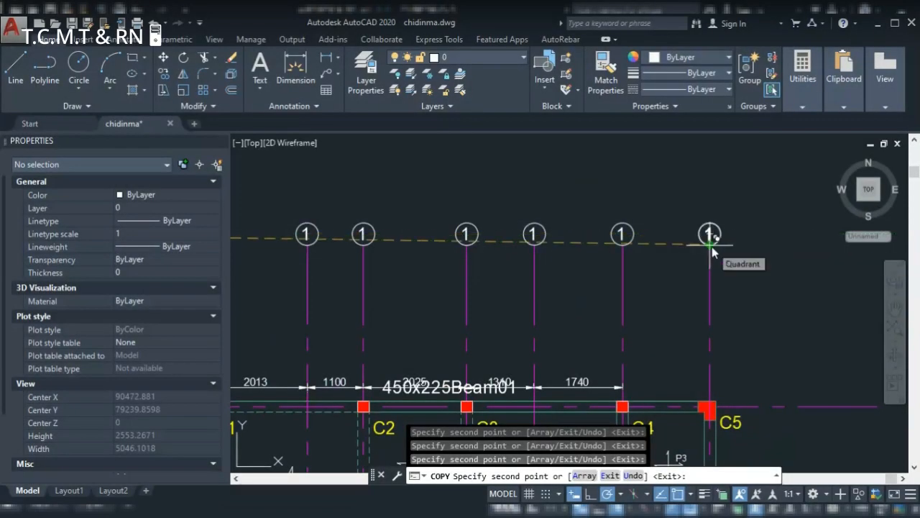
{"action": "key", "text": "Escape"}
Select the numbers in the third to seventh grid bubbles and change the third bubble's number to 3.
{"action": "scroll", "coordinate": [364, 235], "scroll_direction": "up", "scroll_amount": 2}
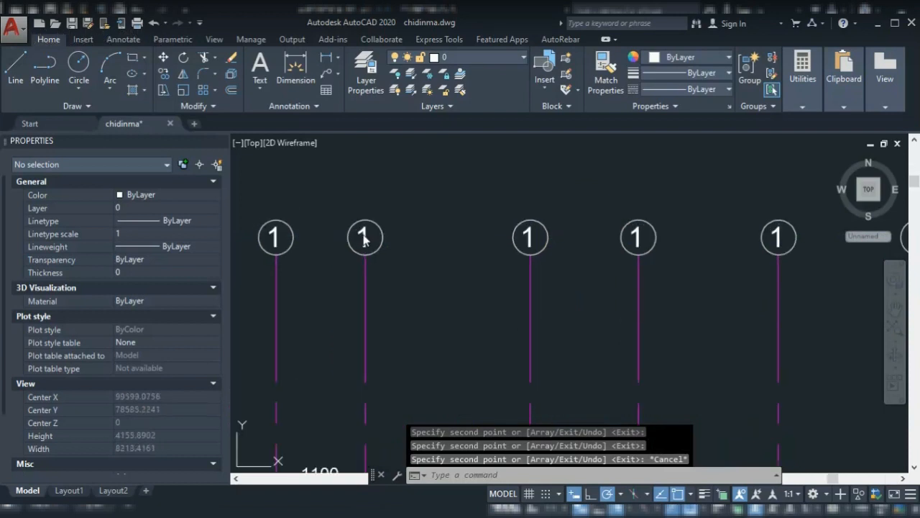
{"action": "left_click", "coordinate": [364, 239]}
{"action": "left_click", "coordinate": [526, 235]}
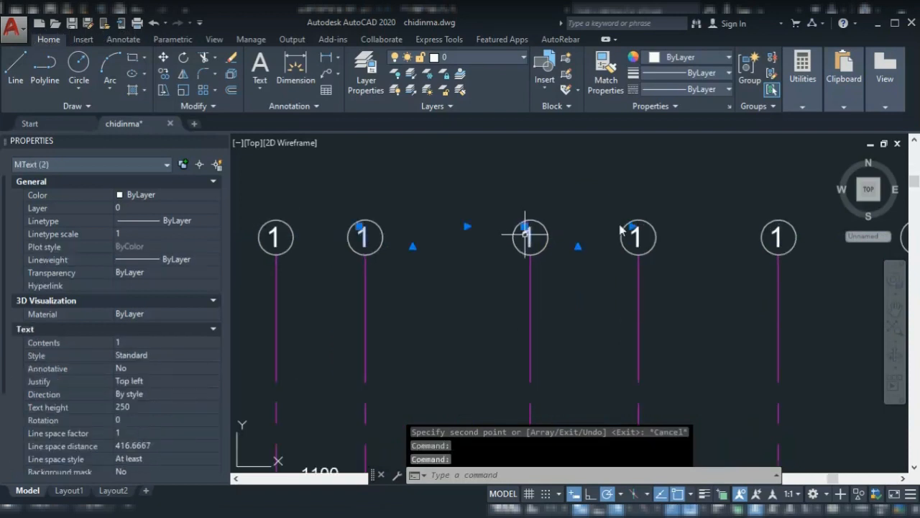
{"action": "left_click", "coordinate": [635, 236]}
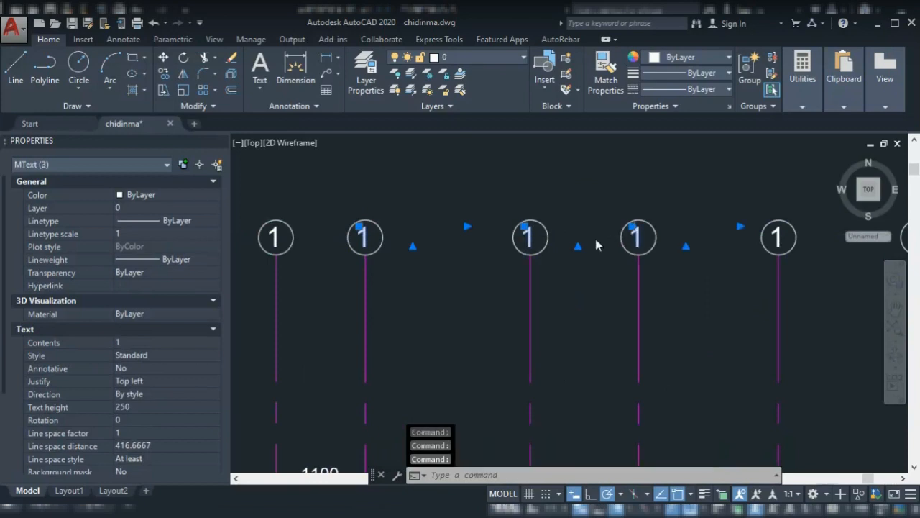
{"action": "scroll", "coordinate": [596, 245], "scroll_direction": "down", "scroll_amount": 2}
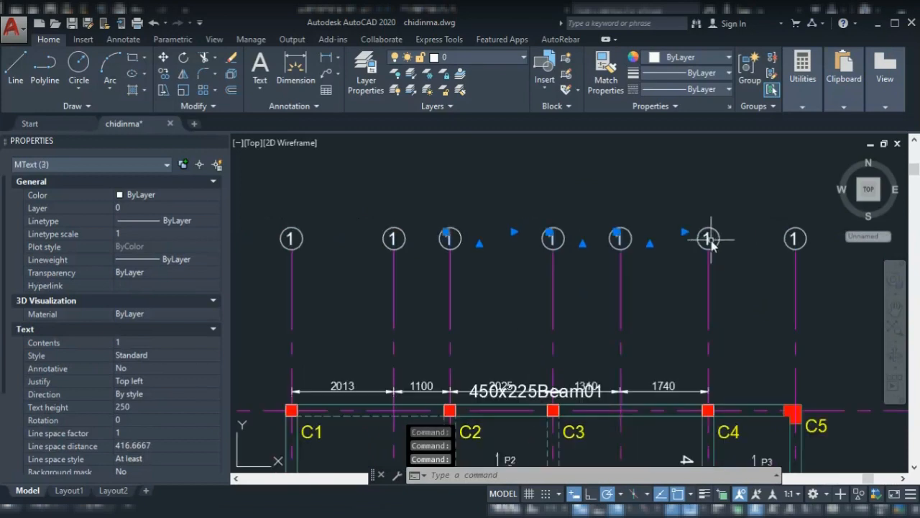
{"action": "left_click", "coordinate": [710, 241]}
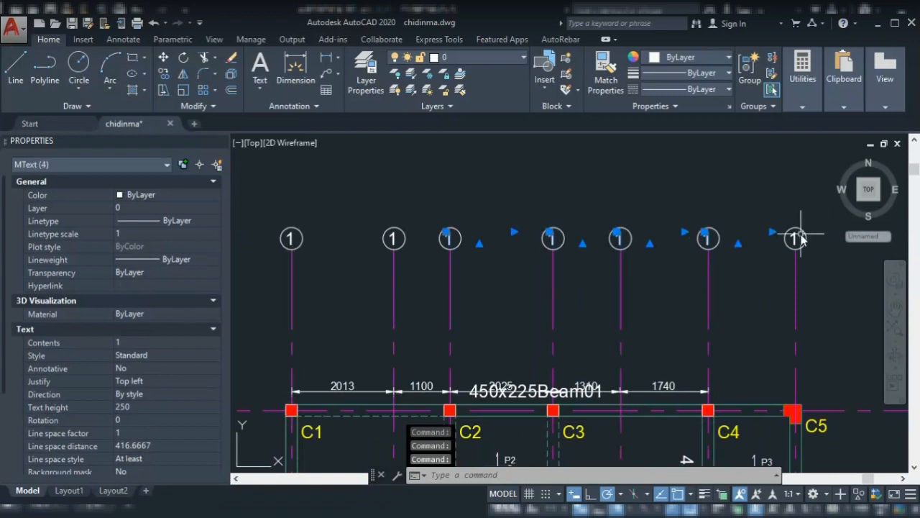
{"action": "left_click", "coordinate": [796, 238]}
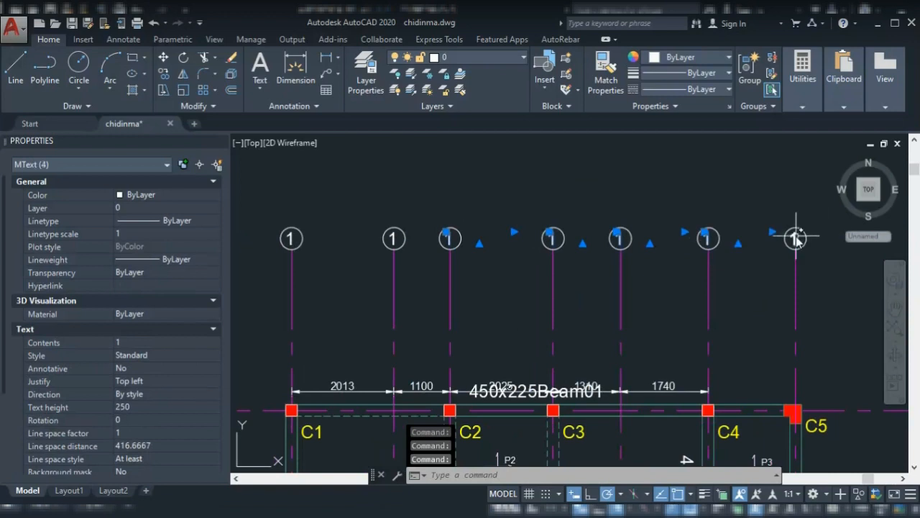
{"action": "left_click", "coordinate": [61, 341]}
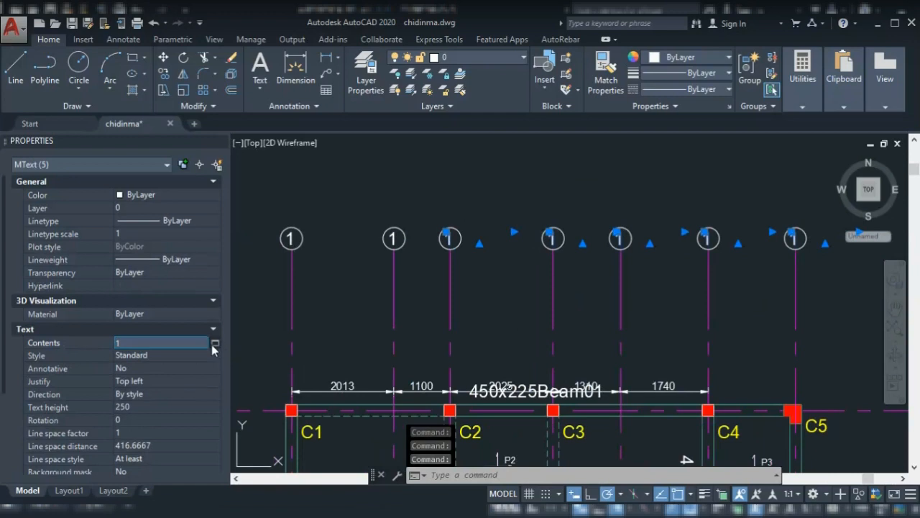
{"action": "left_click", "coordinate": [214, 344]}
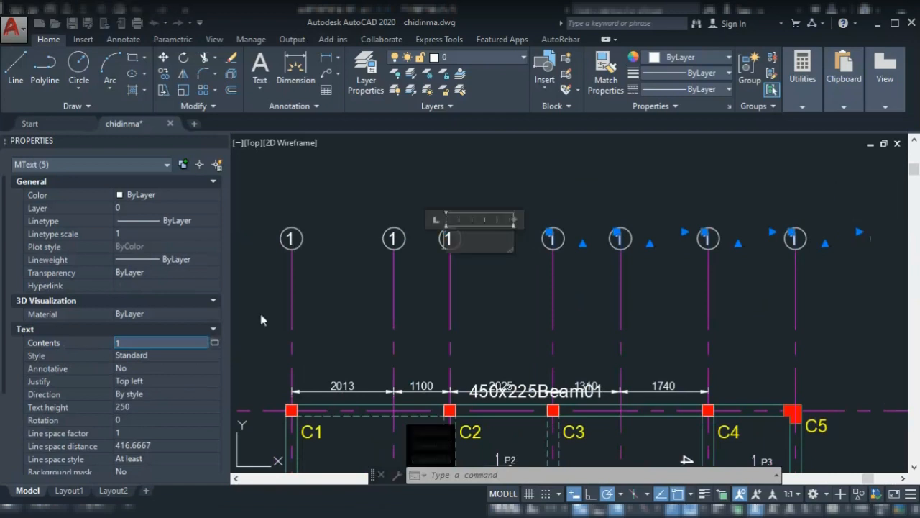
{"action": "double_click", "coordinate": [455, 238]}
{"action": "type", "text": "3"}
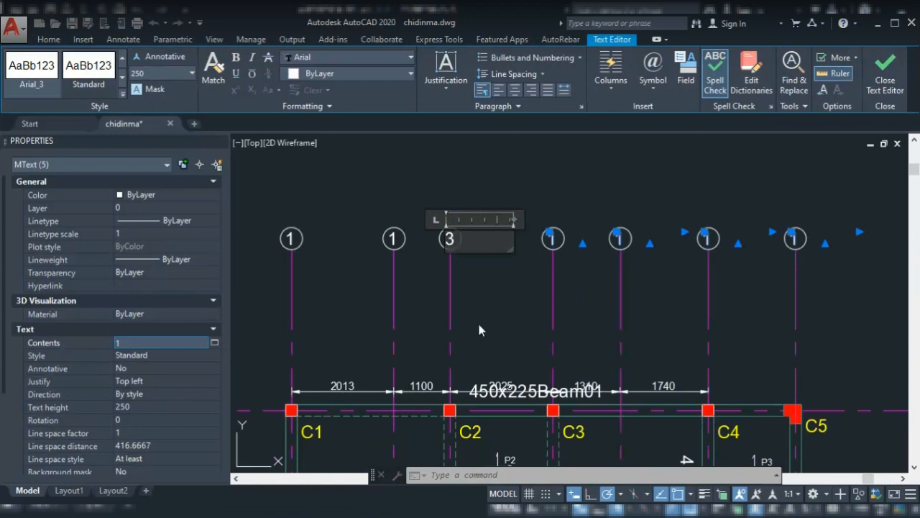
{"action": "left_click", "coordinate": [483, 301]}
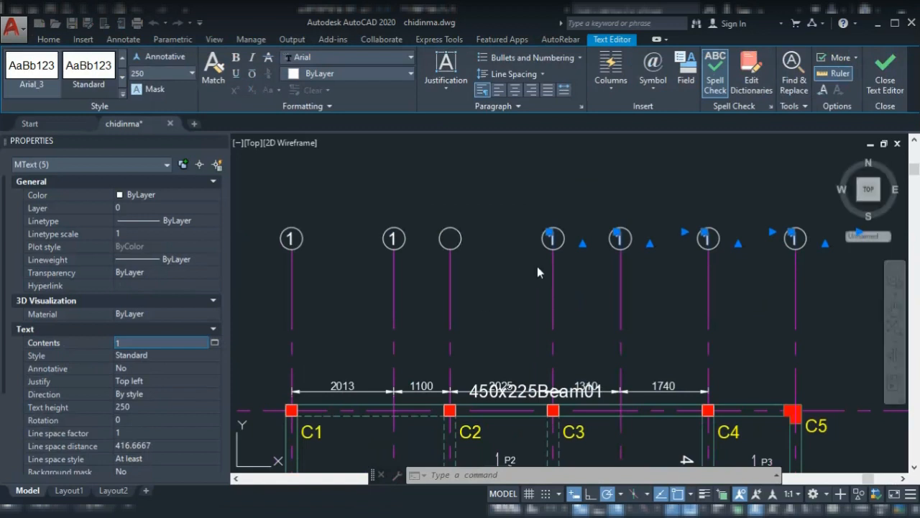
Renumber the fourth to seventh grid bubbles as 4, 5, 6 and 7.
{"action": "double_click", "coordinate": [560, 239]}
{"action": "key", "text": "BackSpace"}
{"action": "type", "text": "4"}
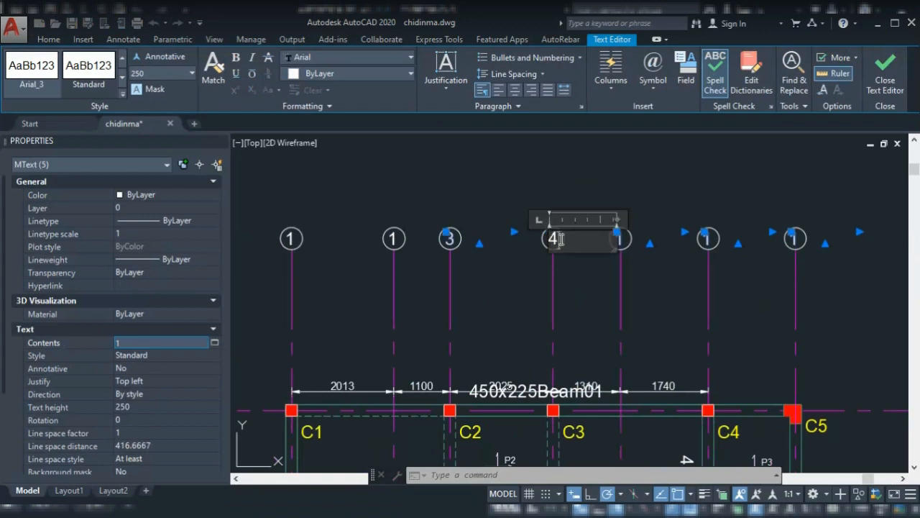
{"action": "left_click", "coordinate": [629, 238]}
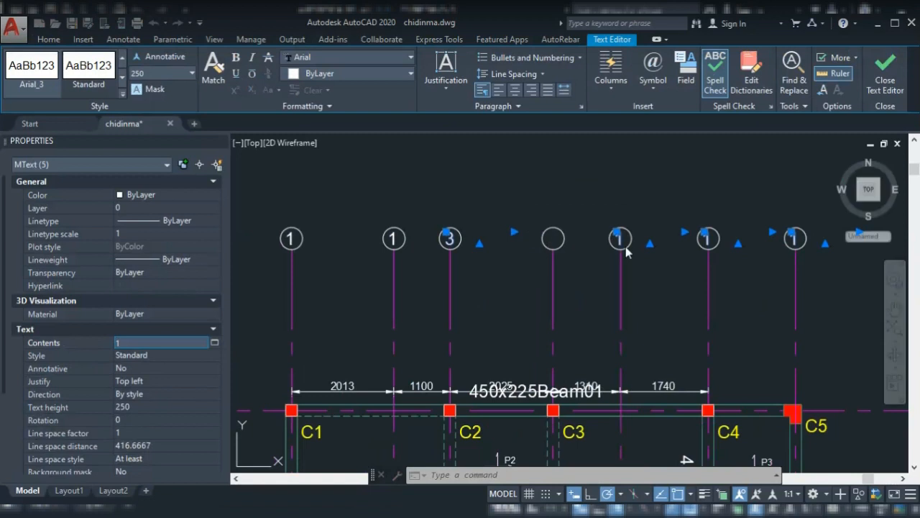
{"action": "double_click", "coordinate": [632, 238]}
{"action": "key", "text": "BackSpace"}
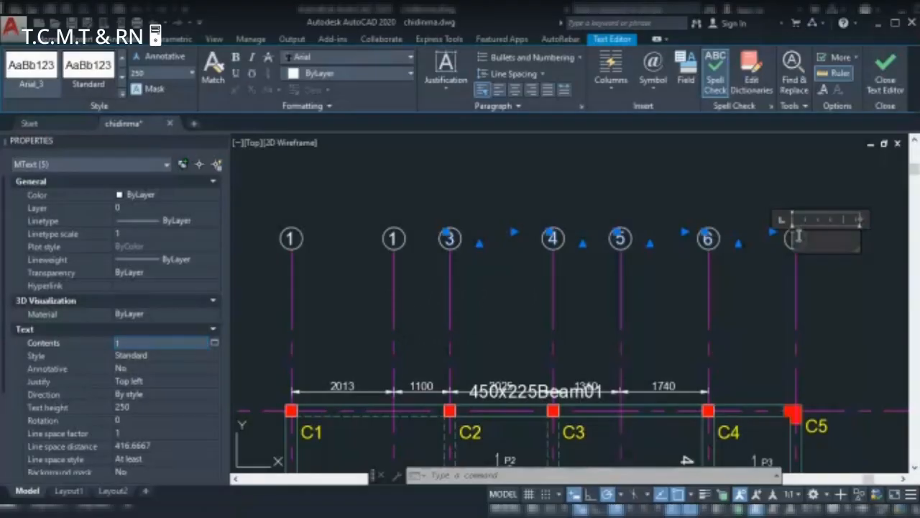
{"action": "type", "text": "7"}
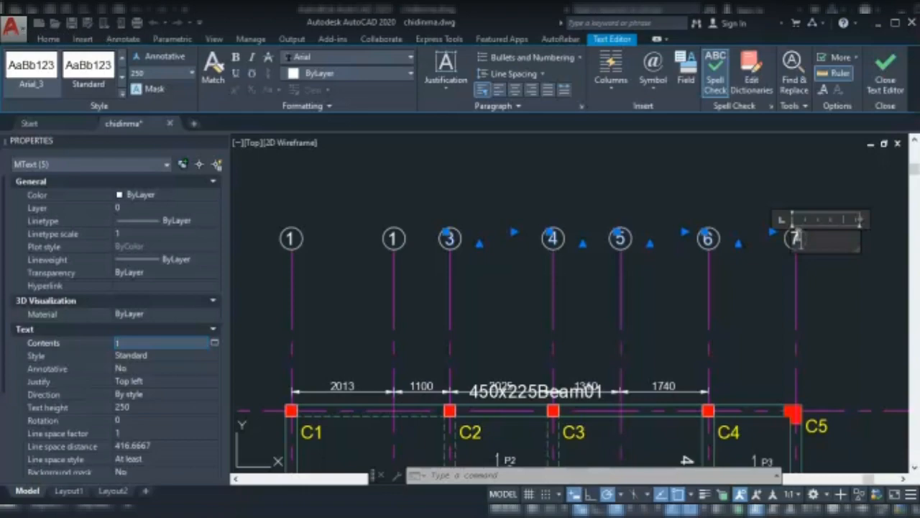